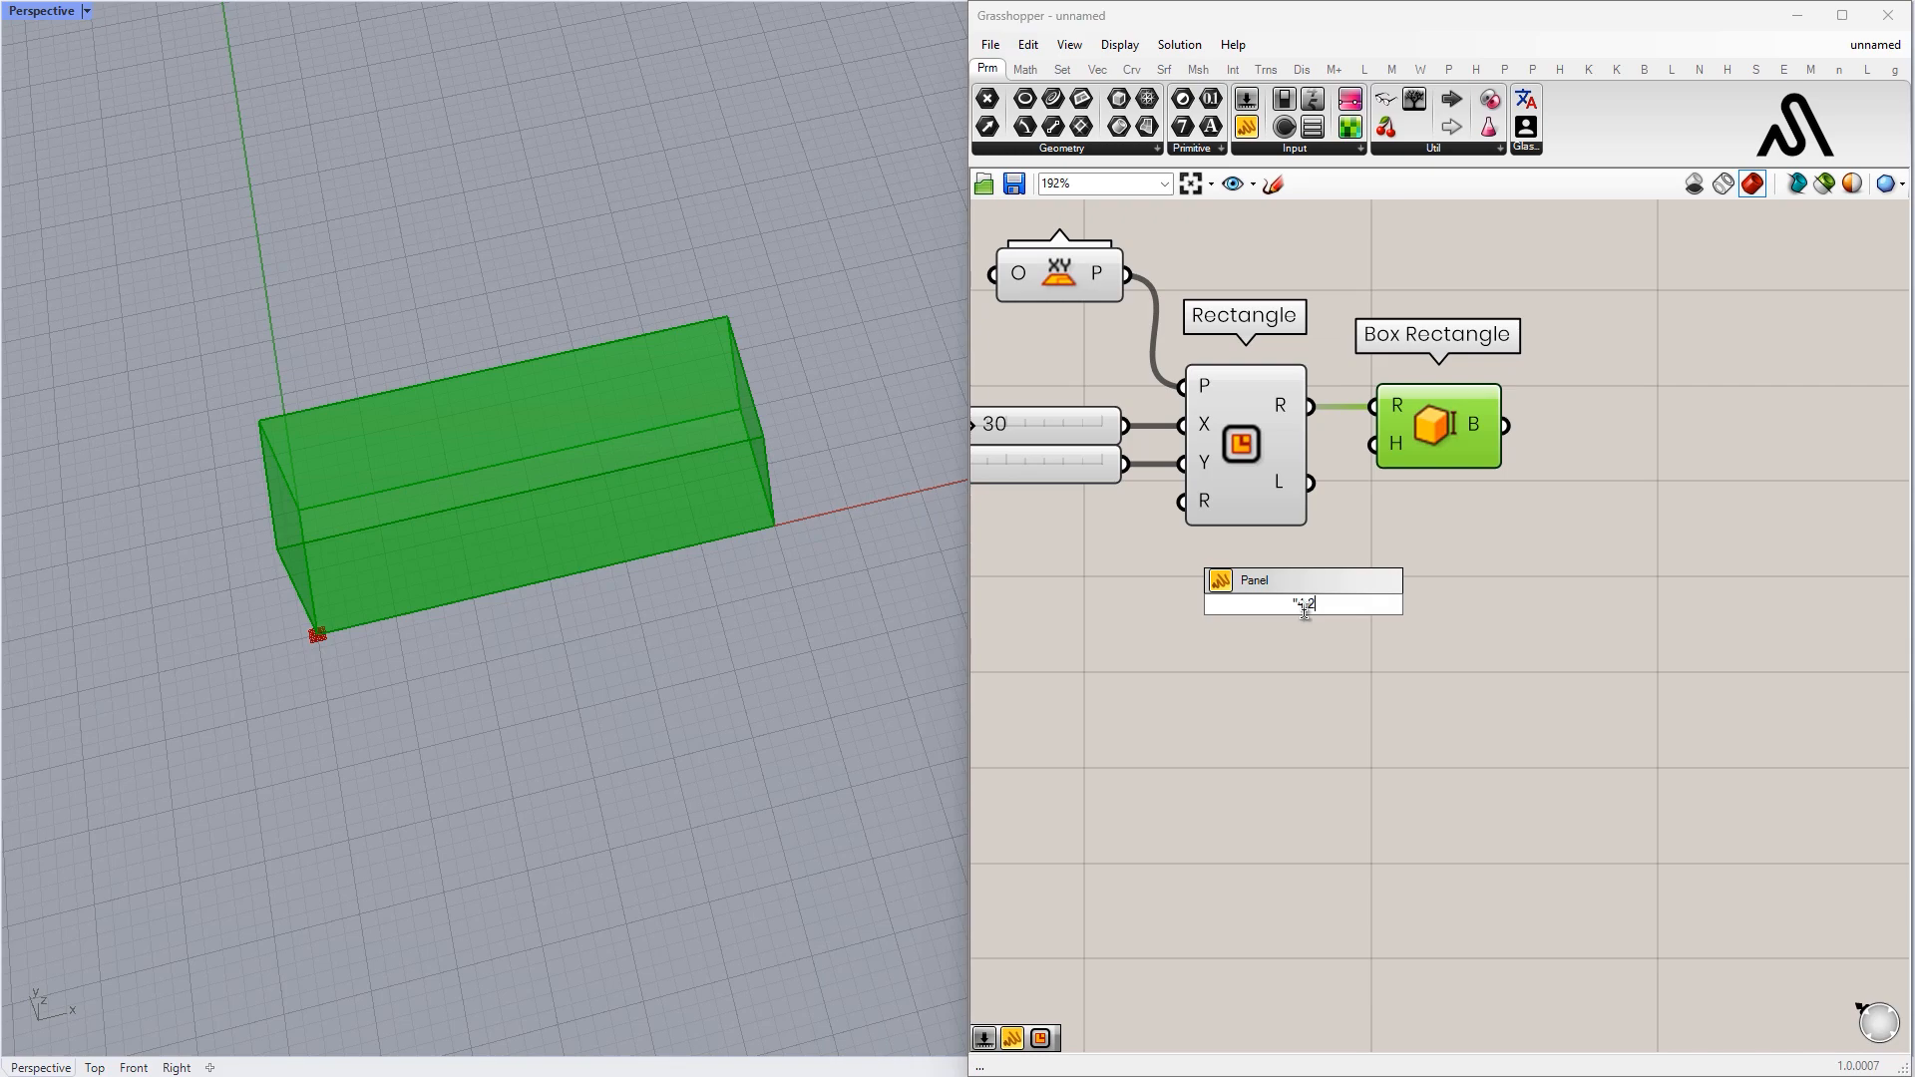
- Feed a panel with the value 4.2 into the height input of the Box Rectangle component
left_click_drag(1276, 608, 1369, 443)
right_click_drag(684, 641, 702, 486)
scroll(1337, 509, "down", 1)
scroll(1516, 471, "up", 1)
right_click_drag(1521, 466, 1349, 478)
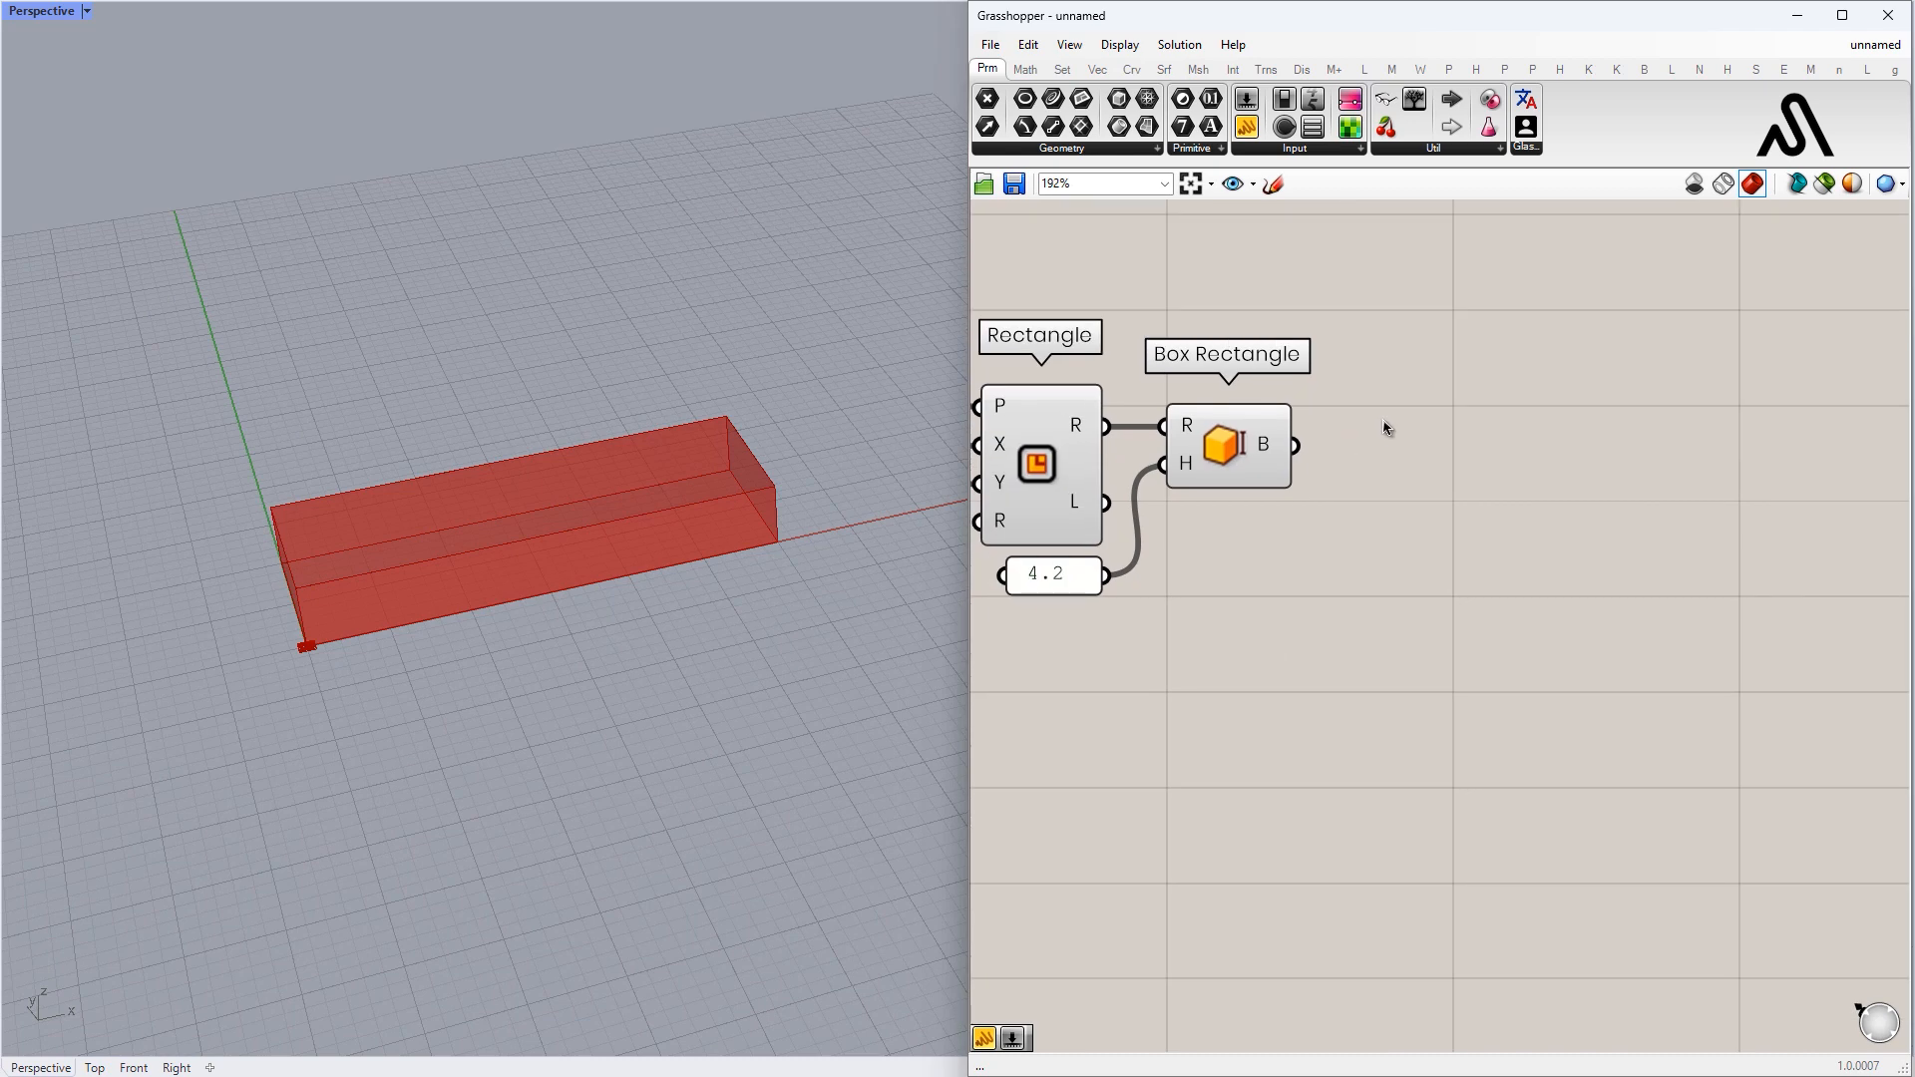
- Add a Deconstruct Brep component beside Box Rectangle and connect the box output to it
double_click(1410, 451)
type("deconstruct")
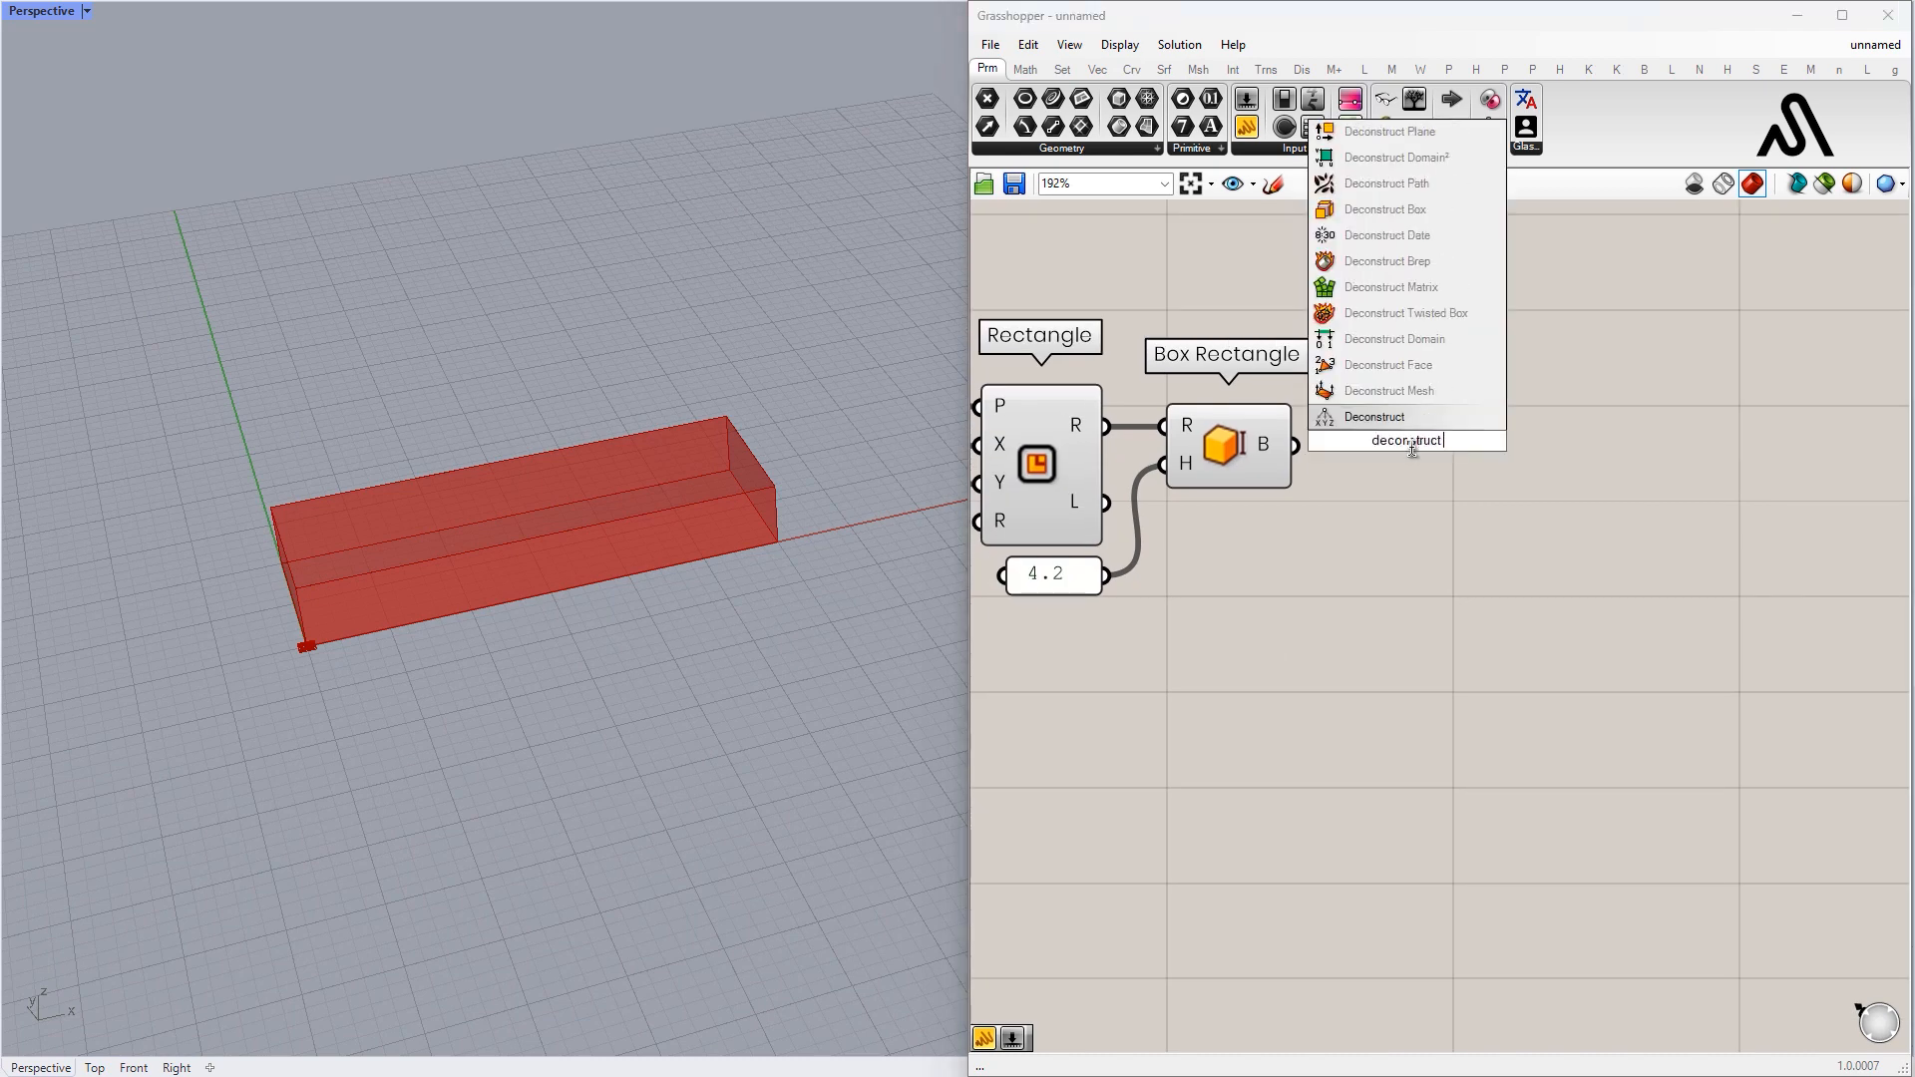
left_click(1416, 392)
left_click_drag(1300, 447, 1363, 479)
left_click_drag(1392, 489, 1356, 459)
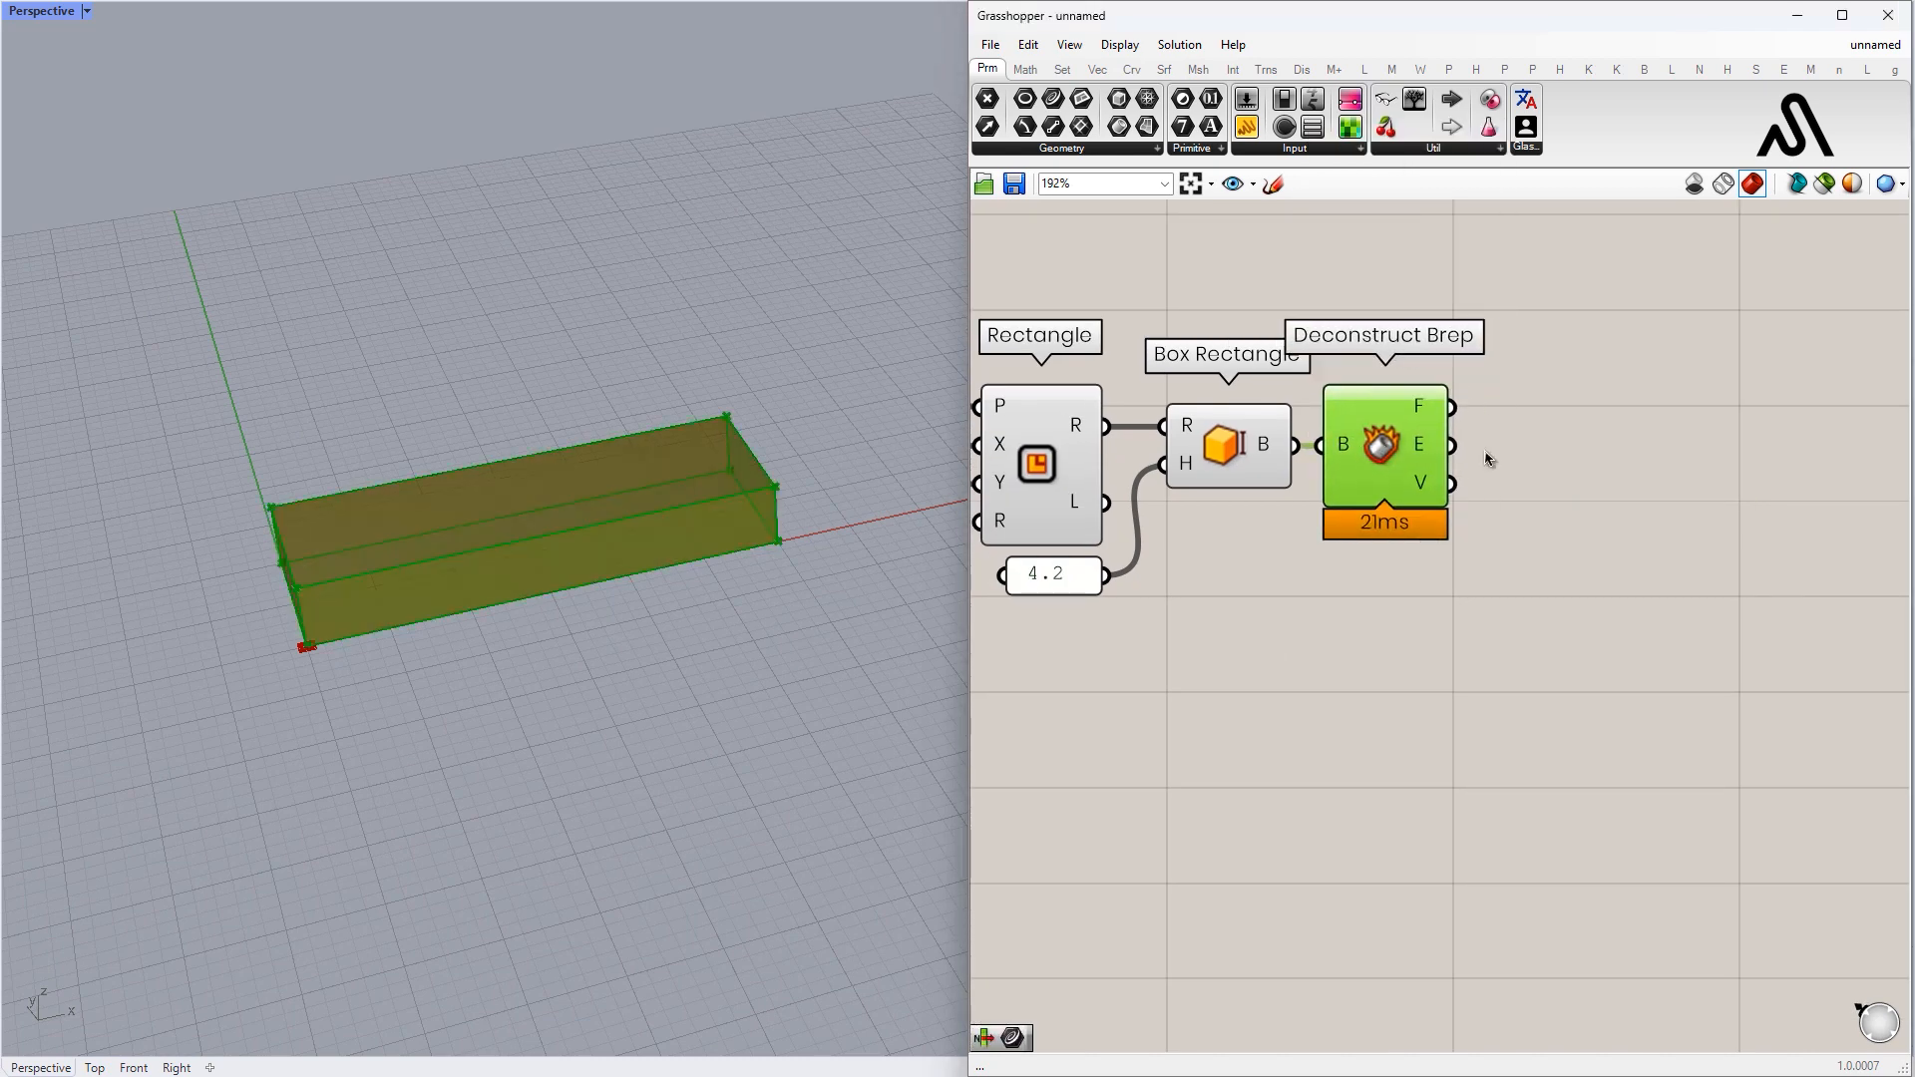
- Add a List Item component and feed the faces output of Deconstruct Brep into its list input
right_click_drag(1533, 452, 1320, 453)
left_click(1321, 453)
double_click(1321, 453)
type("pa")
key("BackSpace")
key("BackSpace")
type("list item")
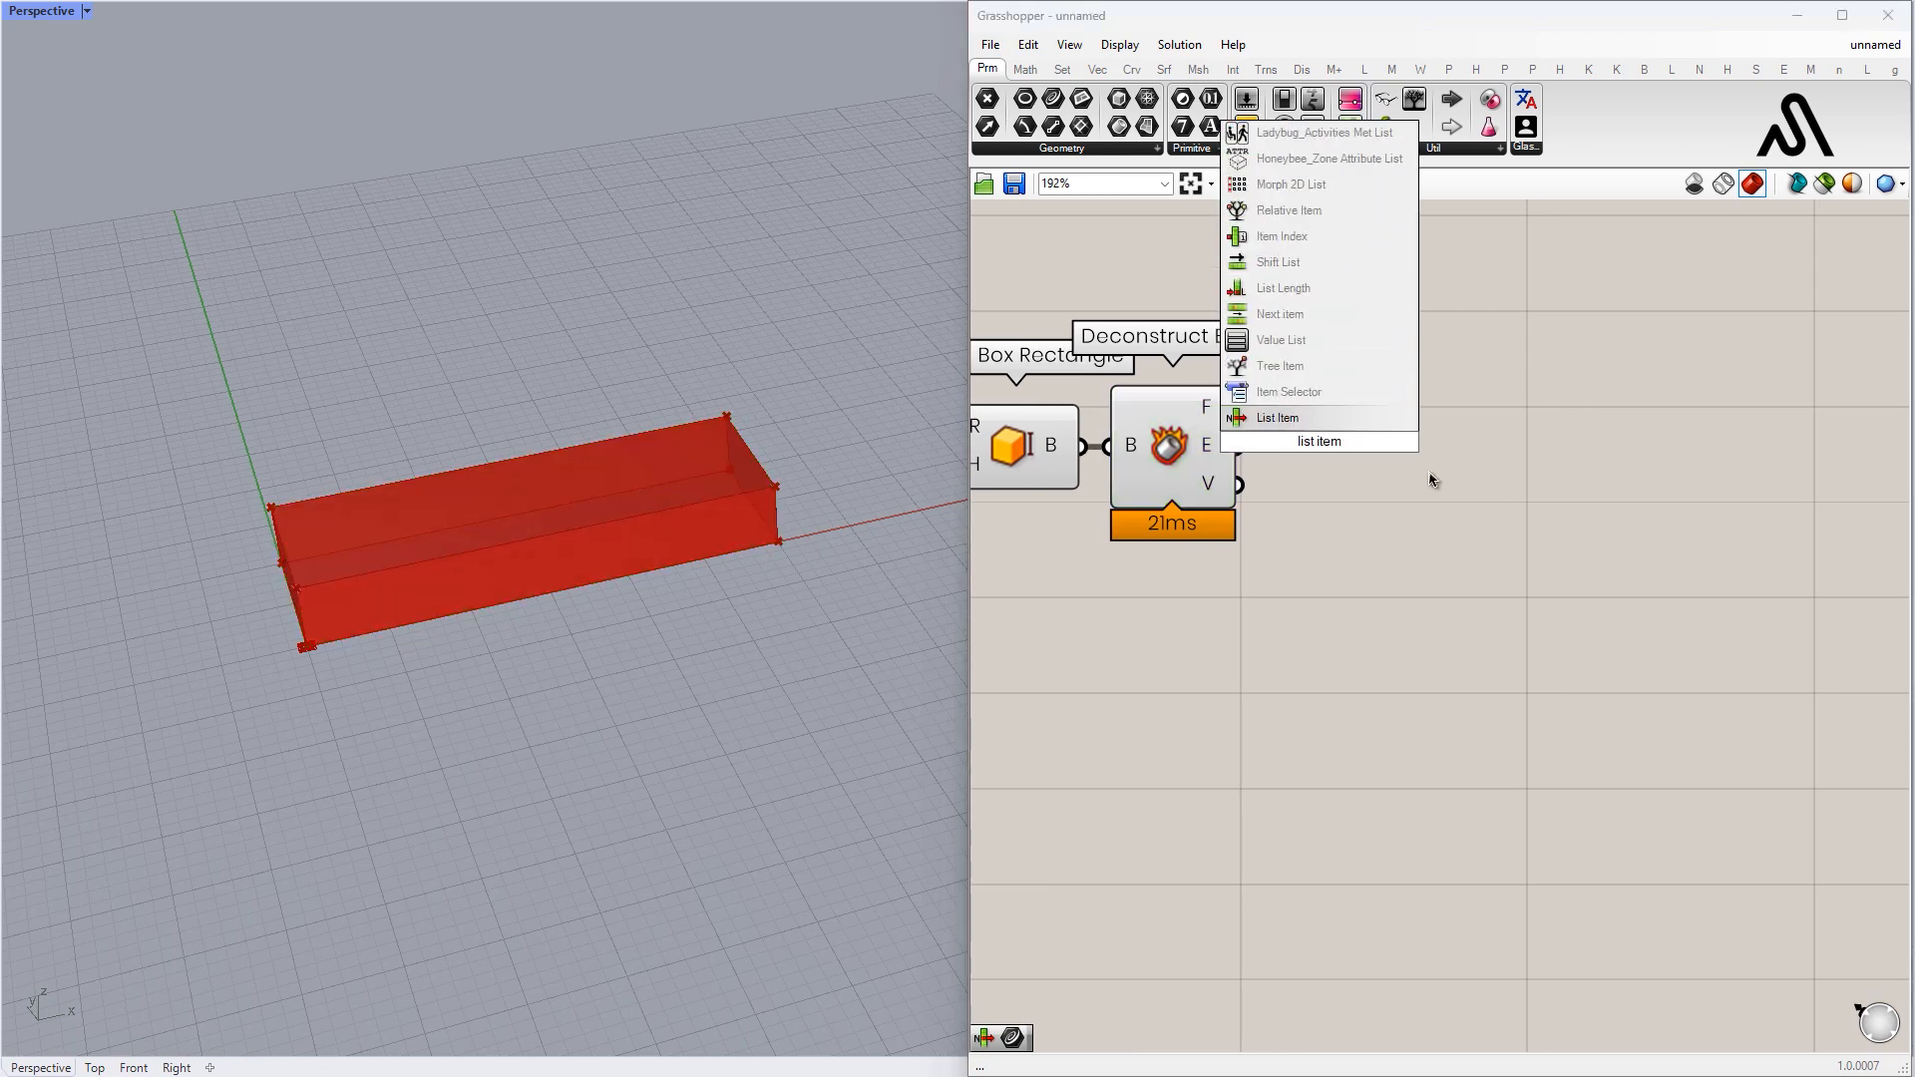
key("Return")
left_click_drag(1238, 407, 1309, 407)
- Create a panel with the value 5 and connect it to the index input of List Item
double_click(1214, 586)
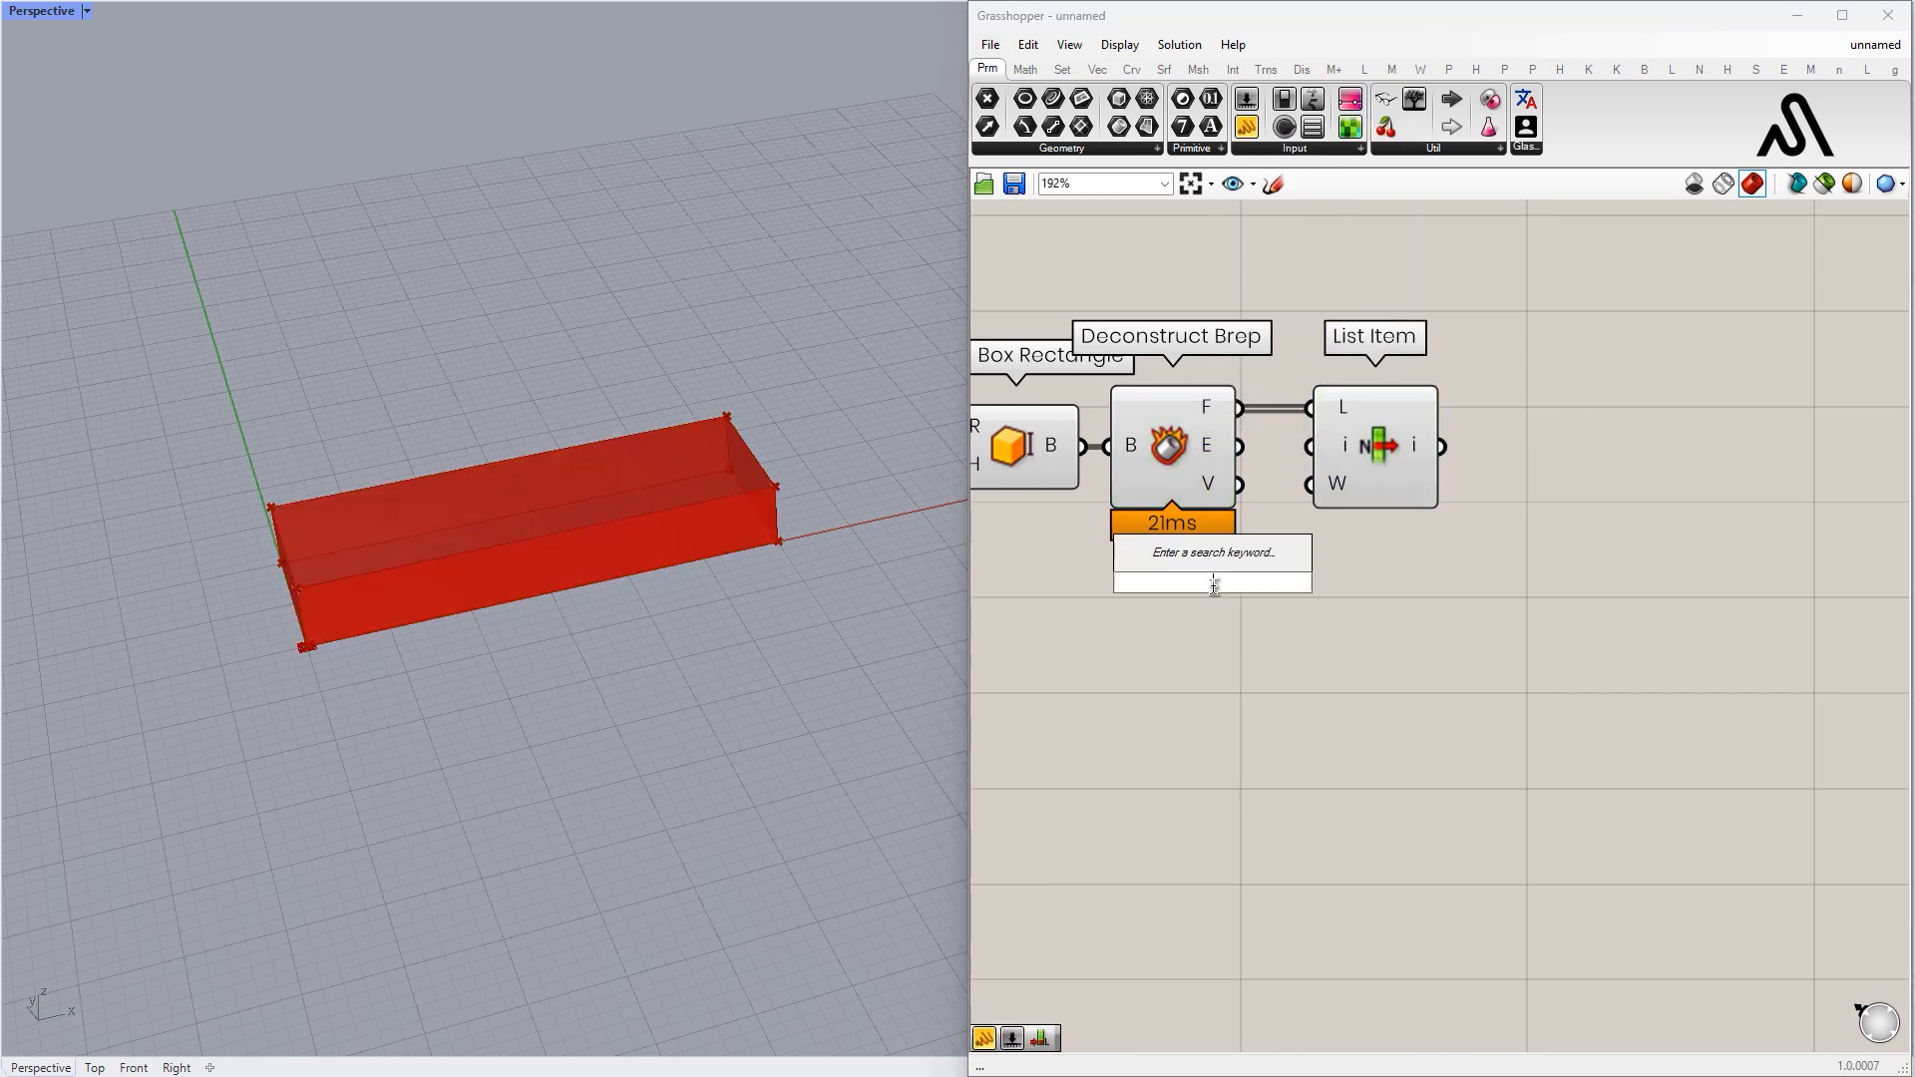
type("5")
key("Return")
left_click_drag(1245, 583, 1550, 488)
- Add a Rectangle parameter after List Item to receive the selected face
scroll(1360, 505, "down", 2)
double_click(1366, 495)
type("rectangle")
key("Return")
scroll(1373, 496, "up", 3)
- Add a Scale component after the Rectangle parameter
double_click(1373, 496)
type("scake")
left_click(1340, 470)
- Add an Area component between the Rectangle parameter and Scale, with its centroid feeding the scaling centre
double_click(1355, 546)
type("rea")
key("BackSpace")
key("BackSpace")
key("BackSpace")
type("area")
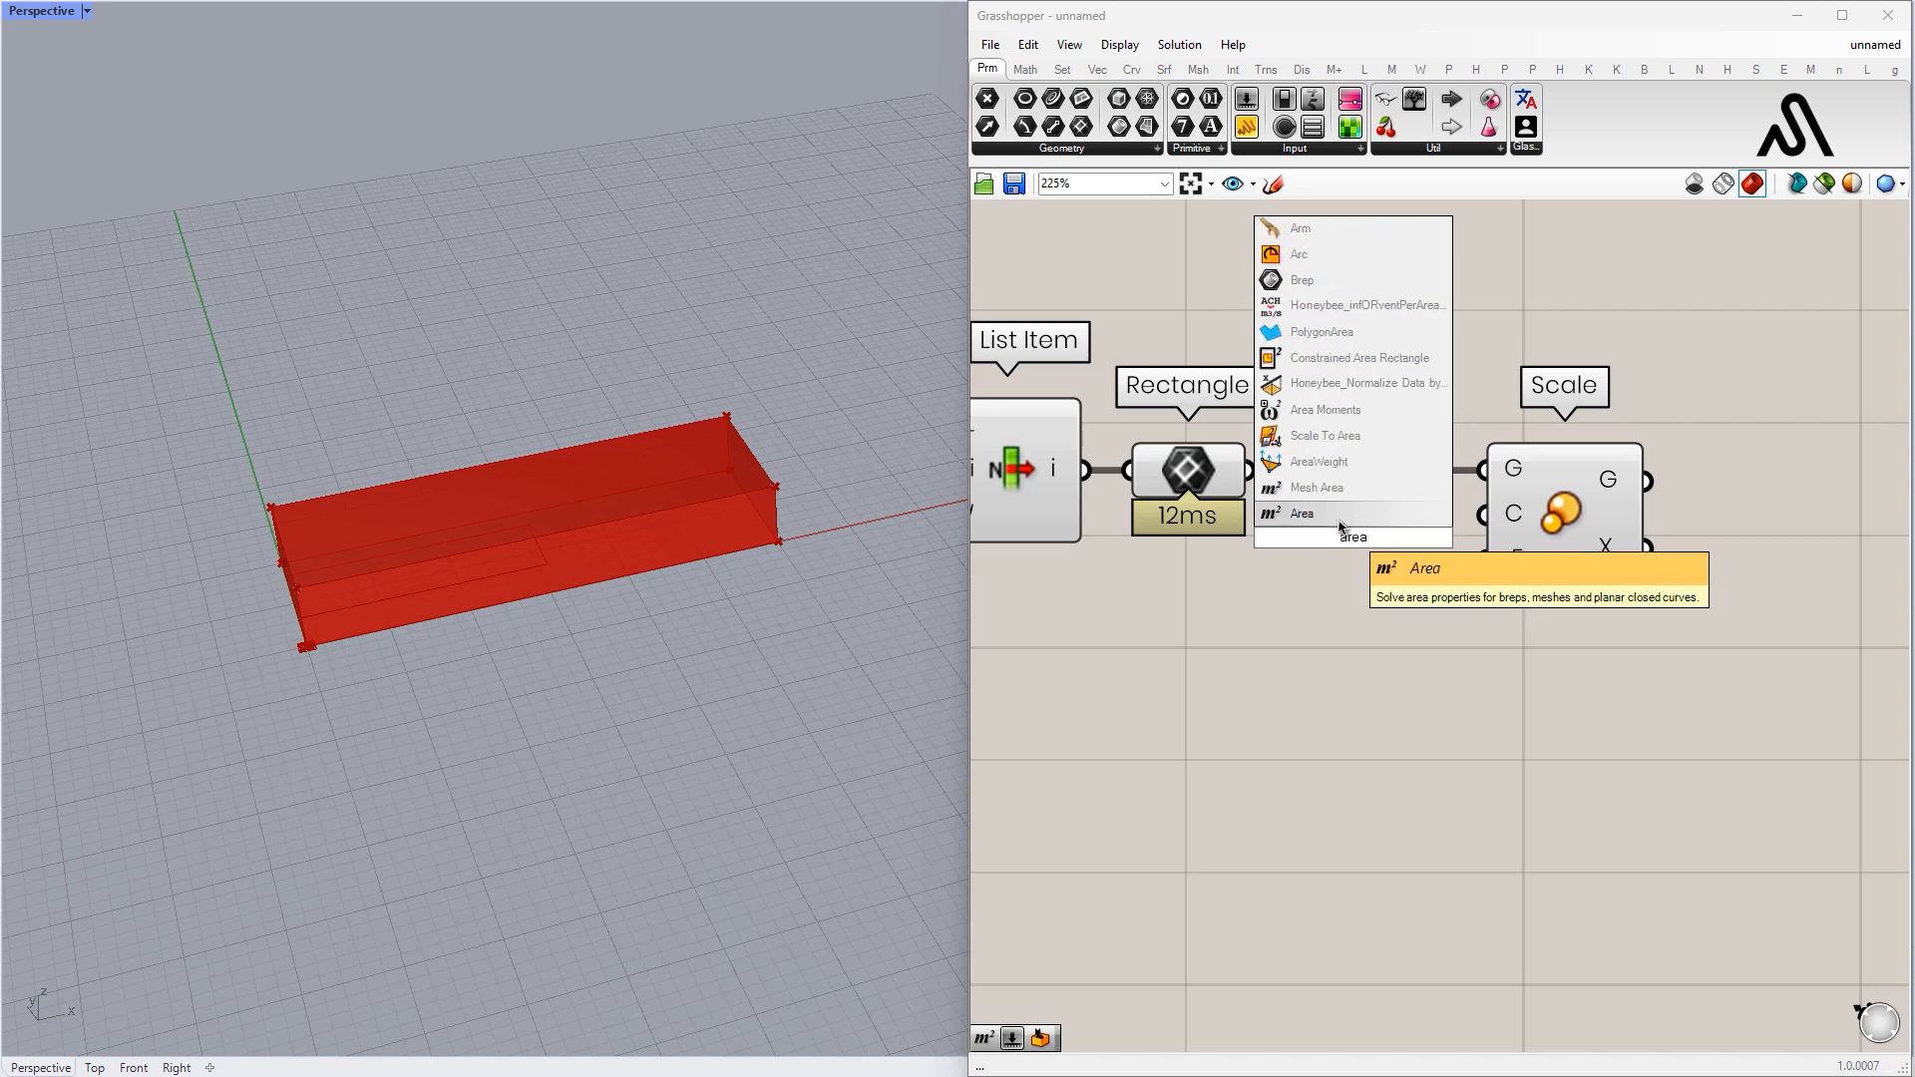
key("Return")
mouse_move(1354, 559)
left_mouse_down()
mouse_move(1353, 516)
mouse_move(1354, 540)
left_mouse_up()
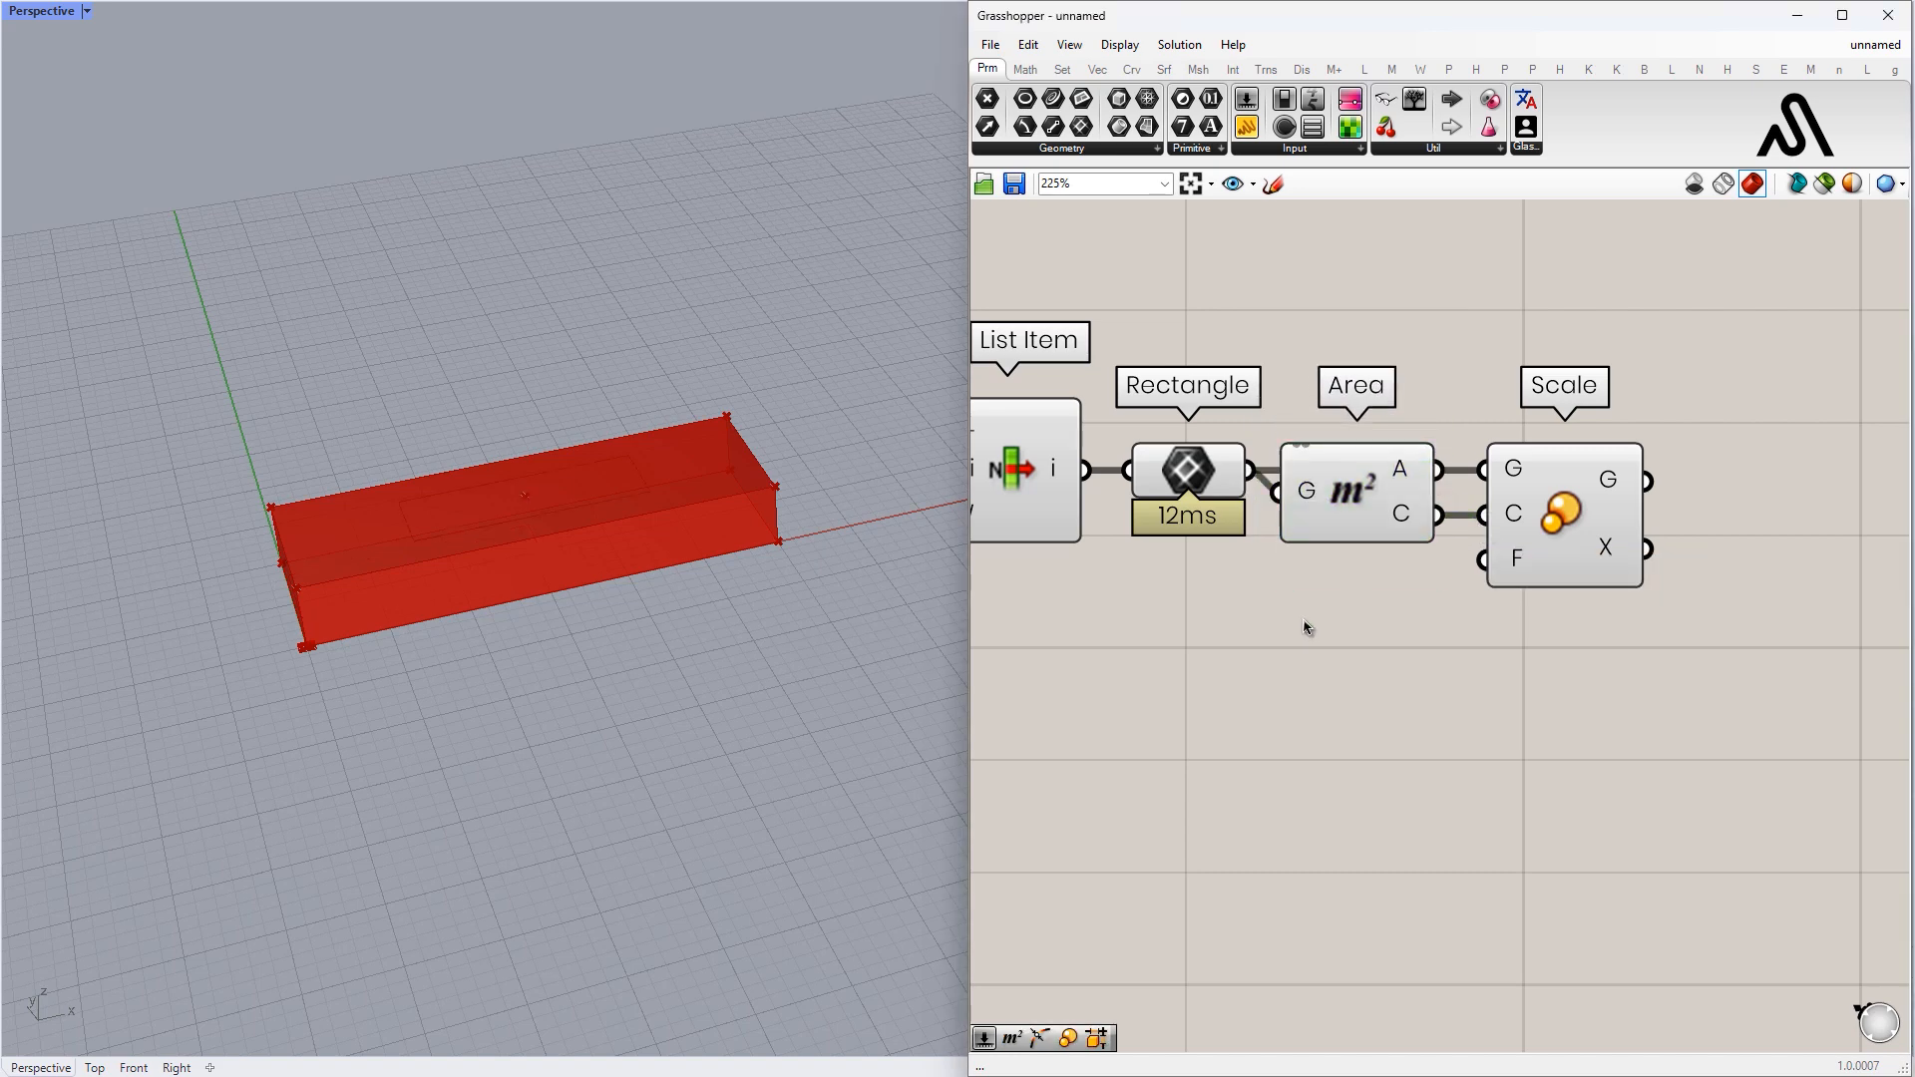
- Create a panel with the value 1.5 and use it as the Scale component's factor
double_click(1303, 625)
type("\"1.5")
key("Return")
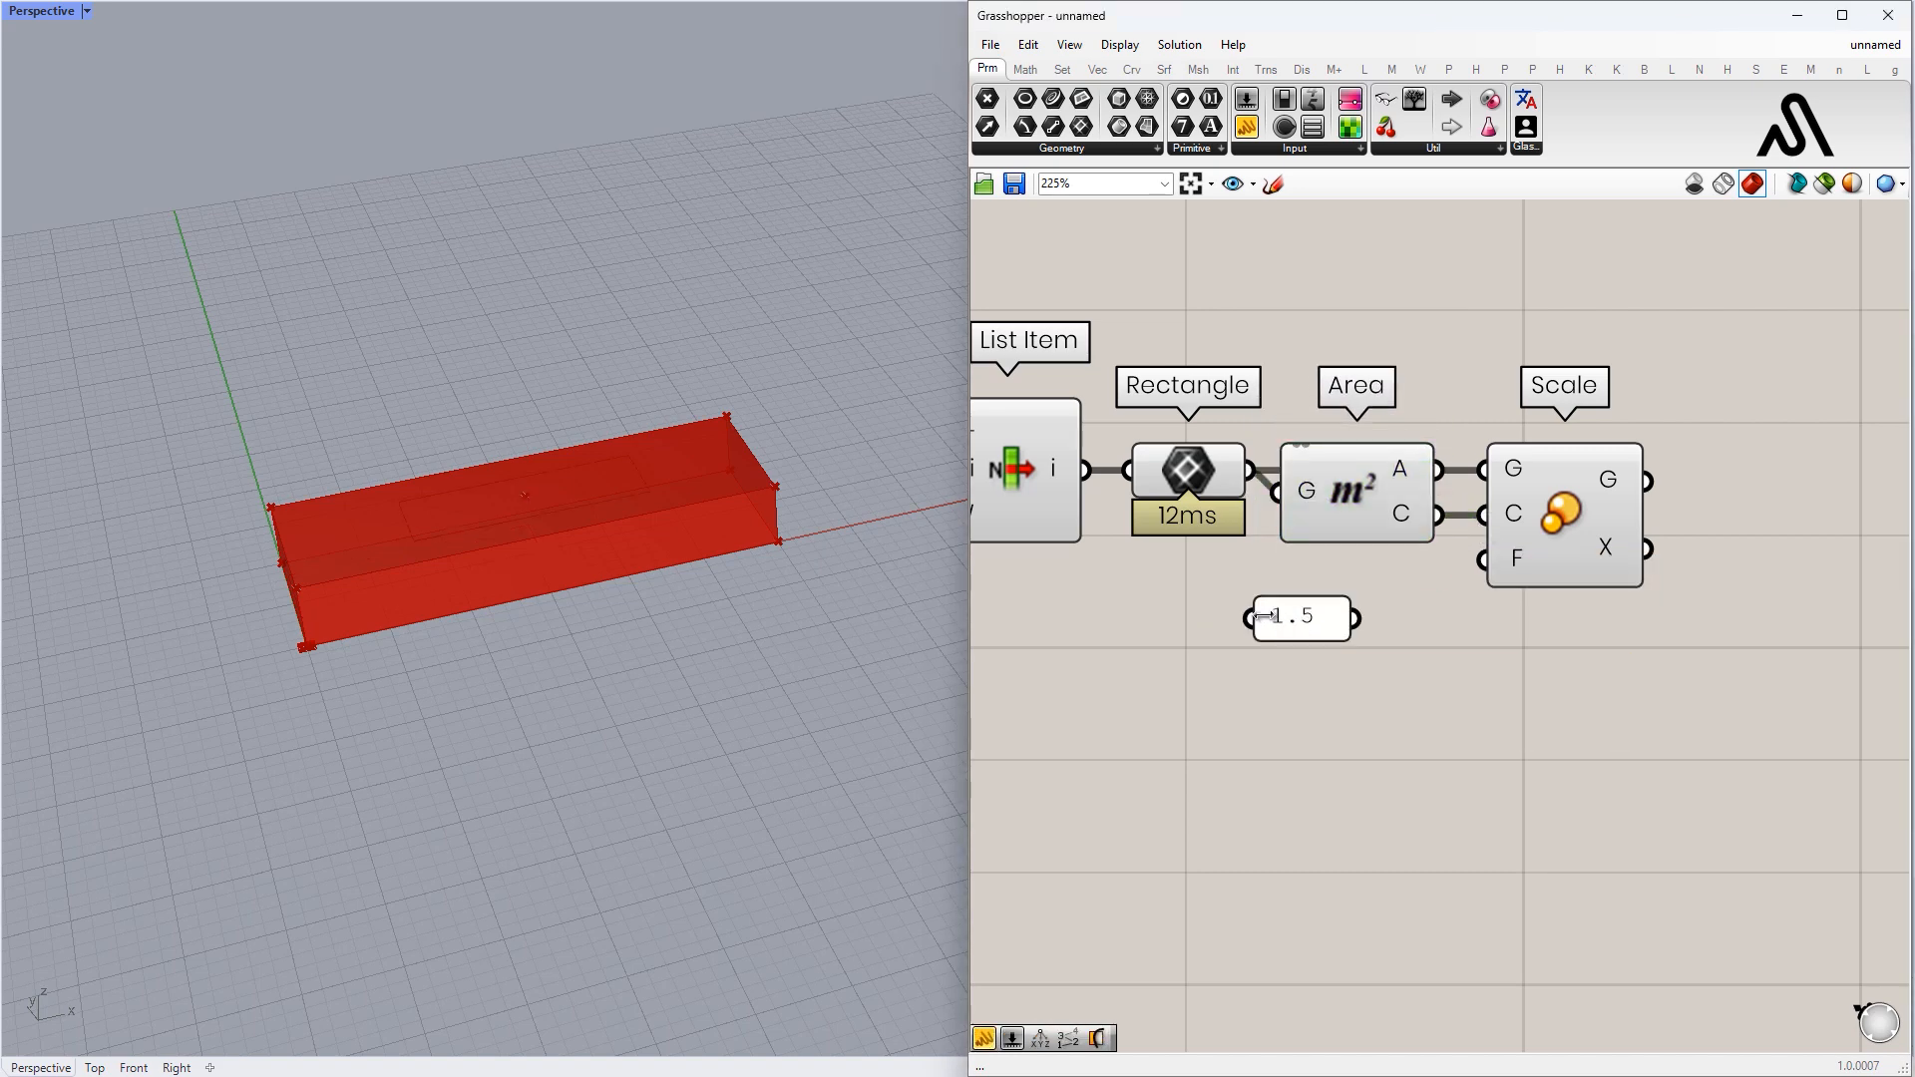
left_click(1569, 511)
right_click_drag(748, 559, 744, 624)
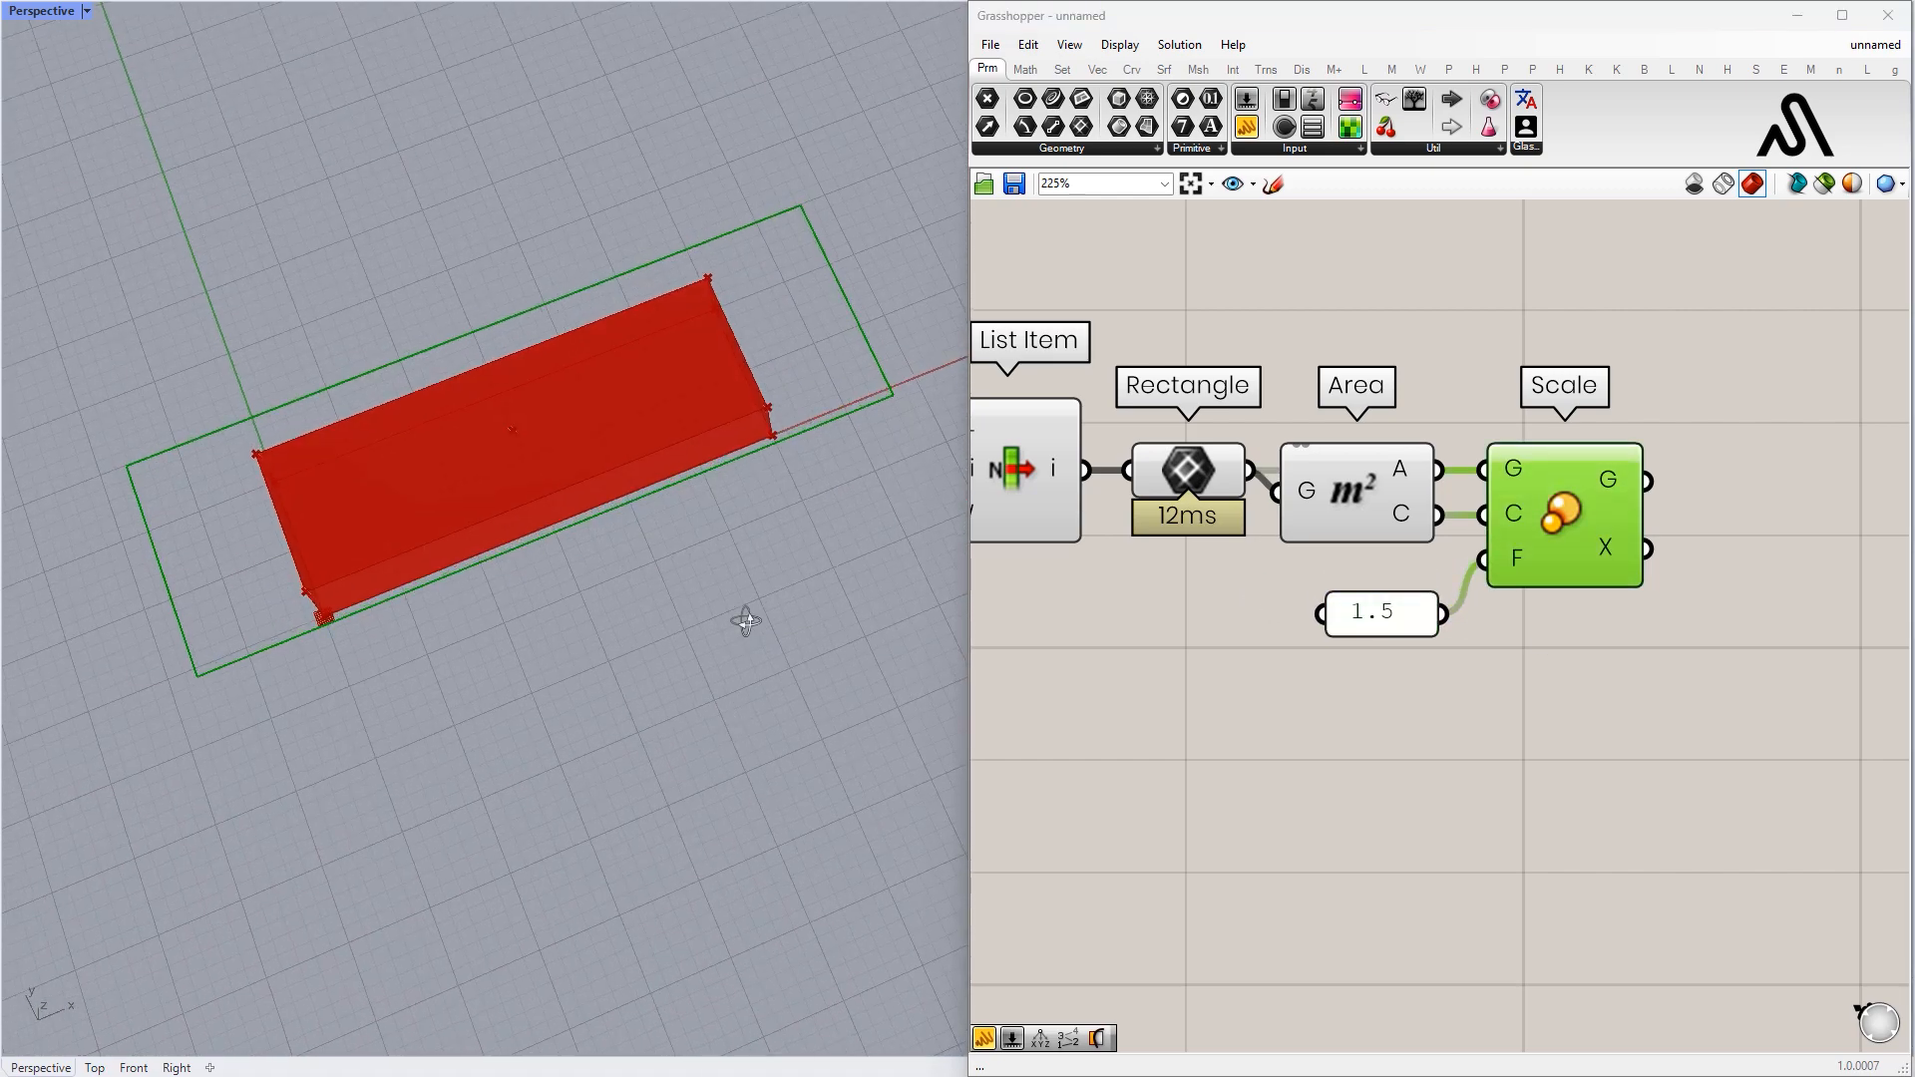
- Turn off the preview of the Deconstruct Brep, List Item, Rectangle parameter and Area components
scroll(1831, 476, "down", 4)
left_click_drag(1633, 632, 1144, 413)
middle_click(1276, 465)
left_click(1290, 395)
left_click(1296, 333)
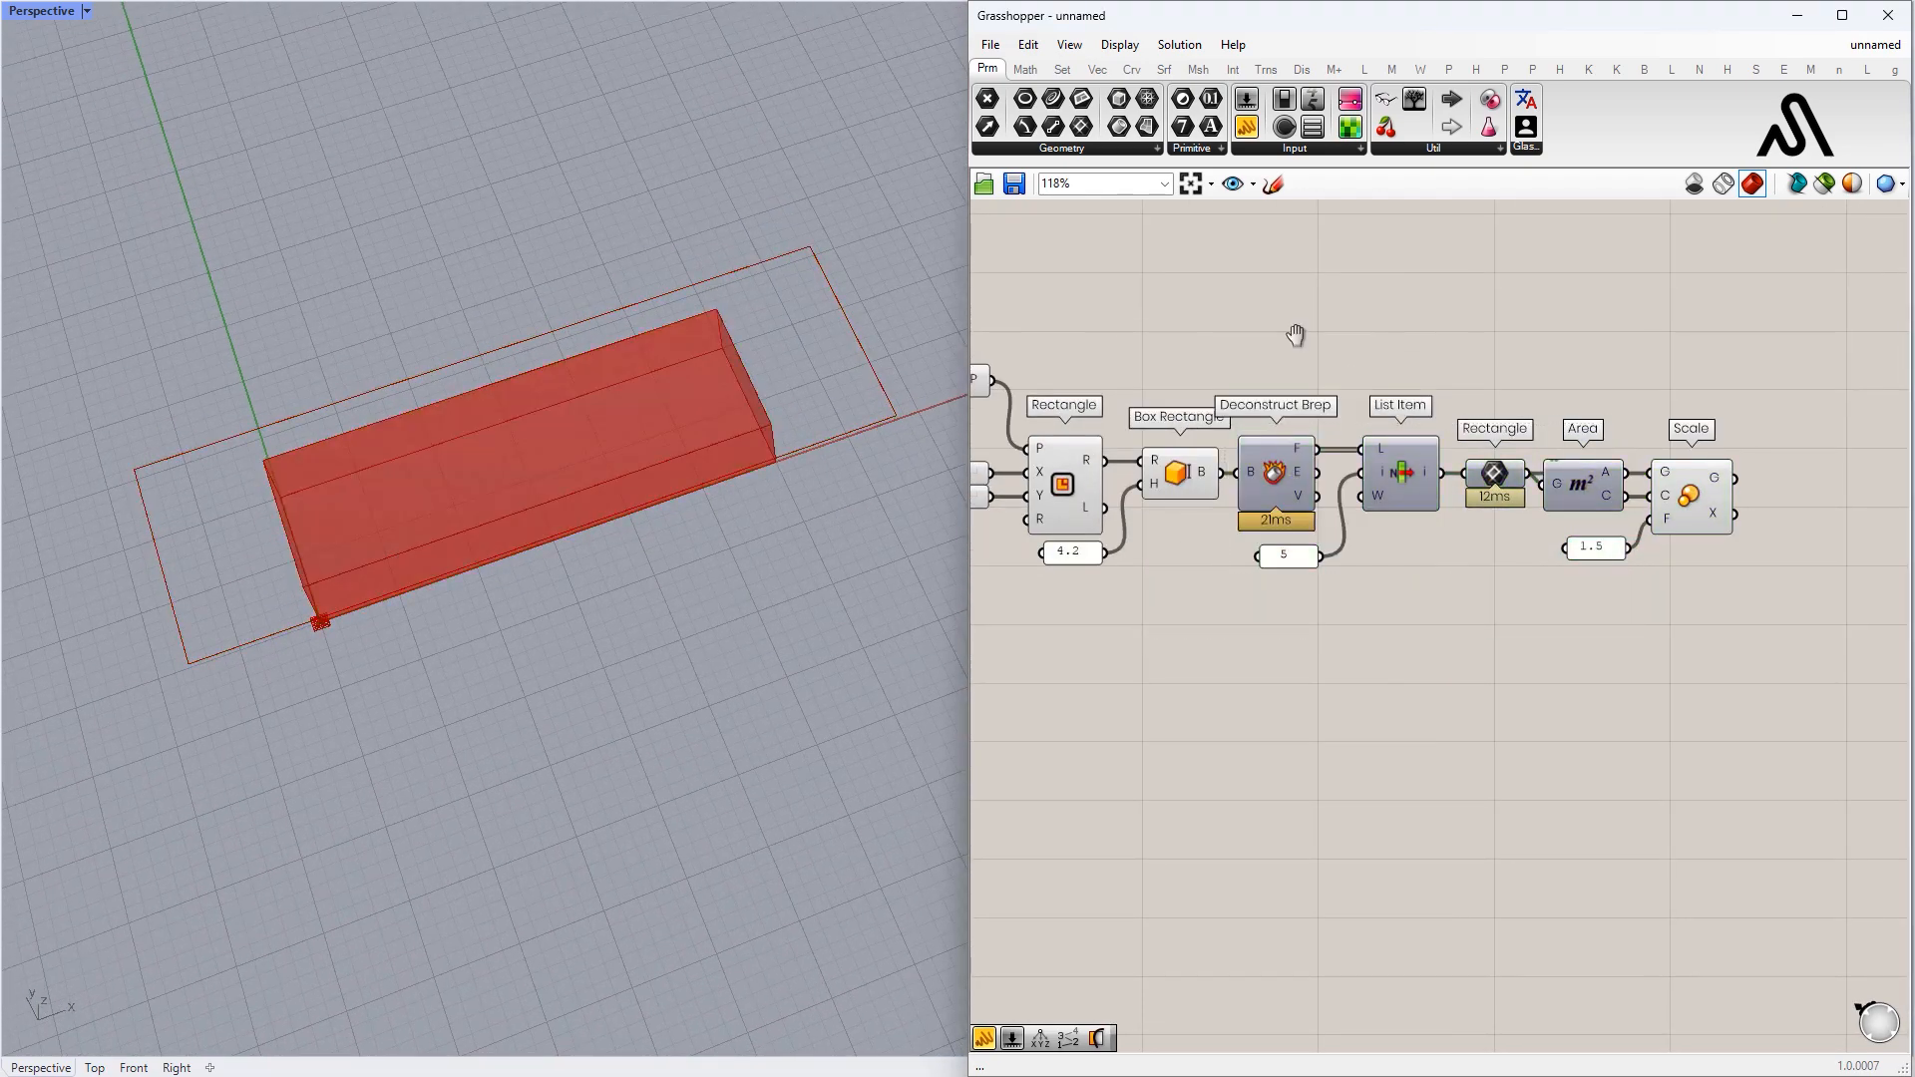
- Turn off the preview of the XY Plane and base Rectangle components
right_click_drag(1295, 335, 1515, 368)
left_click_drag(1317, 680, 1071, 316)
middle_click(1269, 329)
left_click(1283, 261)
right_click_drag(1676, 598, 1368, 520)
- Duplicate the Box Rectangle with its 4.2 panel and connect the scaled rectangle to the copy's rectangle input
left_click_drag(1197, 602, 1321, 395)
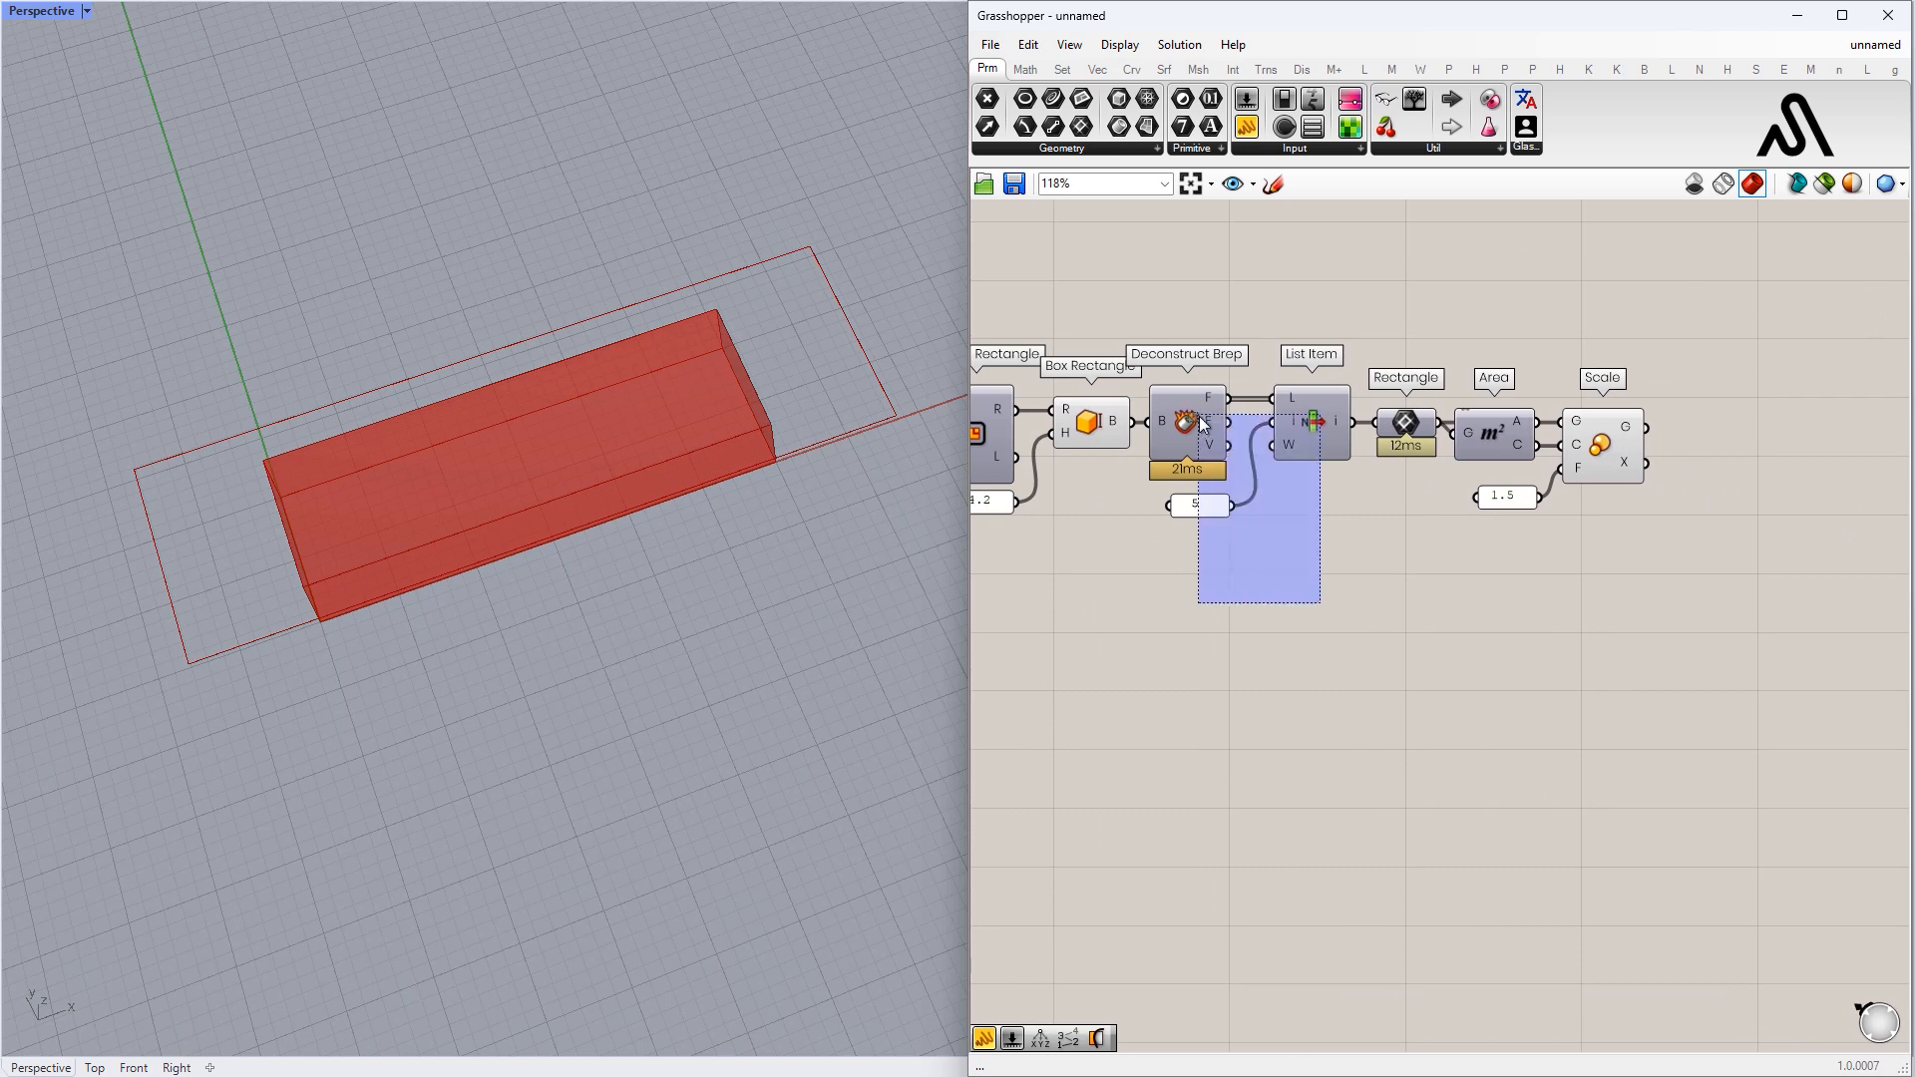
right_click_drag(1167, 606, 1362, 610)
left_click(1285, 437)
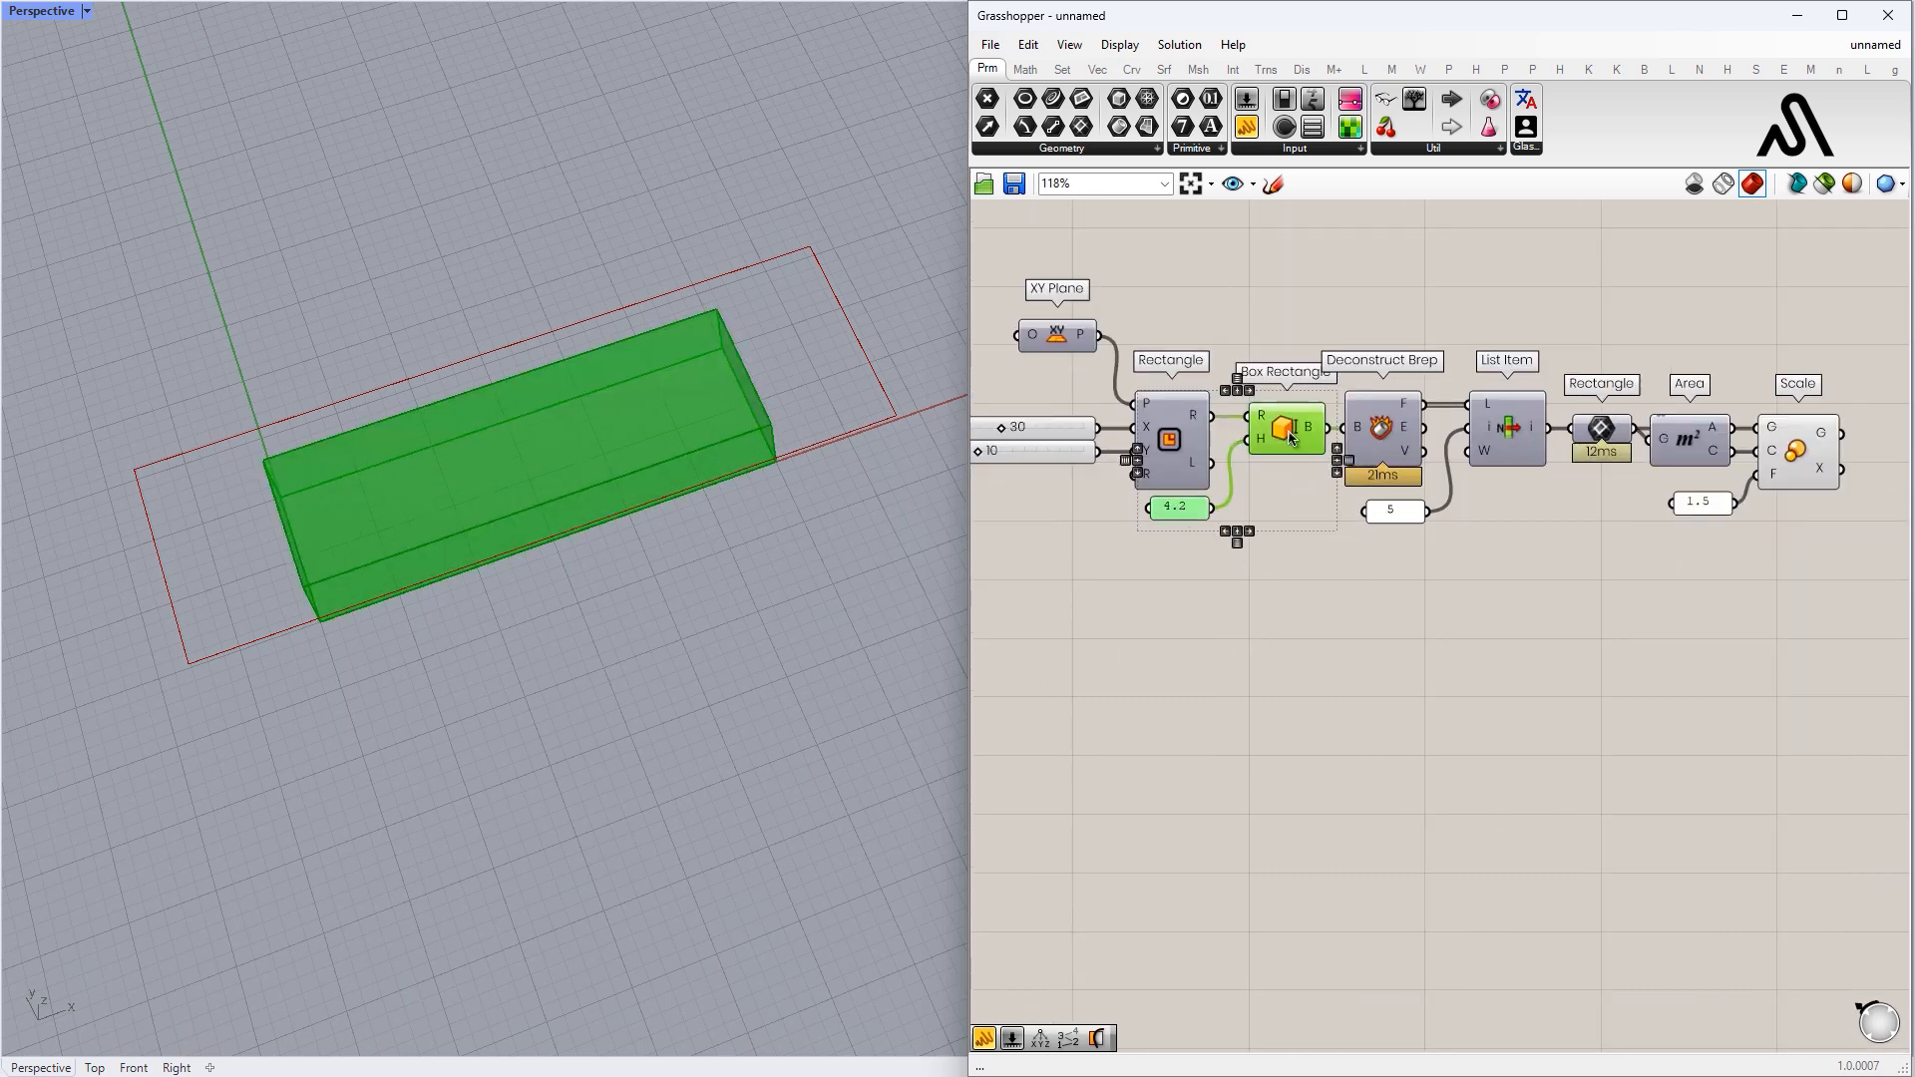
left_click_drag(1295, 449, 1782, 585, "alt")
right_click_drag(1543, 568, 1148, 398)
scroll(1321, 389, "up", 3)
left_click_drag(1346, 377, 1353, 379)
left_click_drag(1420, 403, 1381, 376)
left_click(1396, 464)
scroll(1385, 375, "up", 2)
left_click_drag(1384, 377, 1390, 379)
right_click_drag(1357, 499, 1459, 476)
- Set the height panel of the upper box to 8.6
right_click_drag(525, 607, 539, 399)
double_click(1248, 530)
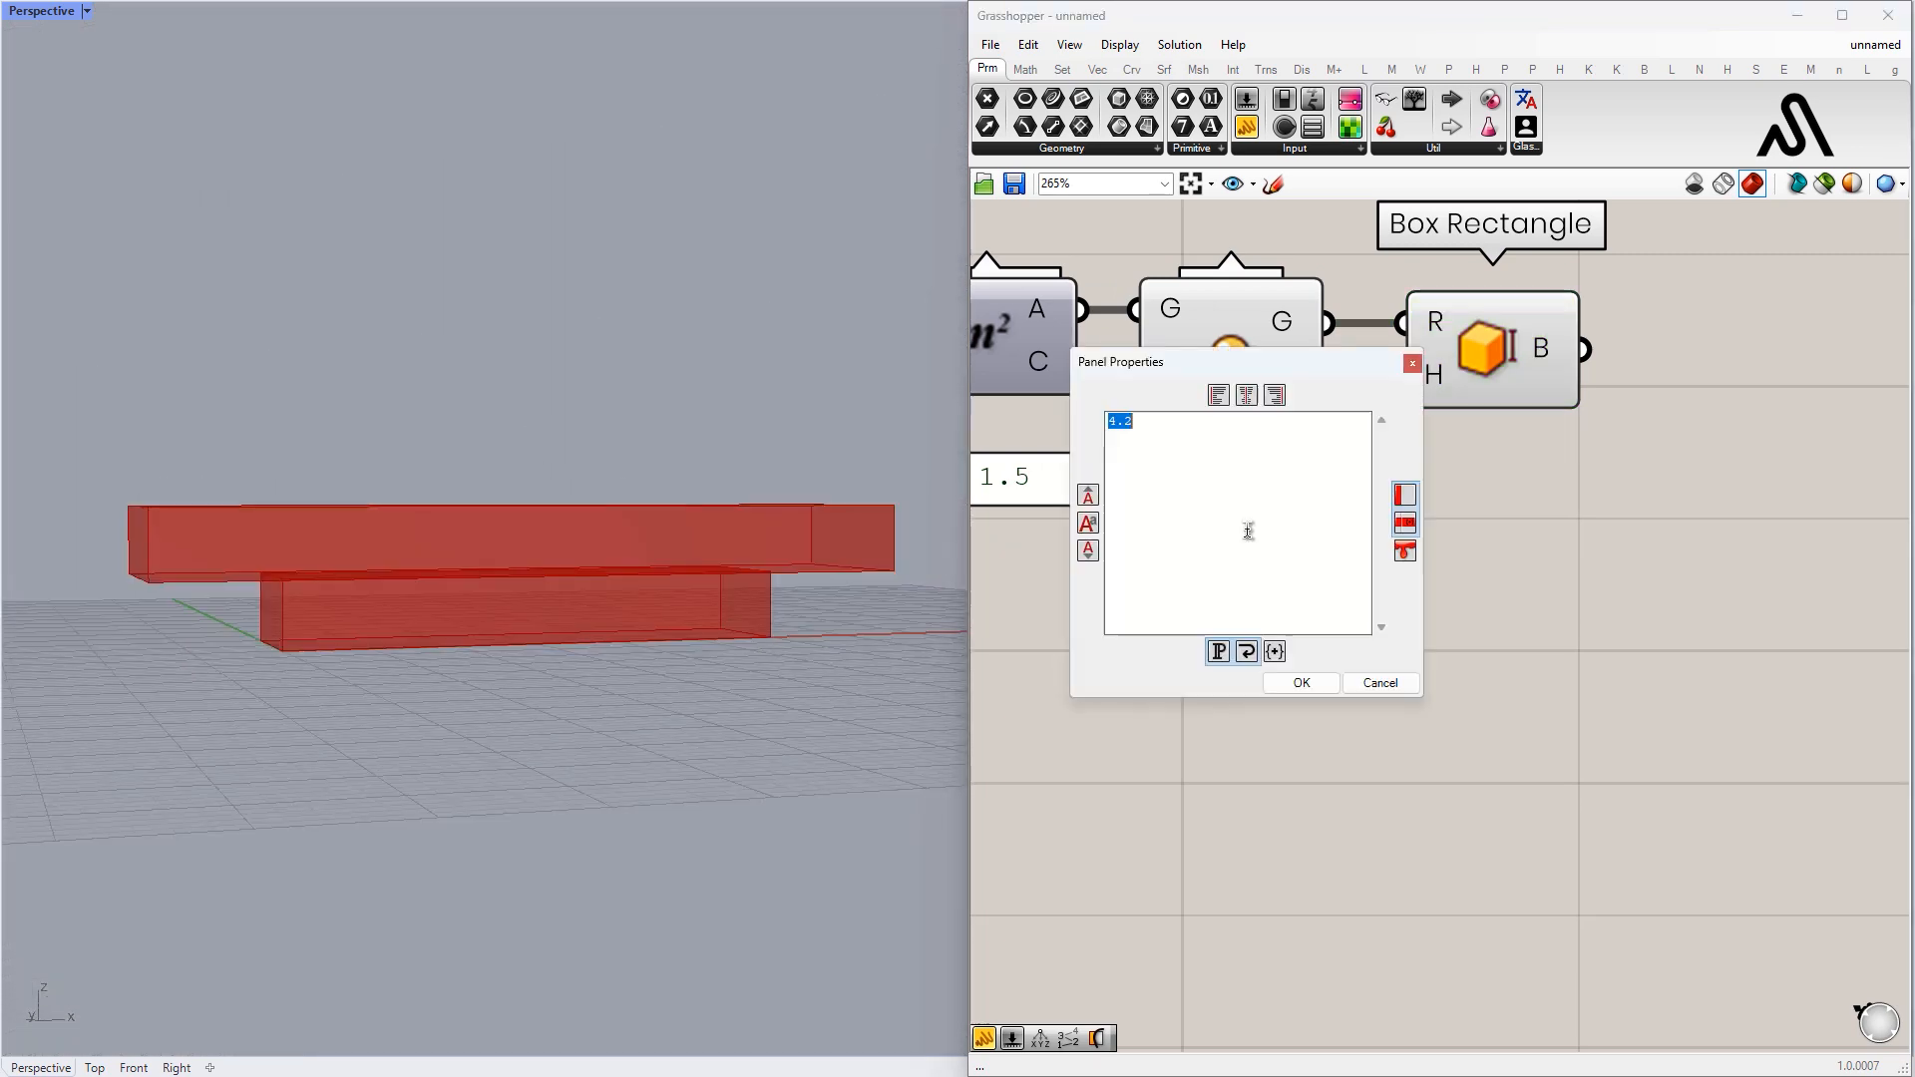
left_click(1302, 682)
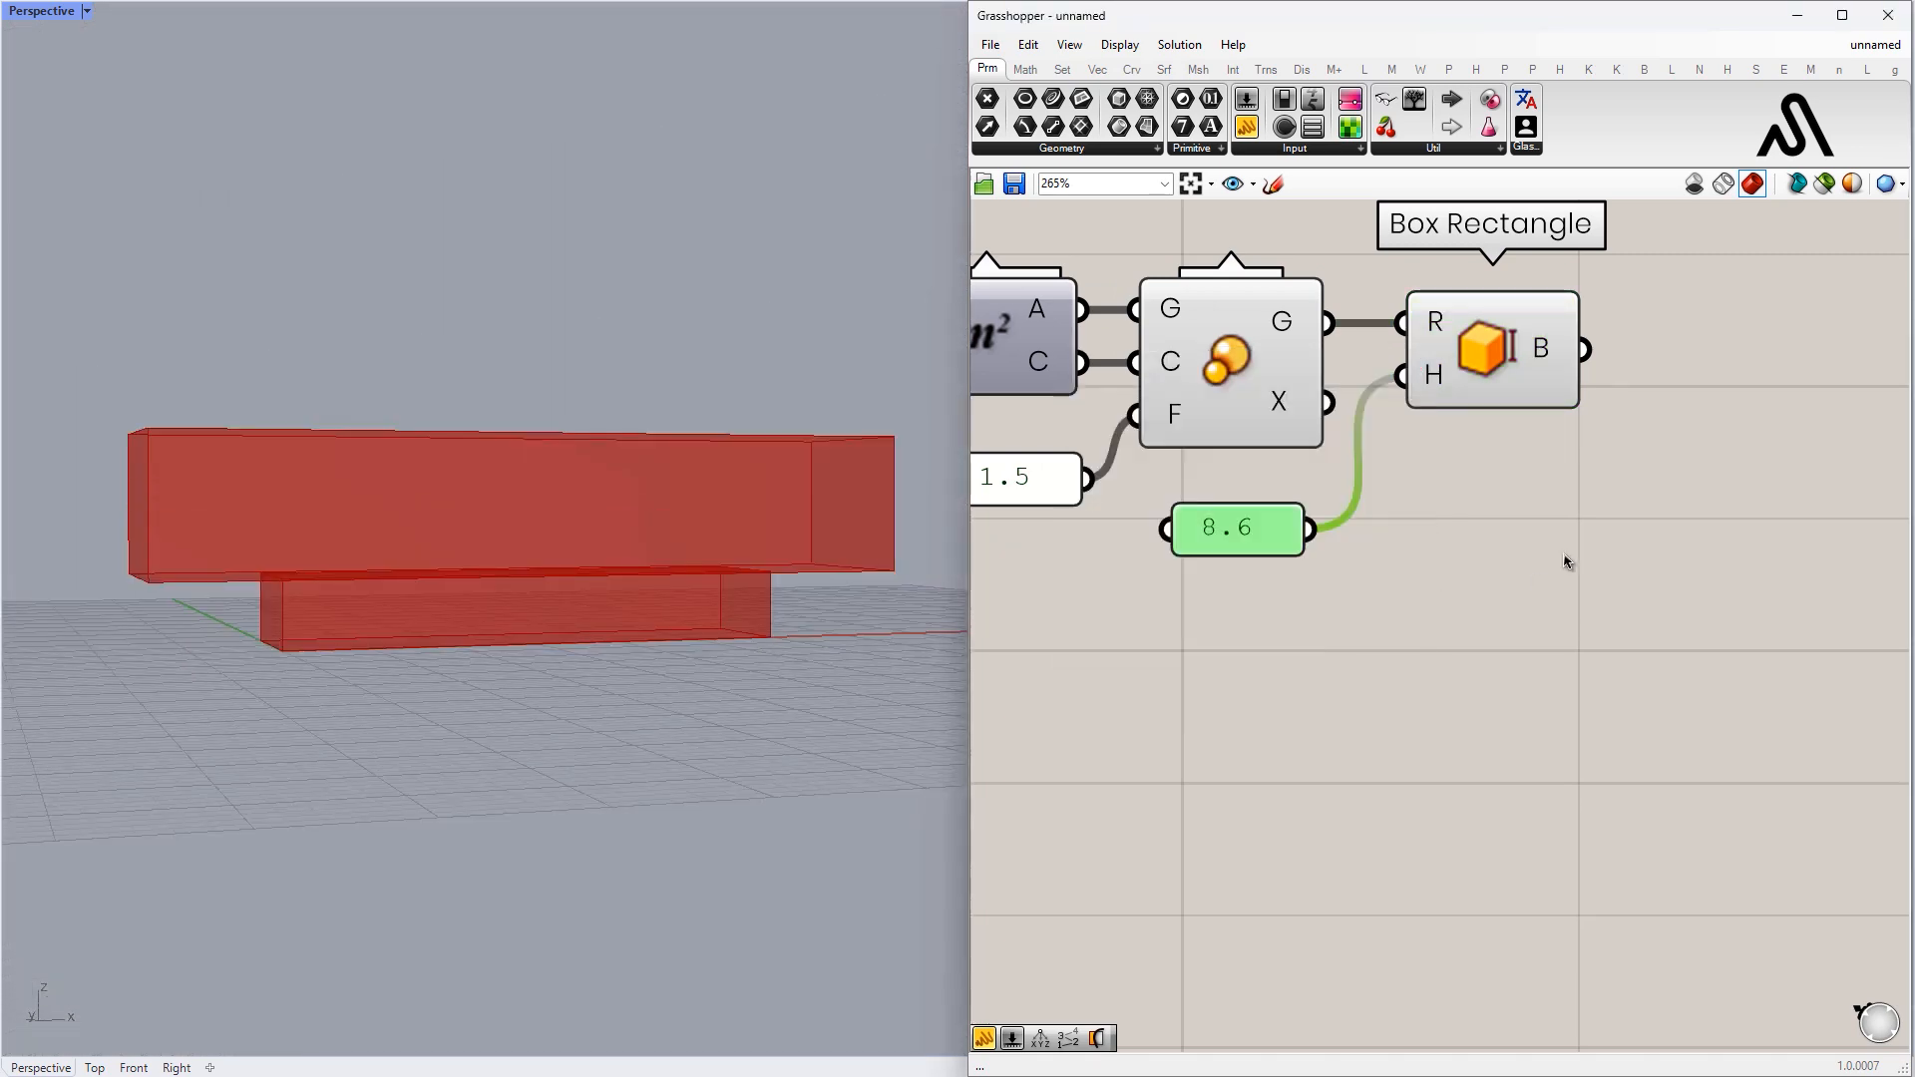
left_click(1539, 582)
- Set the height panel of the upper box to 8
double_click(1269, 539)
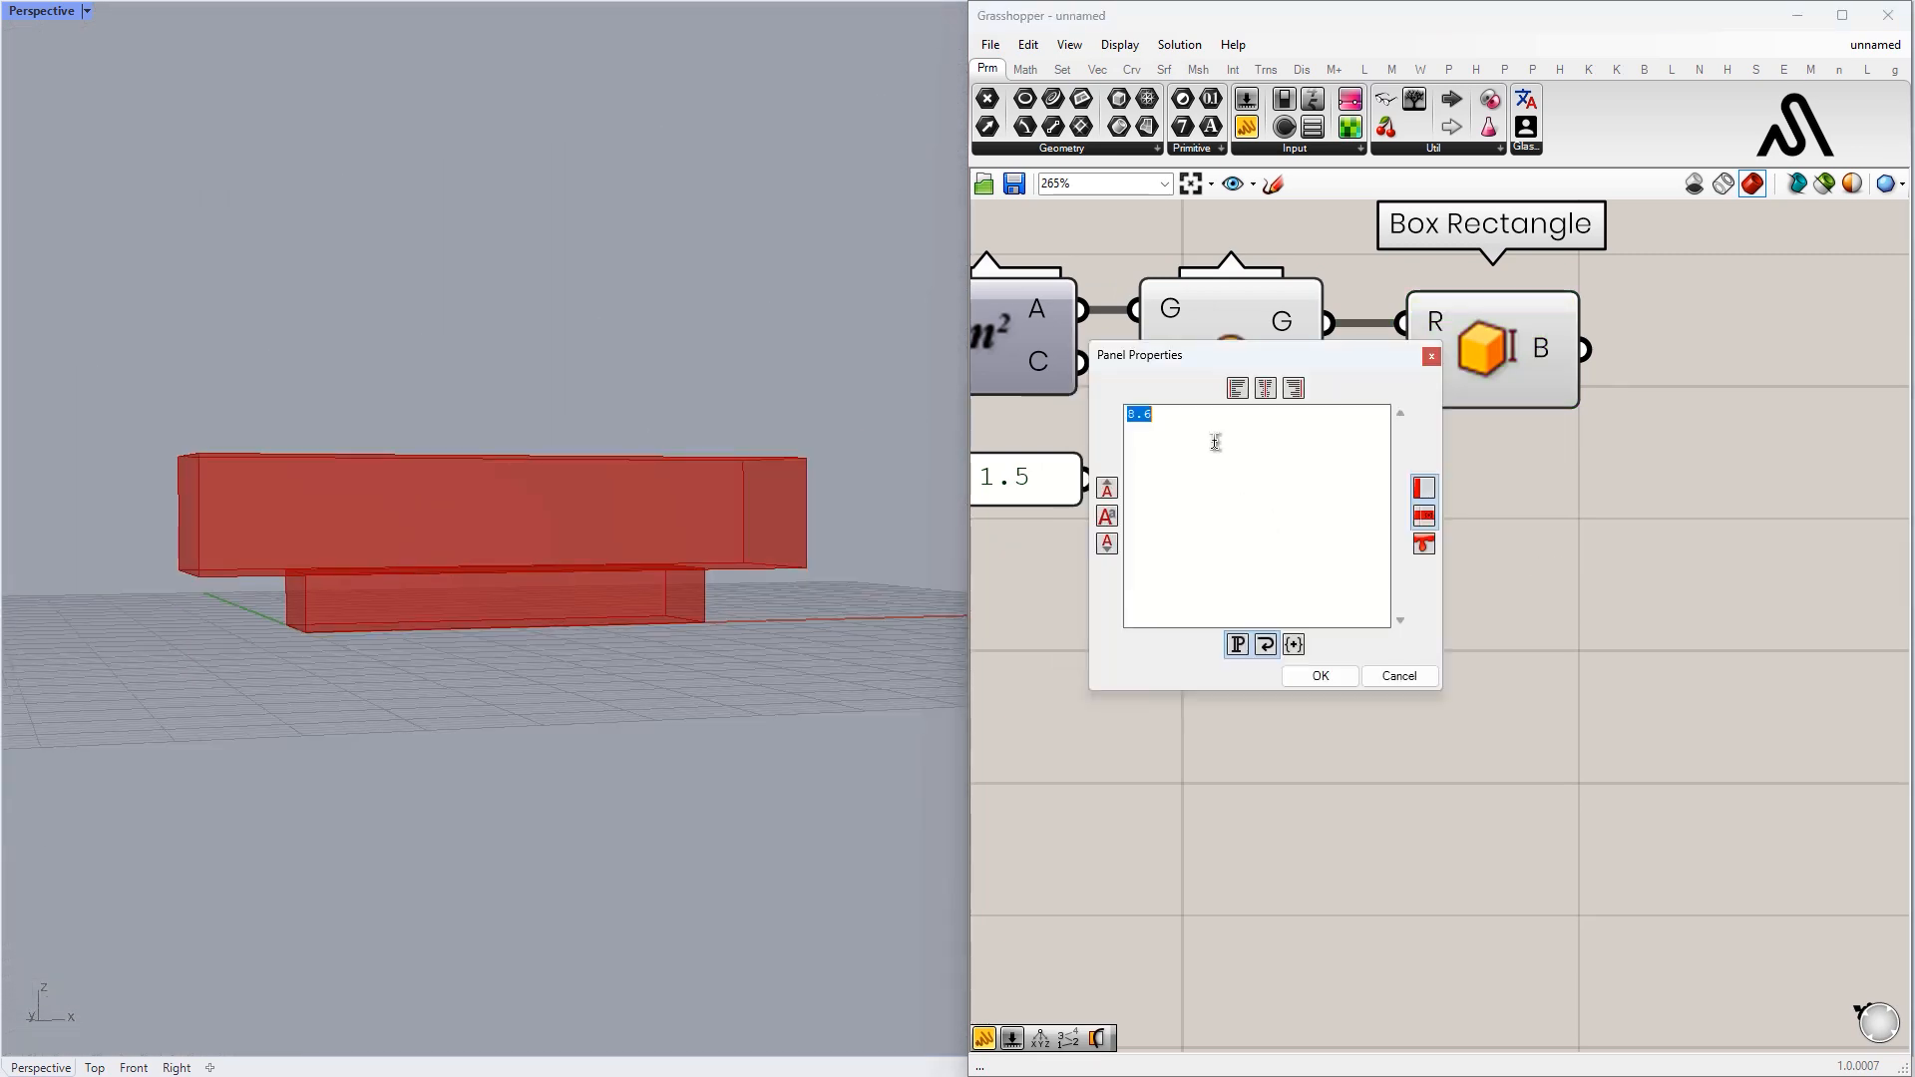
left_click(1340, 683)
left_click(1514, 586)
right_click_drag(619, 608, 634, 549)
- Set the base rectangle's X size slider to 39 and adjust its Y size slider
scroll(1476, 453, "down", 4)
right_click_drag(1037, 473, 1756, 487)
scroll(1297, 429, "up", 10)
left_click_drag(1227, 368, 1258, 373)
right_click_drag(591, 638, 603, 557)
left_click_drag(1263, 369, 1303, 365)
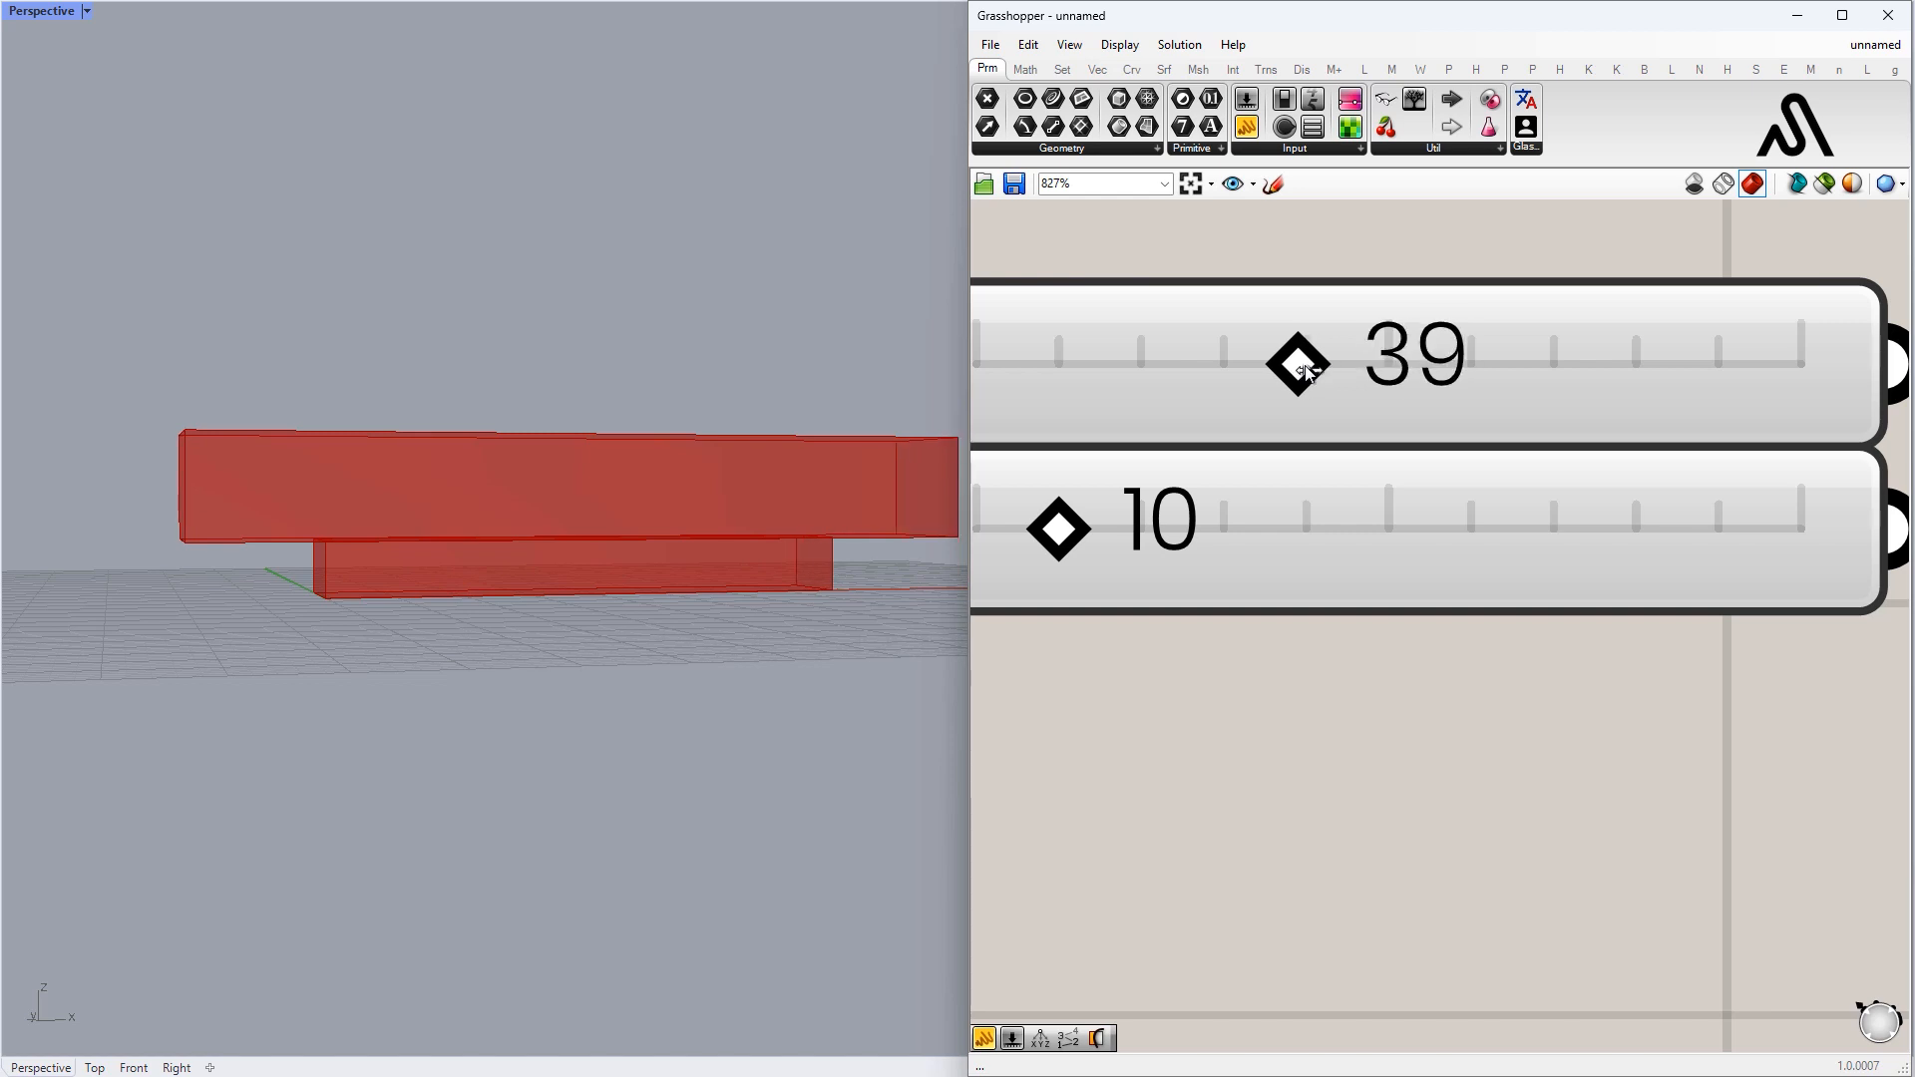
right_click_drag(689, 599, 718, 714)
left_click_drag(1086, 529, 1124, 530)
right_click_drag(429, 558, 527, 473)
- Duplicate Deconstruct Brep, List Item and their 5 panel, placing the copies after the upper Box Rectangle
scroll(1235, 457, "down", 8)
right_click_drag(1863, 583, 1435, 600)
left_click_drag(1442, 644, 1248, 446)
right_click_drag(1317, 674, 1266, 603)
left_click_drag(1382, 423, 1629, 662, "alt")
right_click_drag(1629, 662, 1262, 674)
left_click_drag(1104, 652, 1673, 465)
right_click_drag(1674, 465, 1464, 567)
- Connect the upper Box Rectangle's box output to the copied Deconstruct Brep and tidy the components' placement
scroll(1464, 567, "up", 3)
left_click_drag(1465, 566, 1423, 528)
left_click_drag(1184, 491, 1301, 504)
left_click_drag(1372, 504, 1316, 470)
left_click(1337, 598)
- Turn on the preview of the copied List Item component
left_click(1547, 467)
left_click_drag(1547, 461, 1552, 463)
middle_click(1549, 465)
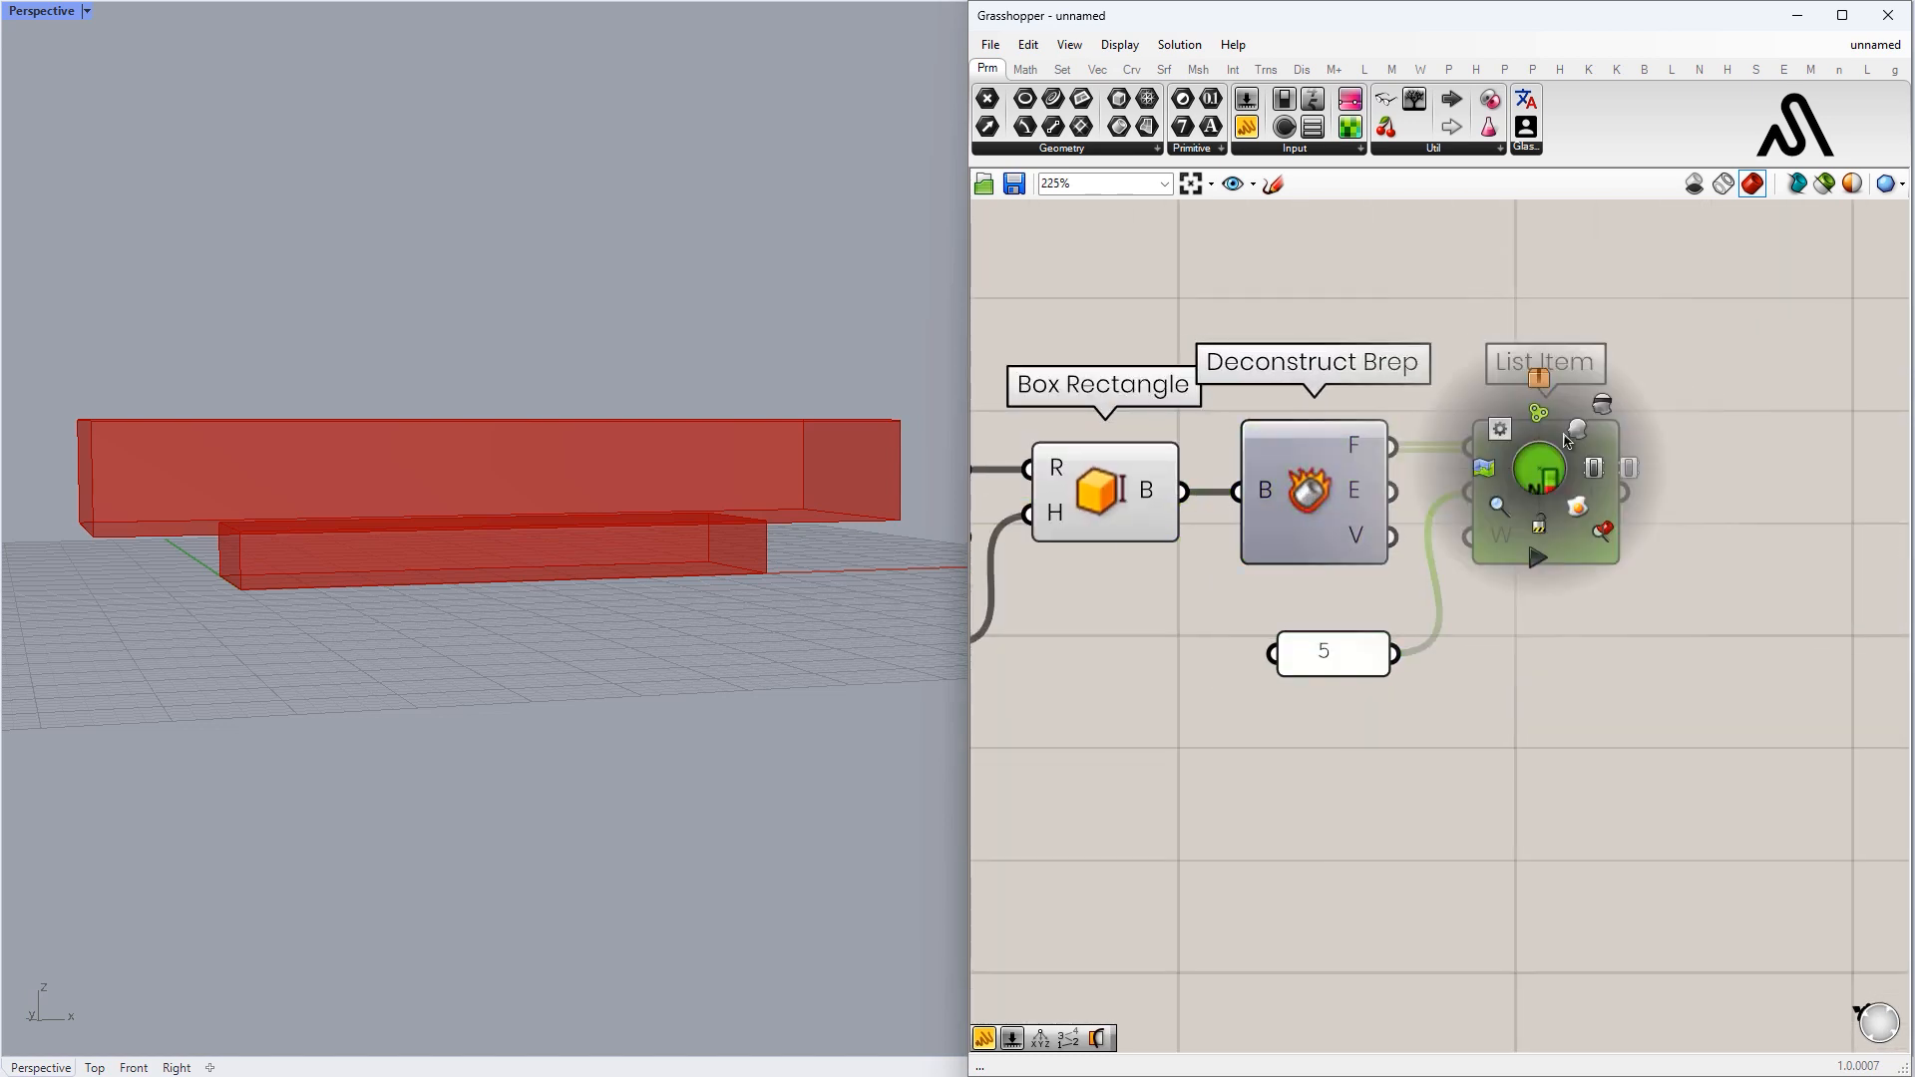
left_click(1593, 421)
- Set the index panel of the copied List Item to 1
right_click_drag(693, 419, 709, 519)
left_click_drag(1350, 642, 1351, 639)
left_click(1351, 653)
double_click(1353, 658)
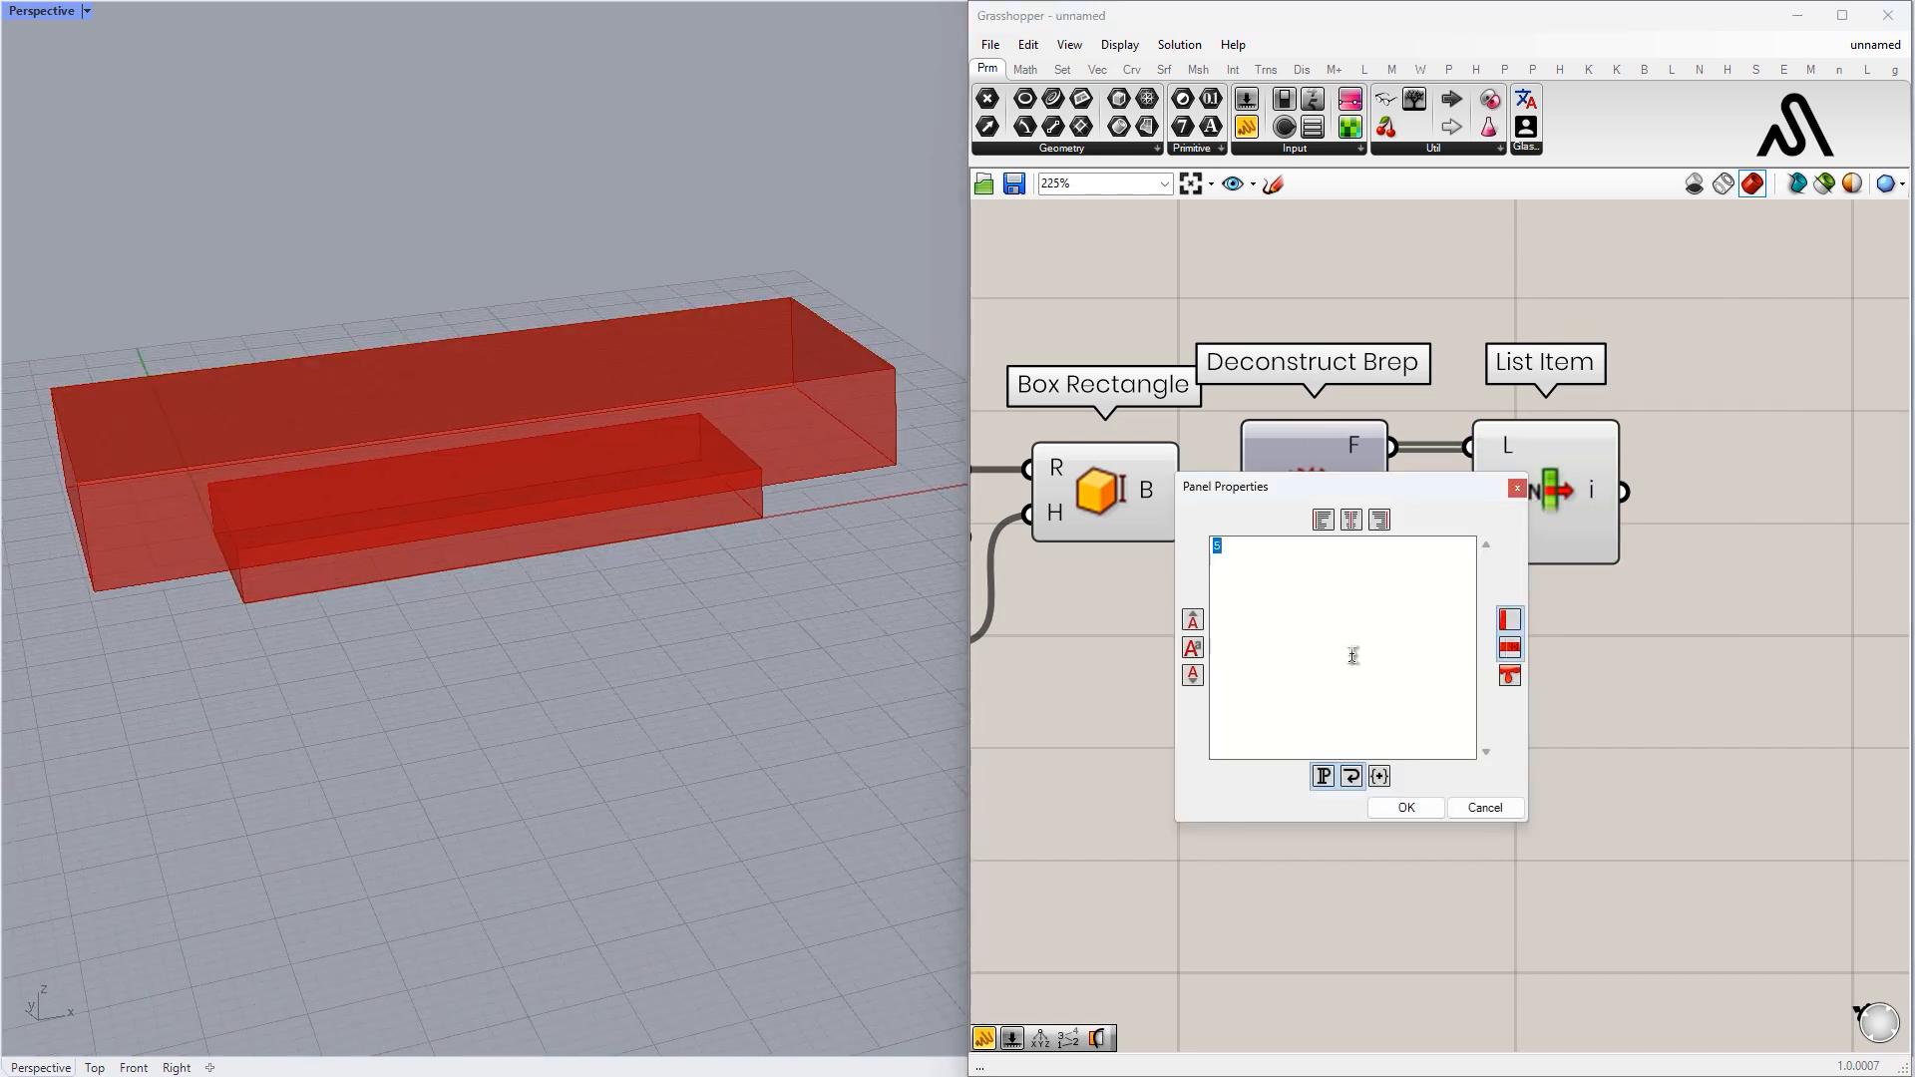
left_click(1431, 806)
left_click(1550, 503)
- Turn off the preview of the Scale component
right_click_drag(525, 548, 533, 439)
scroll(1112, 569, "down", 4)
right_click_drag(1112, 569, 1390, 549)
left_click_drag(1301, 631, 1142, 489)
middle_click(1232, 384)
left_click(1190, 342)
left_click(1157, 344)
right_click_drag(563, 520, 598, 545)
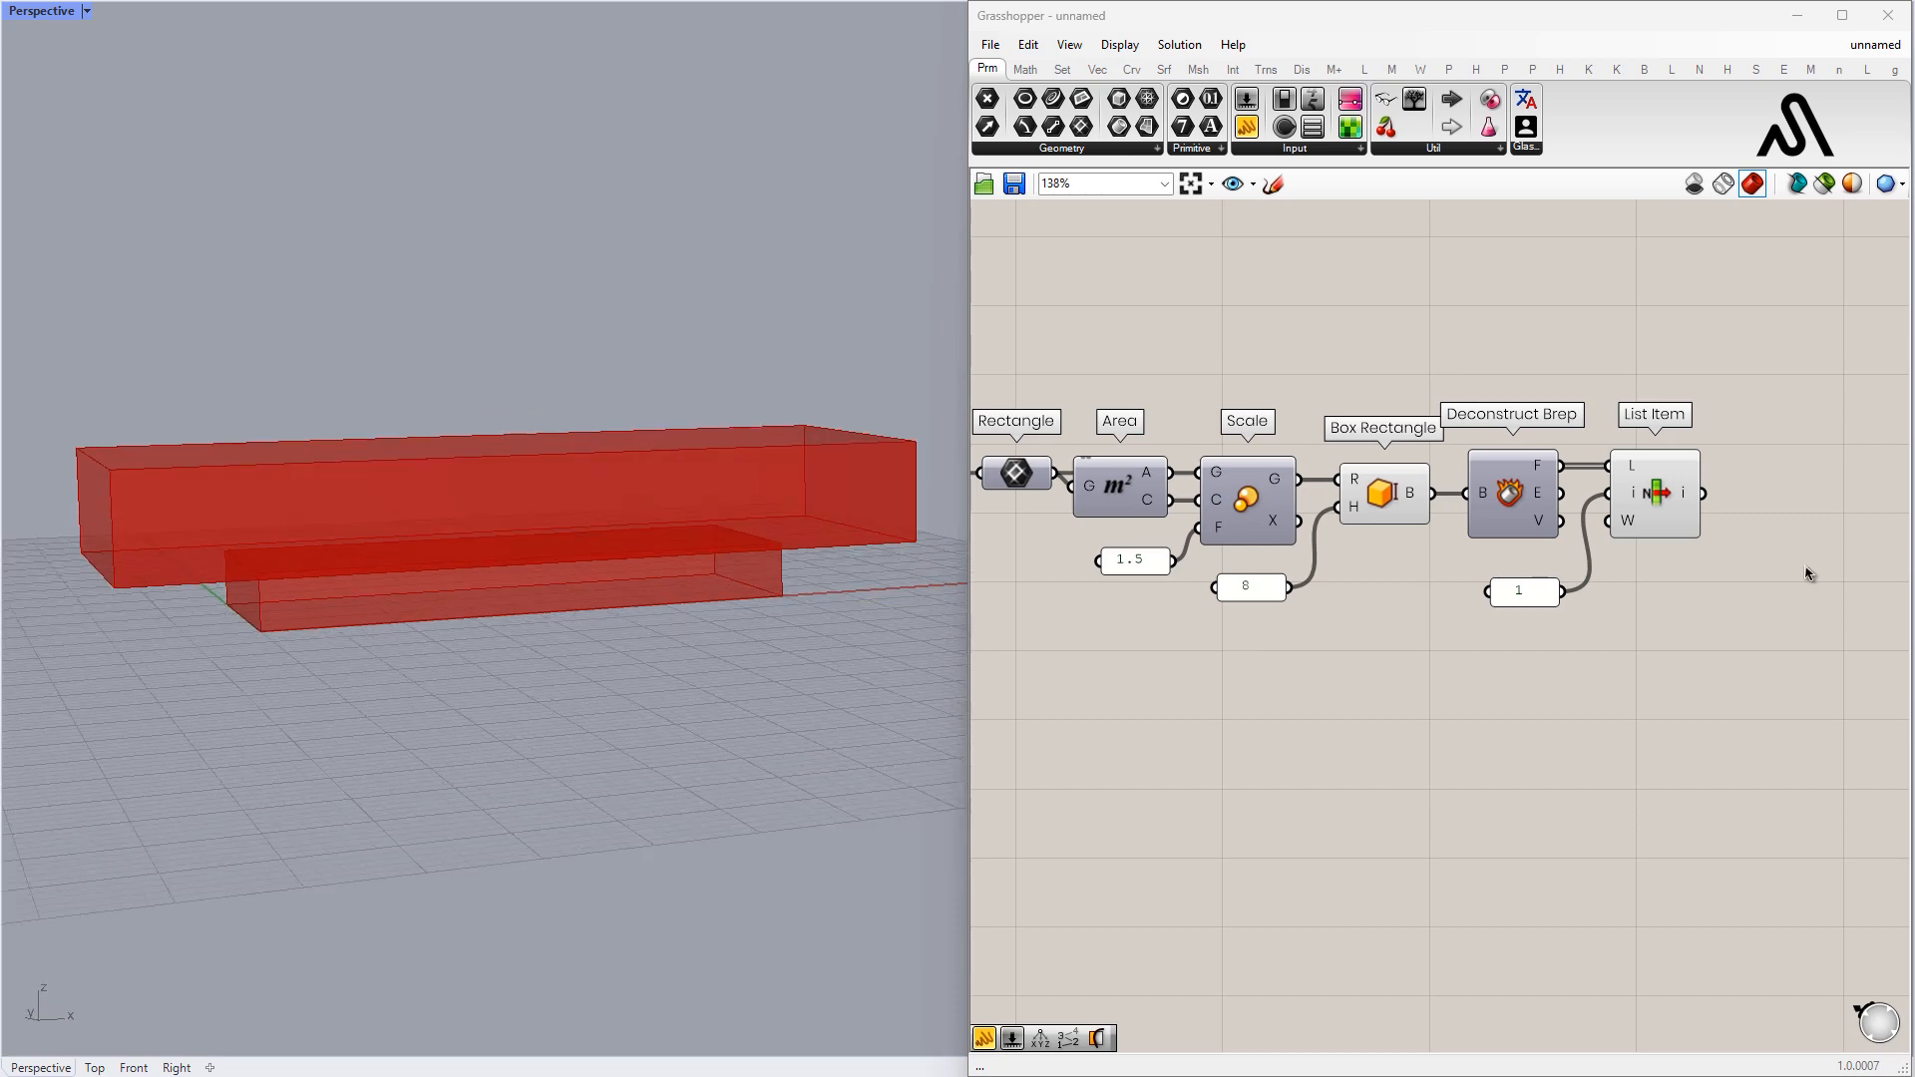
- Add a Divide Surface component and connect the copied List Item's output to its surface input
right_click_drag(1807, 570, 1299, 551)
double_click(1309, 474)
type("divide surface")
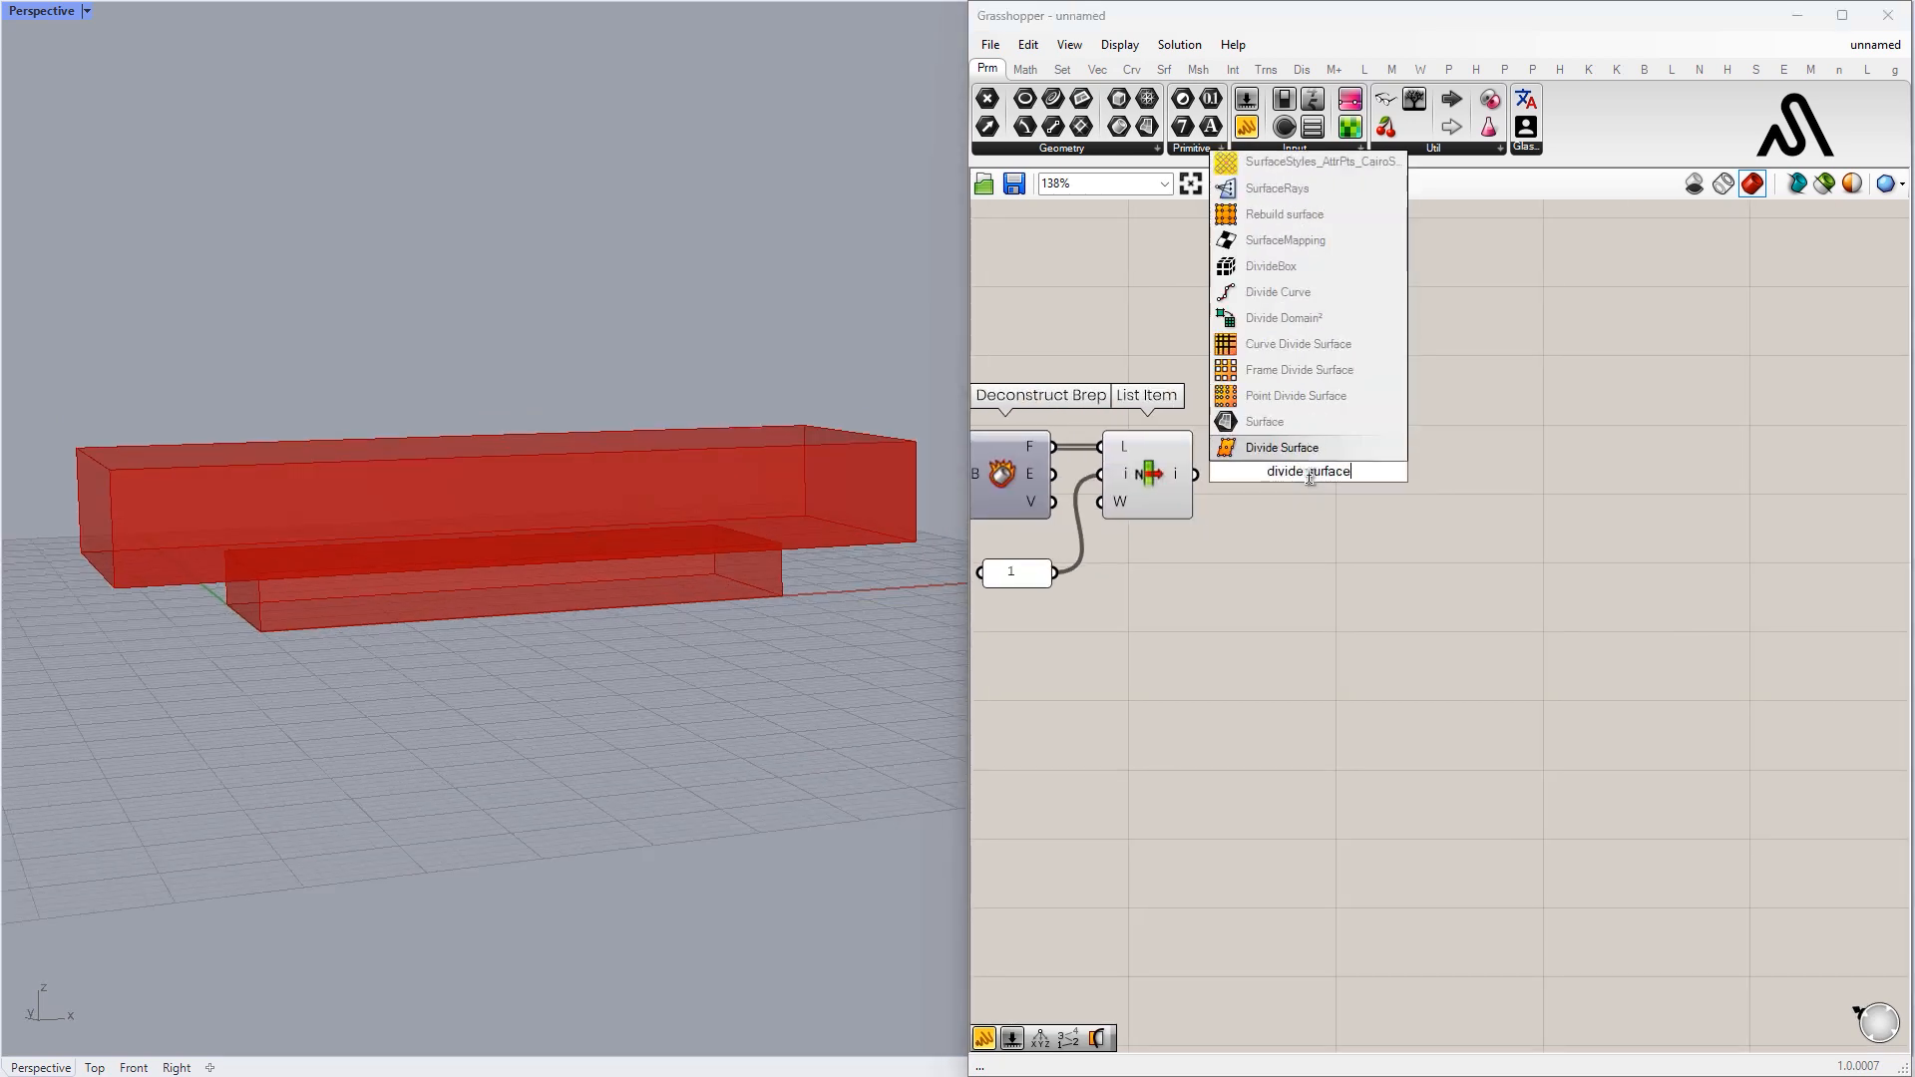
key("Return")
left_click_drag(1298, 501, 1306, 511)
left_click_drag(1195, 473, 1268, 586)
- Create a number slider with the value 20 and connect it to Divide Surface's U input
scroll(1287, 606, "up", 2)
right_click_drag(1286, 607, 1427, 556)
left_click_drag(1443, 565, 1468, 564)
right_click_drag(1240, 602, 1363, 543)
double_click(1313, 541)
type("20")
key("Return")
scroll(1314, 542, "up", 1)
left_click_drag(1486, 555, 1546, 509)
- Connect a second slider to Divide Surface's V input and set the V count to 5
left_click_drag(1390, 546, 1546, 554)
left_click_drag(1386, 581, 1295, 434)
left_click(1279, 479)
scroll(1237, 589, "up", 3)
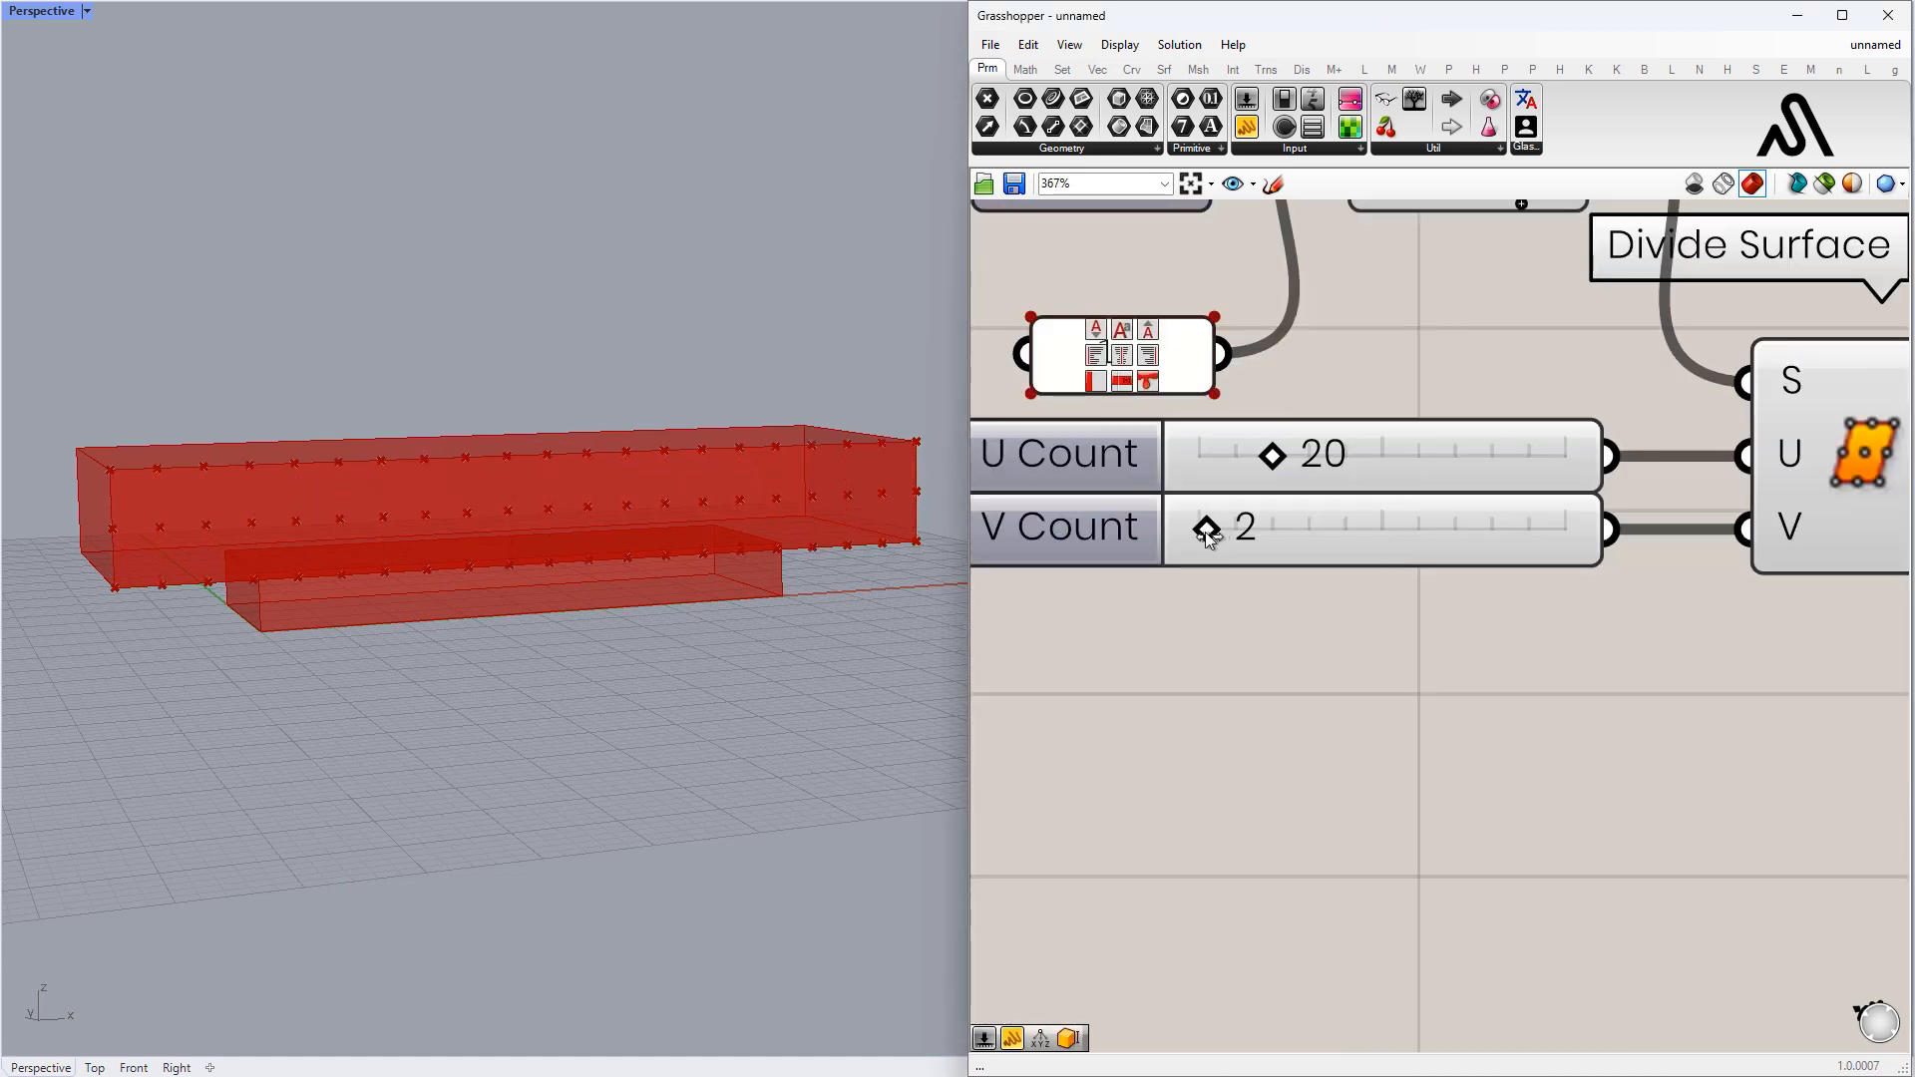
scroll(1247, 499, "down", 4)
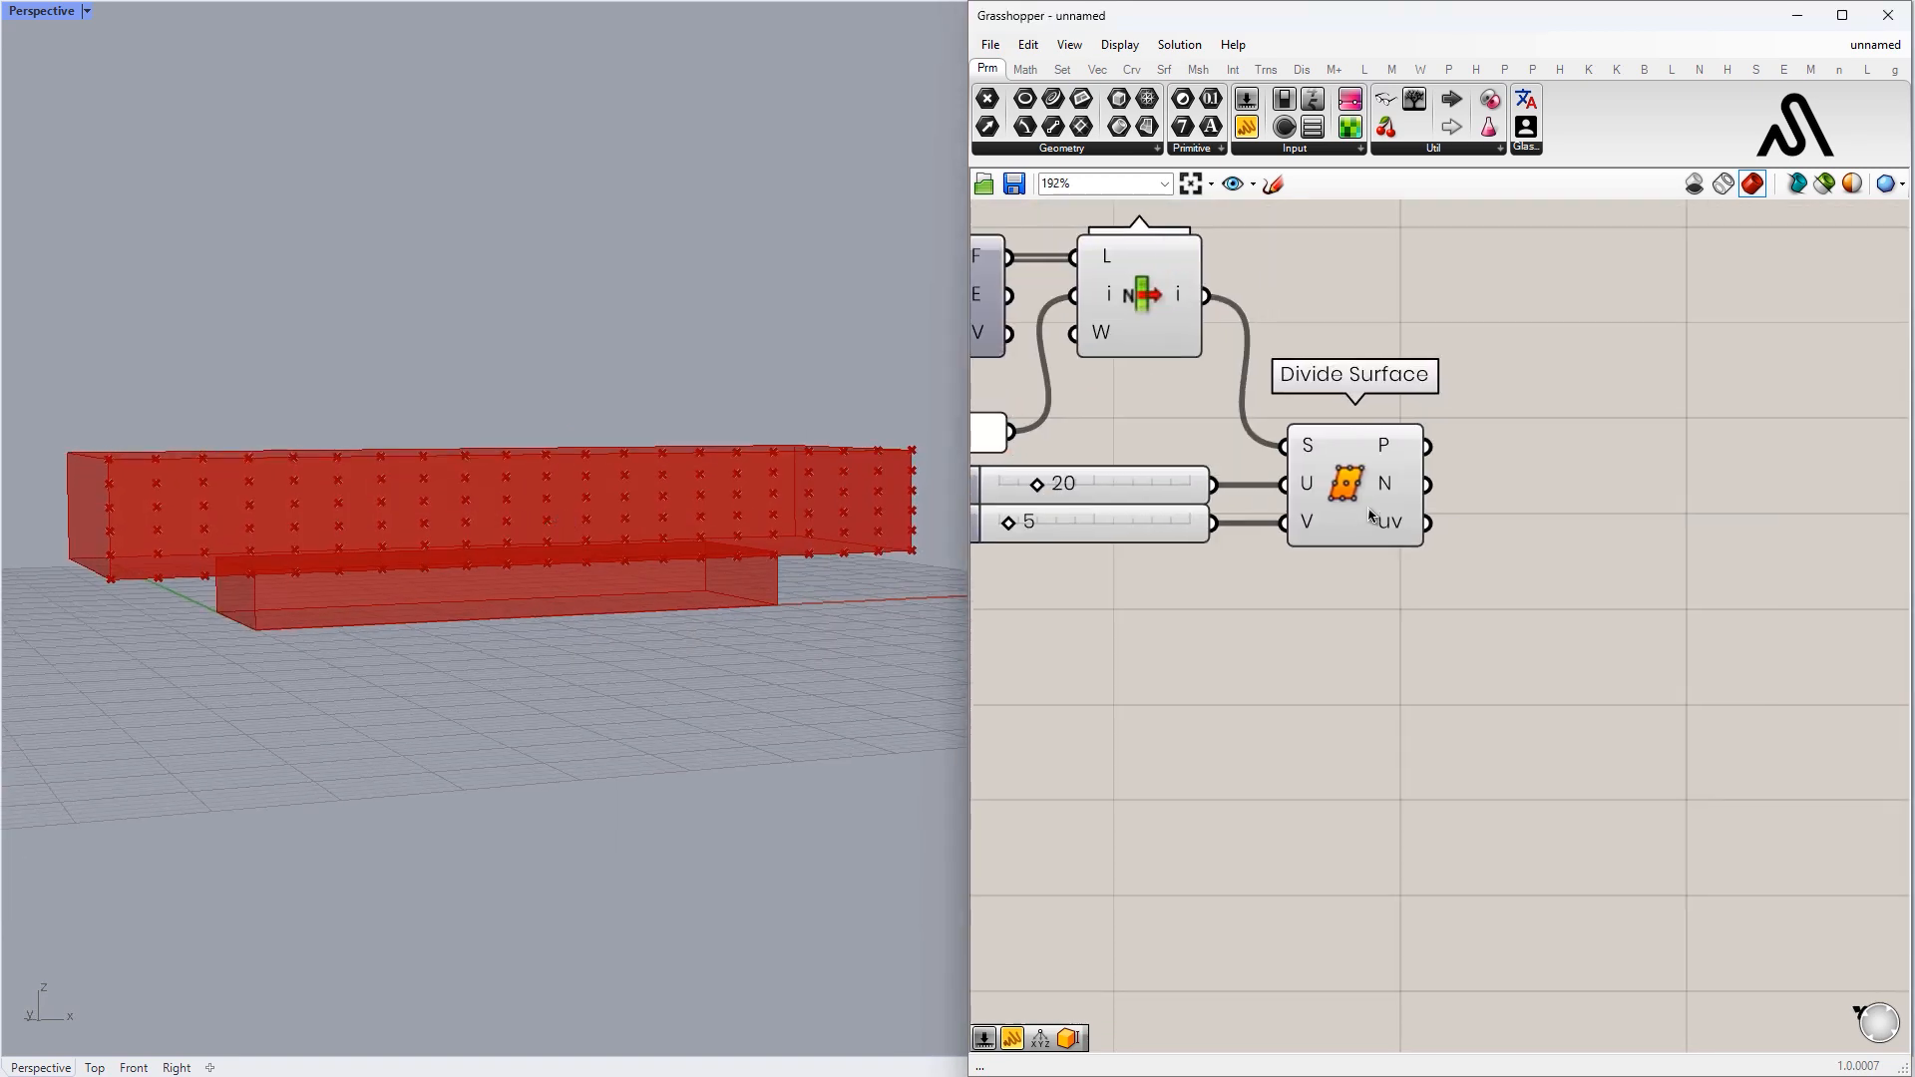
left_click(1357, 483)
scroll(1387, 513, "down", 1)
left_click(1410, 525)
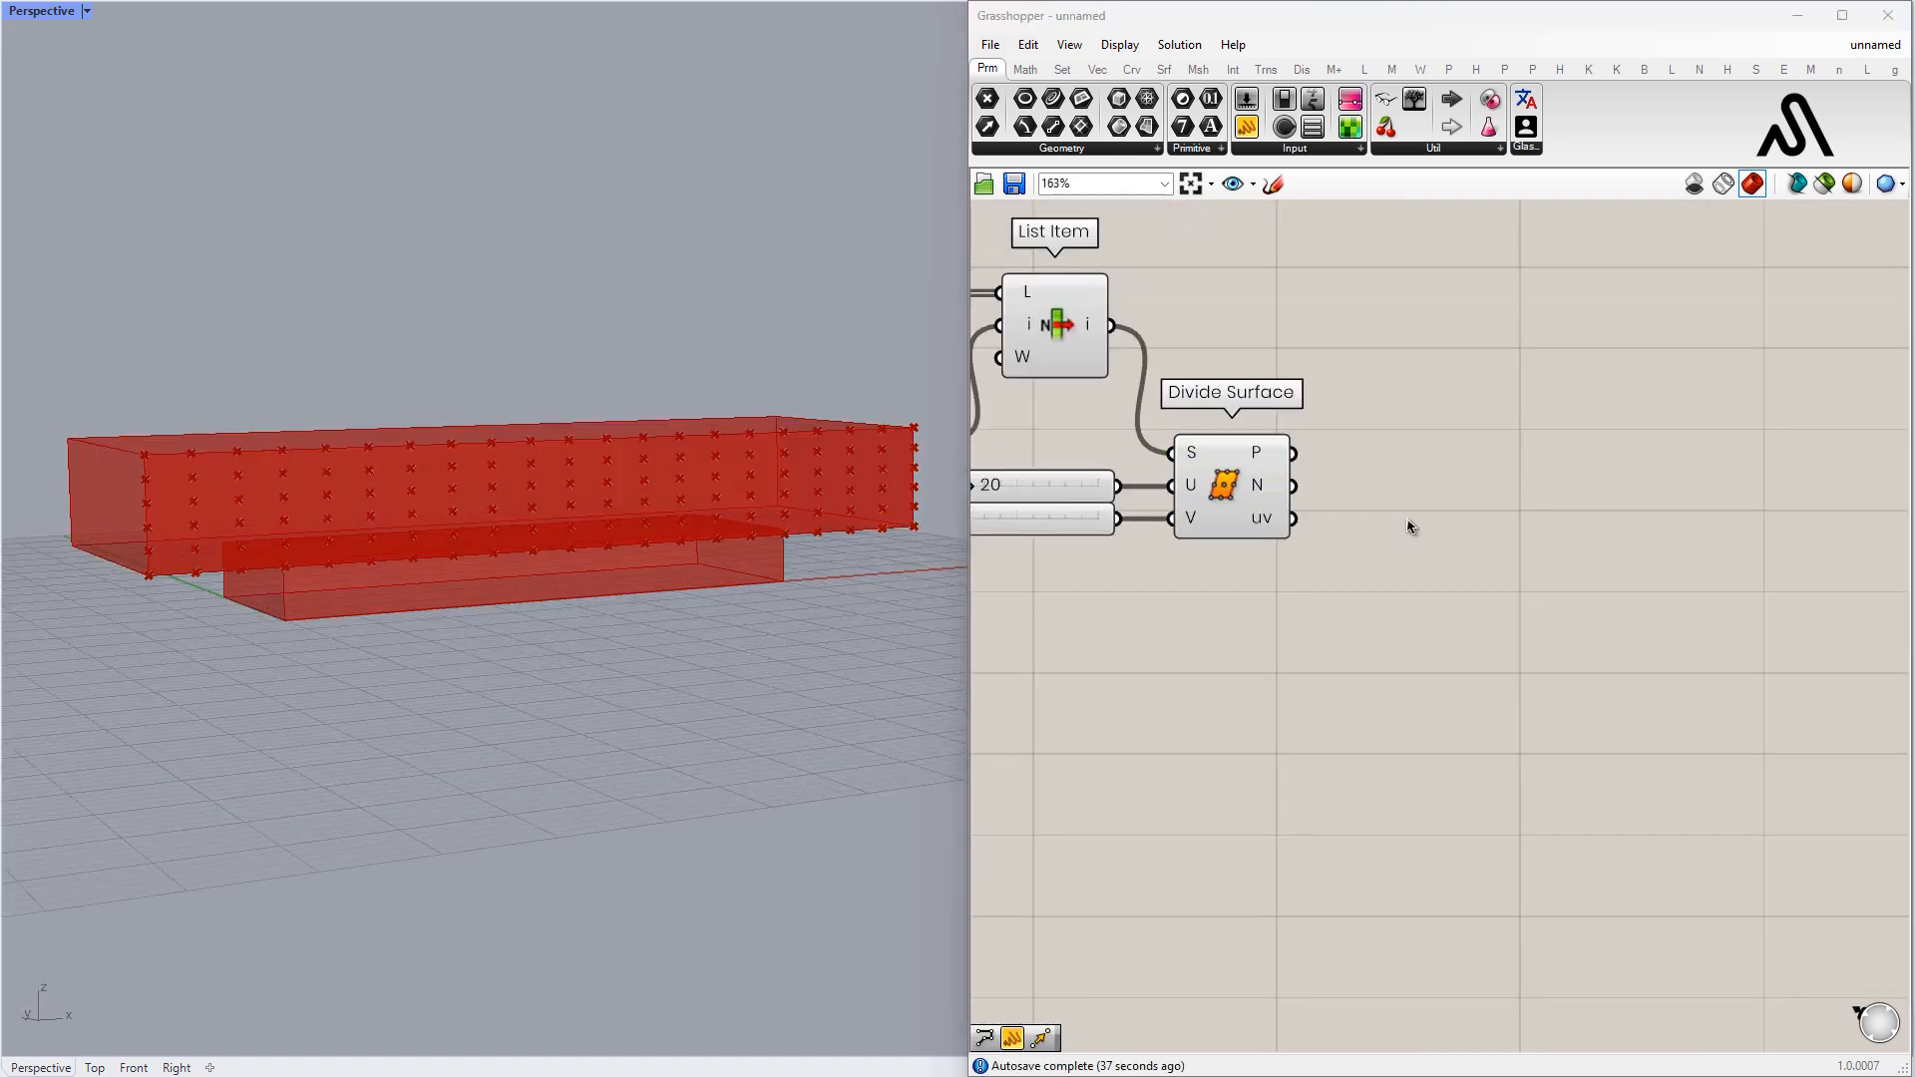
- Add a Flip Matrix component, simplify Divide Surface's points output and connect it to Flip Matrix
double_click(1429, 499)
type("flip matrix")
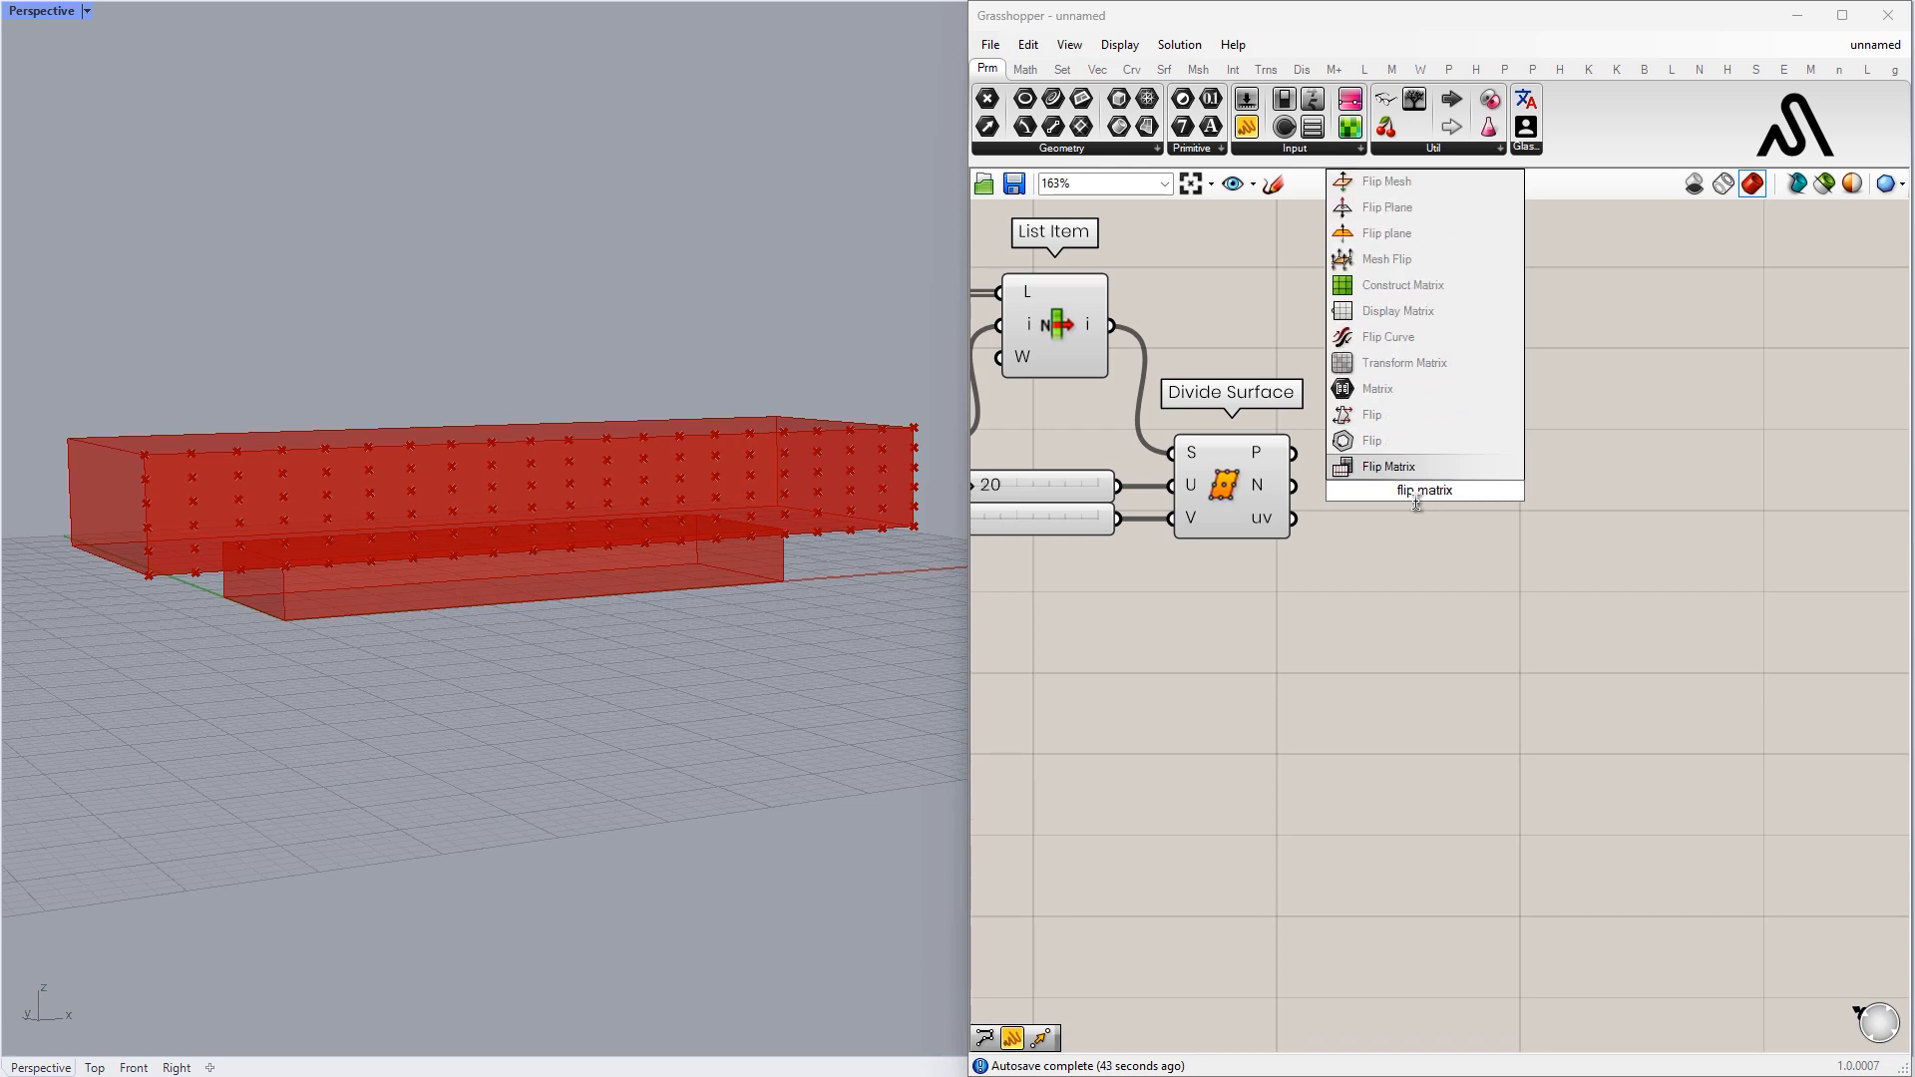
key("Return")
right_click(1256, 453)
left_click(1307, 628)
left_click_drag(1407, 456, 1414, 456)
- Add a Dispatch component and feed the Flip Matrix output into its list input
double_click(1527, 461)
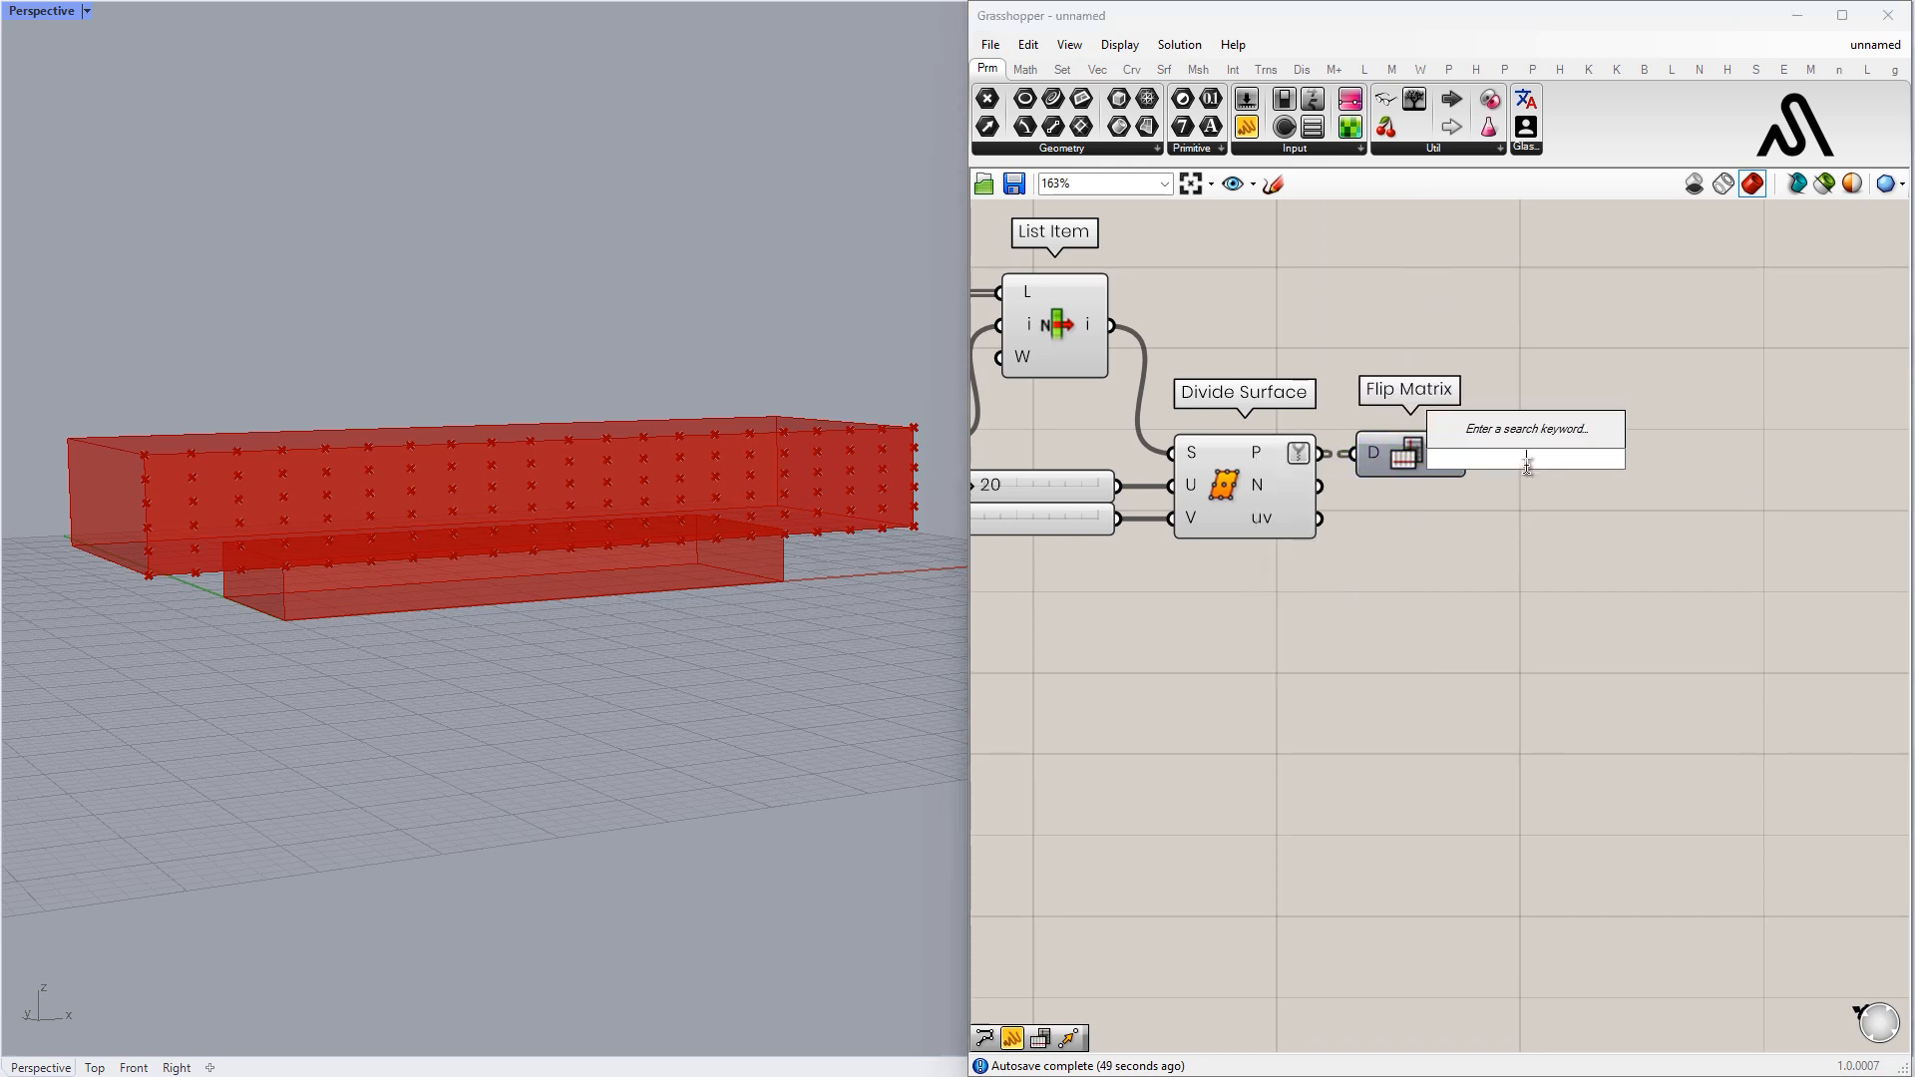
type("dispatch")
key("Return")
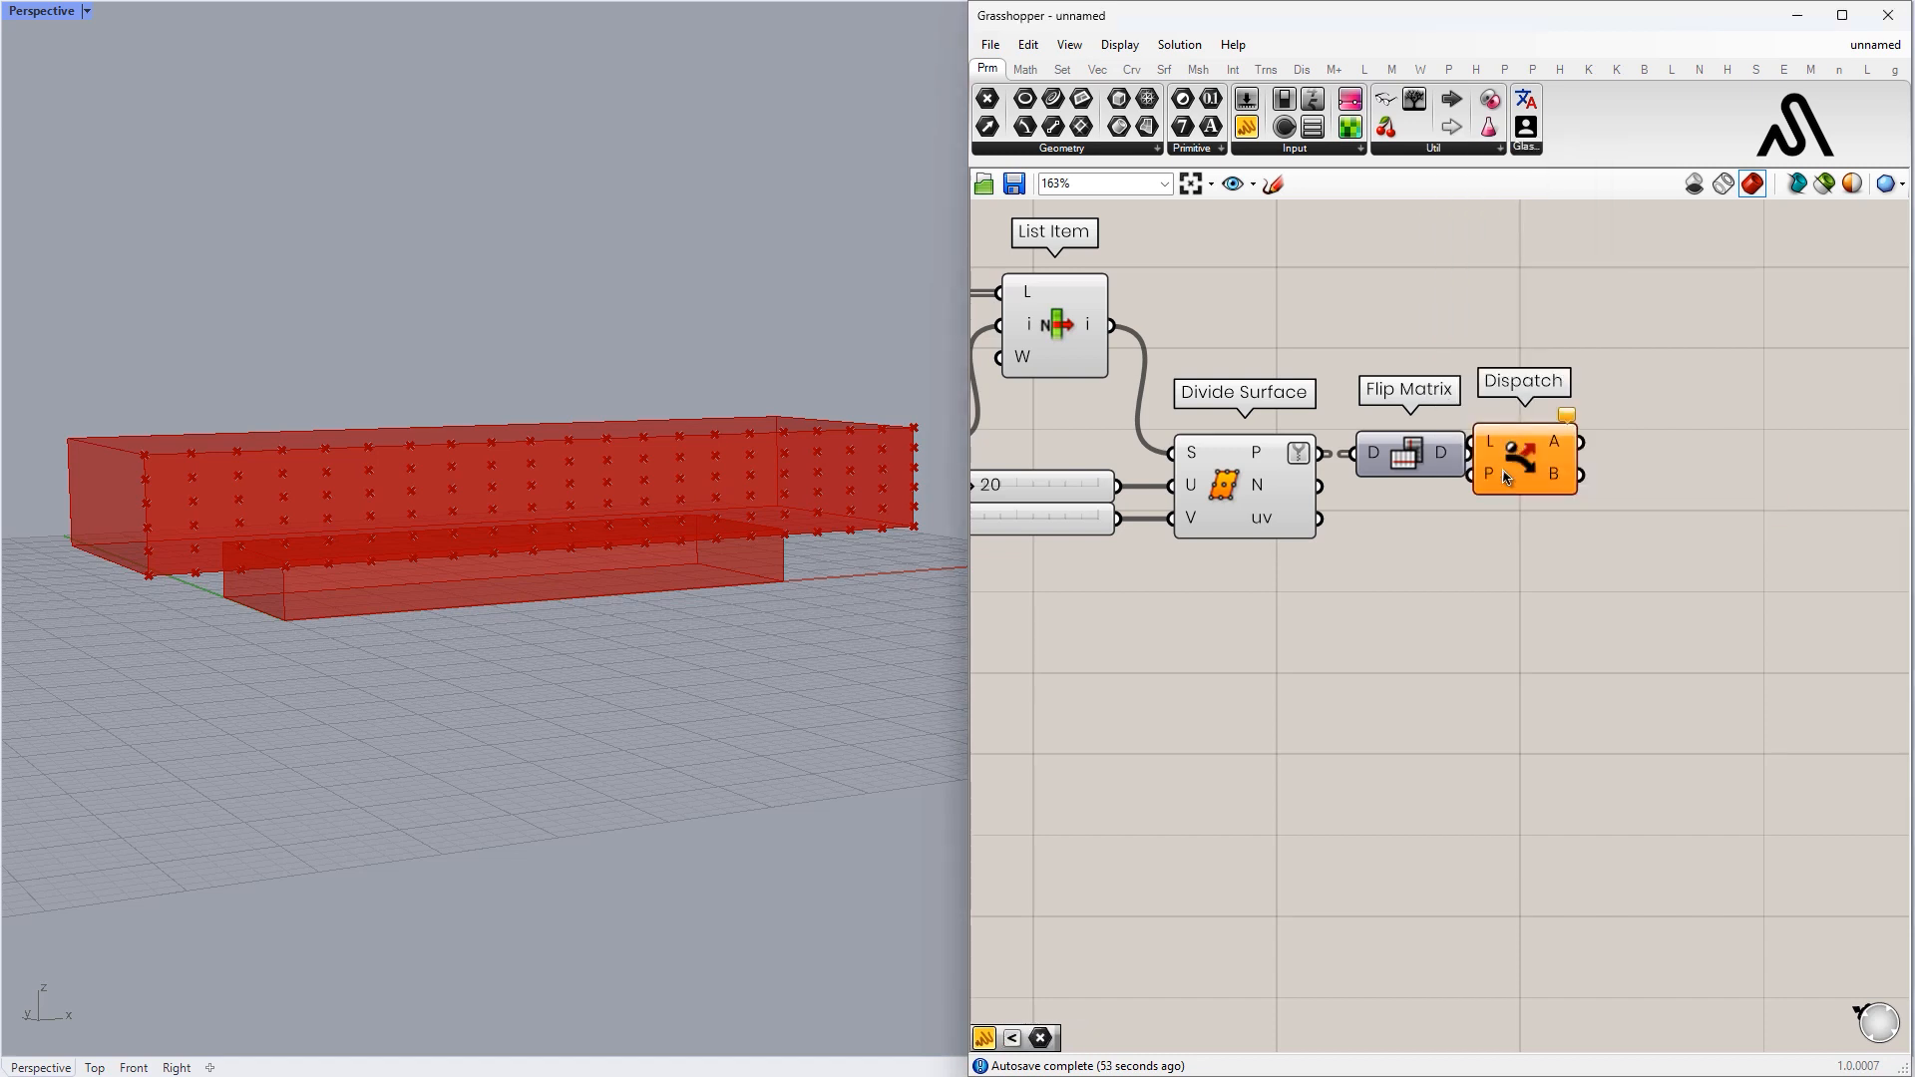
right_click_drag(1511, 469, 1192, 487)
- Add a Point parameter fed by Dispatch's A output and move it well above the component chain
double_click(1386, 477)
type("poin")
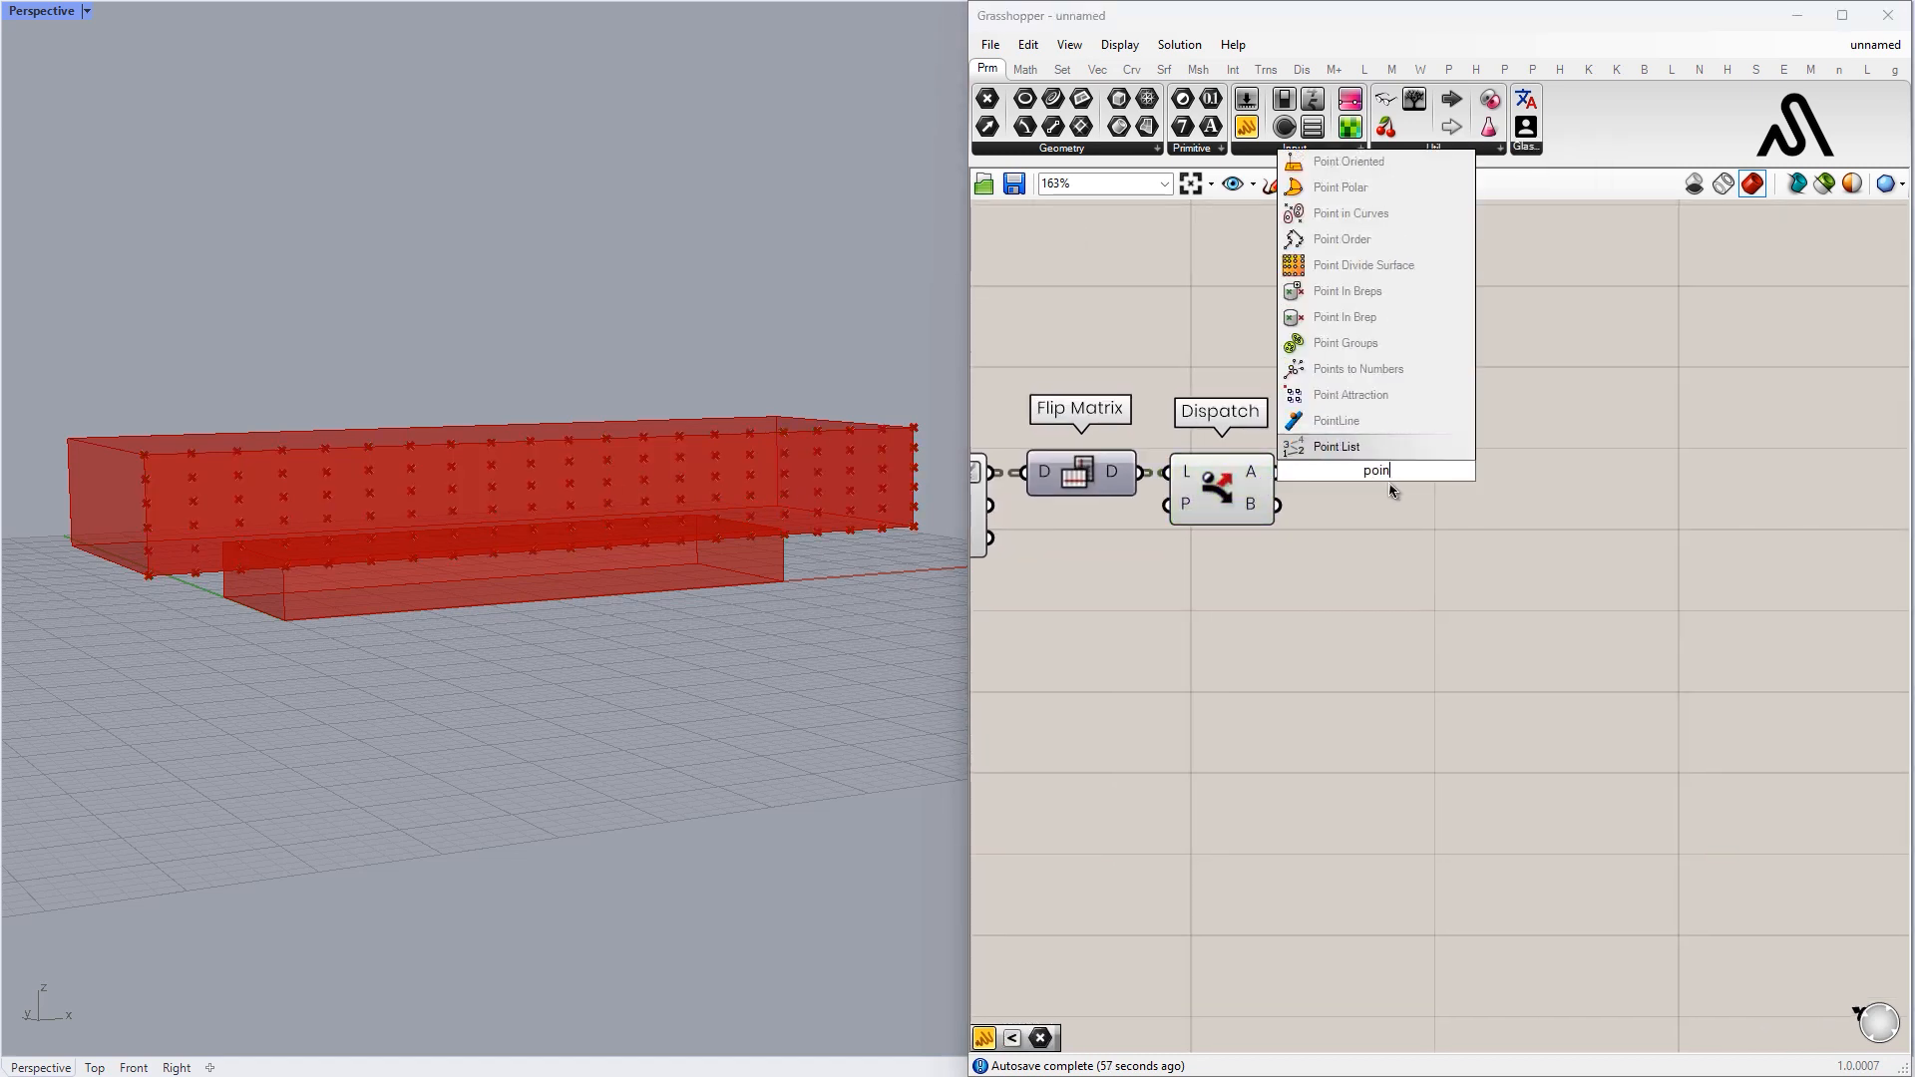
type("t")
left_click(1331, 447)
left_click_drag(1377, 375, 1375, 337)
scroll(1331, 409, "down", 2)
right_click_drag(1331, 409, 1172, 611)
left_click_drag(1202, 576, 1254, 440)
scroll(1322, 409, "up", 2)
right_click_drag(1322, 409, 1237, 419)
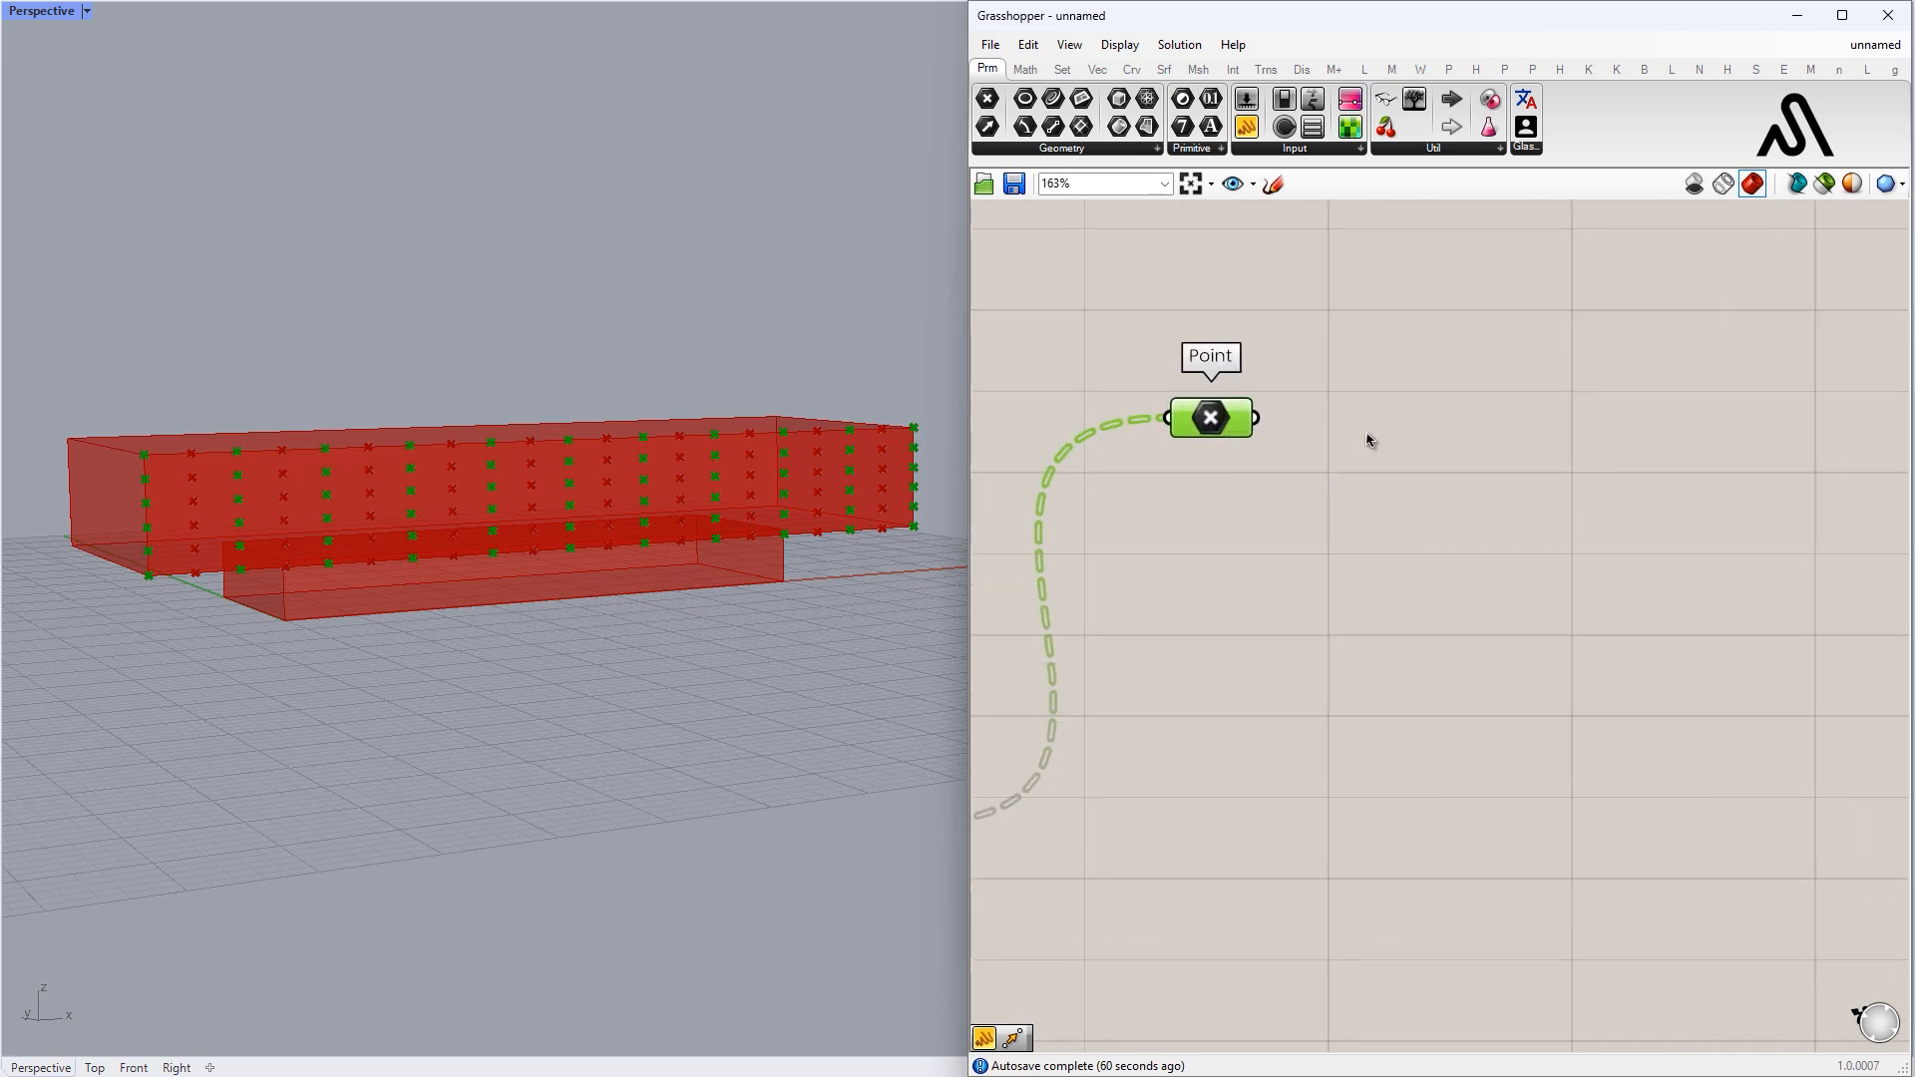
- Add a Sift Pattern component, feed the Point parameter into its list input and place it beside the Point
double_click(1483, 473)
type("shi")
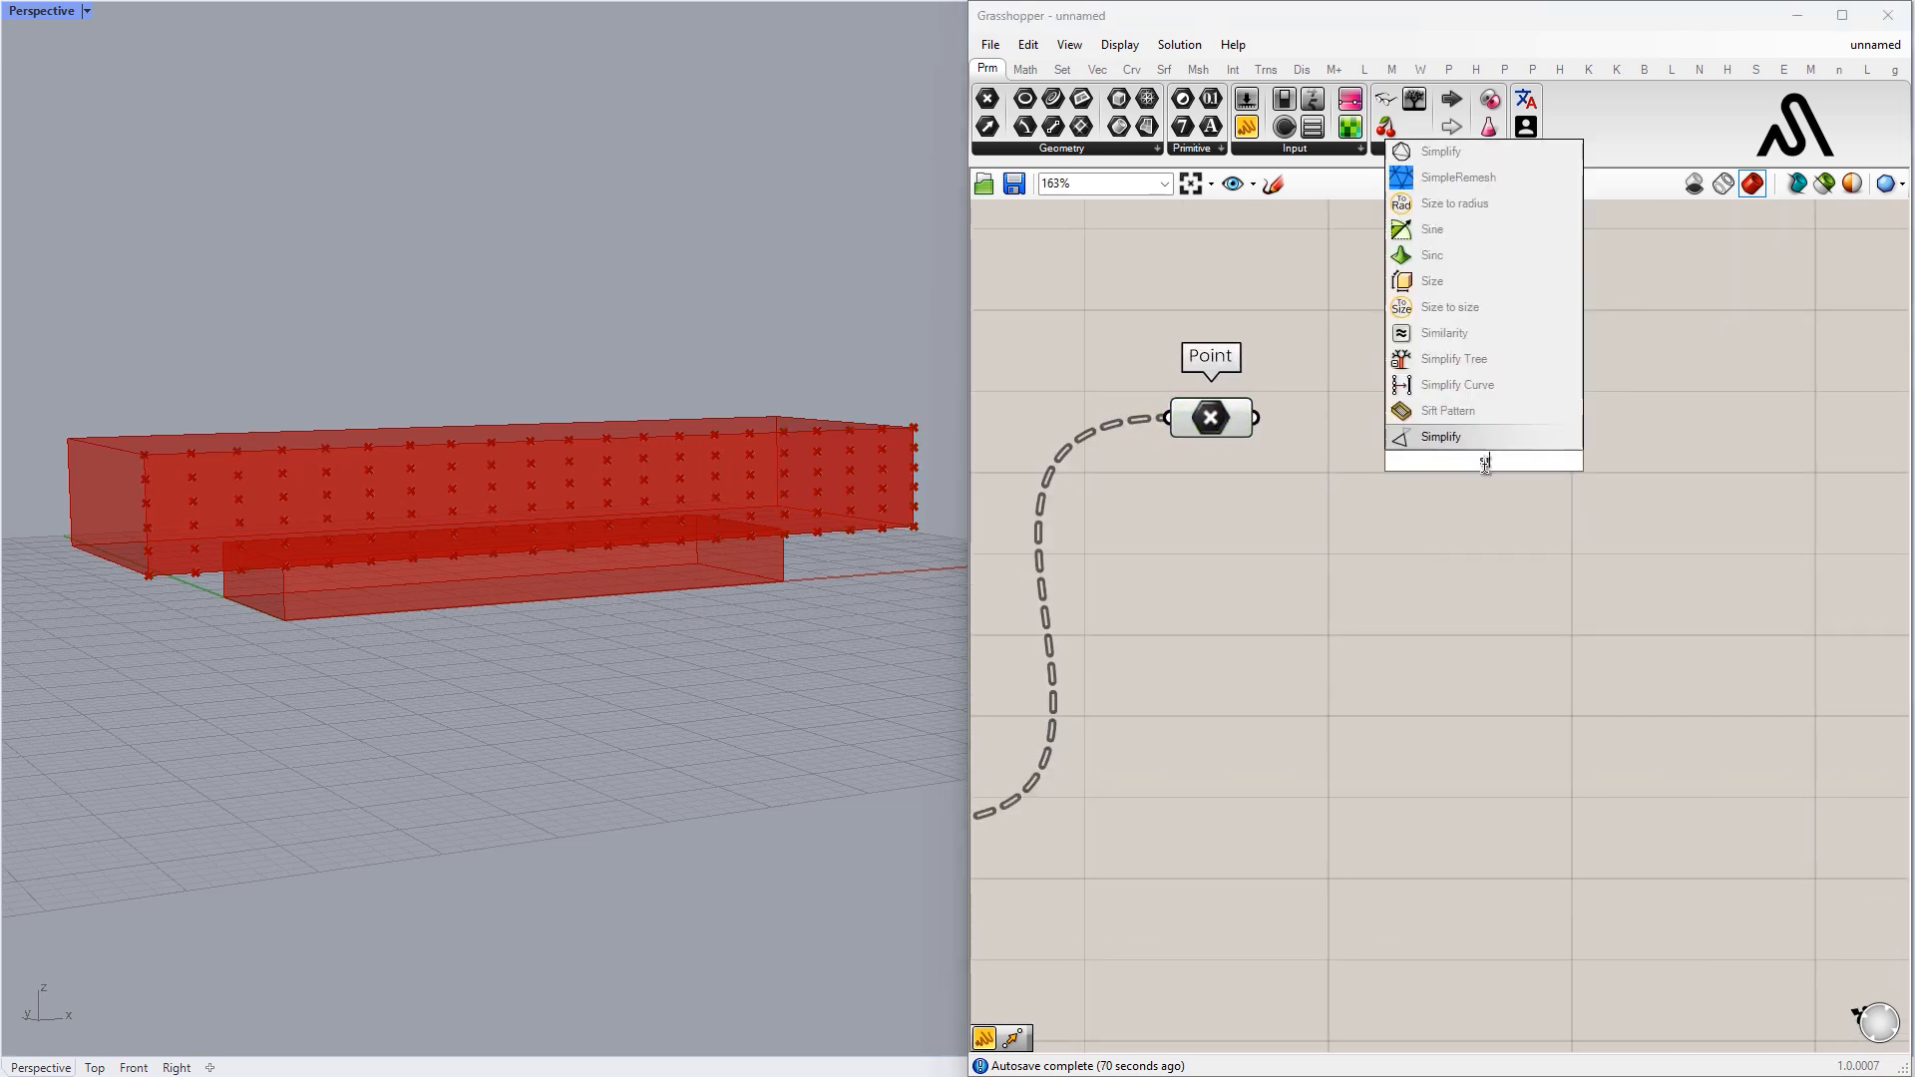
type("t")
key("BackSpace")
key("BackSpace")
type("hit")
key("BackSpace")
key("BackSpace")
type("i")
left_click(1446, 437)
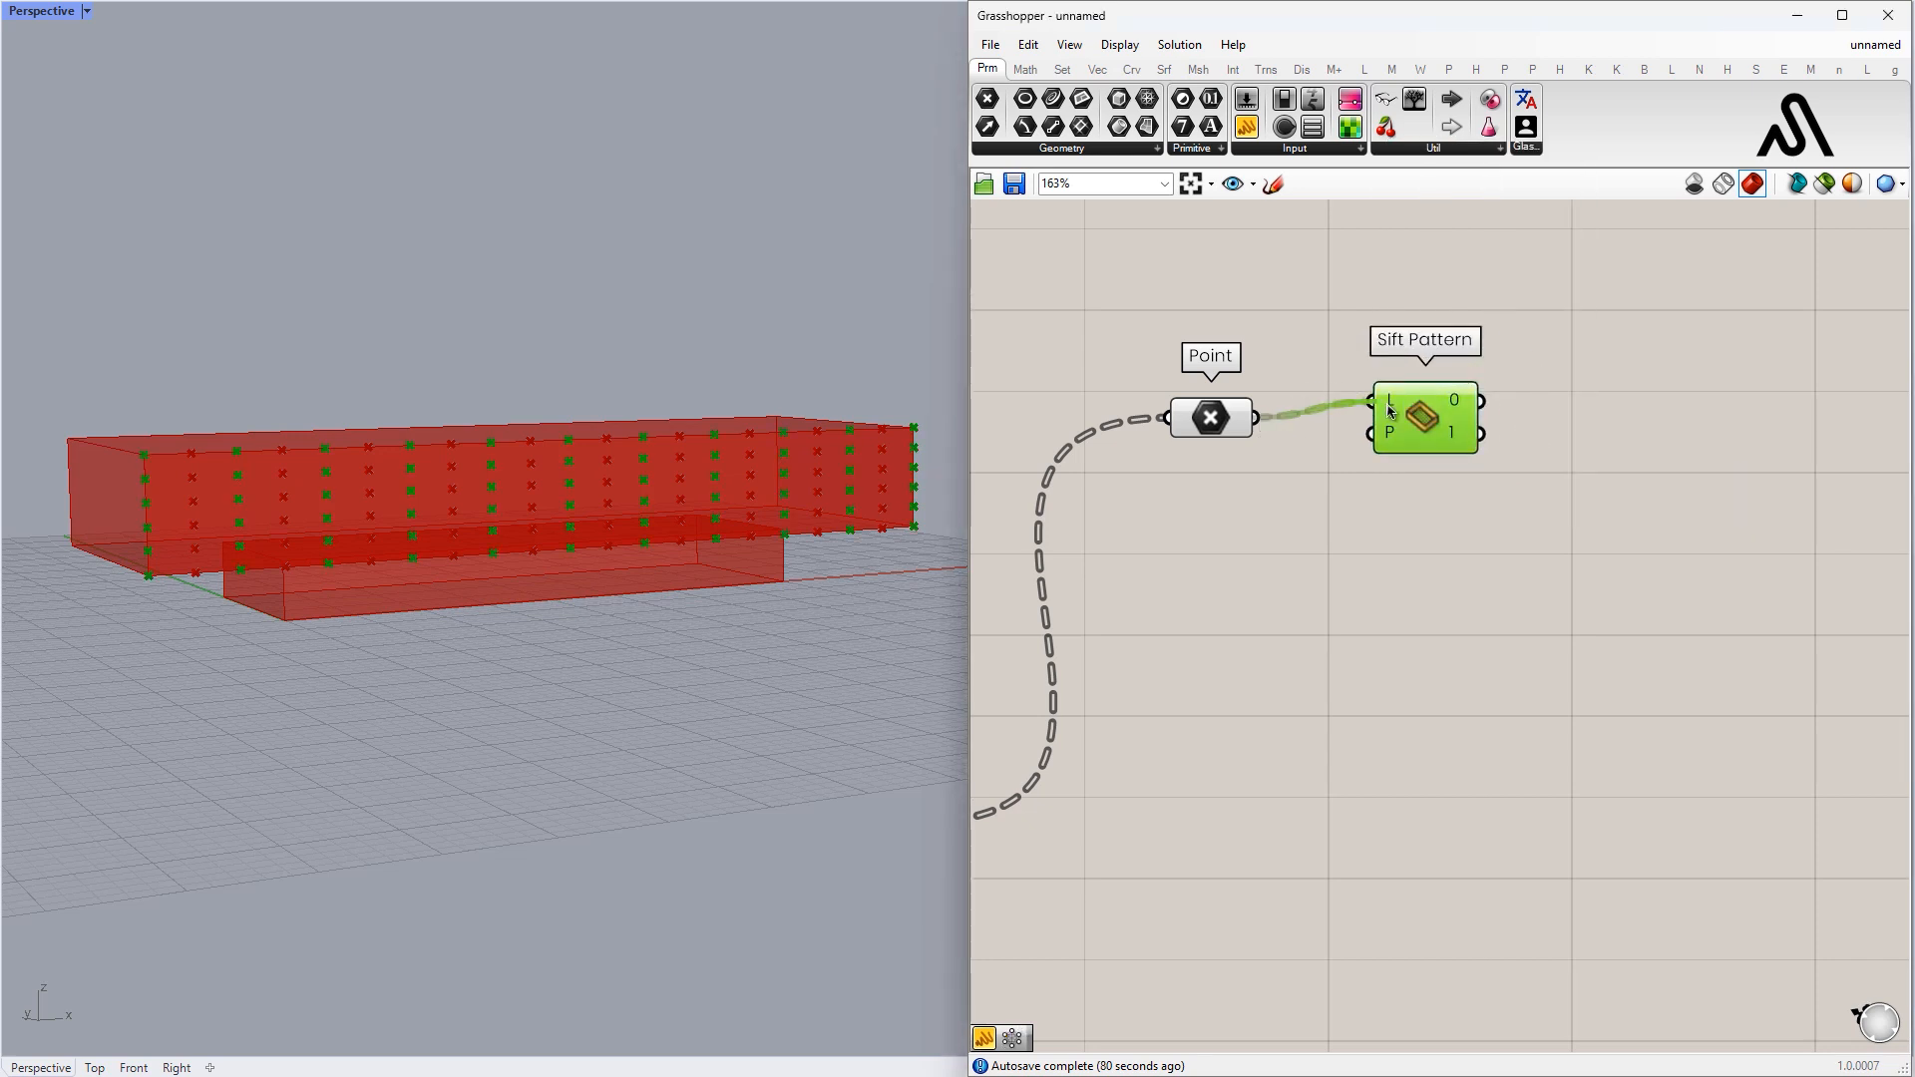
left_click_drag(1363, 409, 1369, 407)
left_click_drag(1410, 408, 1363, 424)
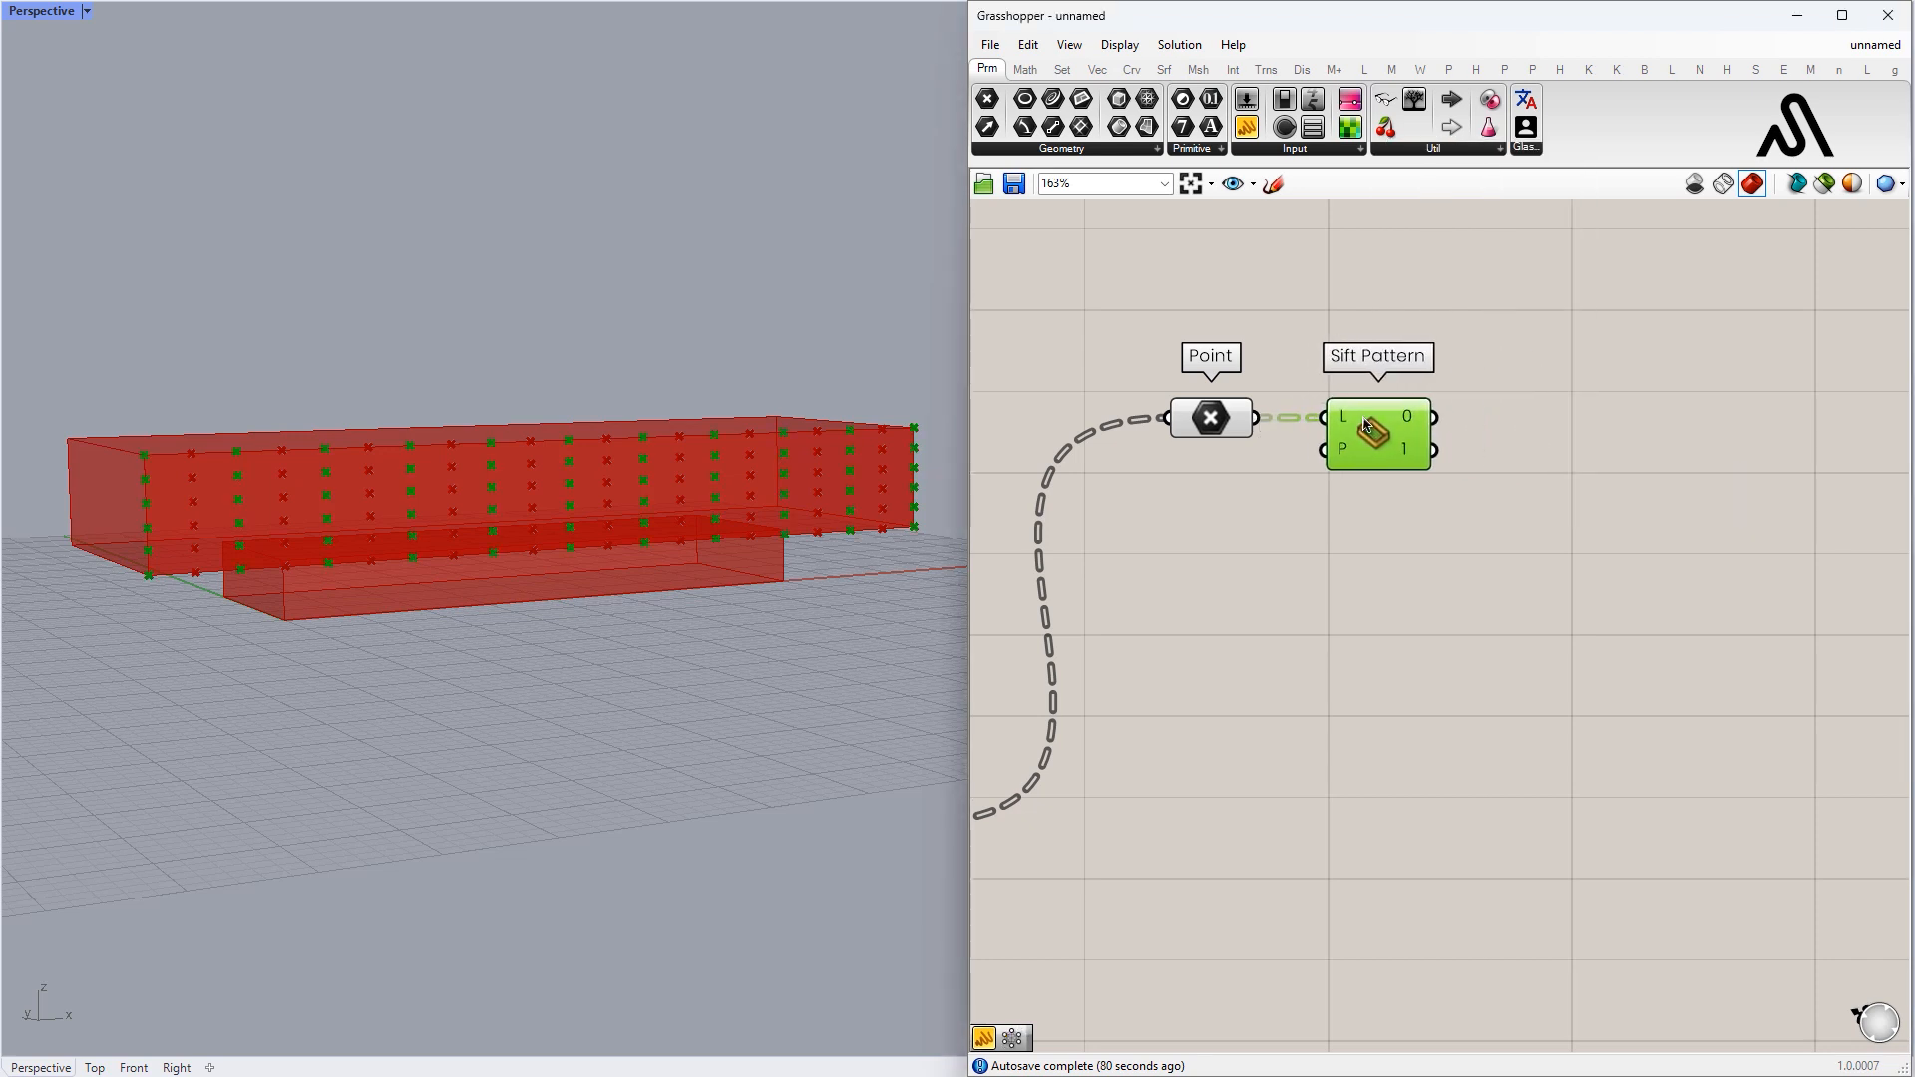
left_click(1411, 439)
- Duplicate the Point parameter after Sift Pattern and feed it from the 0 output
left_click(1210, 426)
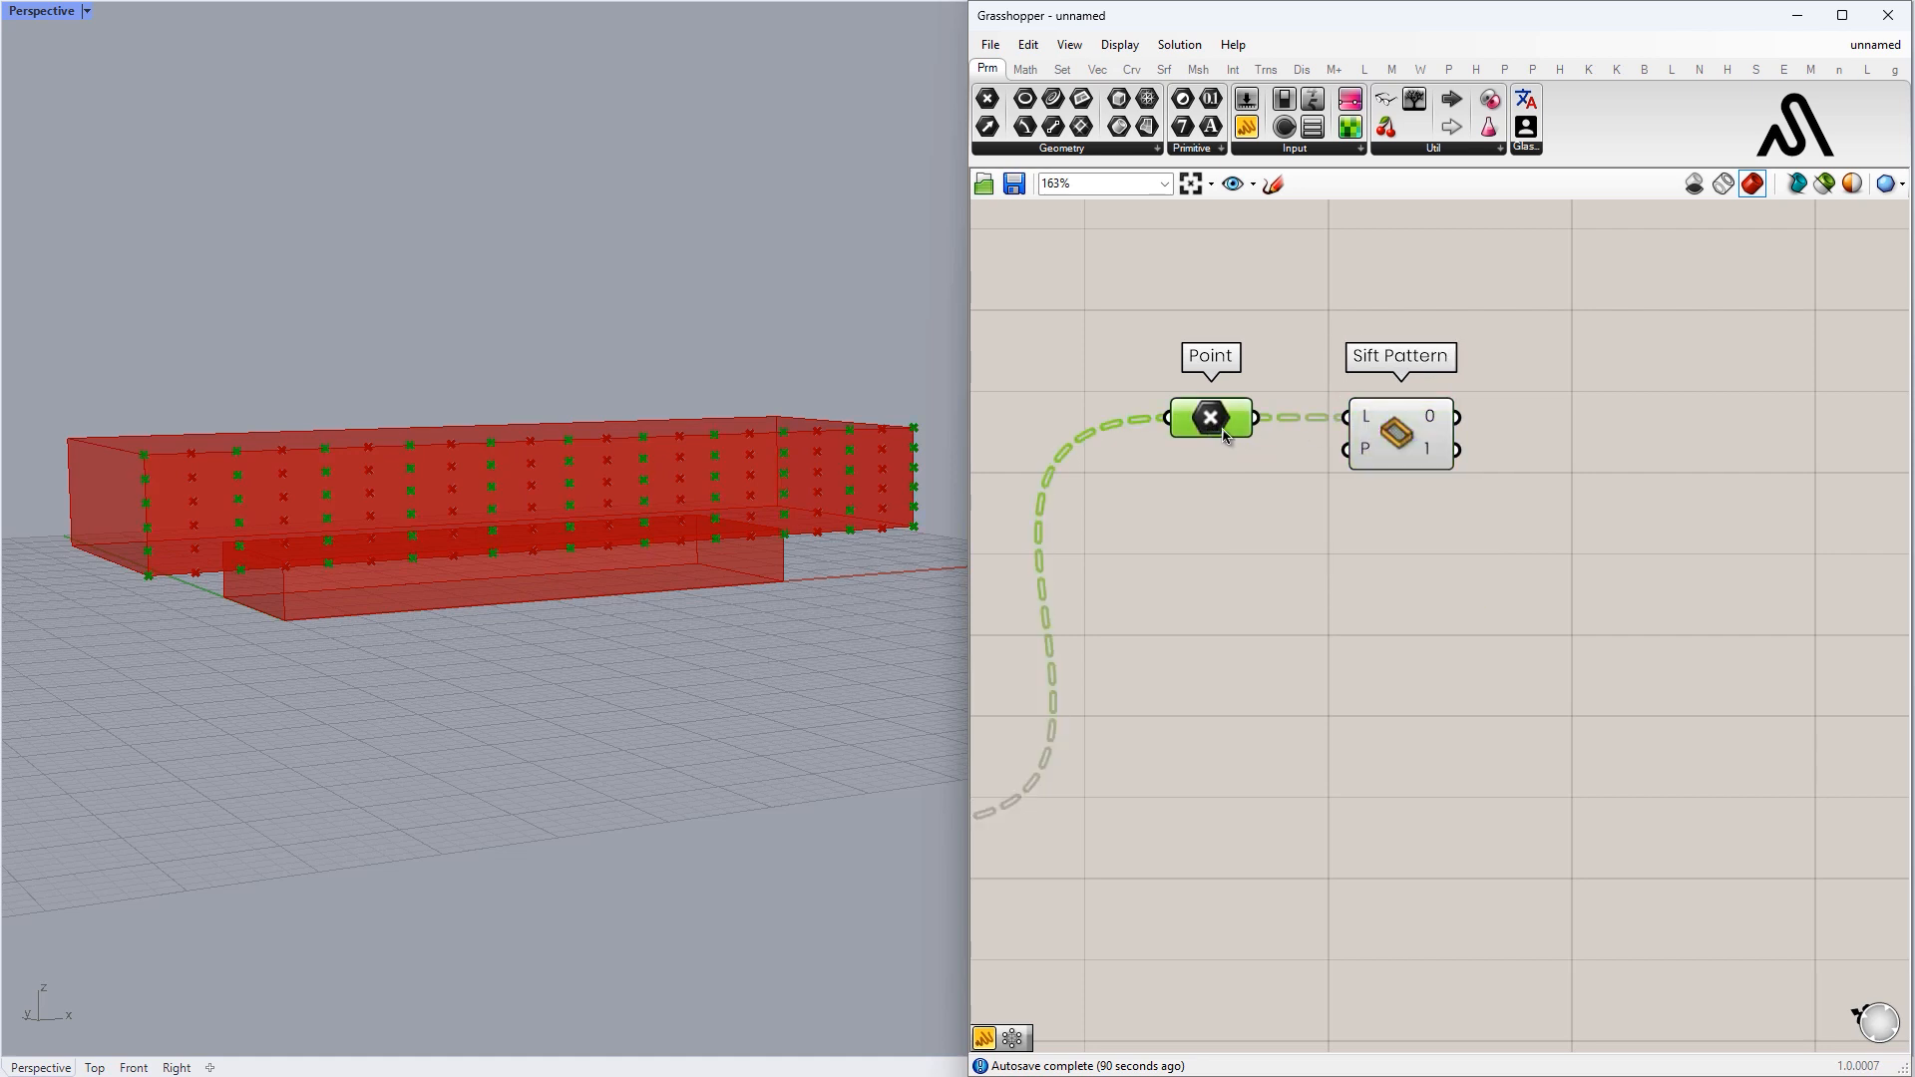
left_click_drag(1567, 444, 1565, 426, "alt")
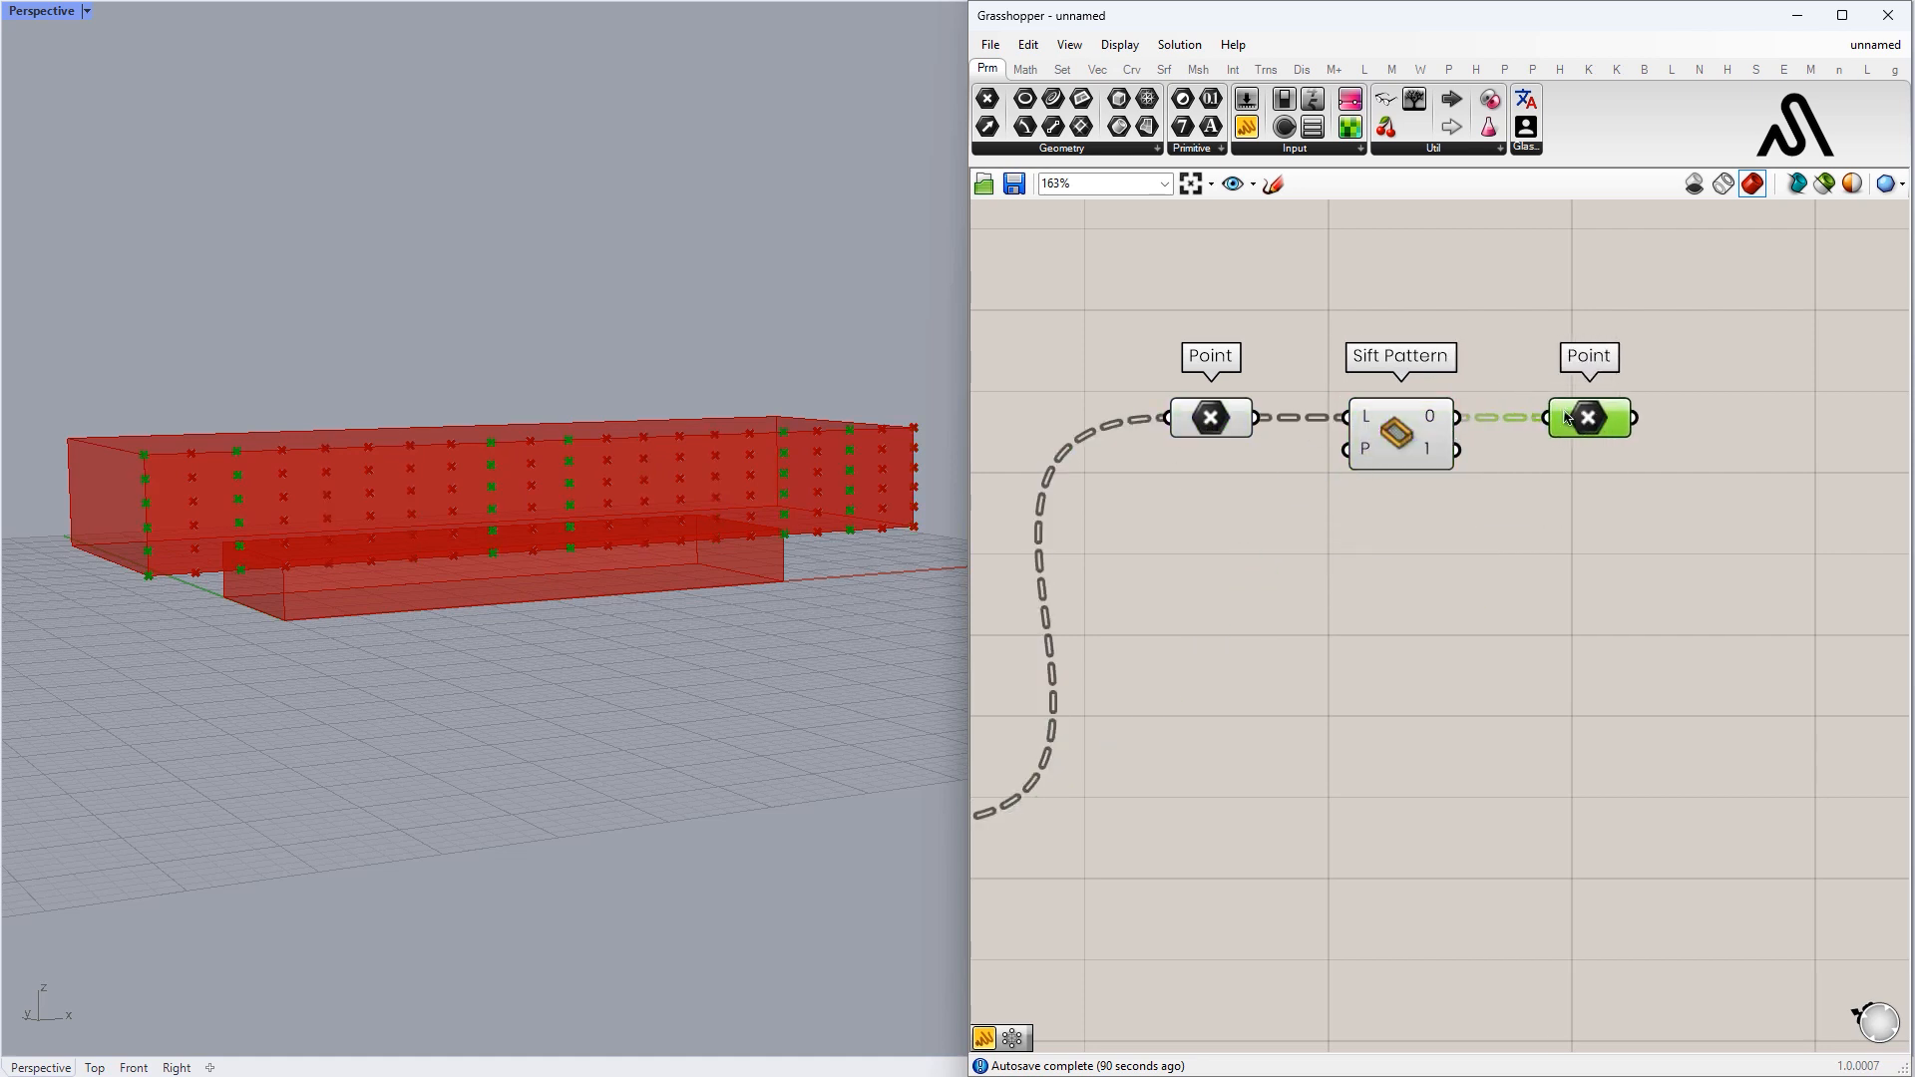
left_click_drag(1382, 452, 1394, 452)
- Add a panel with 0 and 1 on separate lines, turn off its multiline data and connect it to Sift Pattern's P input
double_click(1338, 522)
type("\"")
key("Return")
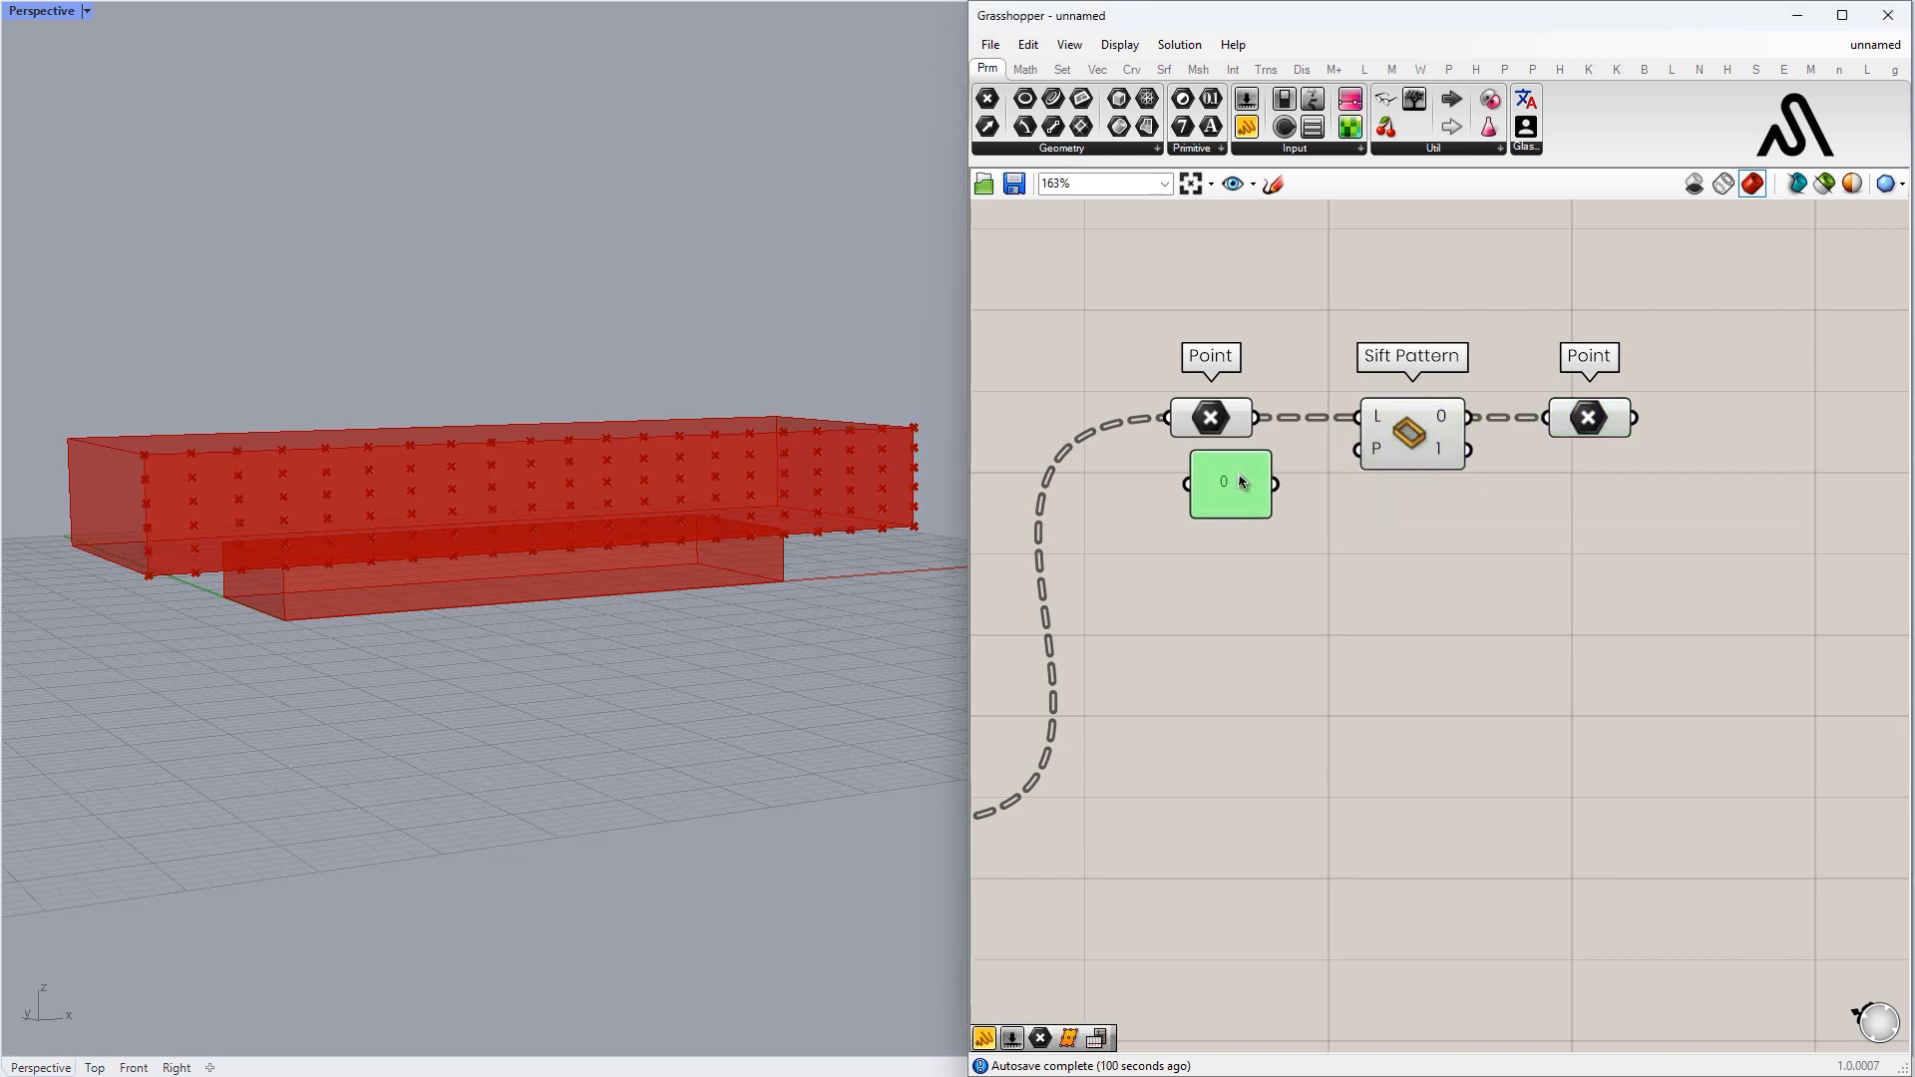
double_click(1241, 482)
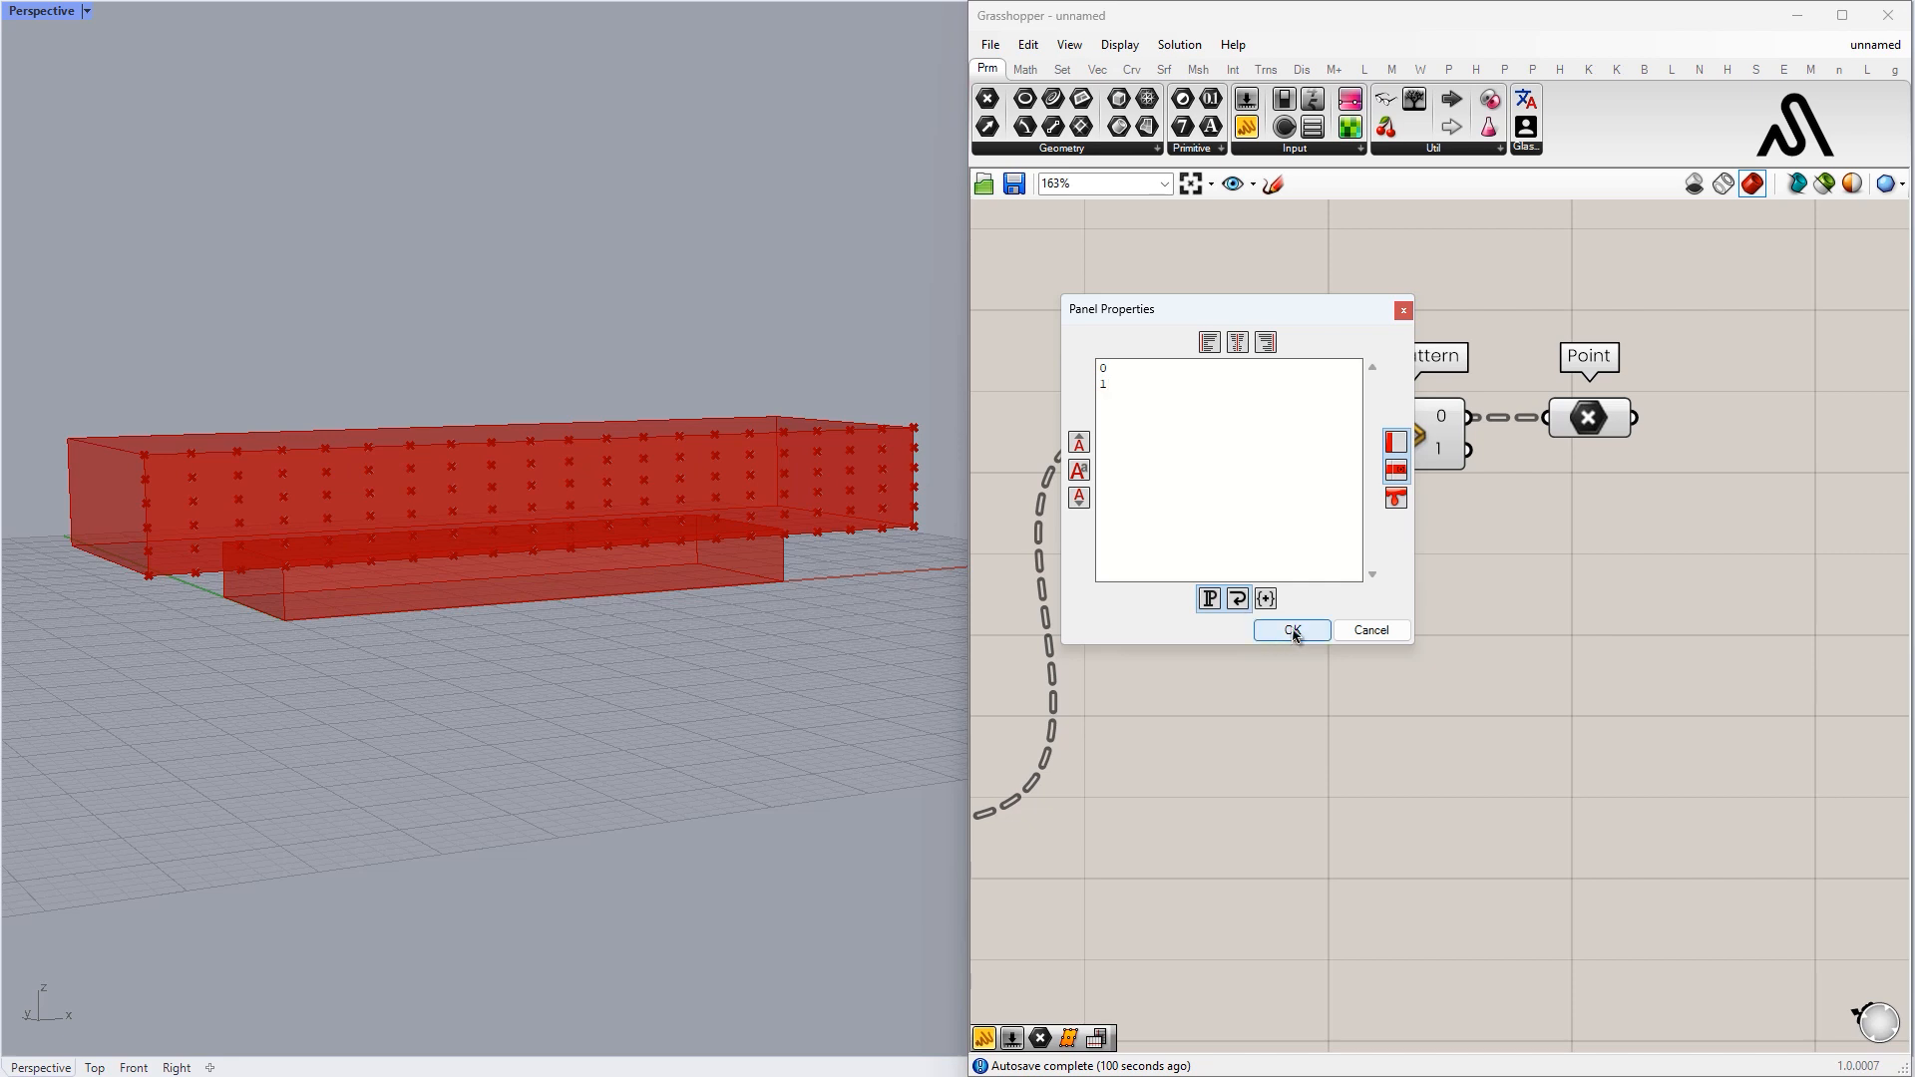
left_click(1293, 631)
right_click(1251, 515)
left_click(1287, 564)
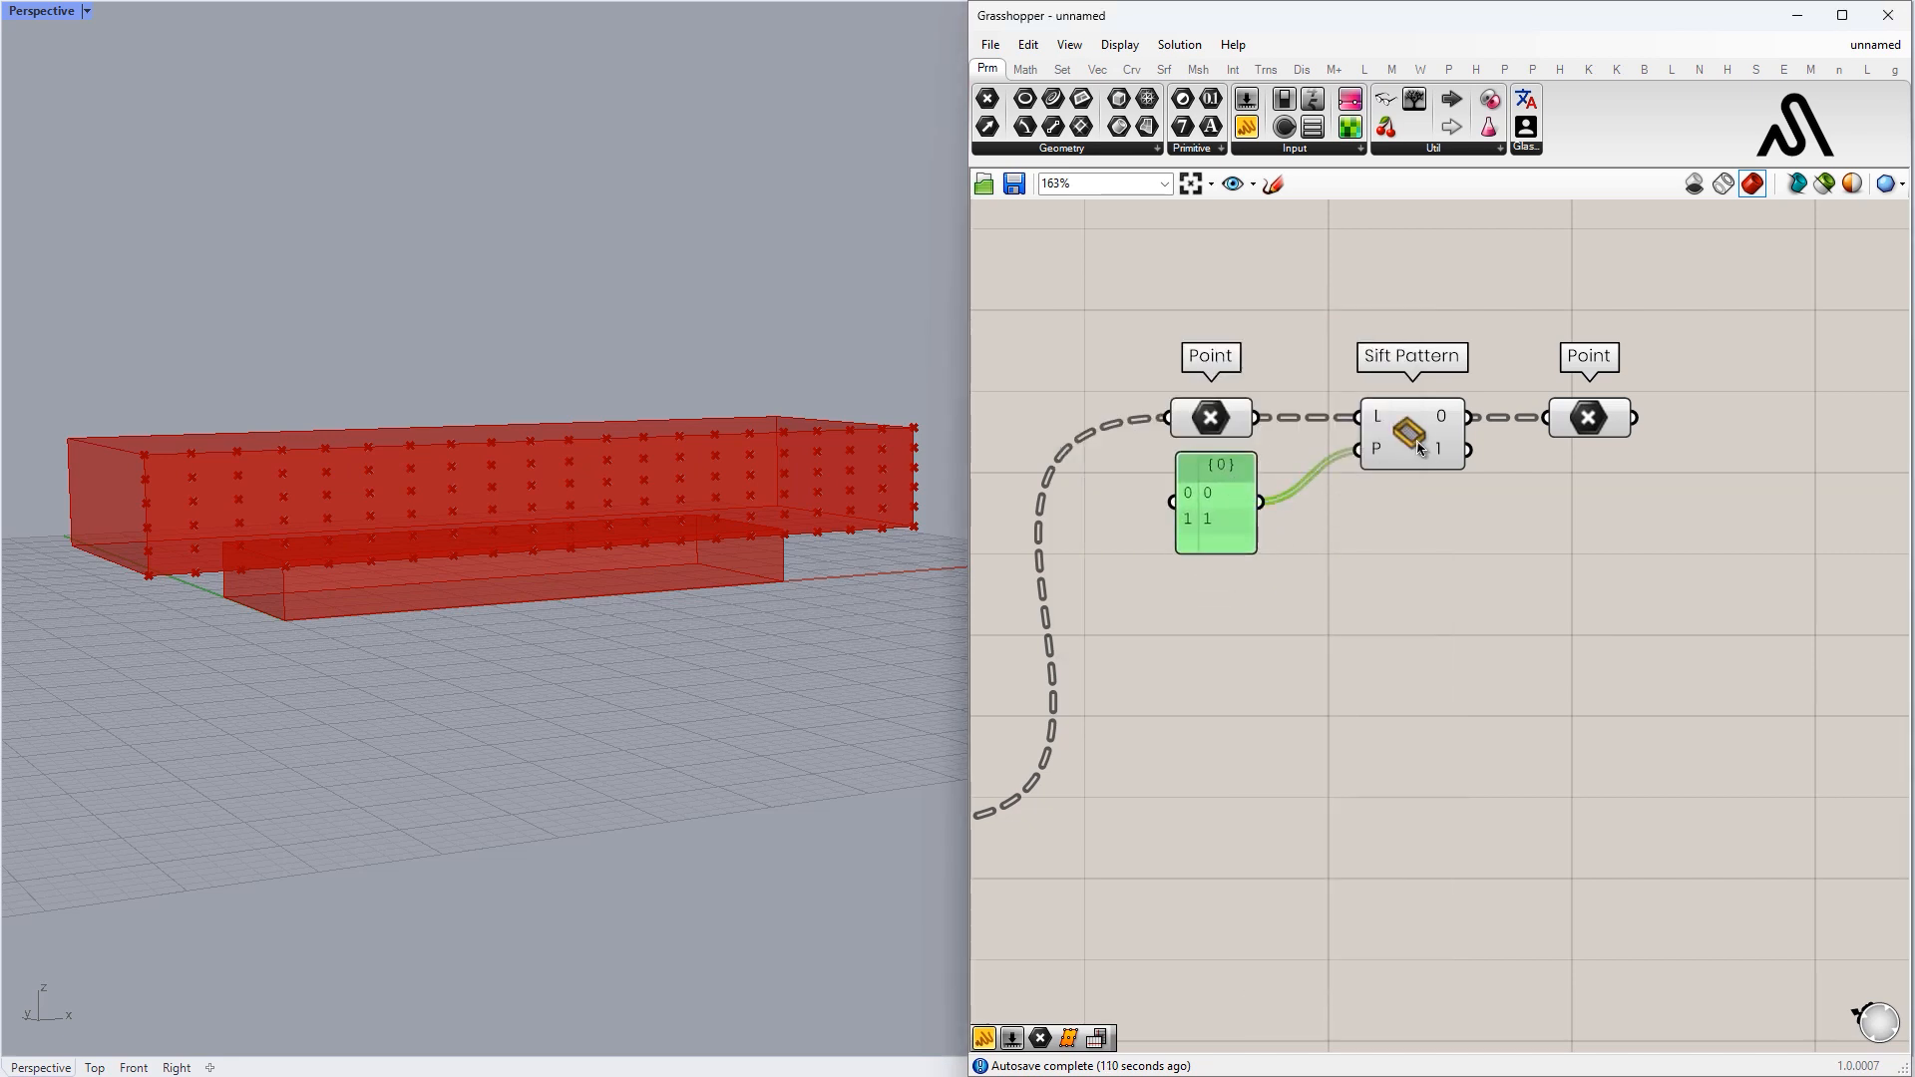
- Move Sift Pattern and its pattern panel away from the first Point parameter to make room between them
left_click_drag(1417, 441, 1358, 429)
left_click_drag(1522, 419, 1562, 419)
left_click_drag(1433, 564, 1245, 460)
left_click_drag(1239, 461, 1369, 495)
left_click(1554, 548)
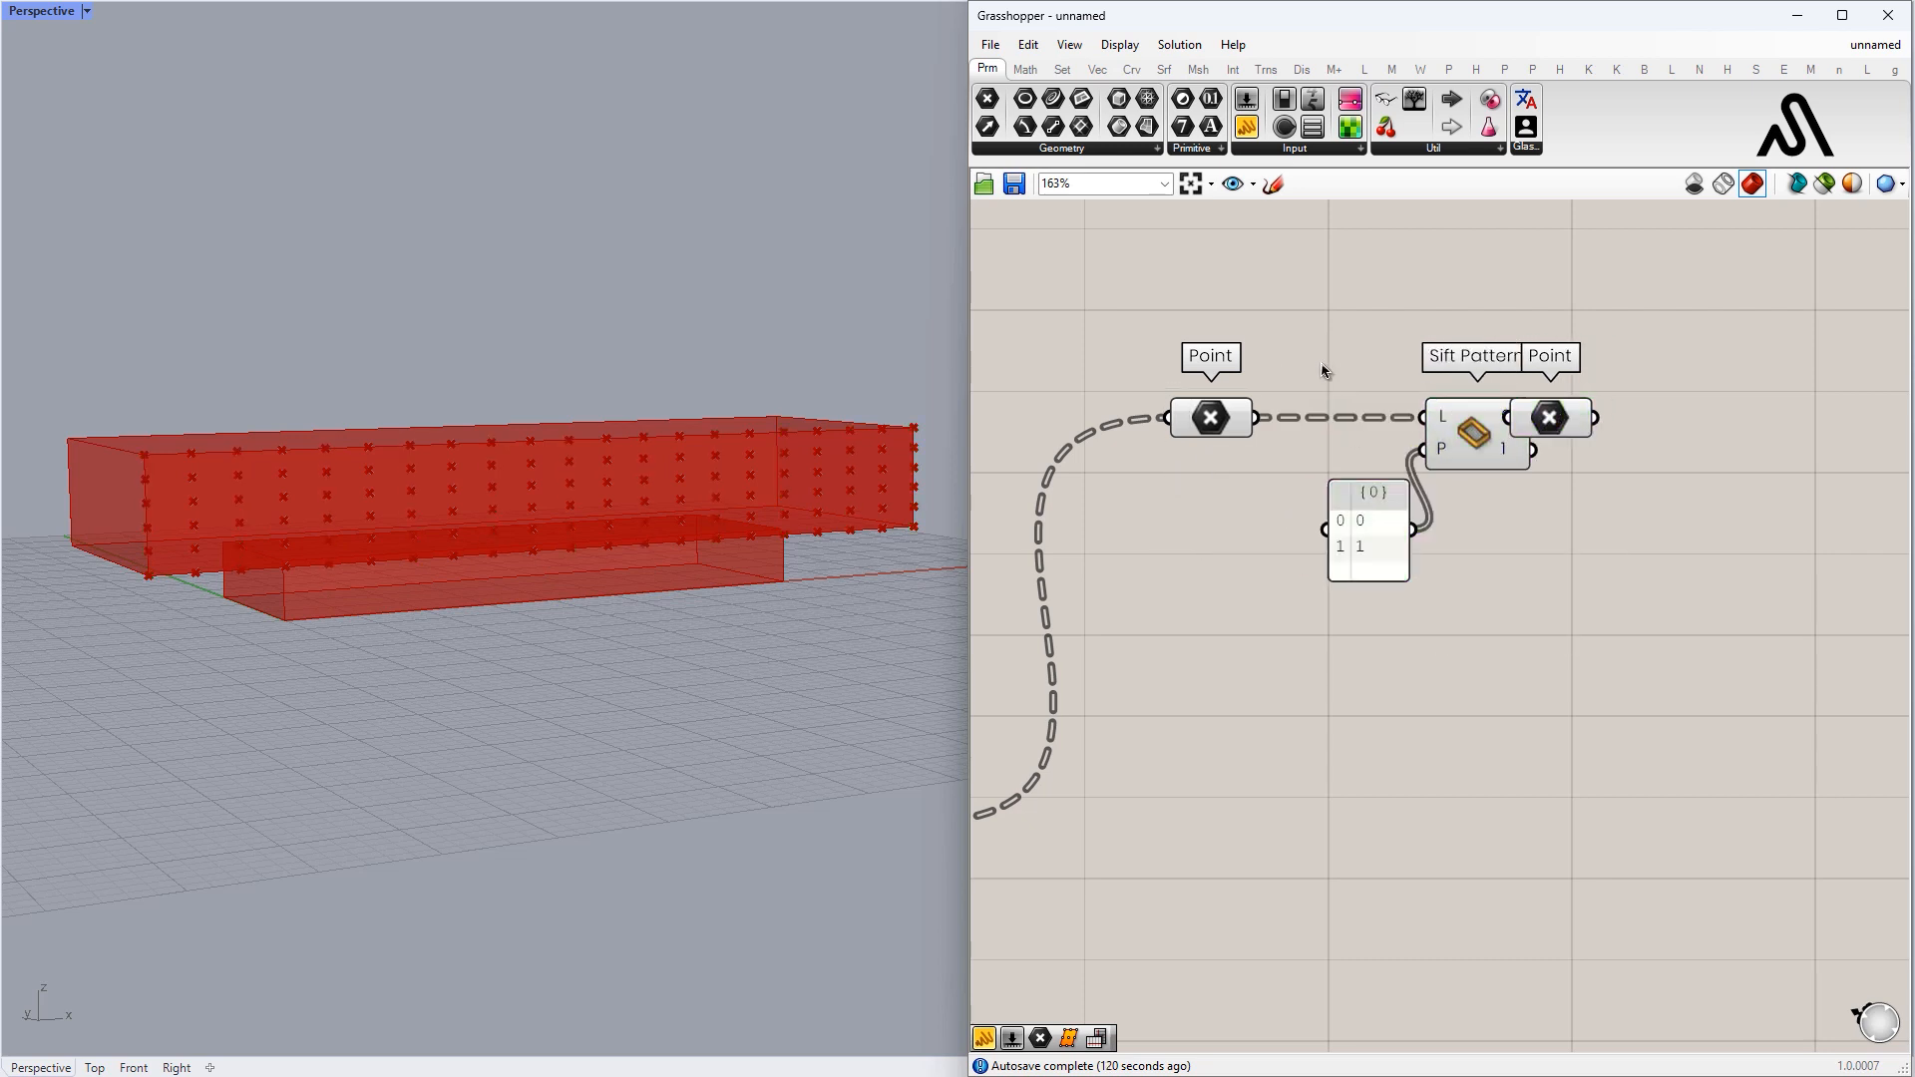
- Insert a Flip Matrix component between the first Point parameter and Sift Pattern's list input
double_click(1321, 362)
type("dlip matric")
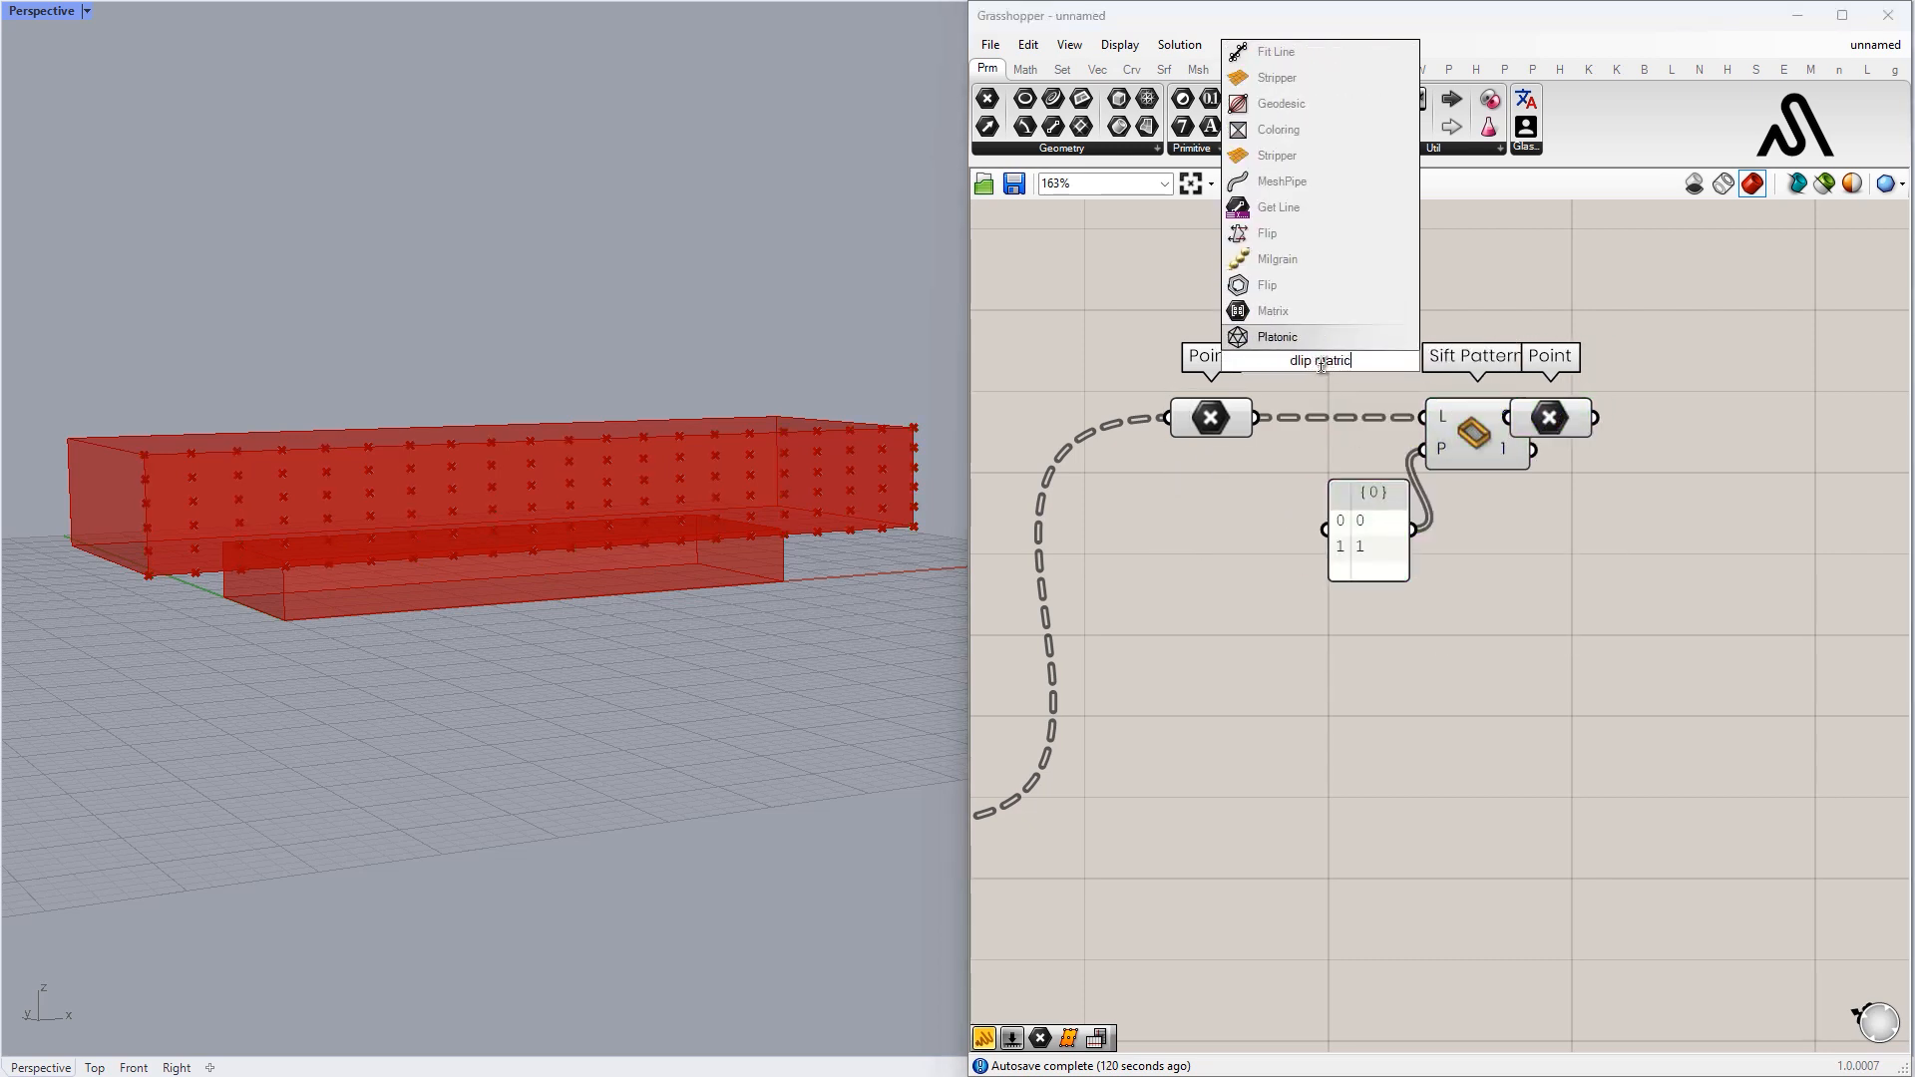
key("BackSpace")
key("BackSpace")
key("BackSpace")
key("BackSpace")
key("BackSpace")
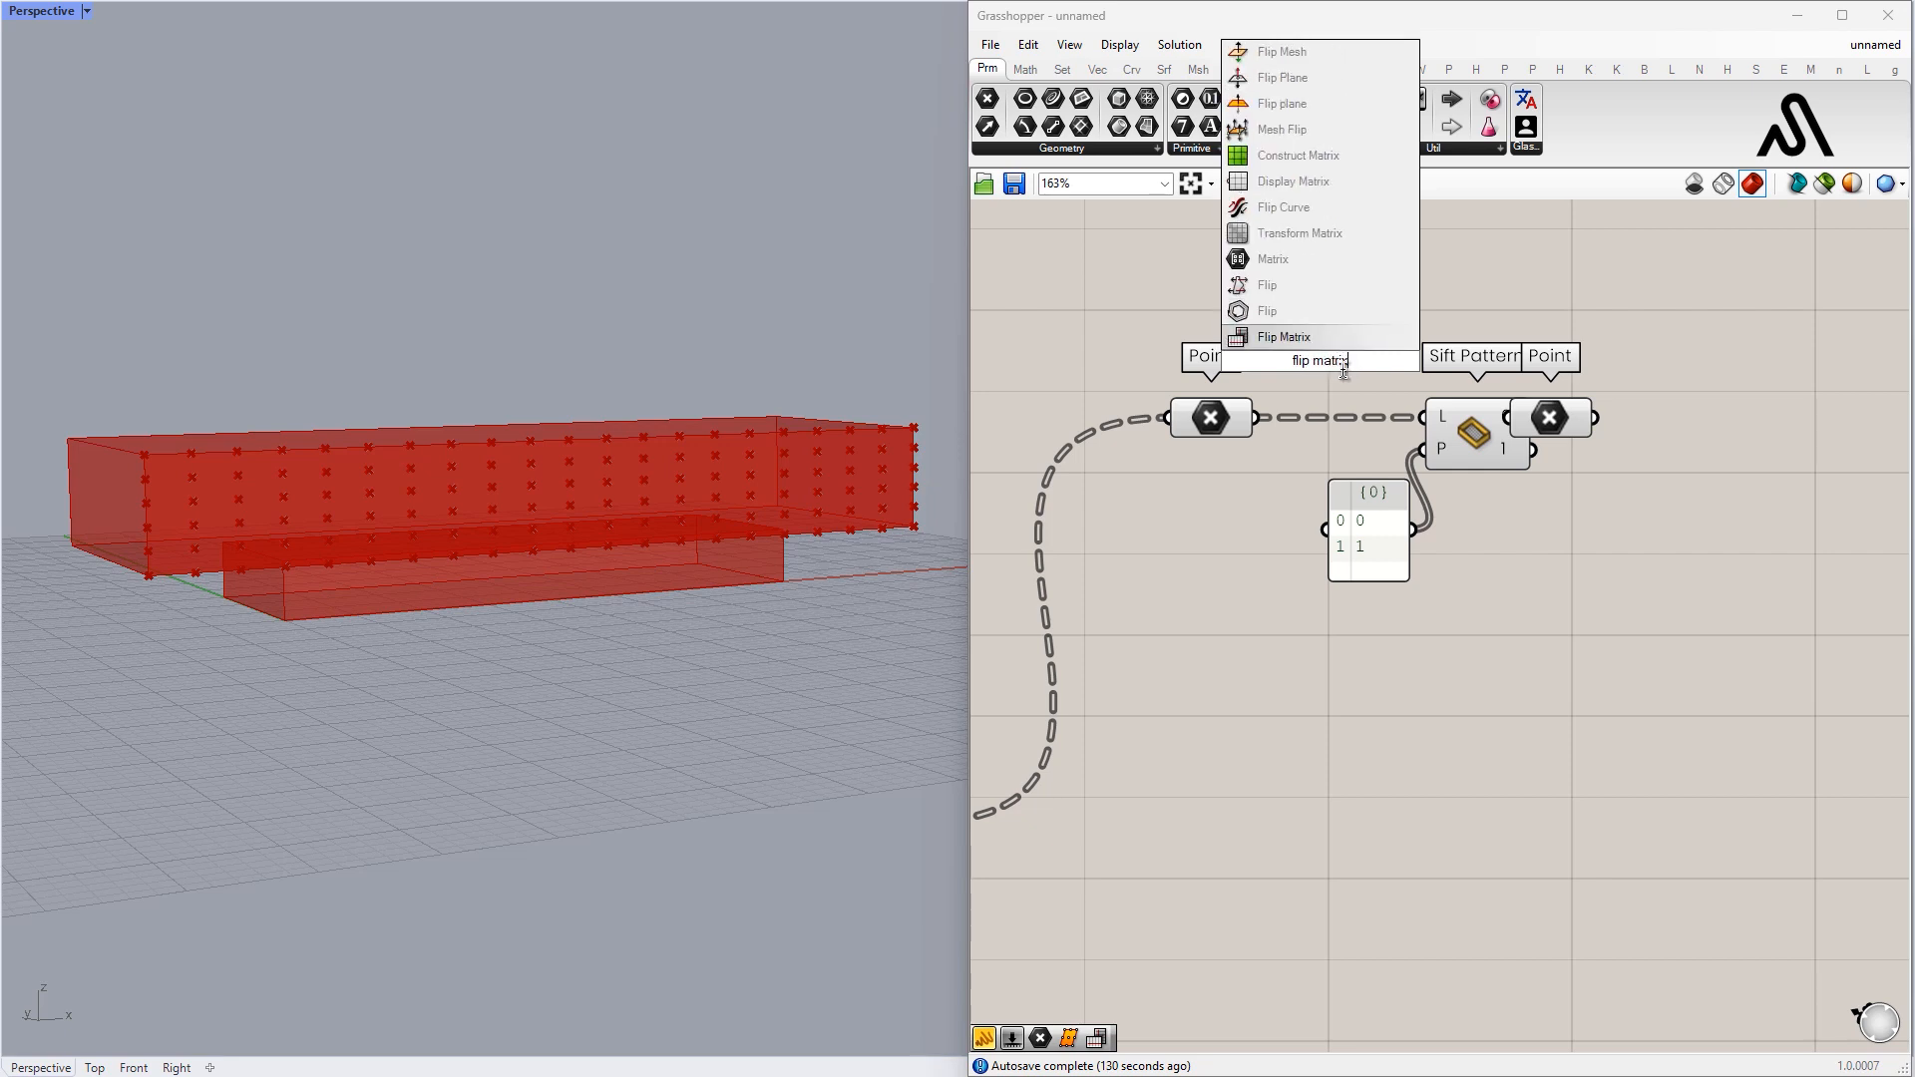
key("Return")
scroll(1431, 429, "down", 1)
left_click_drag(1391, 429, 1526, 424)
scroll(1533, 422, "up", 1)
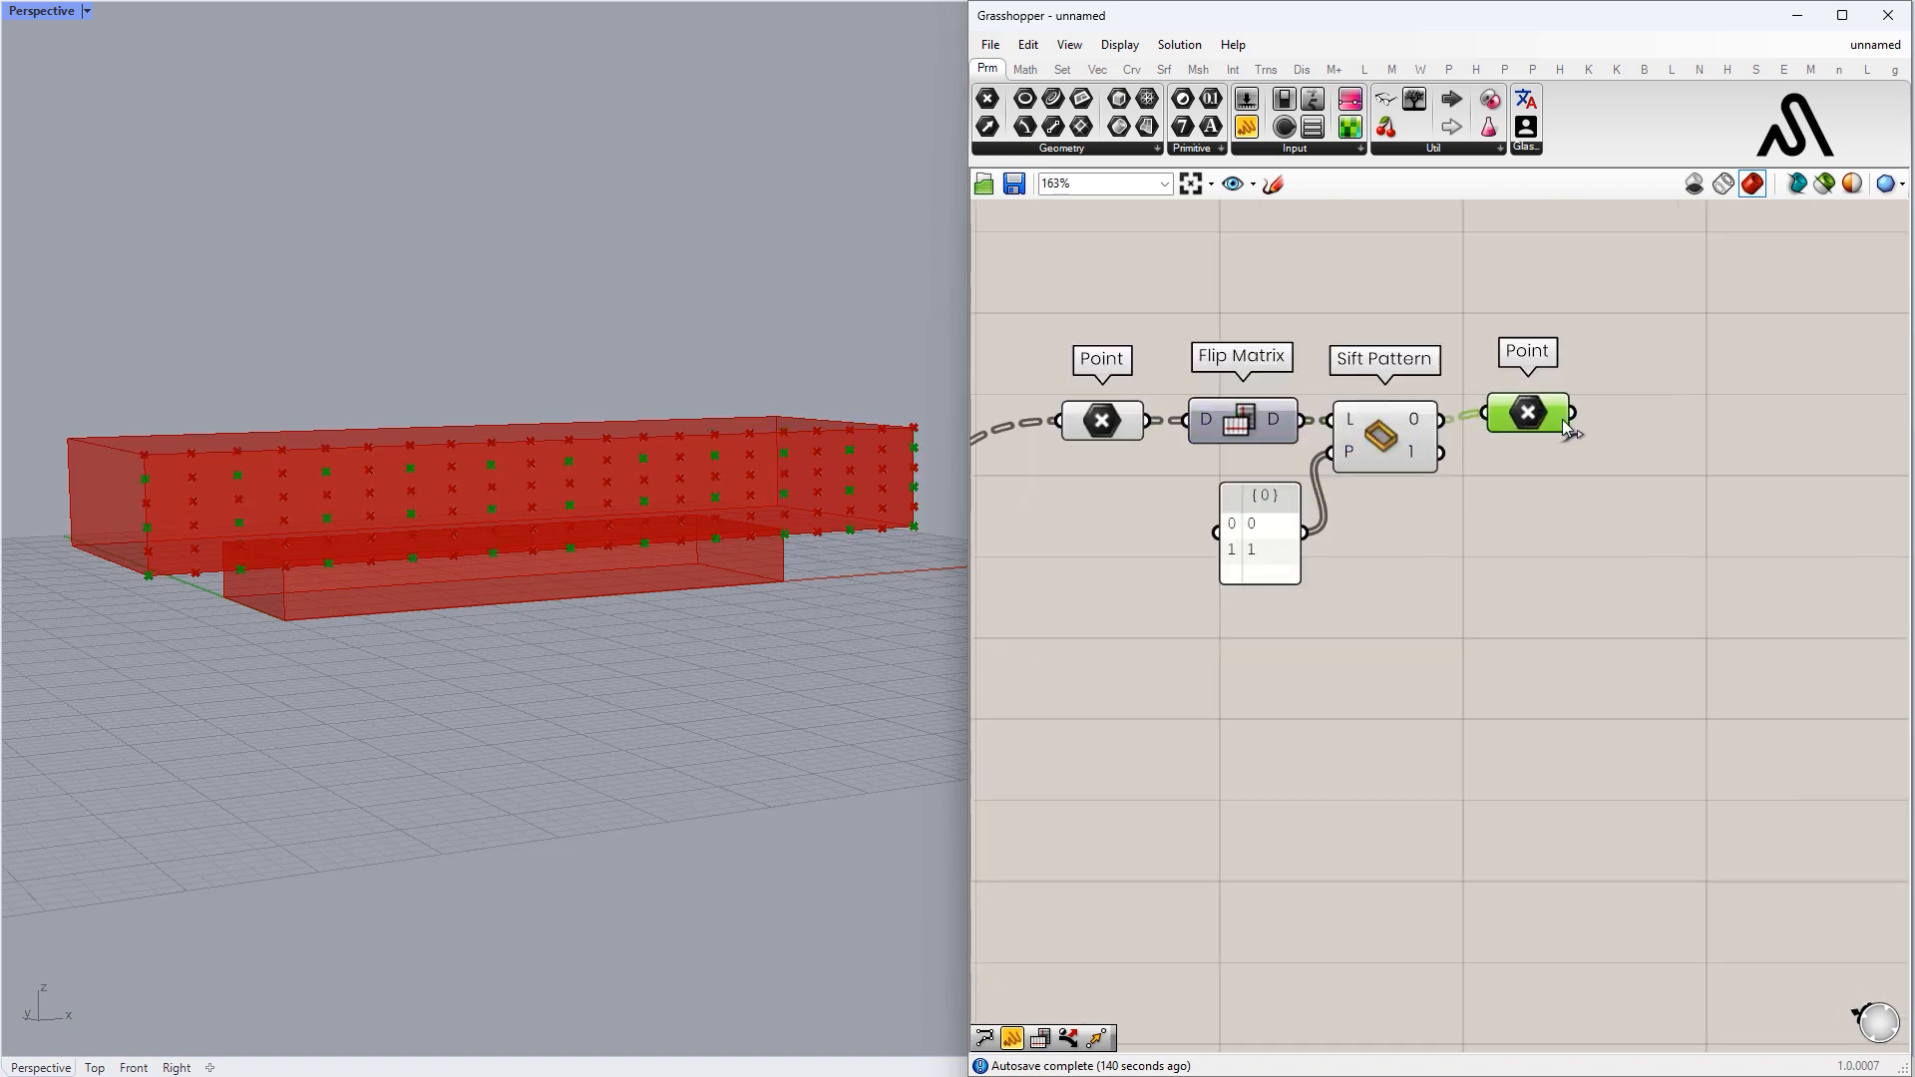
- Move the pattern panel closer beneath Flip Matrix and place the output Point parameter above the component chain
left_click_drag(1247, 521, 1238, 499)
scroll(1374, 480, "down", 1)
right_click_drag(1373, 480, 1308, 547)
left_click(1440, 495)
scroll(1439, 495, "up", 3)
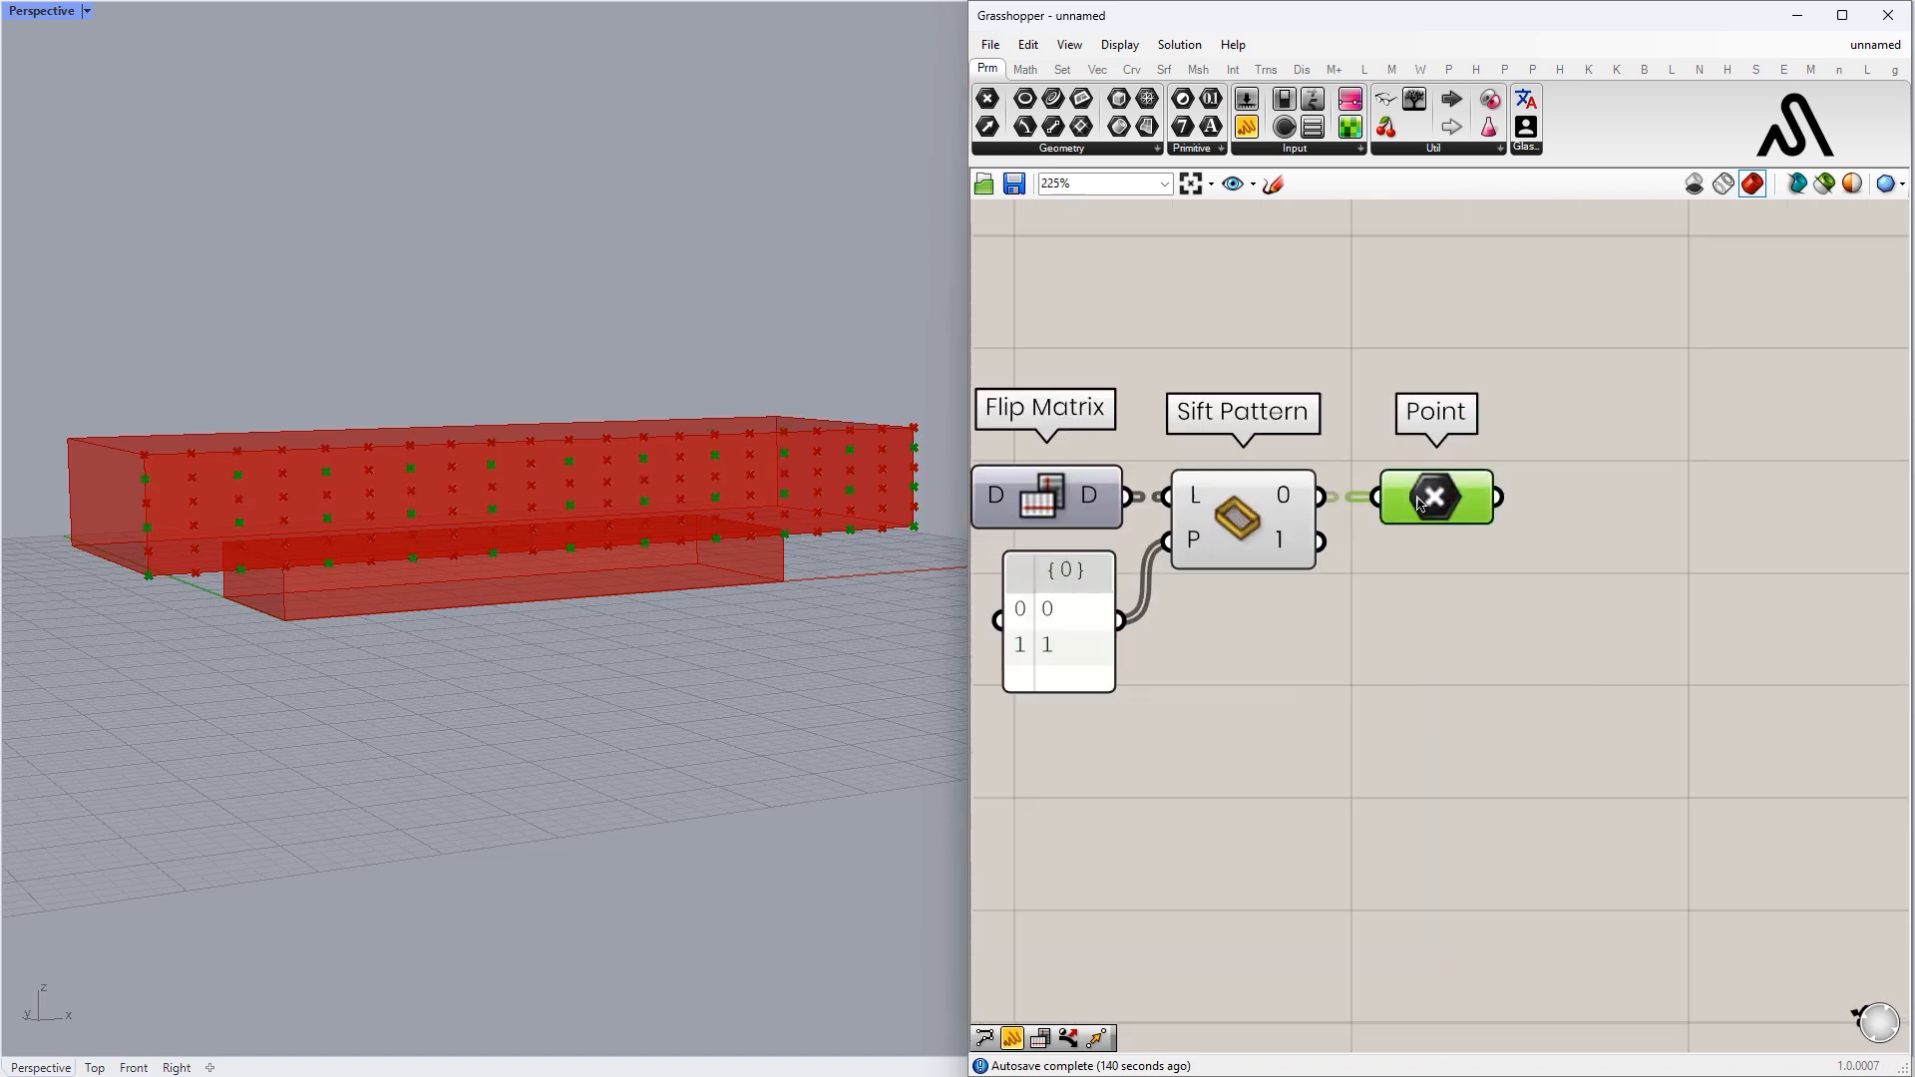
scroll(1427, 489, "down", 3)
left_click_drag(1391, 390, 1389, 306)
right_click_drag(1384, 410, 1384, 448)
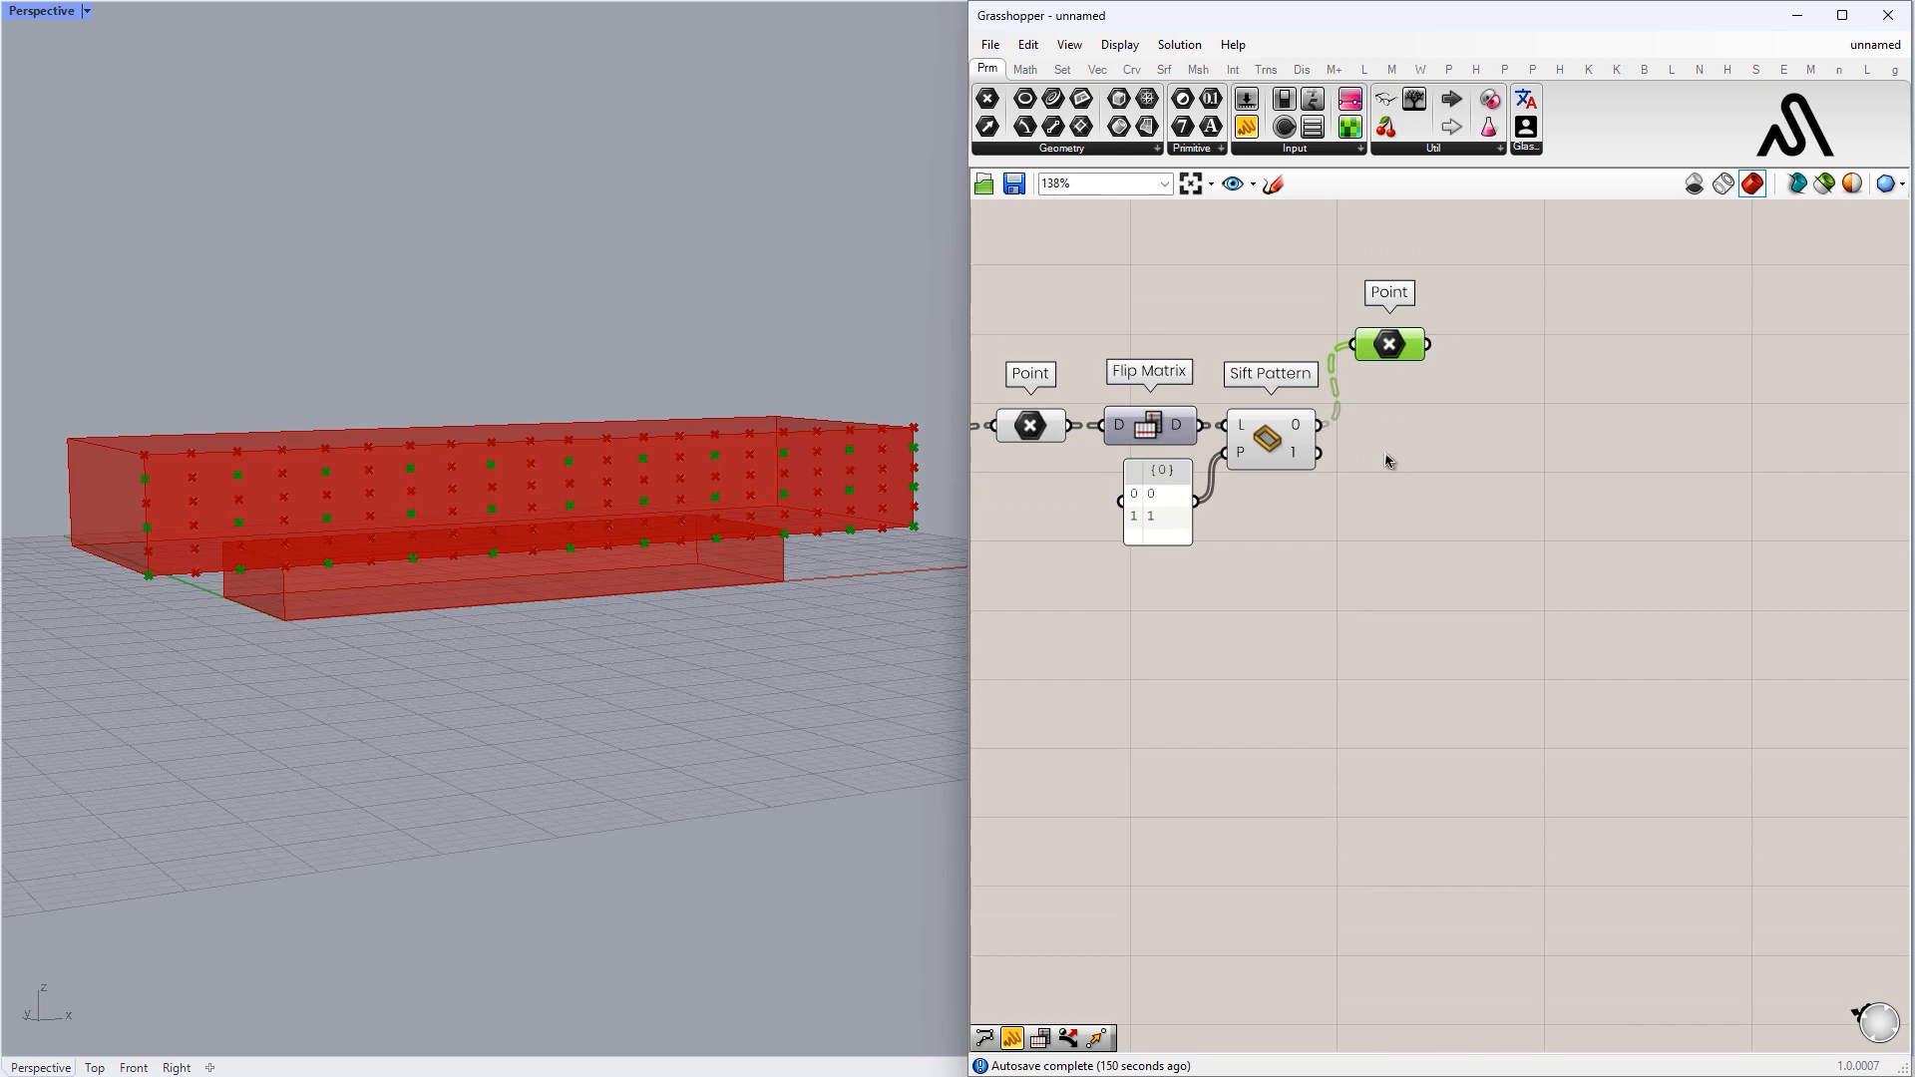
- Add a Move component and feed Sift Pattern's 0 output into its geometry input
double_click(1386, 461)
type("move")
key("Return")
left_click_drag(1318, 425, 1404, 437)
left_click_drag(1466, 455, 1488, 435)
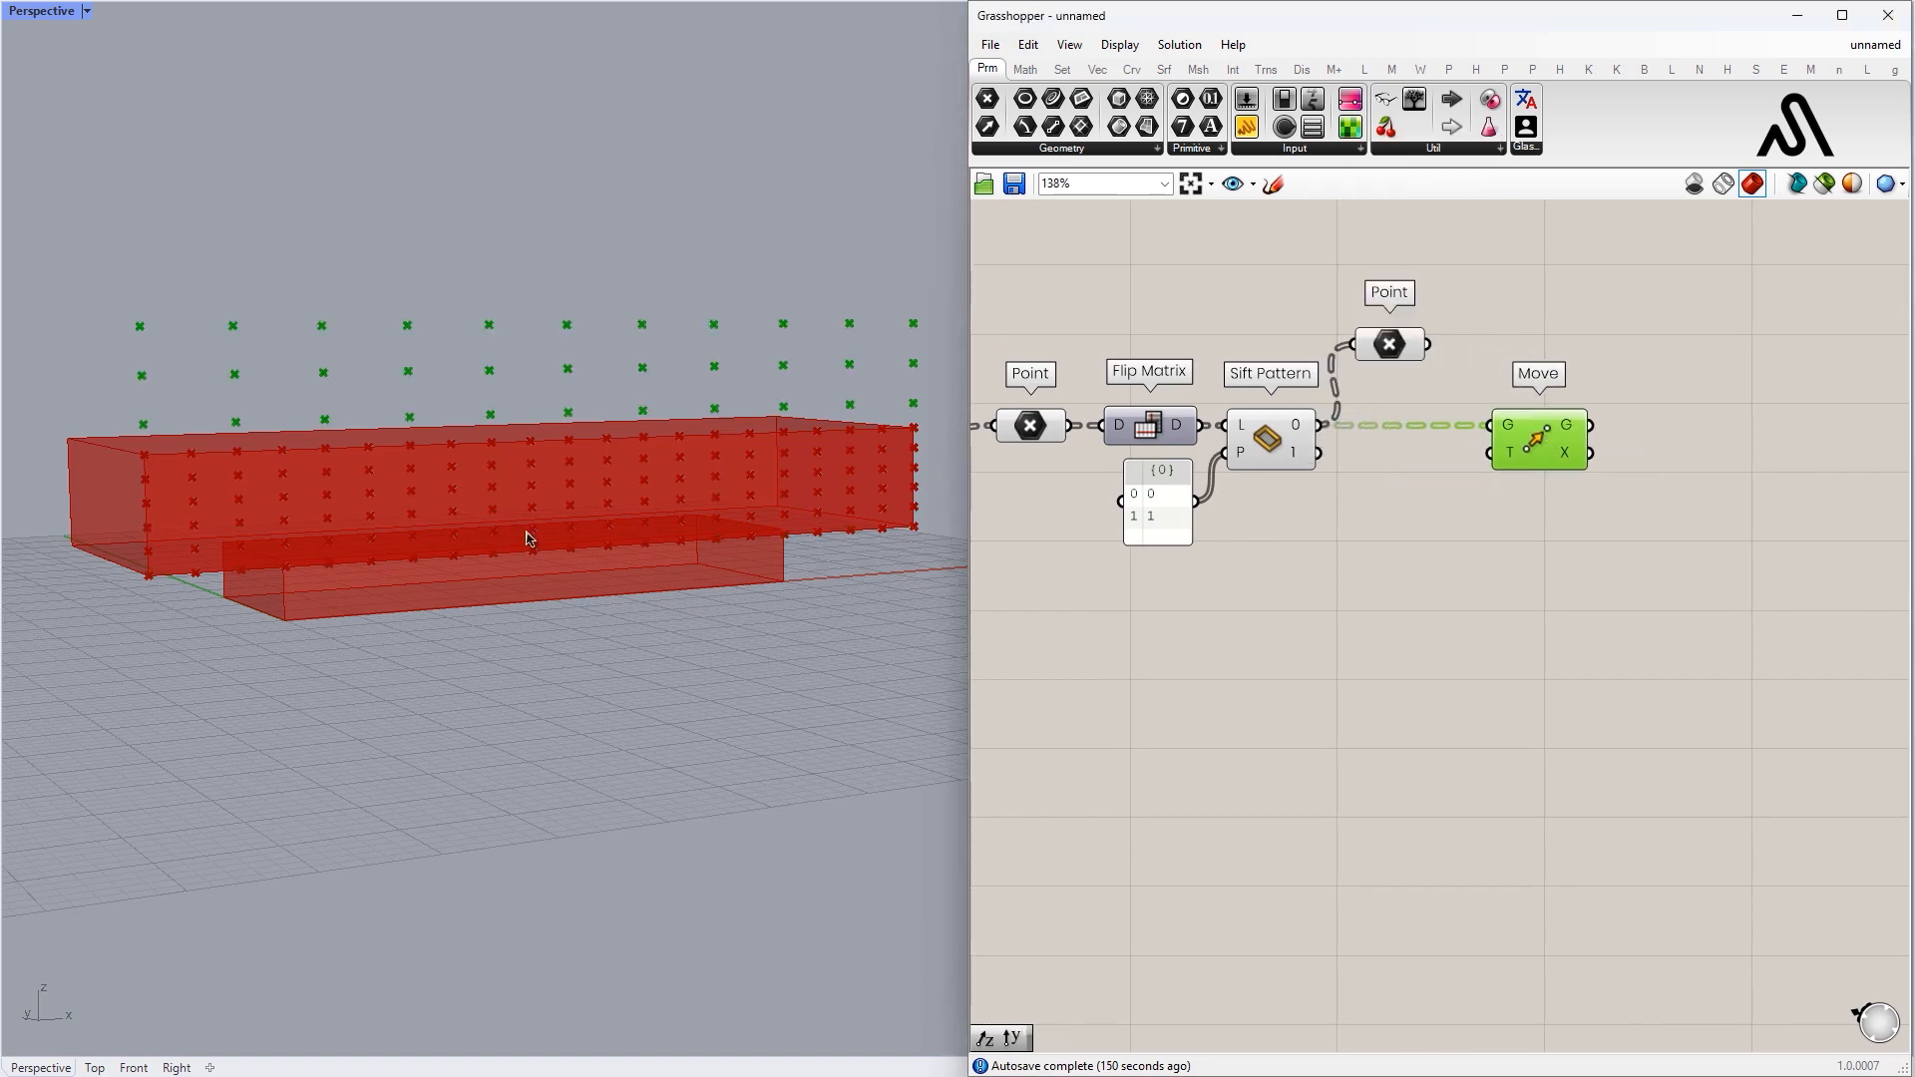
- Add a Unit Y vector for the Move component's T input, driven by a 1.00 number slider
right_click_drag(857, 531, 547, 556)
double_click(1344, 563)
type("unit y")
key("Return")
double_click(1265, 571)
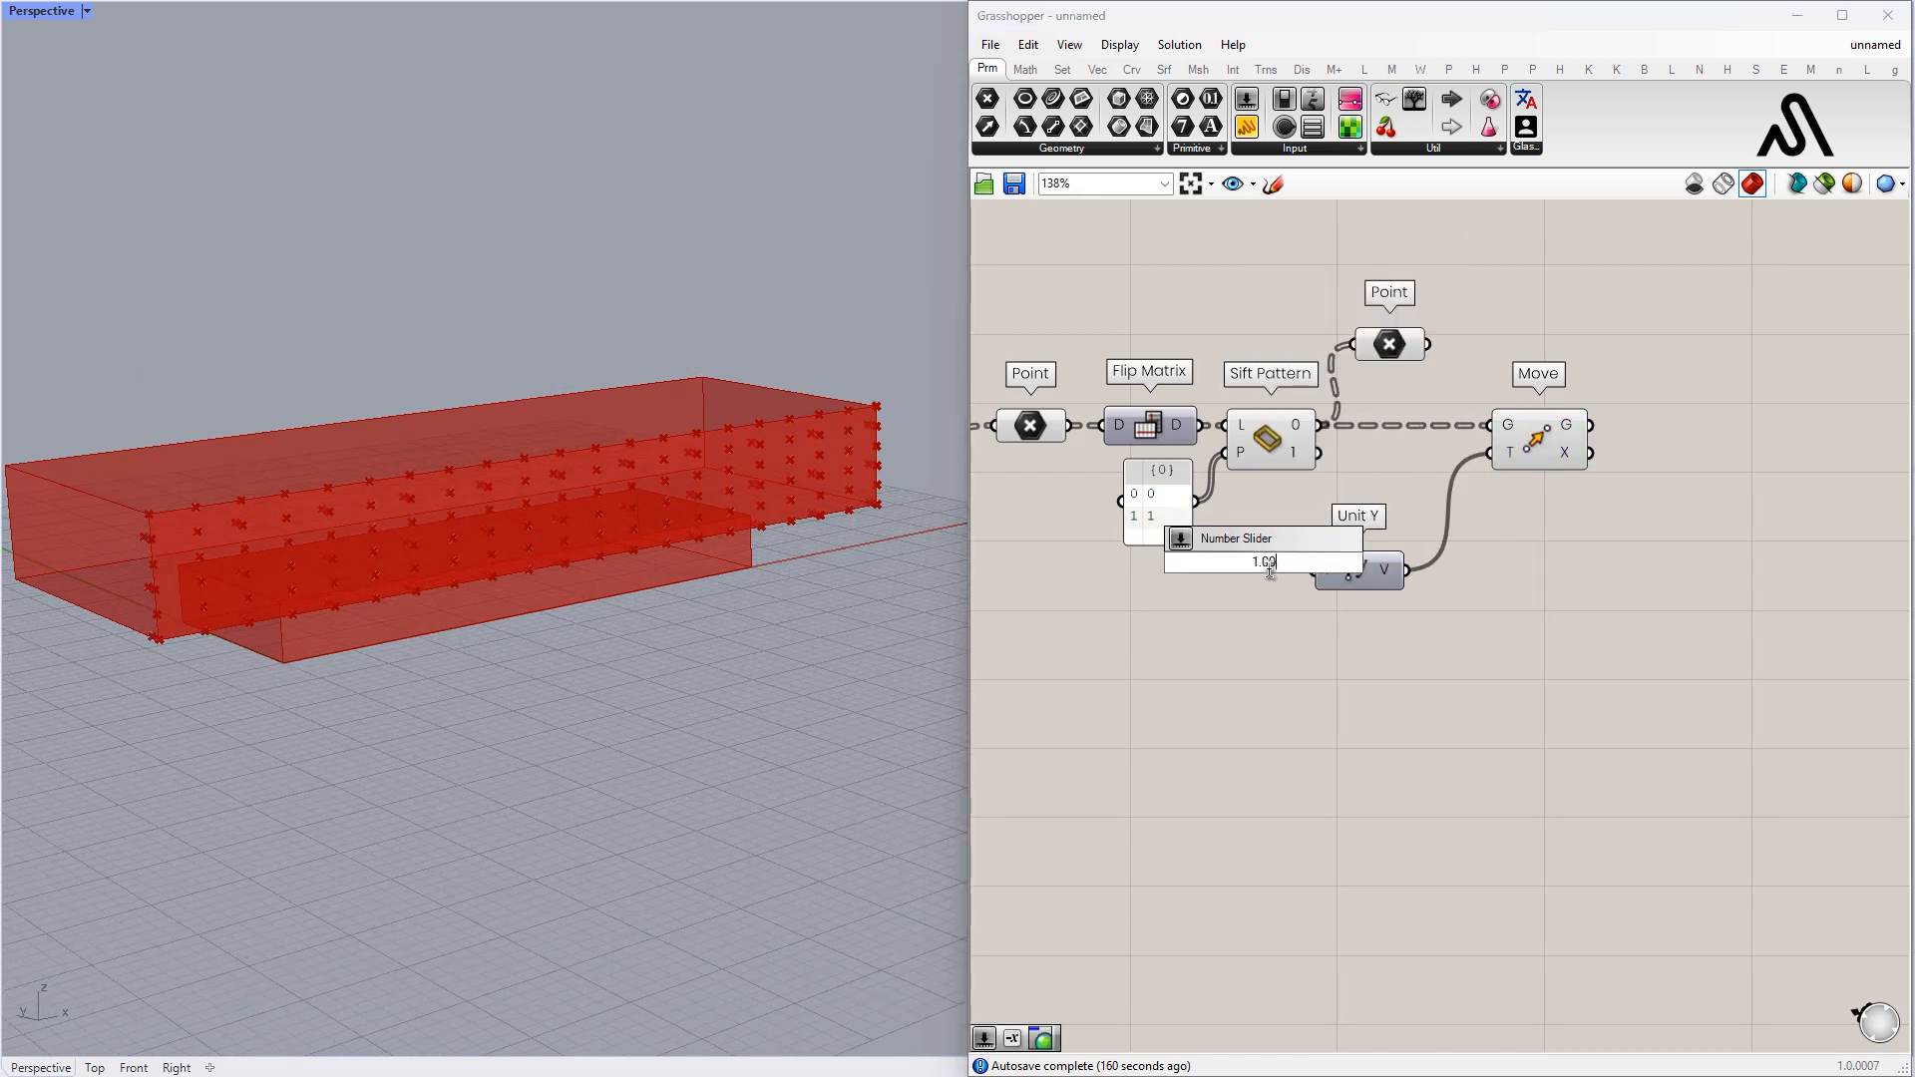
type("1.00")
key("Return")
scroll(1270, 572, "up", 2)
- Insert a Negative component between the number slider and Unit Y
left_click(1451, 633)
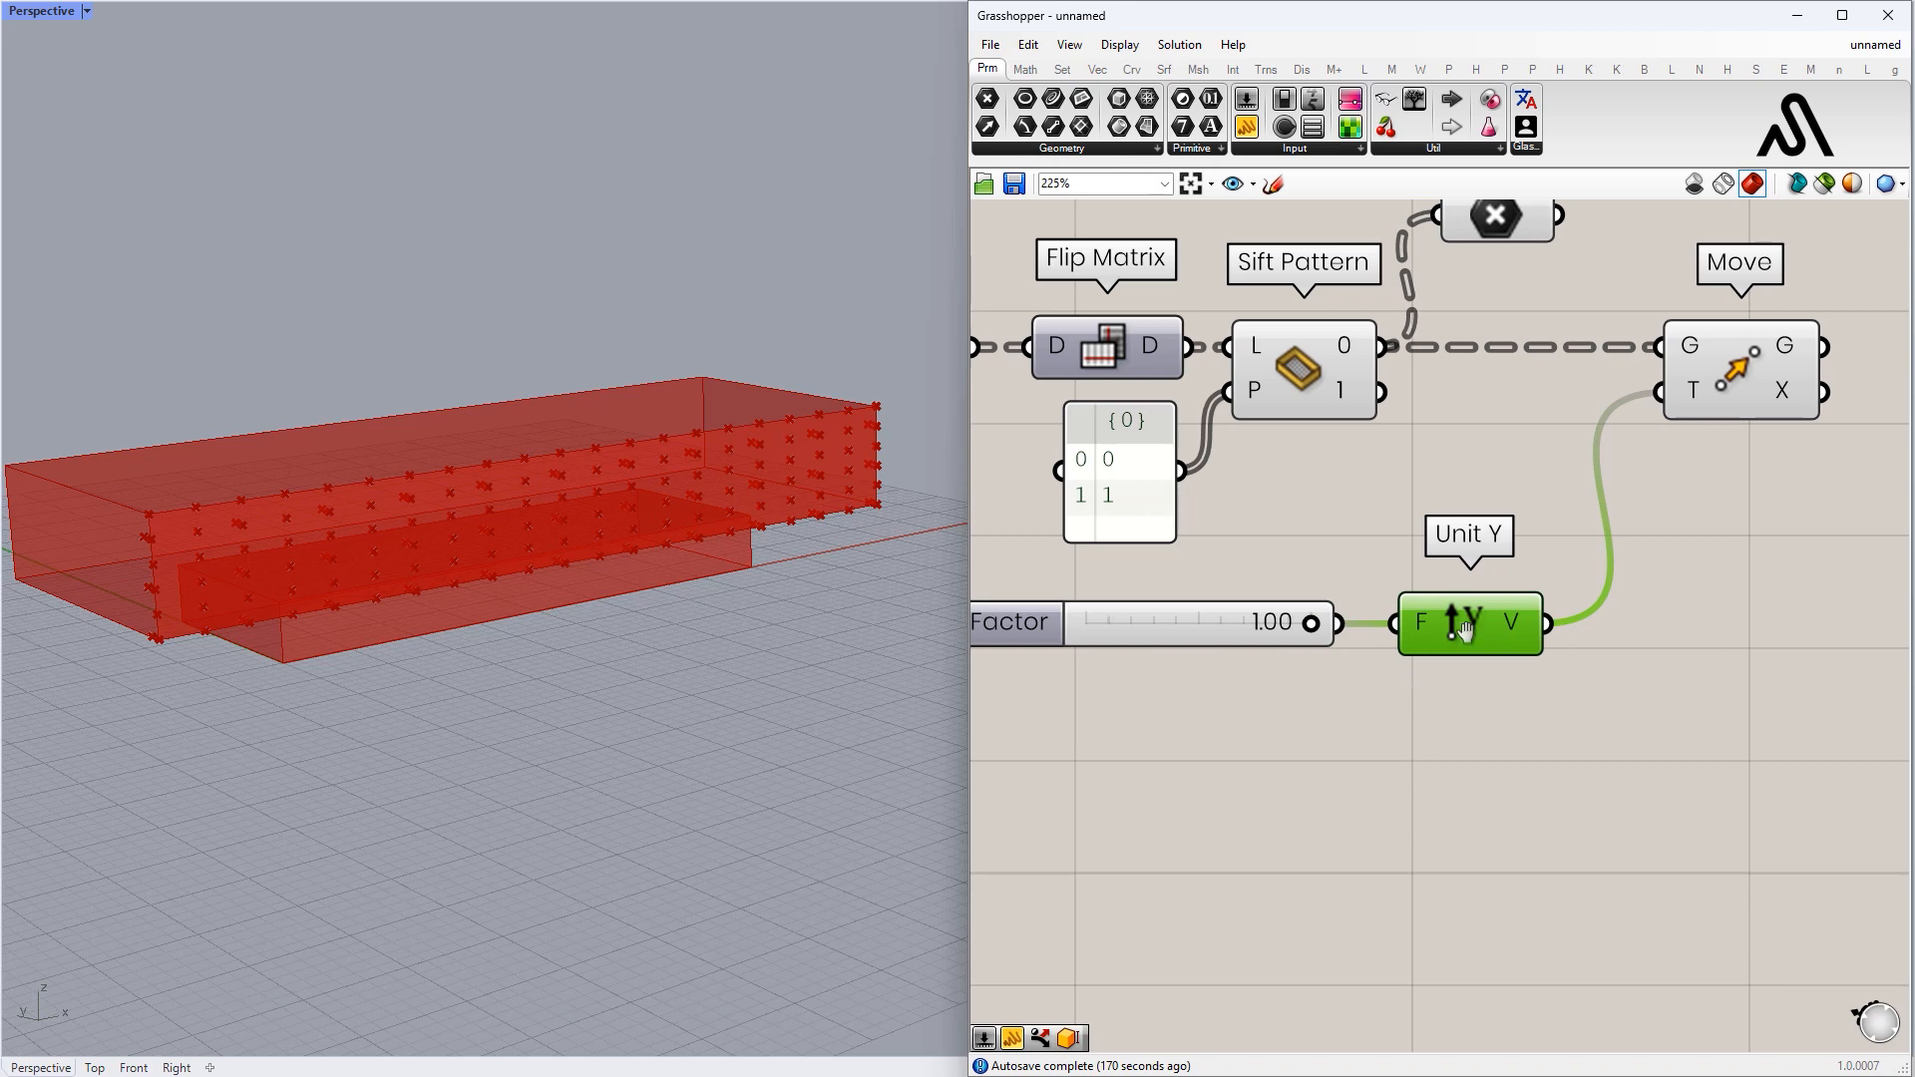
right_click_drag(1411, 676, 1546, 599)
scroll(1411, 558, "down", 4)
left_click_drag(1354, 555, 1419, 551)
scroll(1448, 566, "up", 3)
double_click(1415, 610)
type("nega")
key("Return")
left_click_drag(1506, 565, 1515, 565)
- Move the slider beside Negative and set the move distance to 0.29
scroll(1526, 568, "down", 2)
left_click_drag(1366, 558, 1296, 549)
scroll(1357, 558, "up", 3)
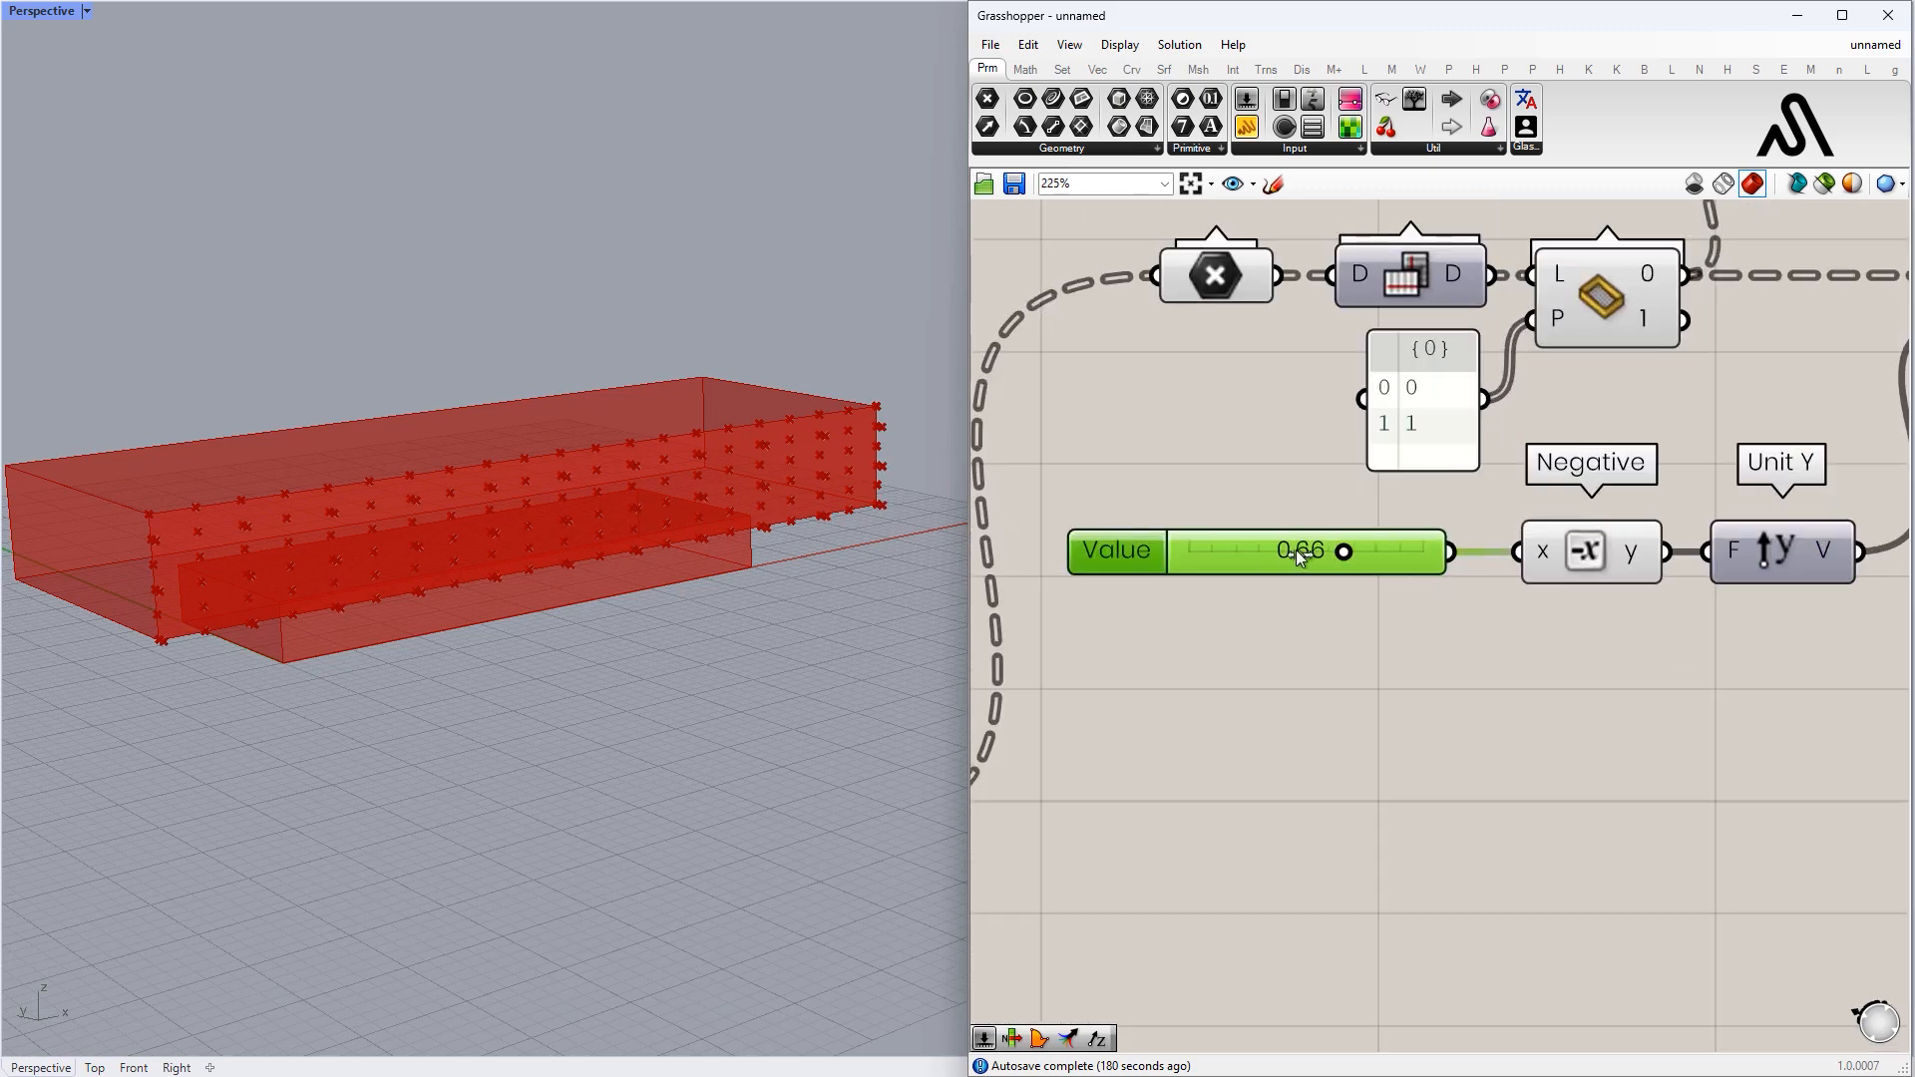
right_click_drag(559, 598, 699, 561)
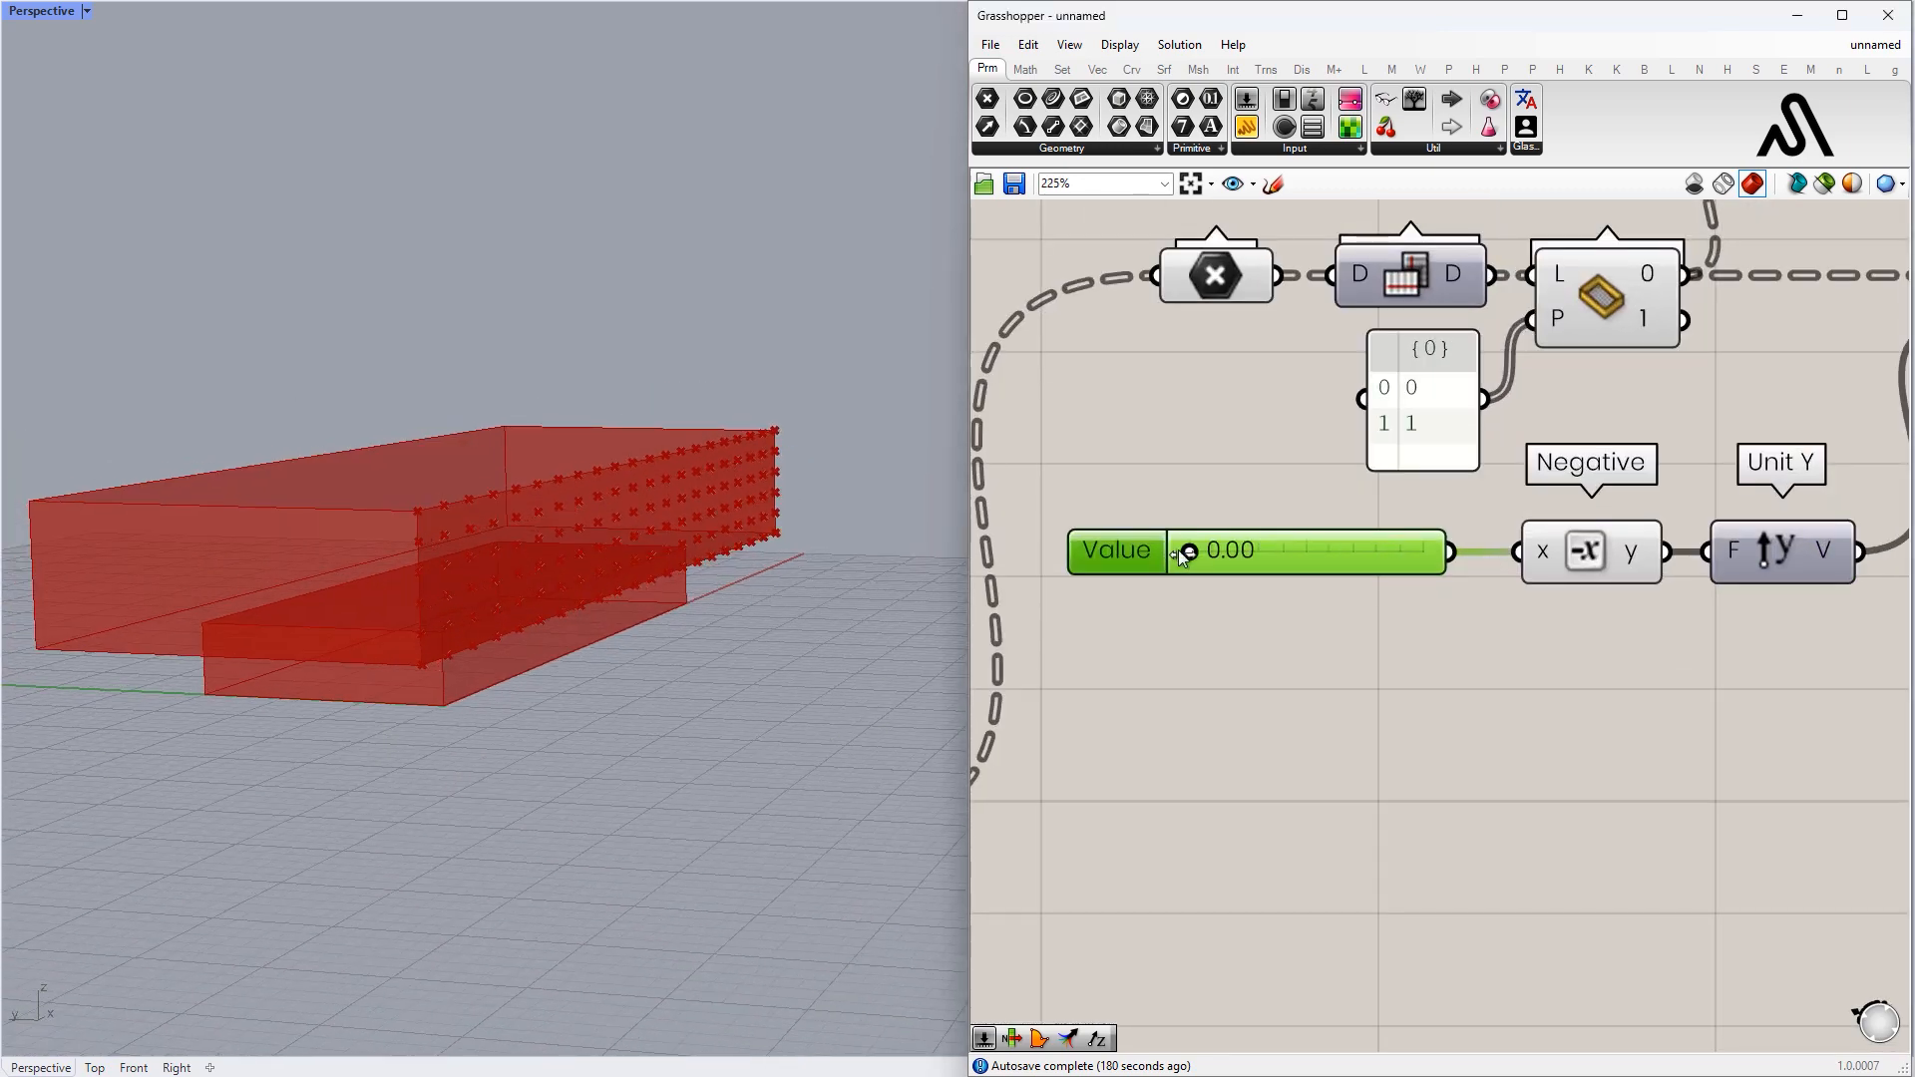
scroll(1427, 557, "down", 3)
left_click(1492, 595)
scroll(1720, 524, "up", 2)
left_click_drag(1352, 584, 1348, 584)
scroll(1217, 579, "up", 2)
left_click_drag(1205, 579, 1147, 581)
right_click_drag(758, 549, 663, 522)
scroll(1367, 551, "down", 2)
left_click_drag(1283, 563, 1273, 563)
scroll(1496, 547, "down", 2)
- Arrange the slider, Negative and Unit Y chain above Sift Pattern and bring the Move component closer to it
right_click_drag(1496, 547, 1311, 556)
scroll(1357, 558, "up", 2)
scroll(1312, 559, "down", 2)
right_click_drag(1380, 466, 1349, 454)
left_click(1562, 436)
right_click_drag(1526, 580, 1567, 573)
left_click_drag(1529, 669, 1123, 556)
left_click_drag(1453, 569, 1464, 609)
left_click_drag(1615, 419, 1569, 419)
- Duplicate the Move component, feed its geometry from Sift Pattern's 1 output and delete the output Point parameter
right_click_drag(1545, 471, 1451, 467)
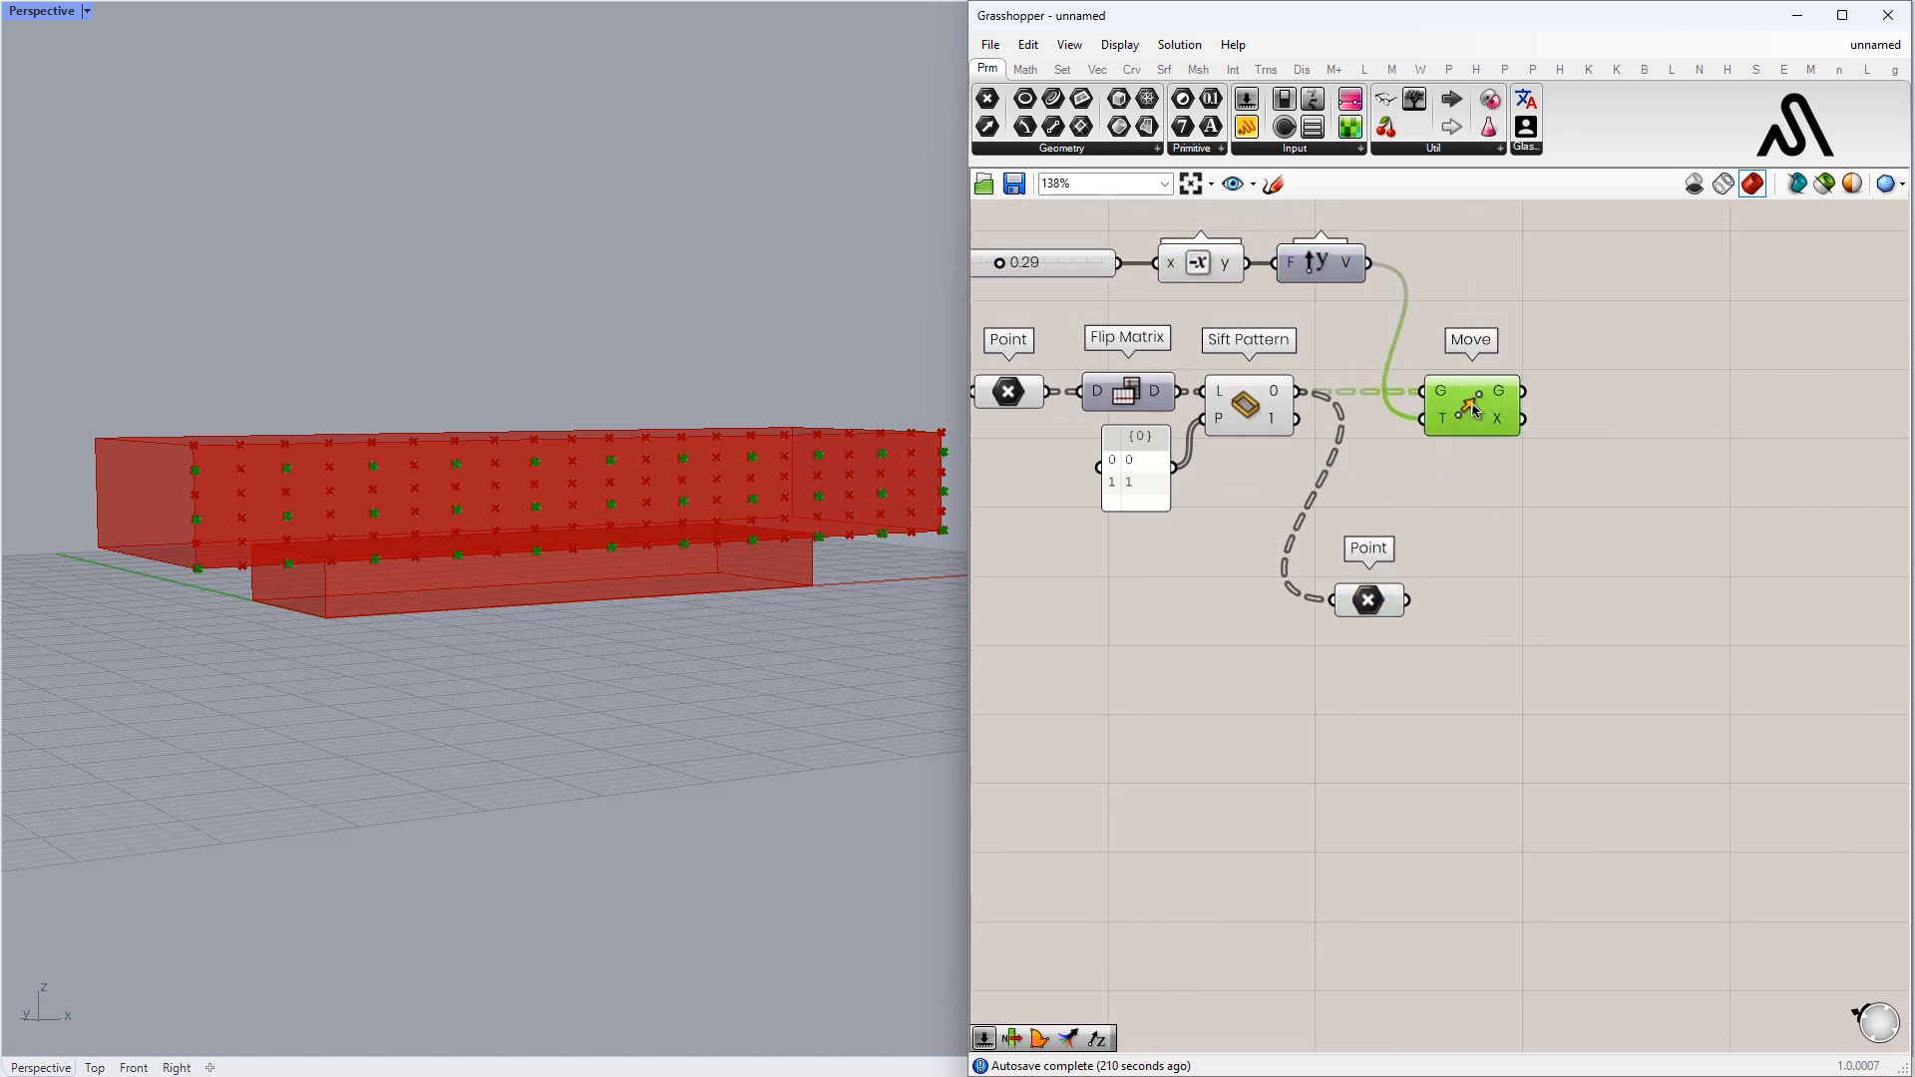
key("ctrl+v")
left_click_drag(1357, 604, 1337, 670)
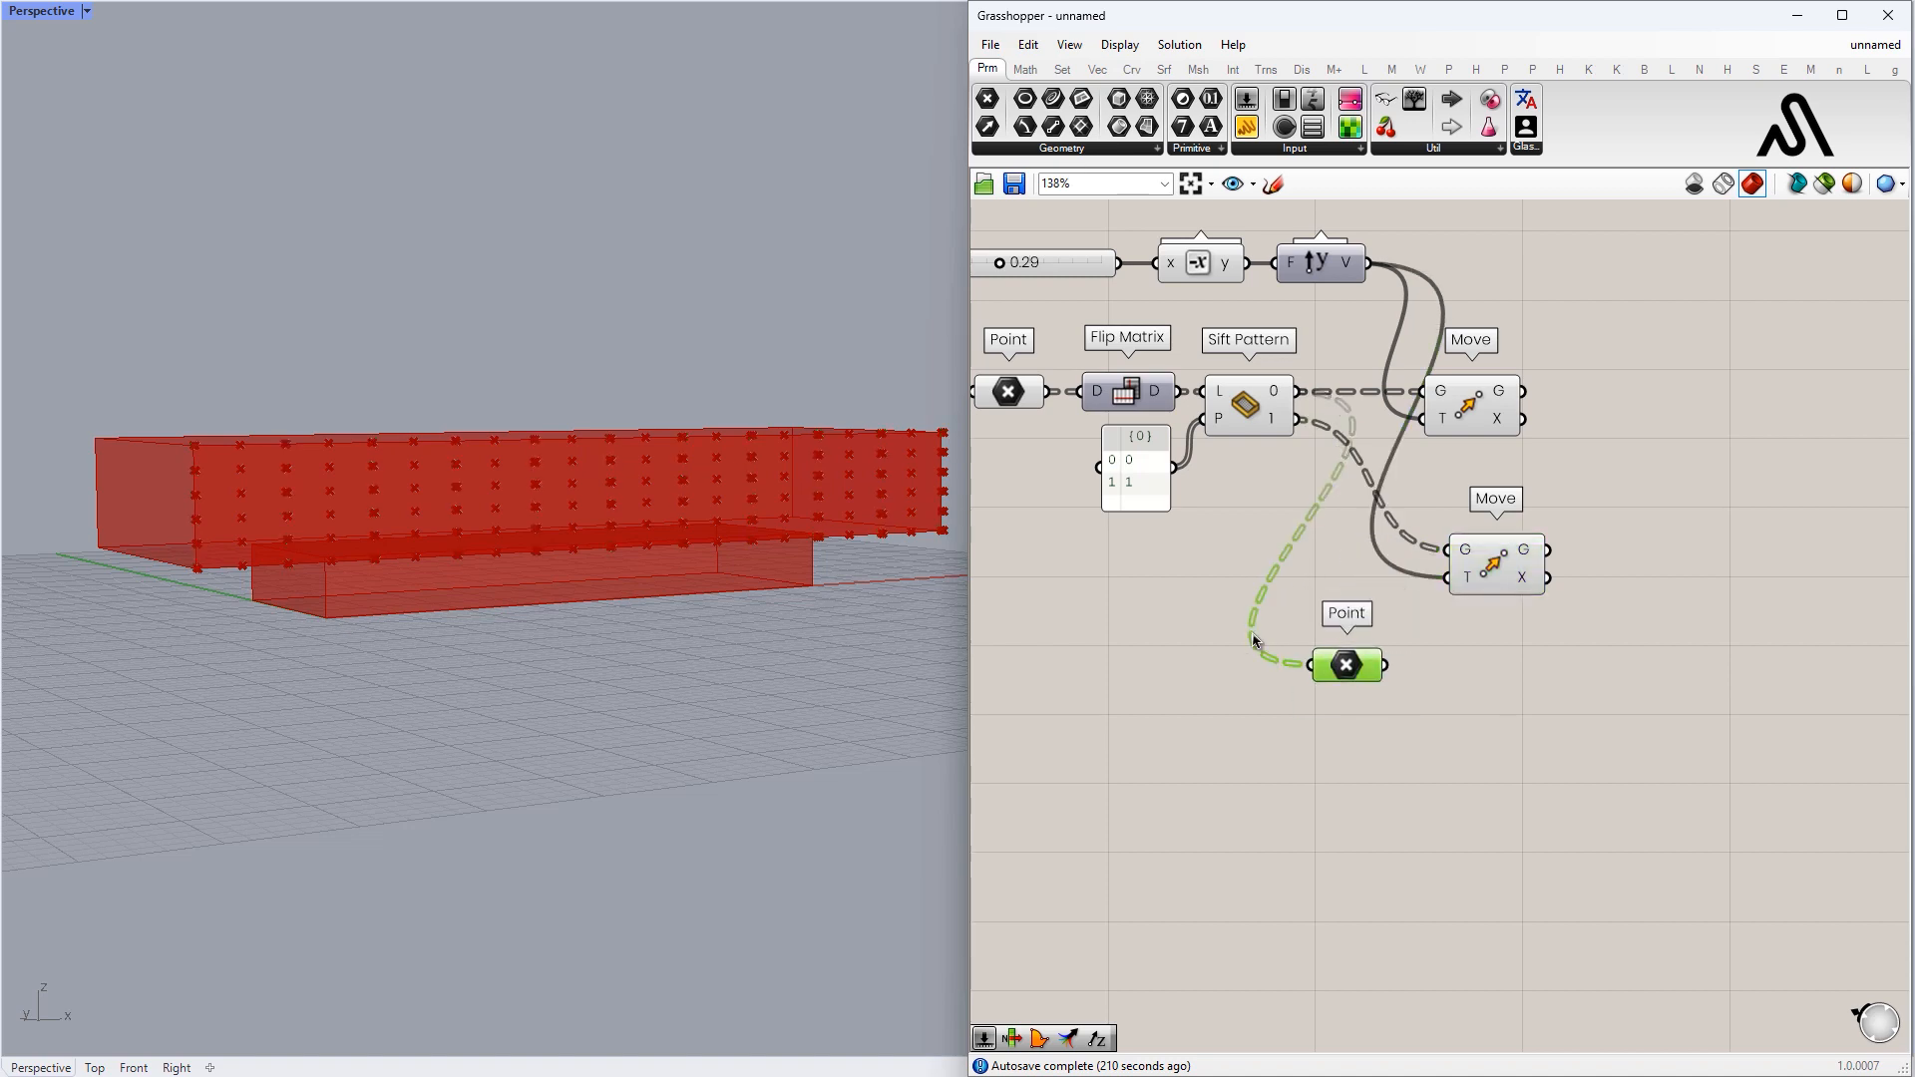
key("Delete")
scroll(1524, 675, "down", 2)
scroll(1358, 401, "up", 2)
- Duplicate the slider, Negative and Unit Y chain below Sift Pattern and connect it to the second Move's T input
left_click_drag(1416, 219, 1124, 383)
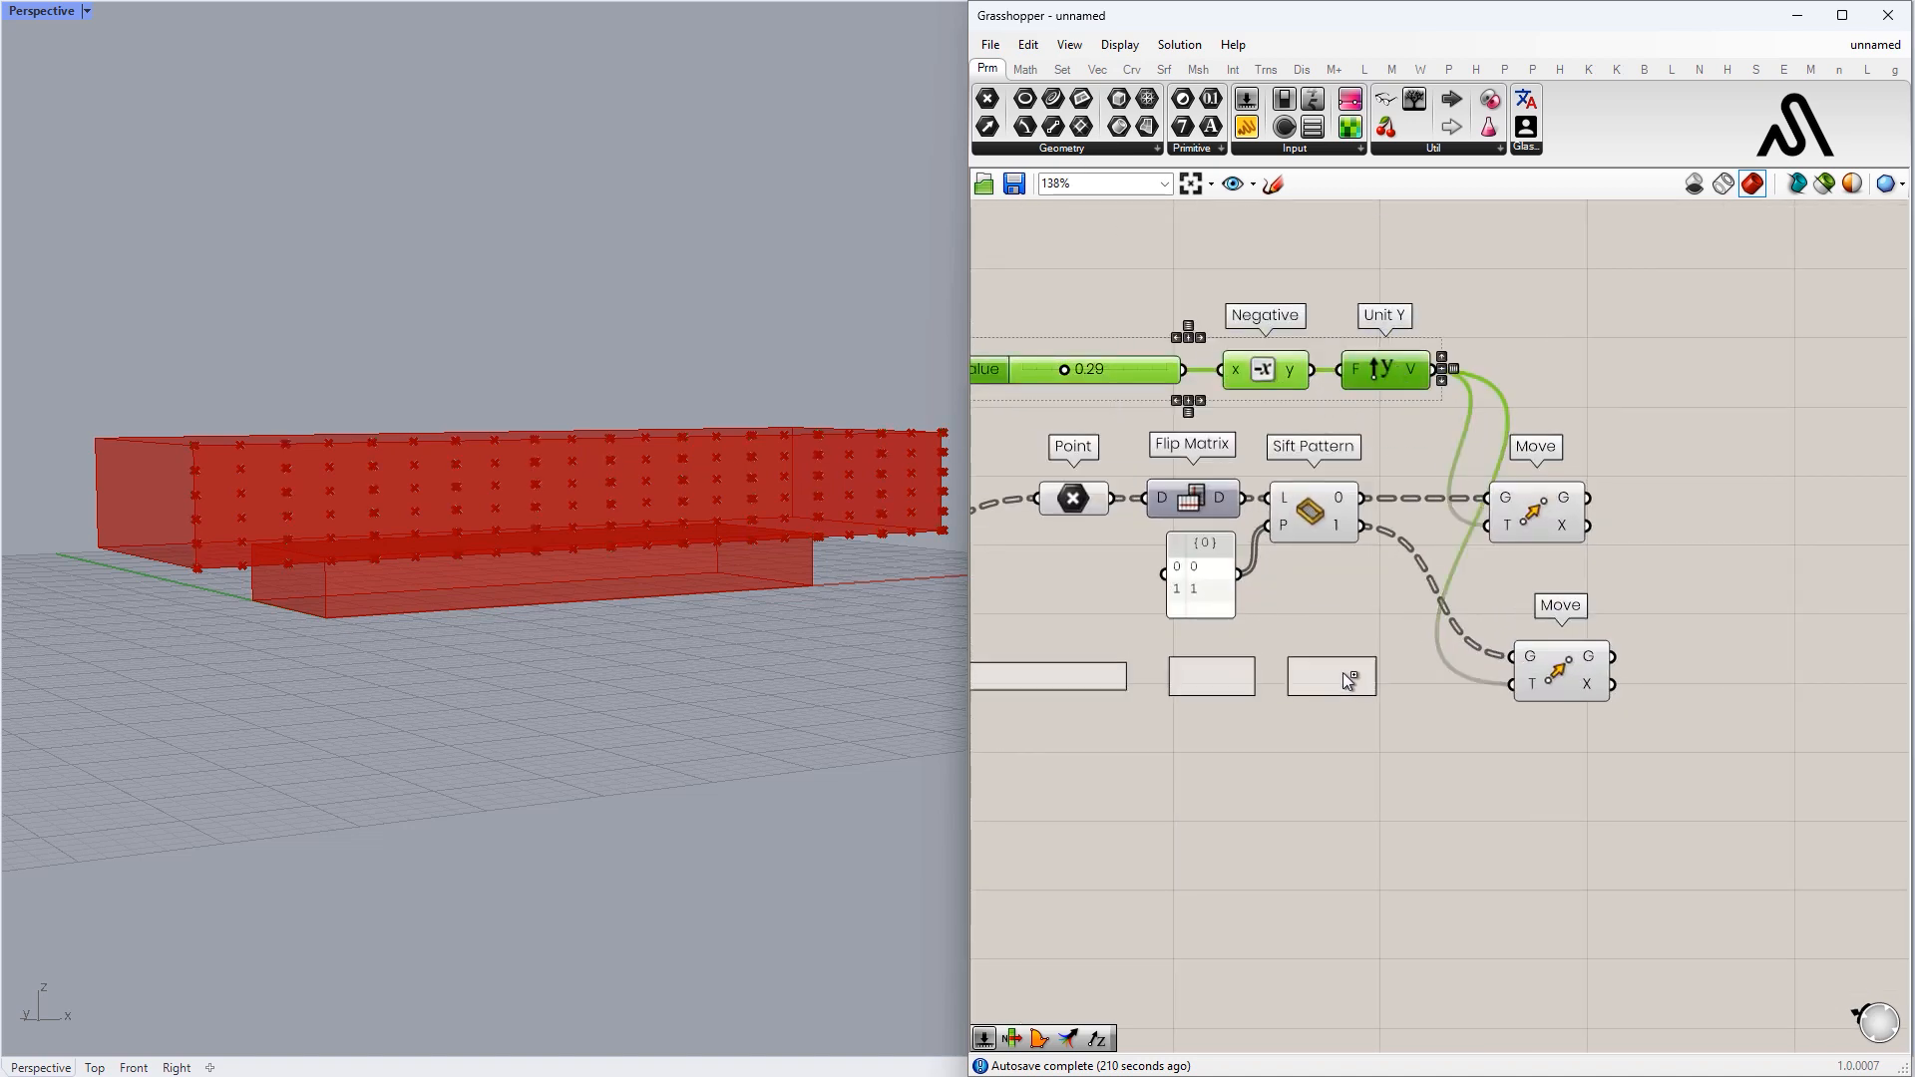
left_click_drag(1343, 674, 1360, 675, "alt")
left_click(1452, 760)
scroll(1473, 813, "up", 3)
left_click_drag(1337, 583, 1532, 593)
scroll(1572, 593, "down", 4)
- Position the duplicated slider chain beside the second Move and align the two Move components in one column
left_click_drag(1419, 671, 1207, 583)
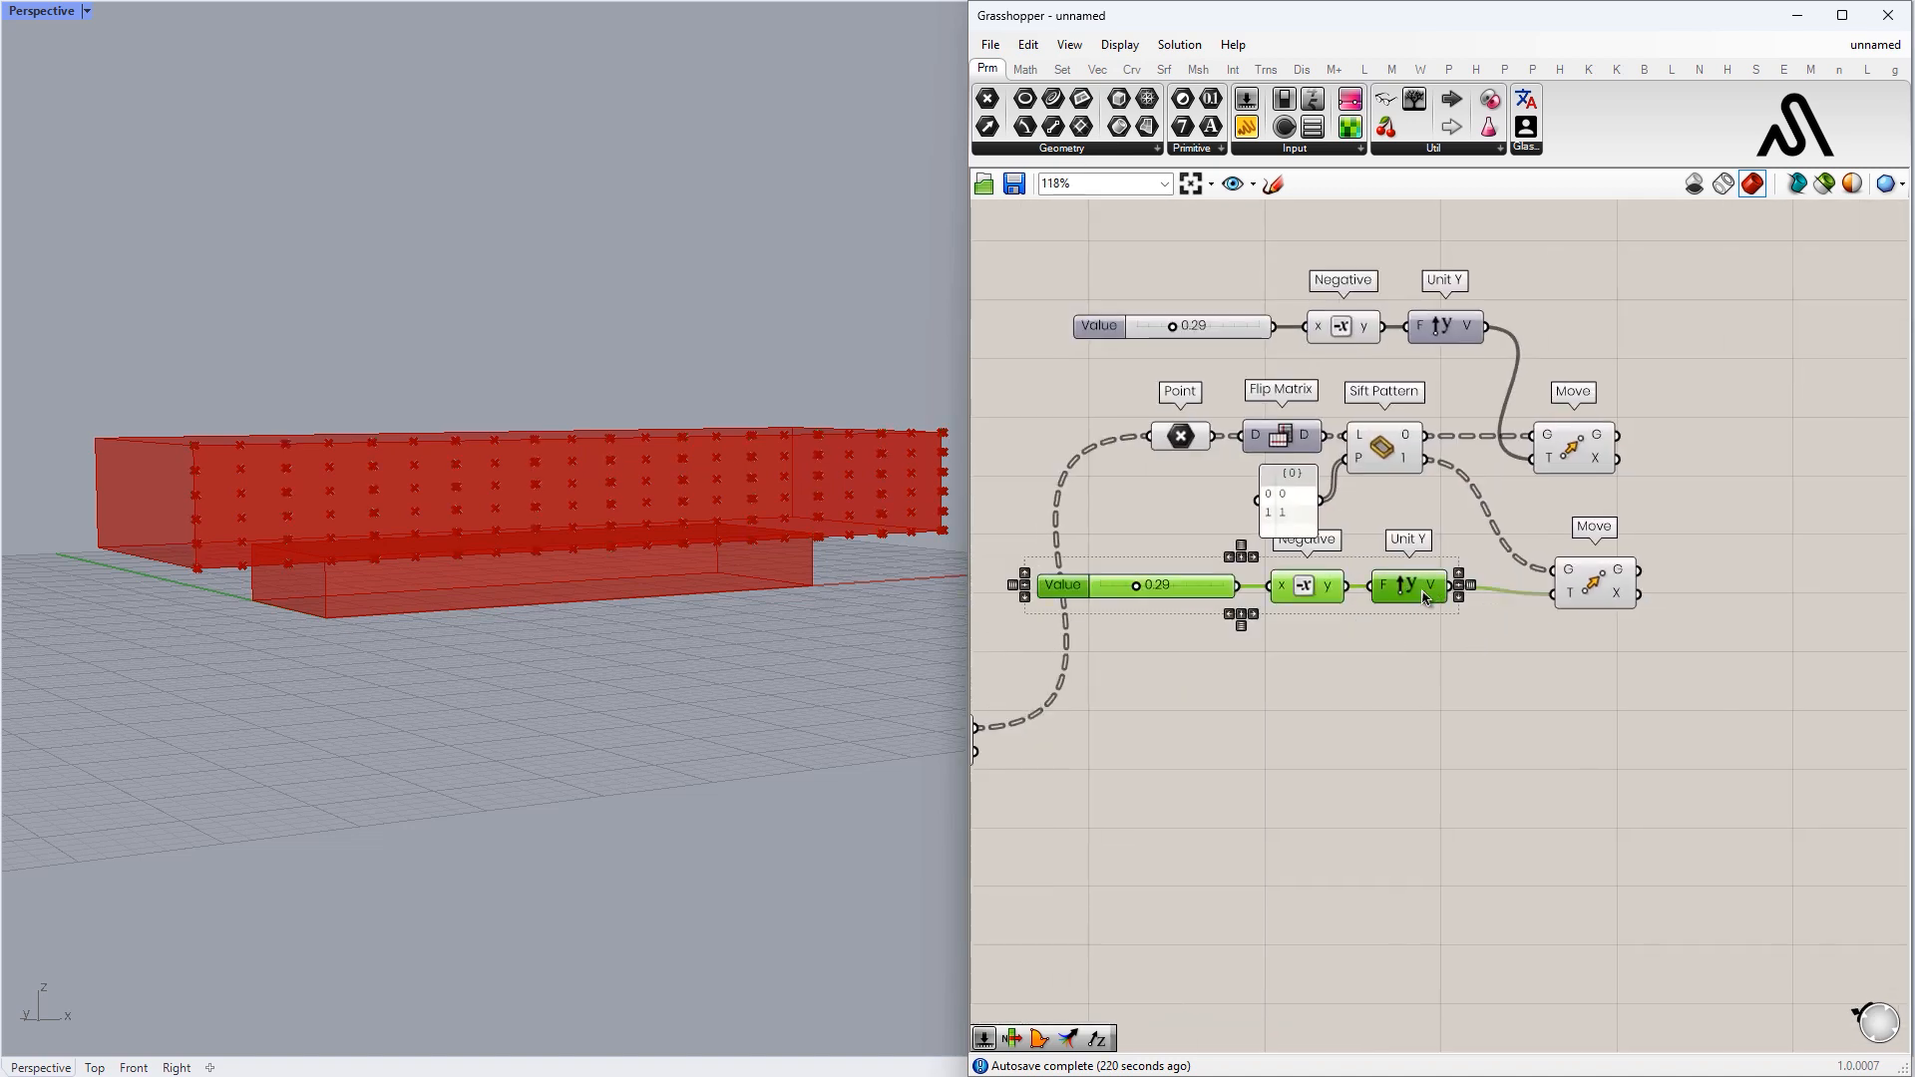
left_click_drag(1408, 596, 1485, 605)
scroll(1560, 625, "up", 3)
left_click_drag(1622, 549, 1625, 547)
scroll(1487, 600, "down", 3)
left_click_drag(1539, 440, 1555, 440)
left_click_drag(1668, 701, 1544, 423)
left_click(1570, 403)
left_click(1783, 377)
- Tidy the upper and lower slider, Negative and Unit Y chains into compact rows around Sift Pattern
left_click_drag(1490, 278, 1108, 356)
left_click_drag(1390, 327, 1386, 350)
left_click(1464, 302)
left_click_drag(1436, 639, 1257, 588)
left_click_drag(1440, 589, 1421, 591)
left_click(1421, 666)
scroll(1194, 599, "up", 2)
left_click_drag(1214, 585, 1228, 583)
scroll(1238, 581, "down", 3)
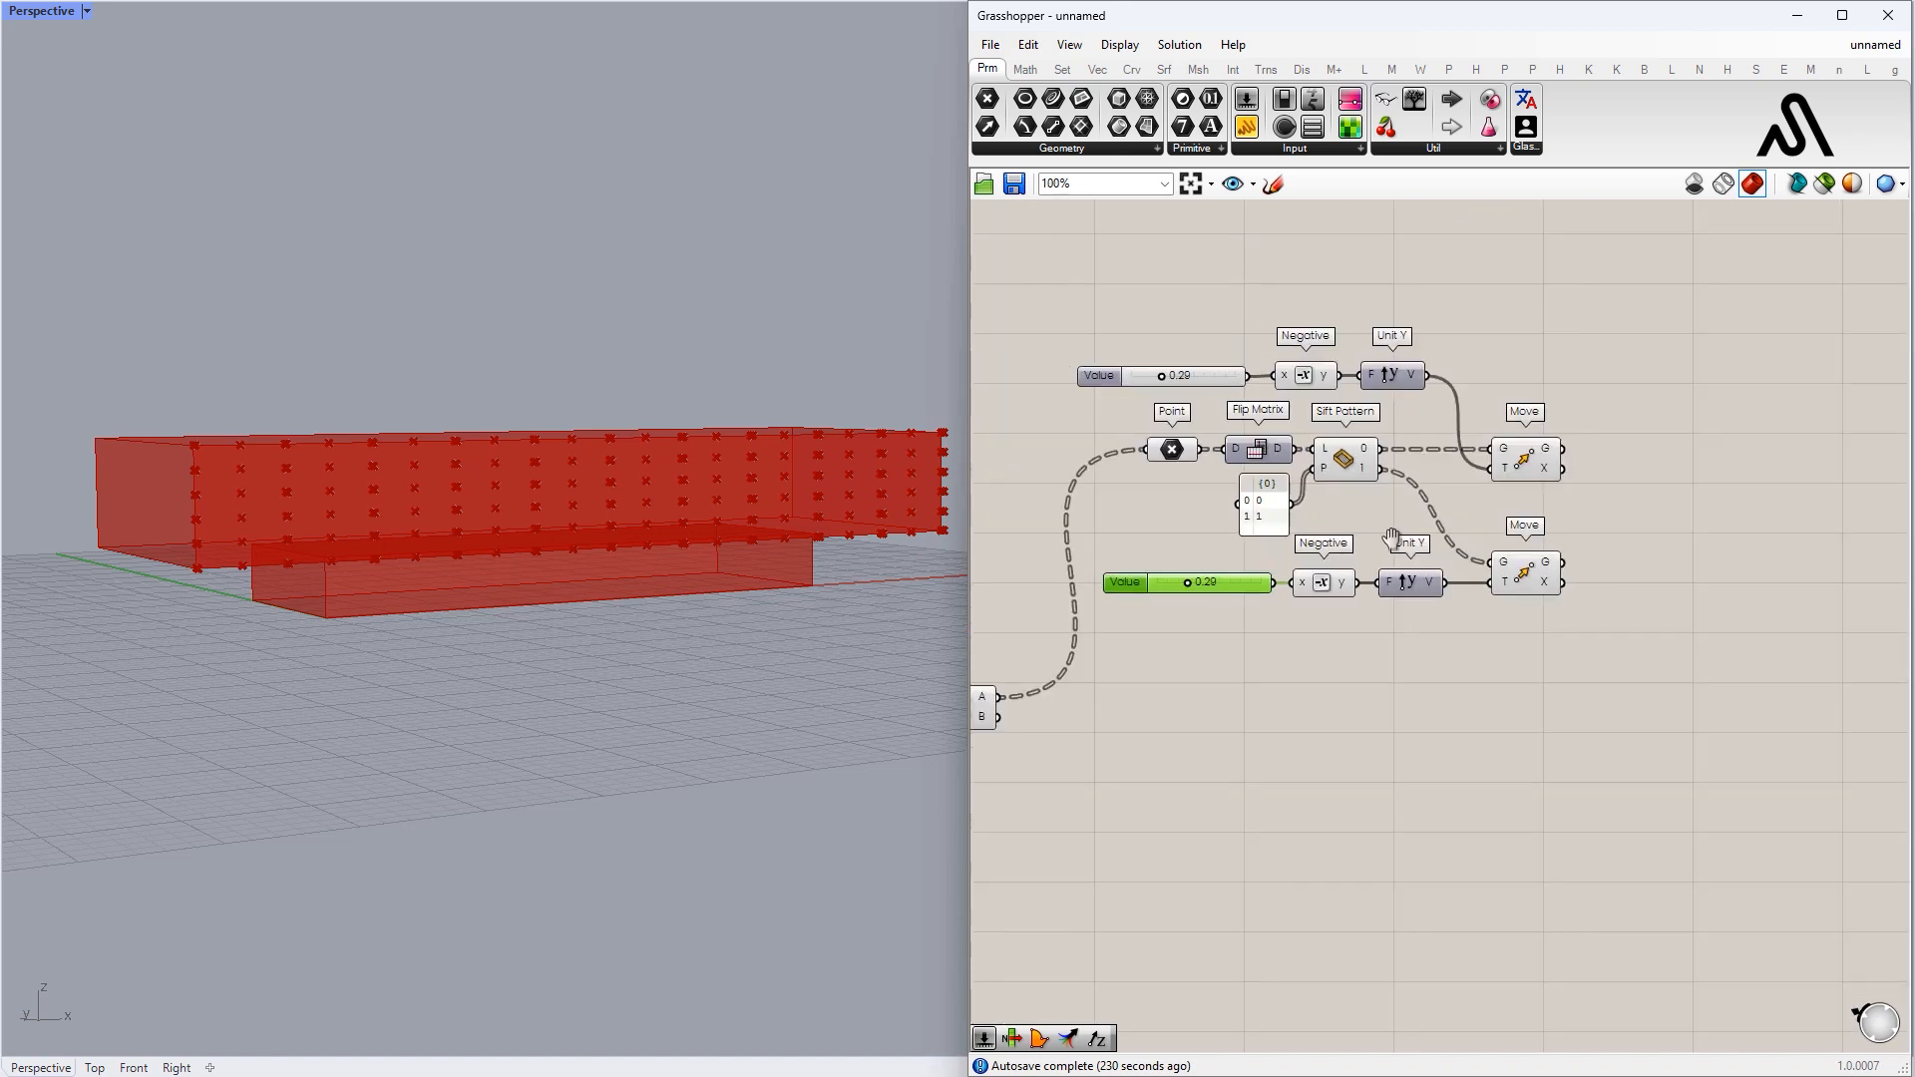
- Set the upper move distance slider to 0.31 and the lower one to 1.00
right_click_drag(1330, 549, 1427, 560)
scroll(1360, 601, "up", 3)
right_click_drag(1208, 496, 1261, 656)
scroll(1258, 653, "down", 1)
left_click_drag(1252, 451, 1257, 452)
scroll(1259, 469, "down", 3)
right_click_drag(1489, 731, 1483, 662)
left_click(1483, 663)
scroll(1479, 653, "up", 3)
- Turn off the preview of the Sift Pattern group and the lower slider chain
left_click_drag(1514, 692, 1152, 376)
middle_click(1154, 376)
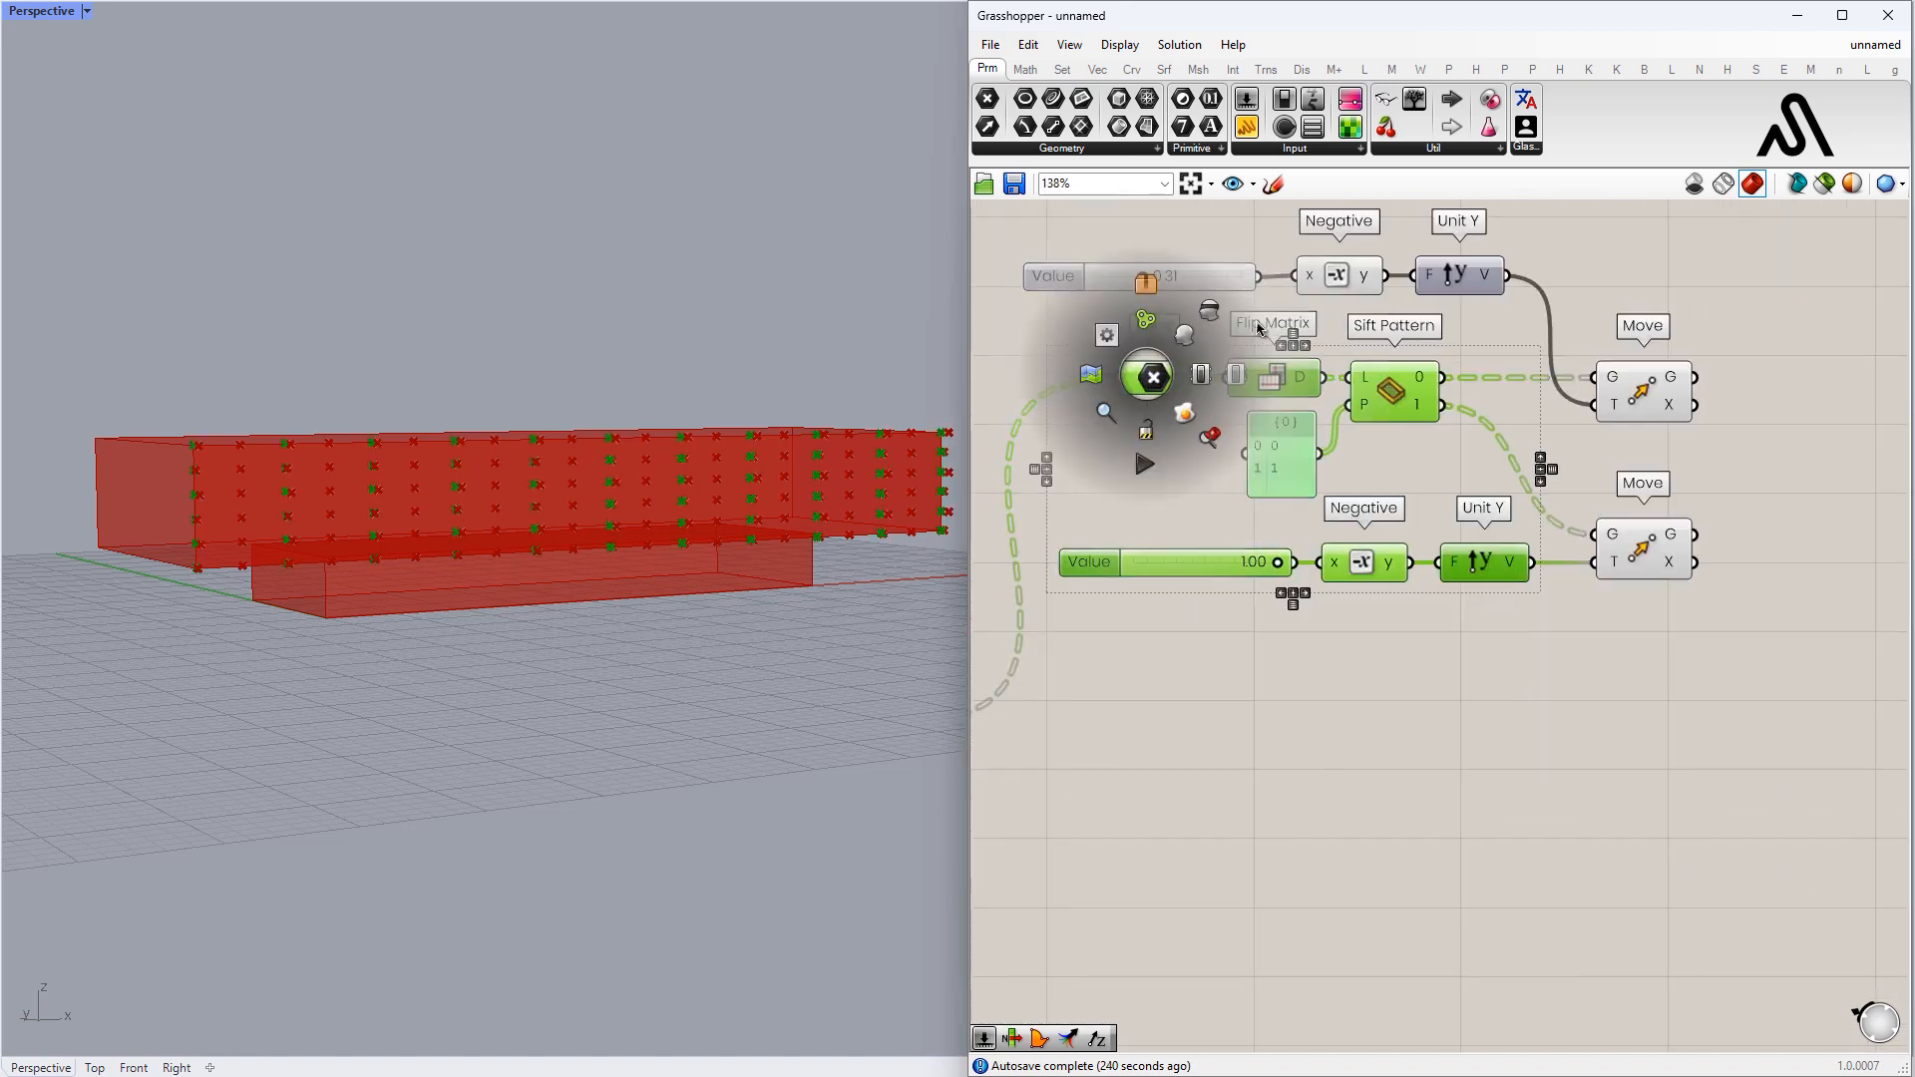
left_click(1108, 333)
left_click(1479, 368)
right_click_drag(1616, 439, 1325, 437)
left_click(1355, 540)
- Add a Combine Data component and connect the geometry outputs of both Move components to its 0 and 1 inputs
double_click(1447, 460)
type("combine")
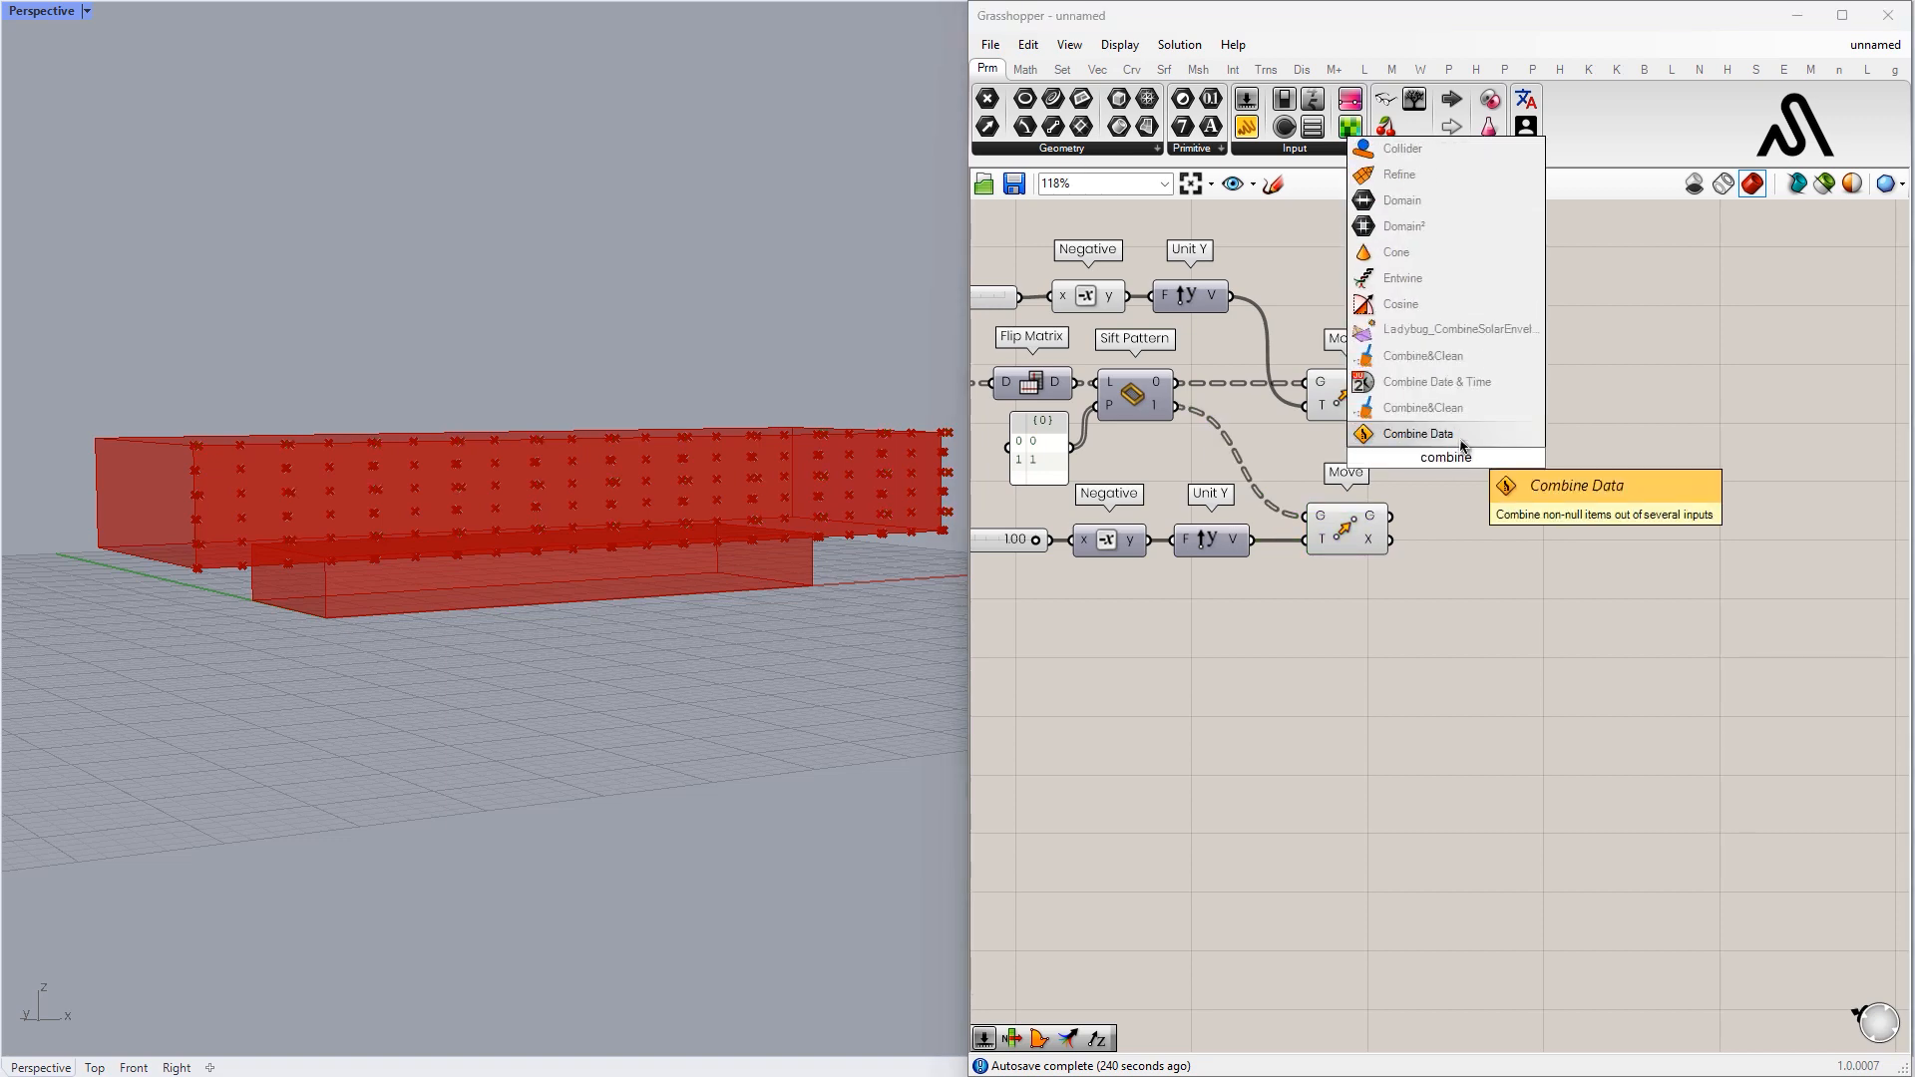
left_click(1461, 444)
scroll(1461, 445, "up", 2)
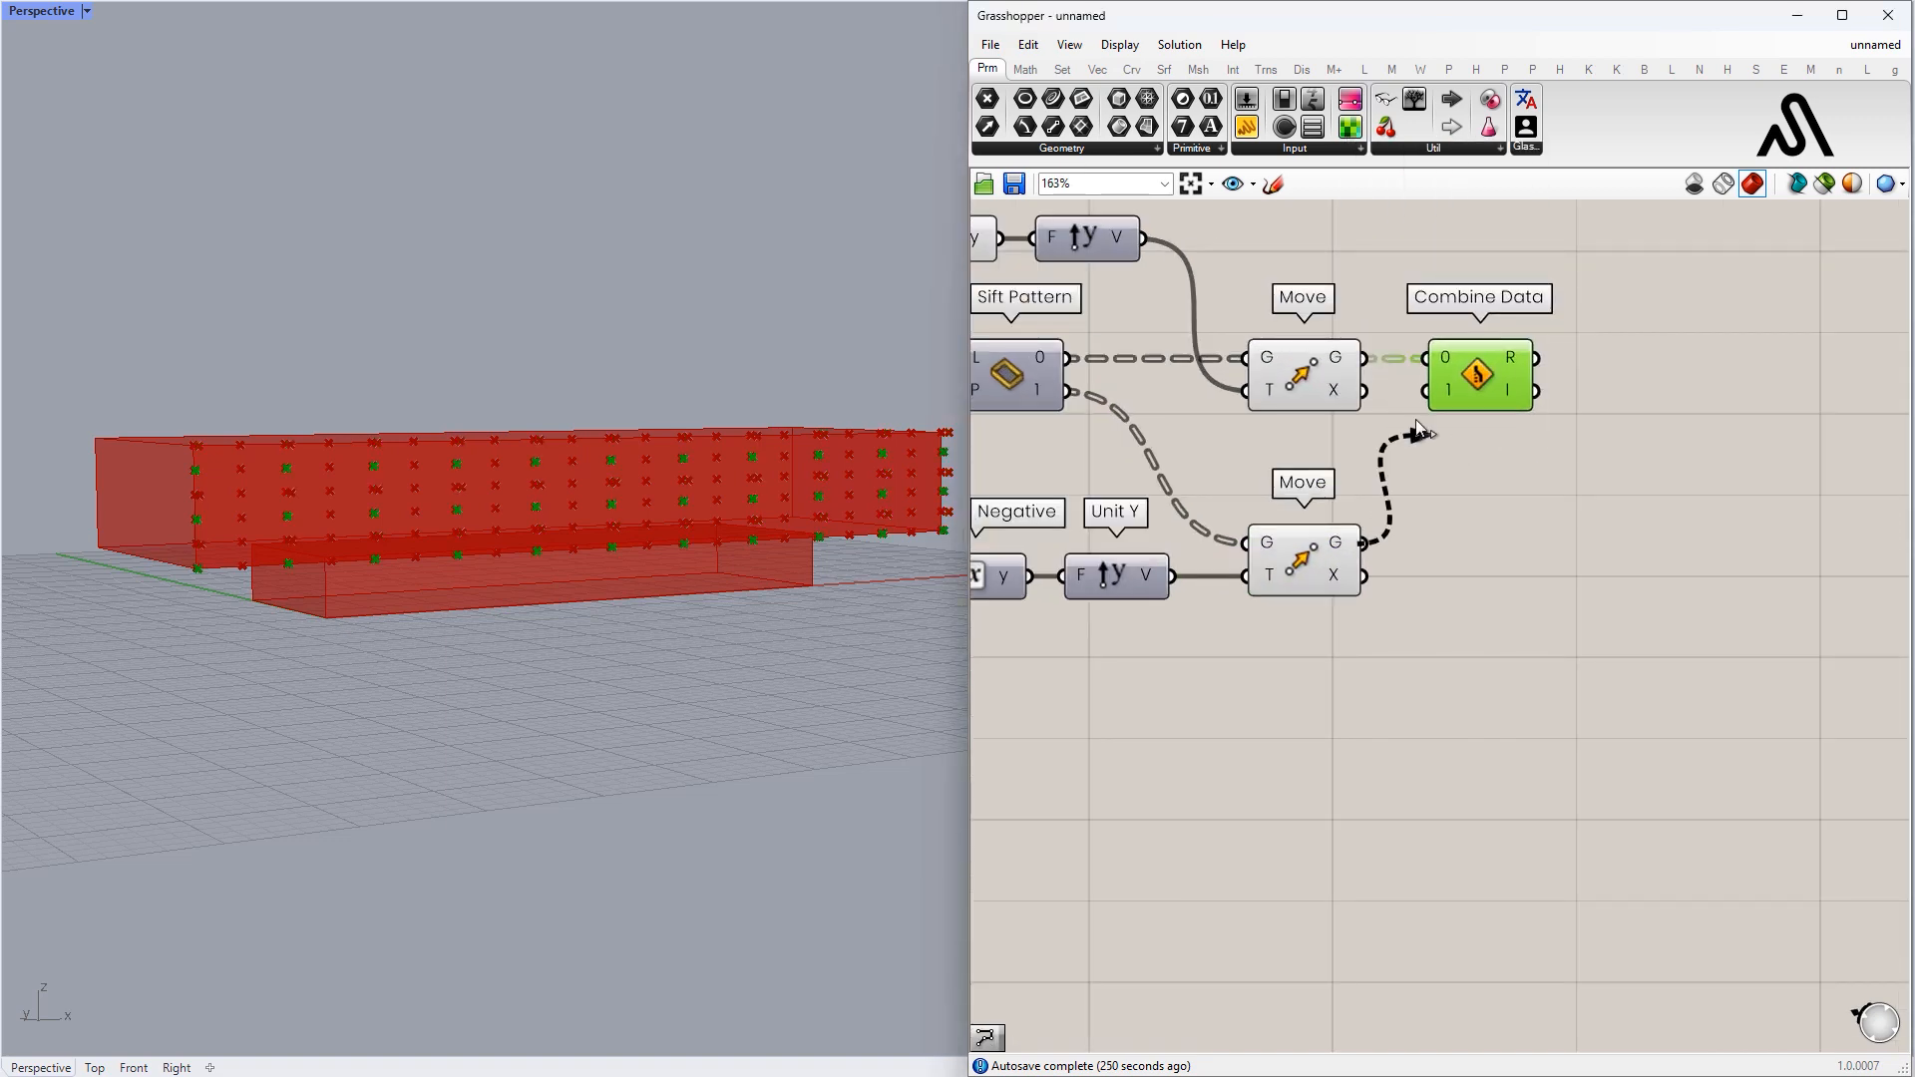
right_click_drag(639, 544, 788, 529)
- Turn off the preview of both Move components
scroll(1593, 570, "down", 2)
left_click_drag(1406, 612, 1367, 429)
middle_click(1367, 429)
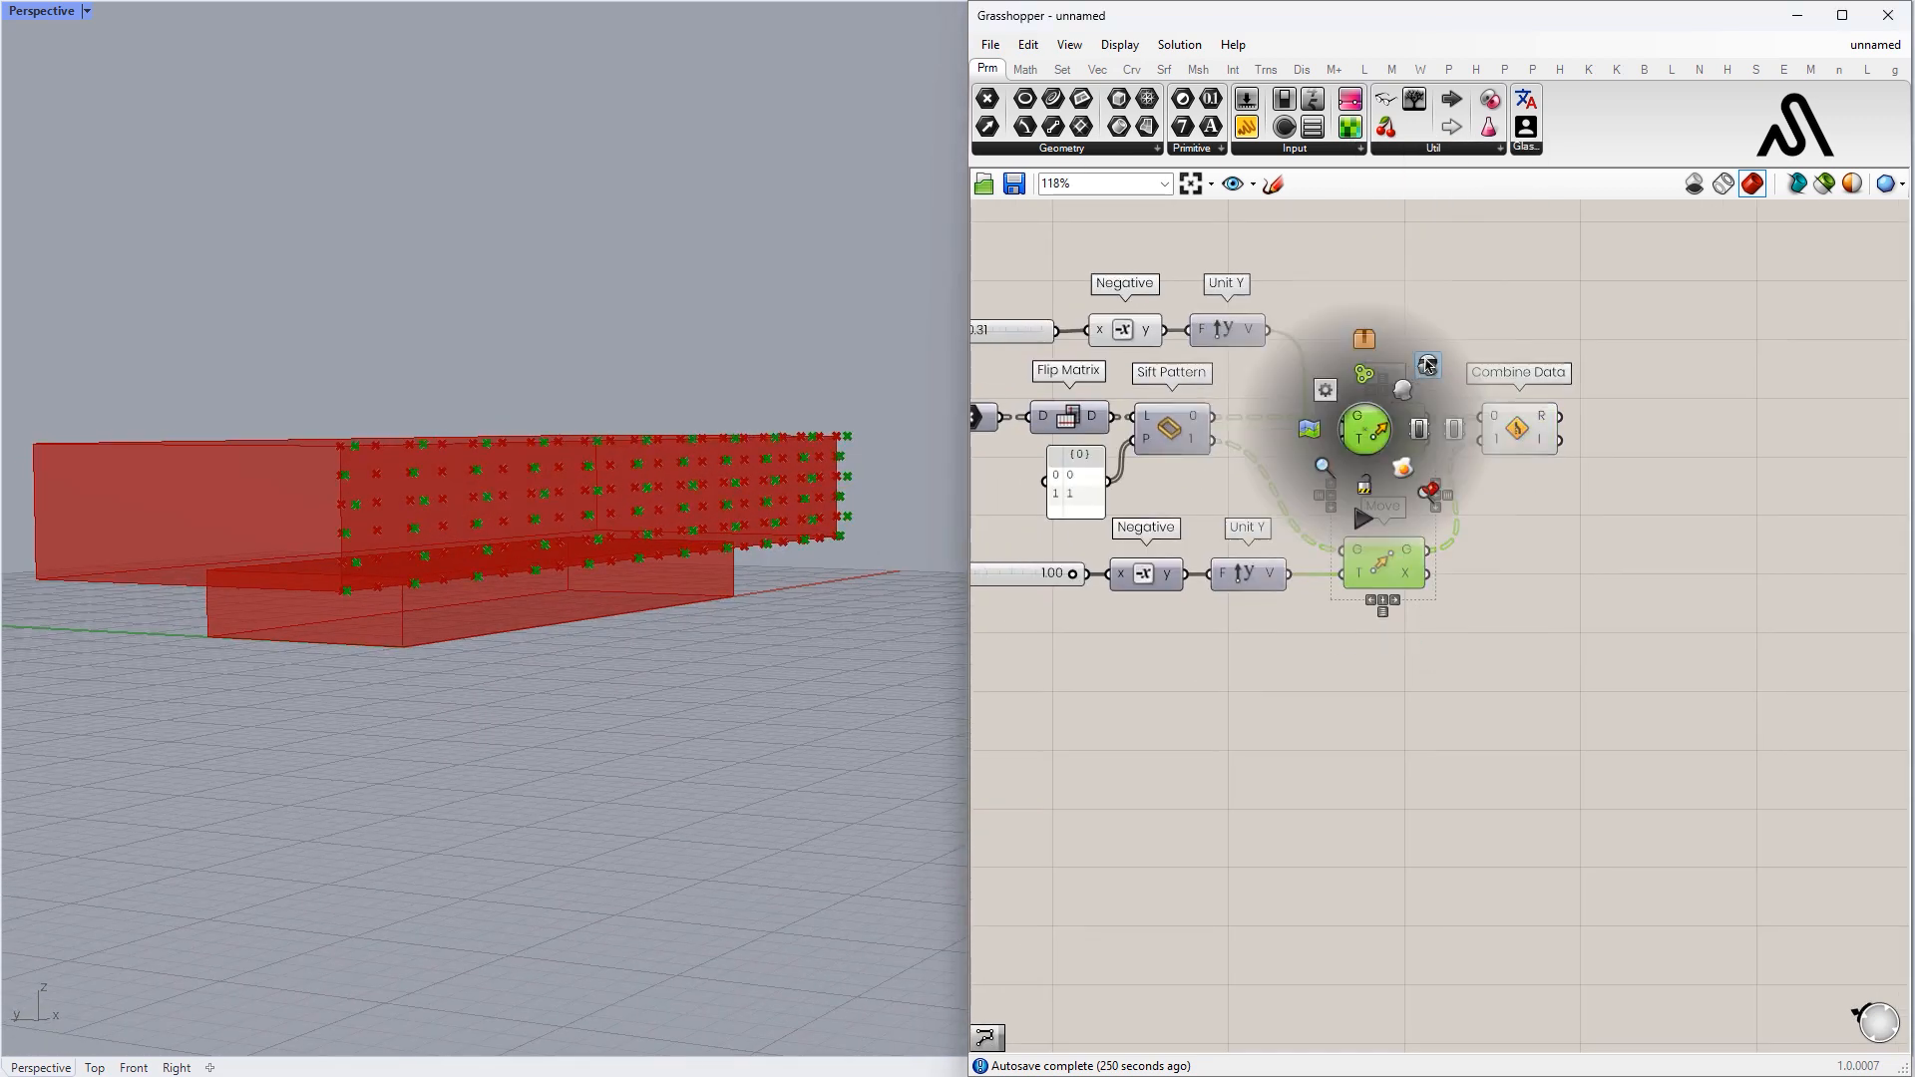
left_click(1321, 385)
scroll(1523, 431, "up", 3)
left_click(1523, 437)
- Add a PolyLine component and connect the Combine Data result output to its vertices input
right_click_drag(1666, 454, 1338, 458)
double_click(1337, 449)
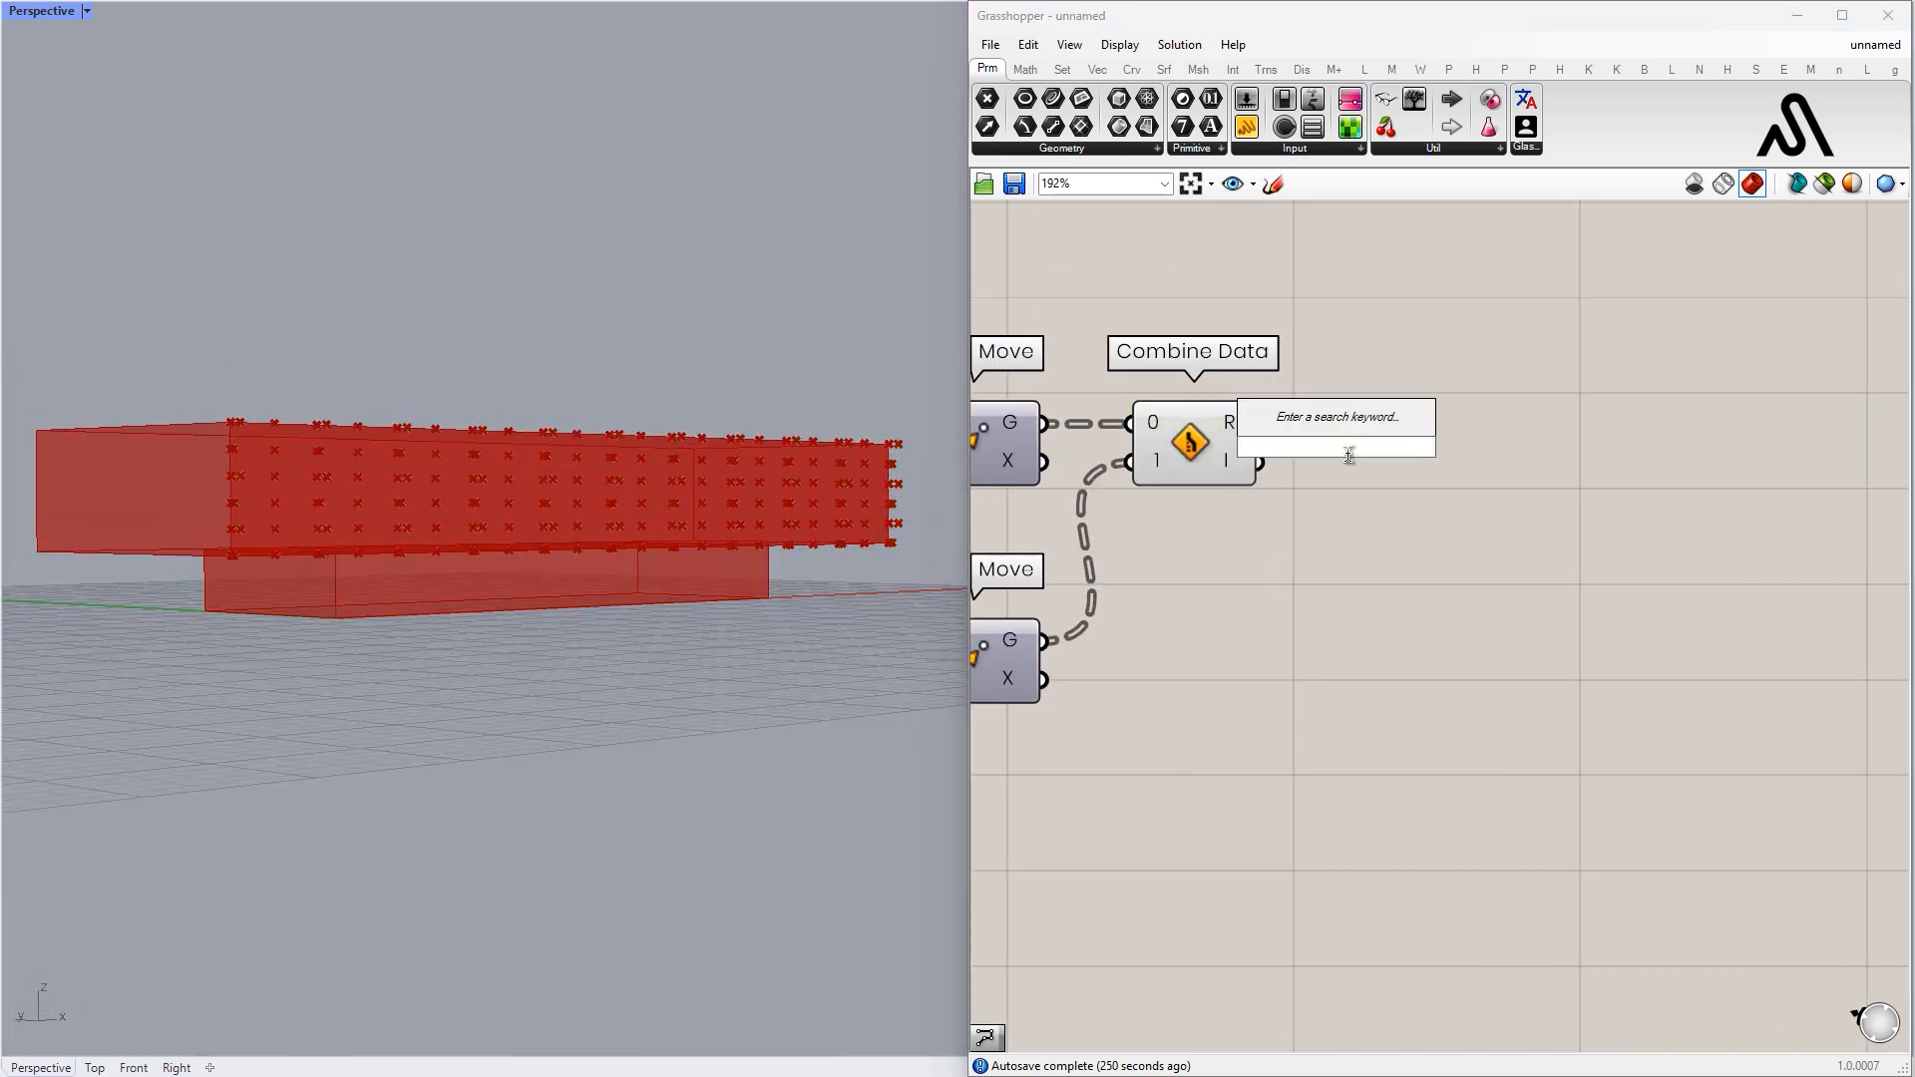
type("po")
left_click(1323, 431)
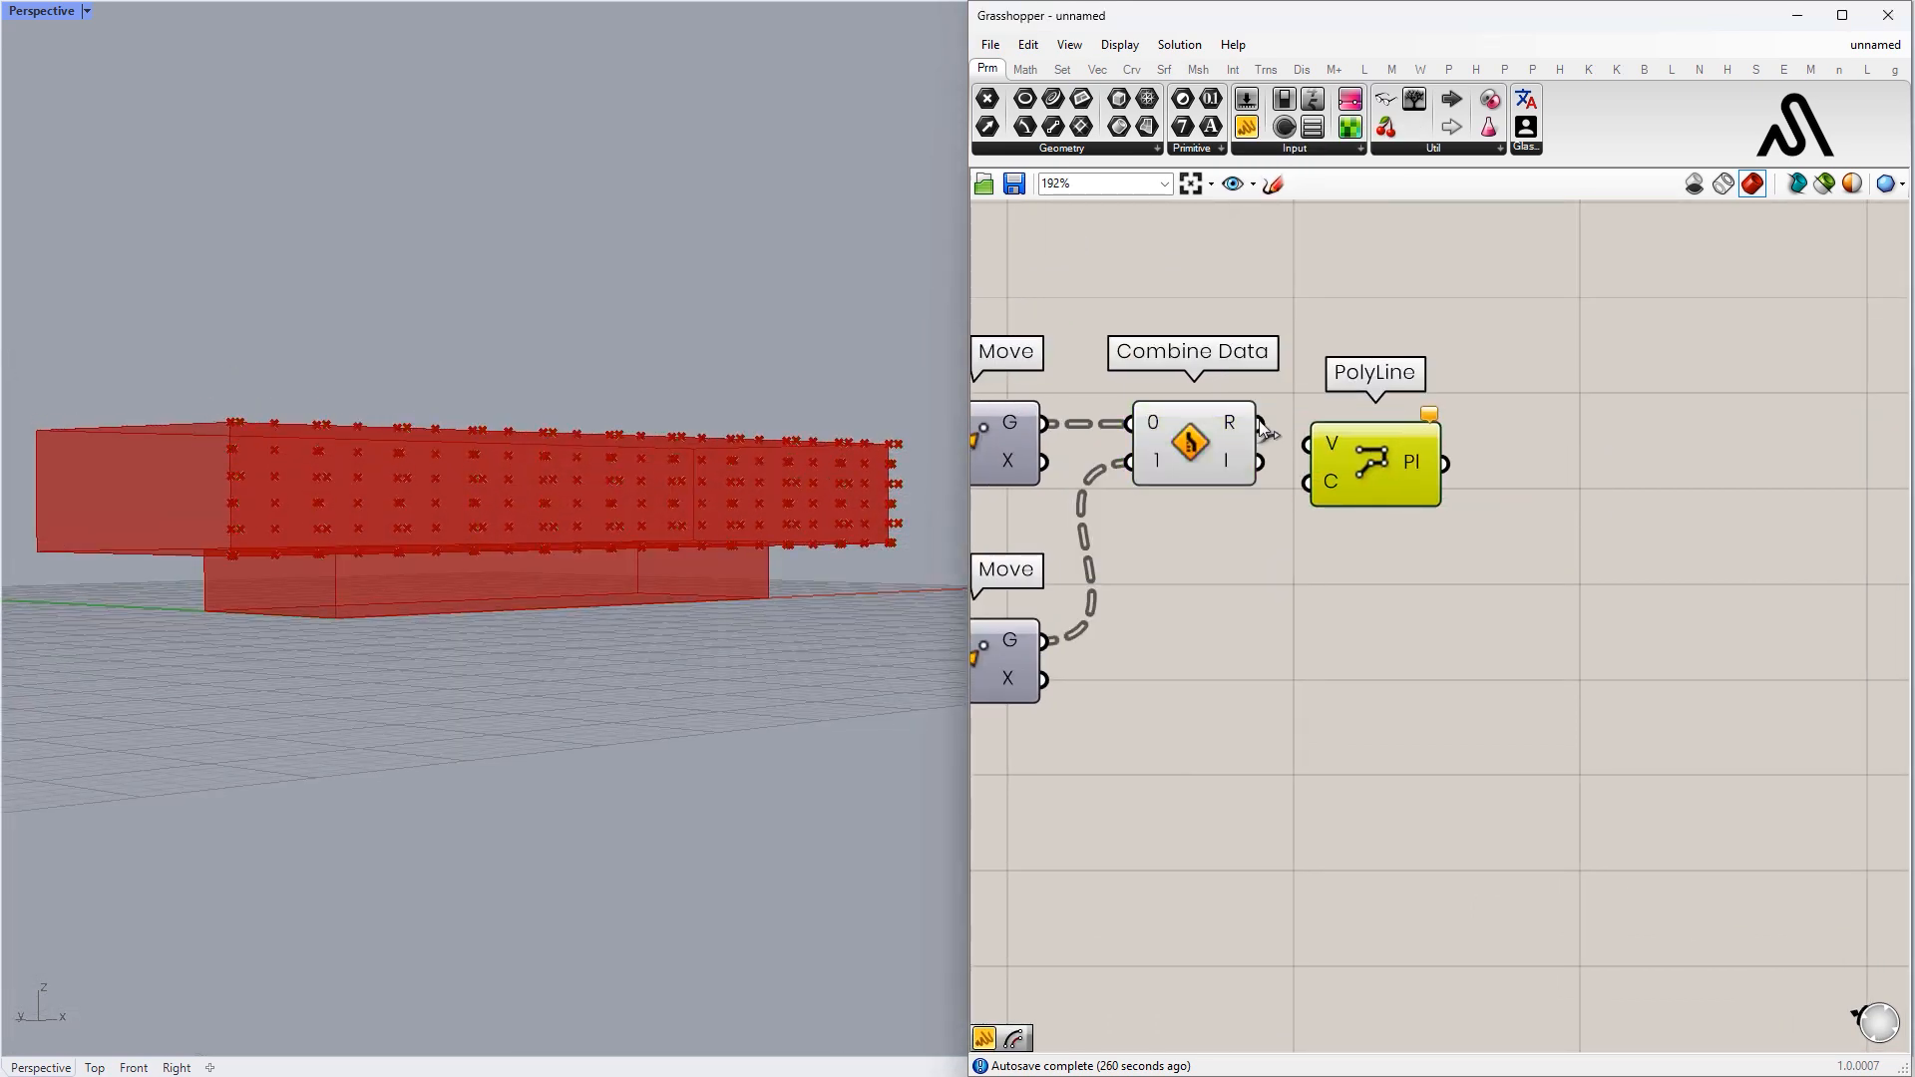
left_click_drag(1262, 425, 1307, 443)
left_click_drag(1375, 449, 1459, 428)
- Try the upper move distance slider at 0.86, and return it to 0.31
right_click_drag(590, 517, 675, 509)
scroll(1118, 546, "down", 3)
right_click_drag(1119, 547, 1777, 553)
scroll(1304, 585, "up", 4)
scroll(1322, 484, "down", 2)
right_click_drag(1322, 484, 1329, 546)
scroll(1336, 395, "up", 2)
left_click(1356, 342)
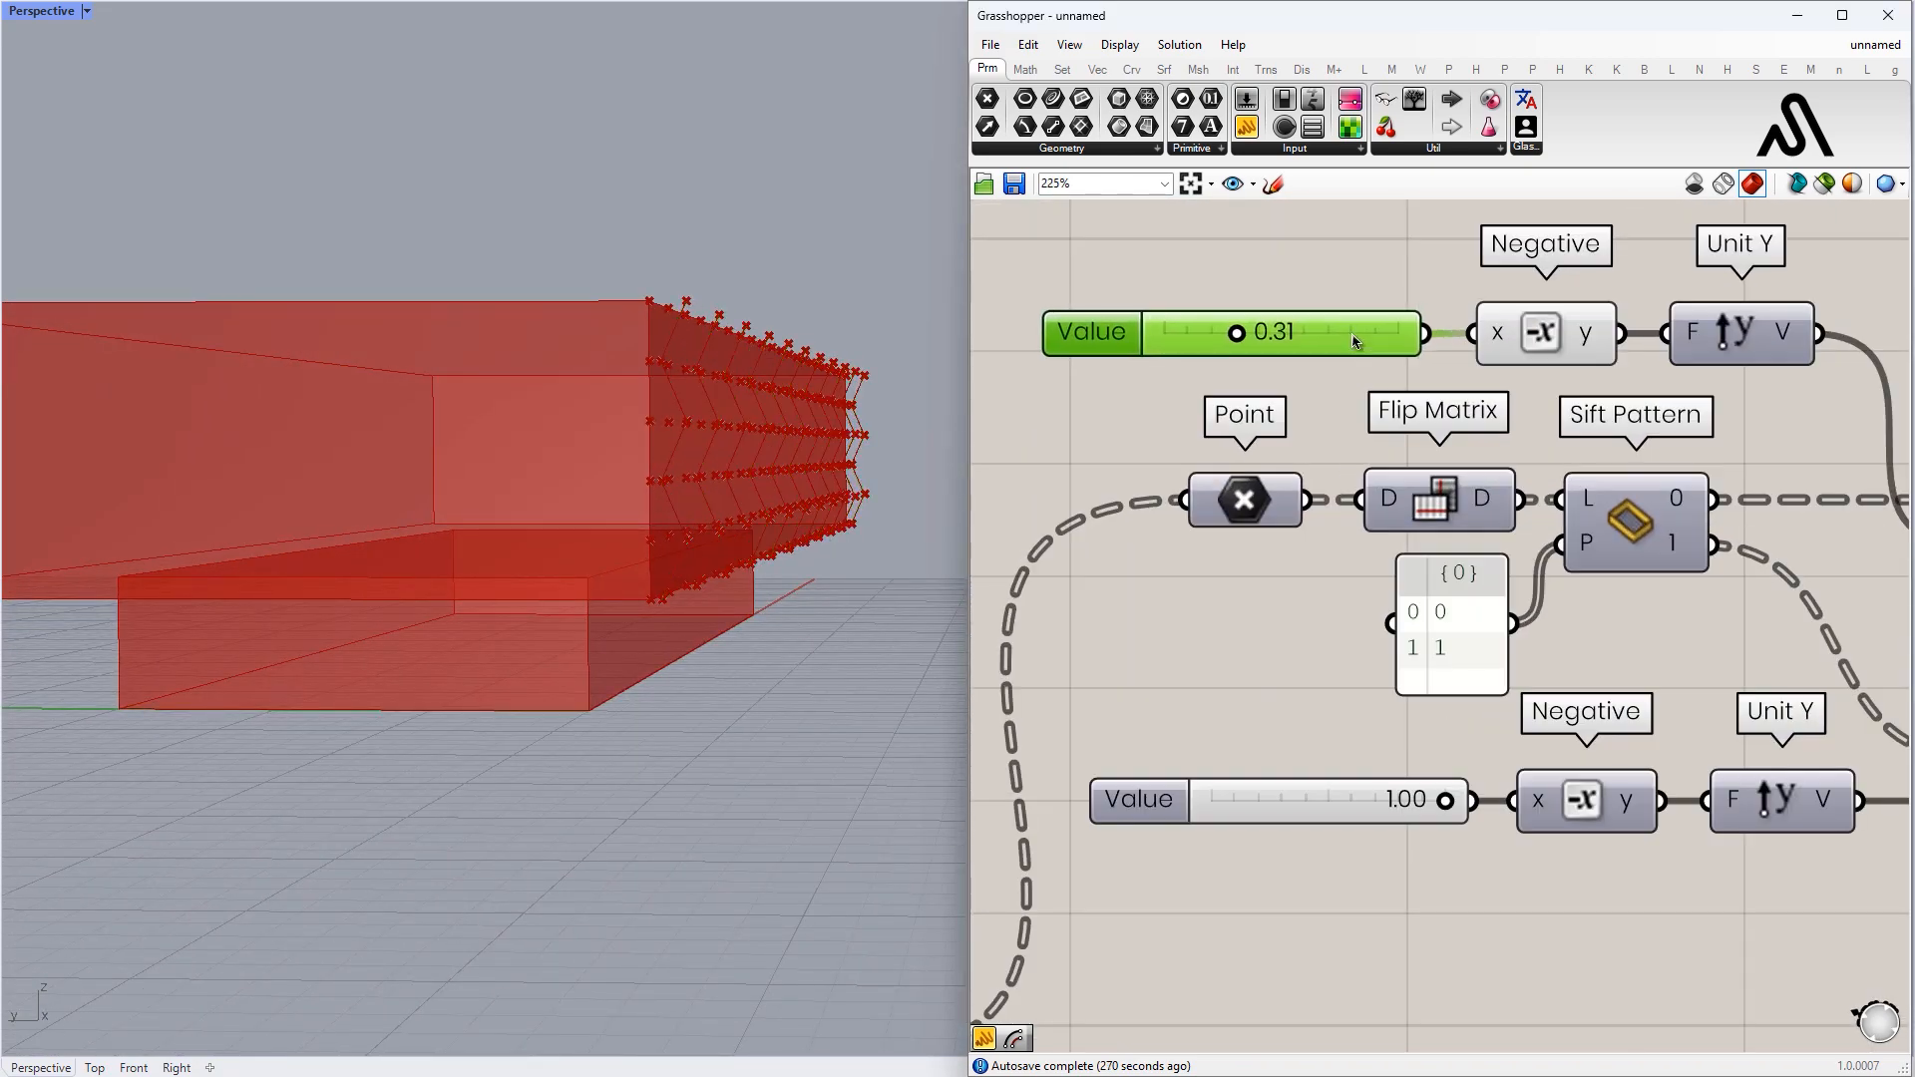
scroll(1280, 335, "up", 2)
right_click_drag(889, 432, 761, 466)
scroll(792, 442, "down", 5)
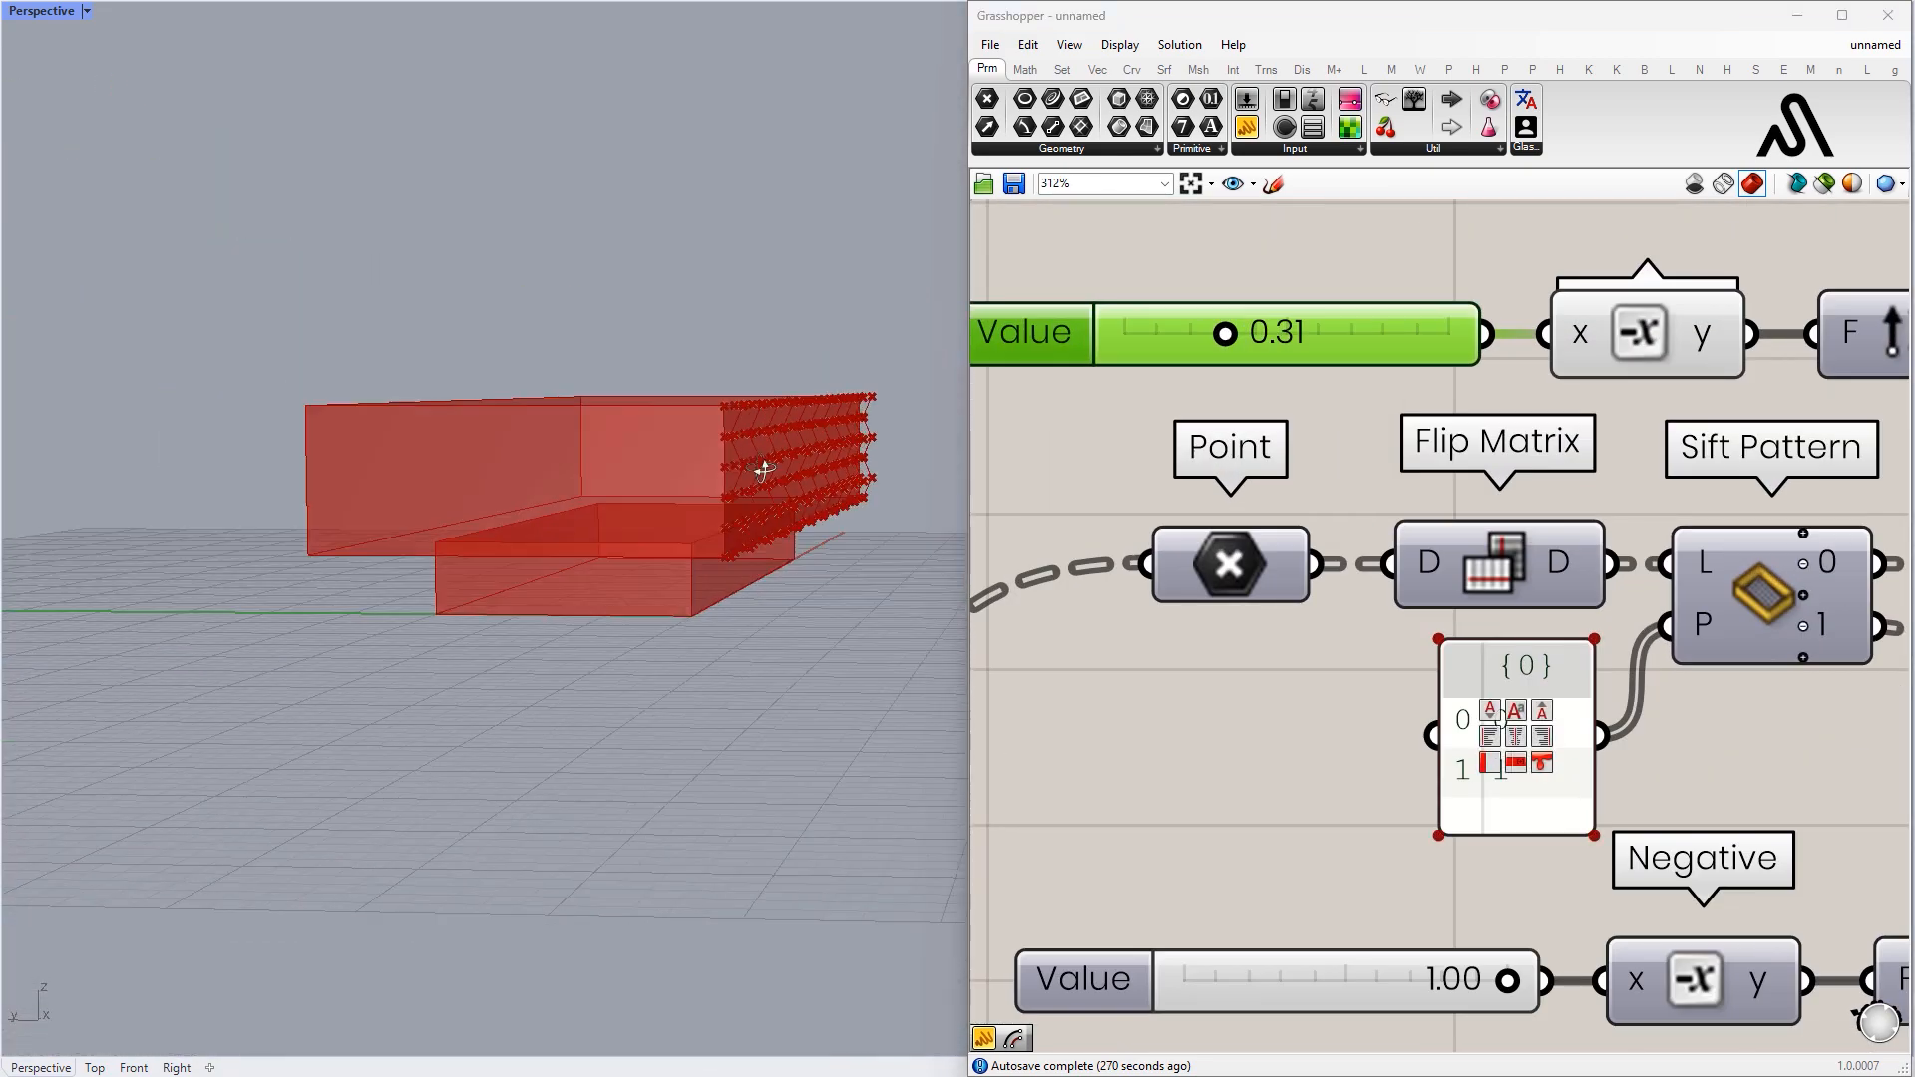
scroll(761, 465, "up", 4)
left_click_drag(1144, 333, 1403, 333)
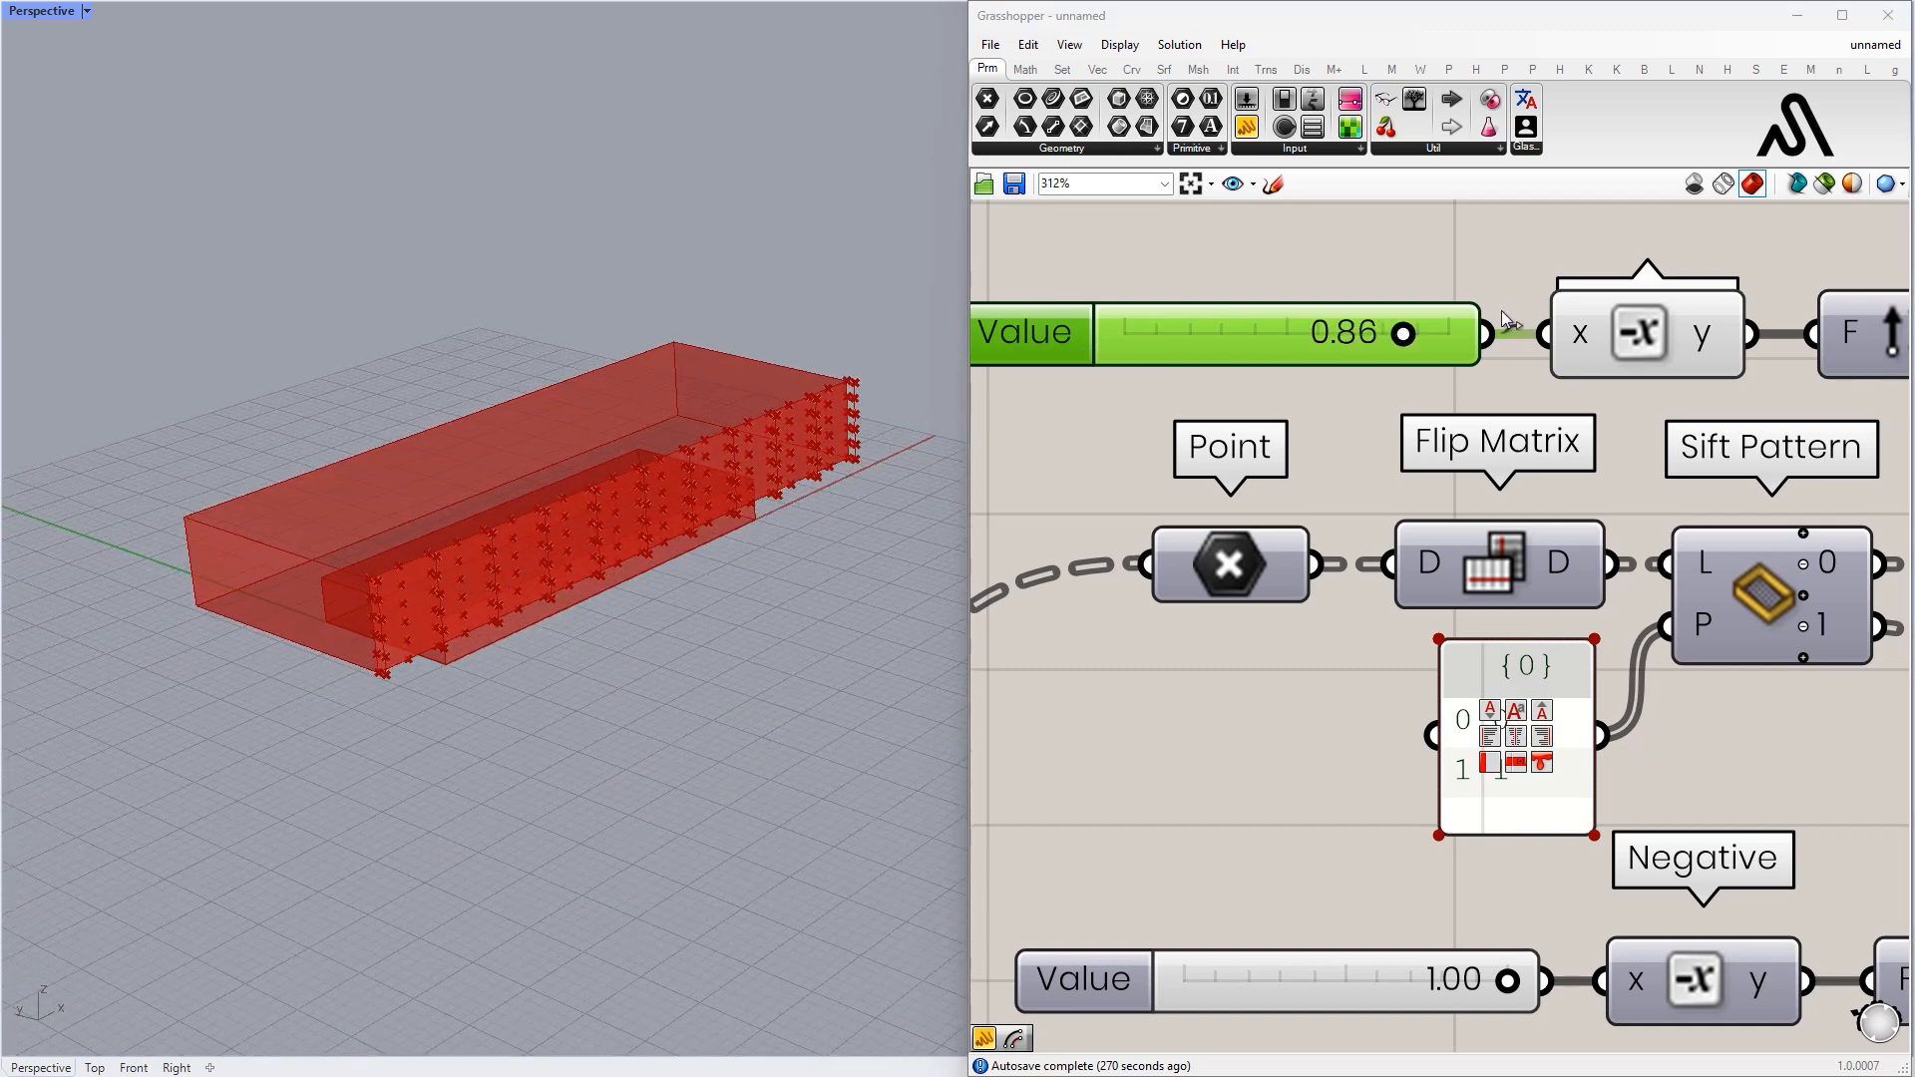
left_click_drag(1128, 355, 1191, 355)
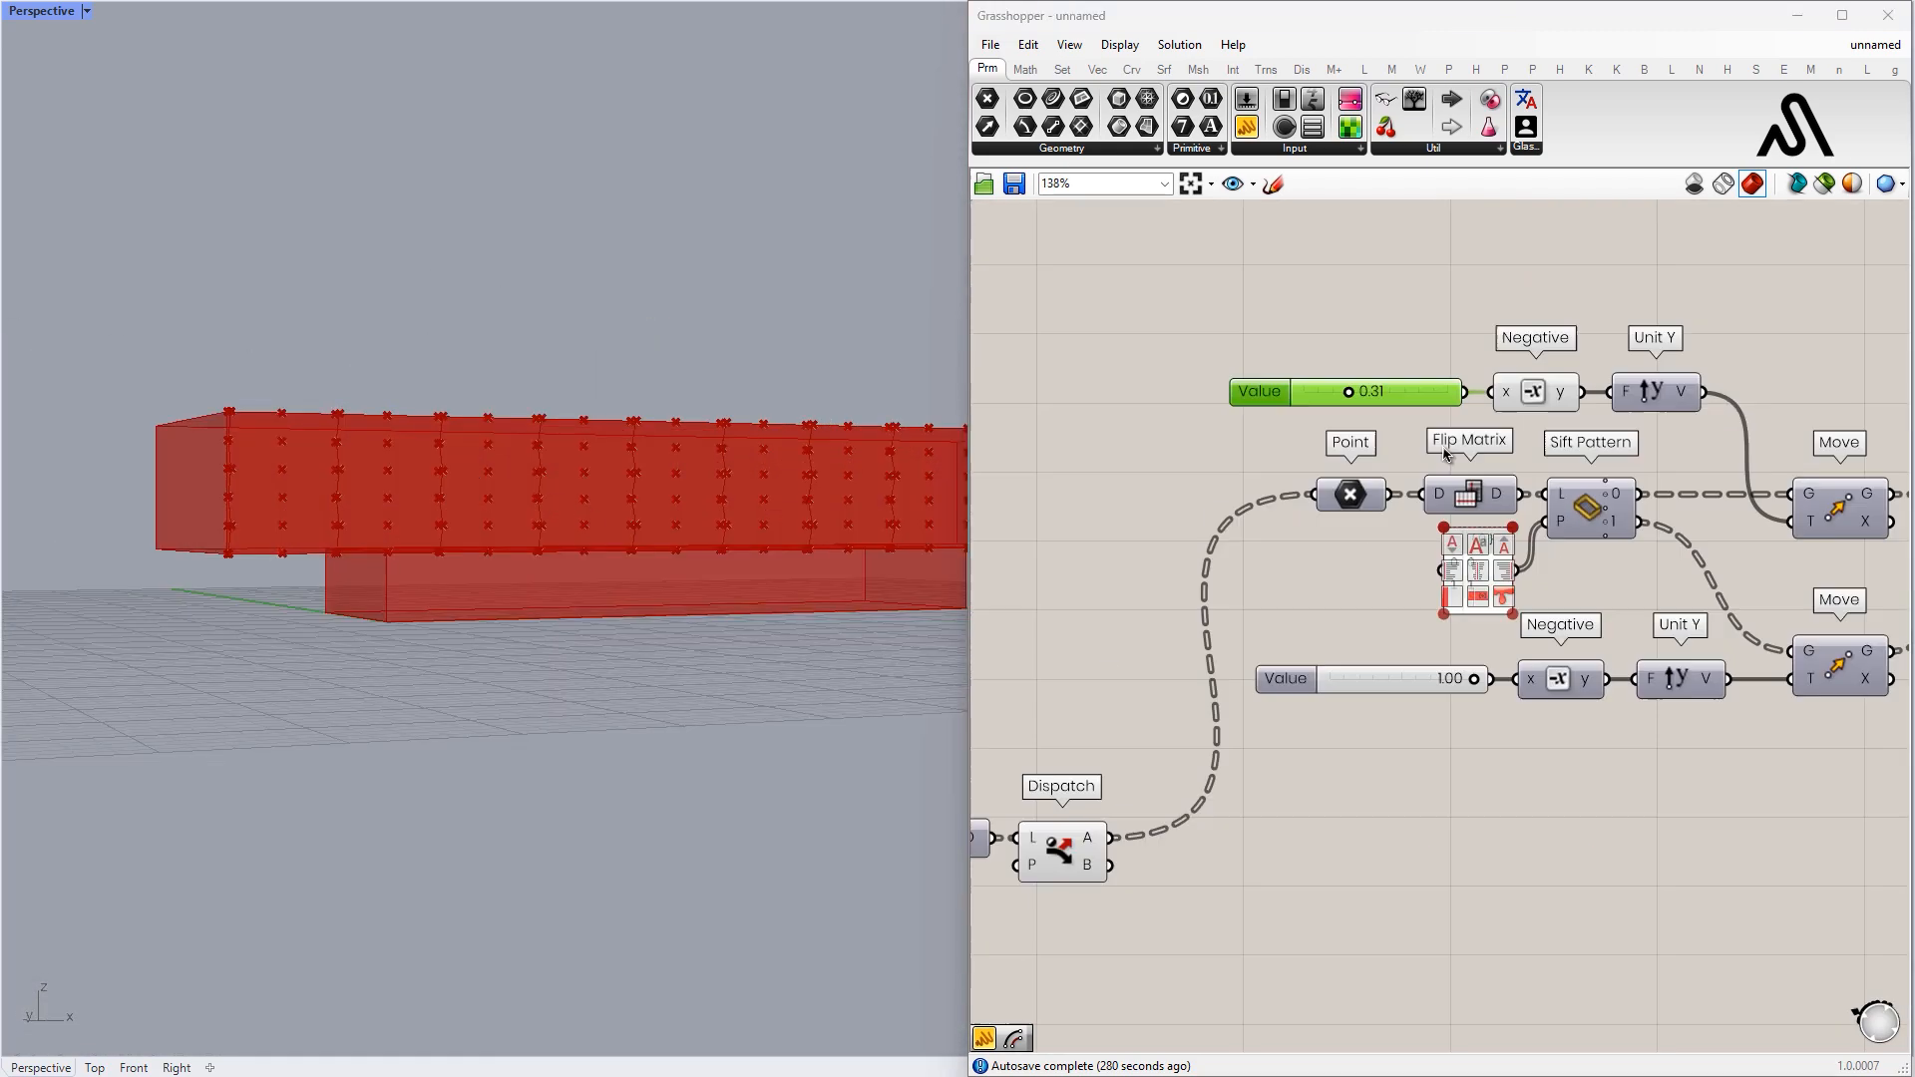
- Select the Point component and examine the original front-face points against the zigzag polylines
scroll(1157, 562, "up", 3)
left_click(1157, 562)
scroll(1157, 562, "down", 2)
left_click(1253, 553)
right_click_drag(1508, 406, 1329, 464)
right_click_drag(1444, 451, 1517, 360)
left_click(1027, 521)
middle_click(1022, 521)
right_click_drag(1021, 521, 1244, 463)
scroll(1237, 457, "up", 2)
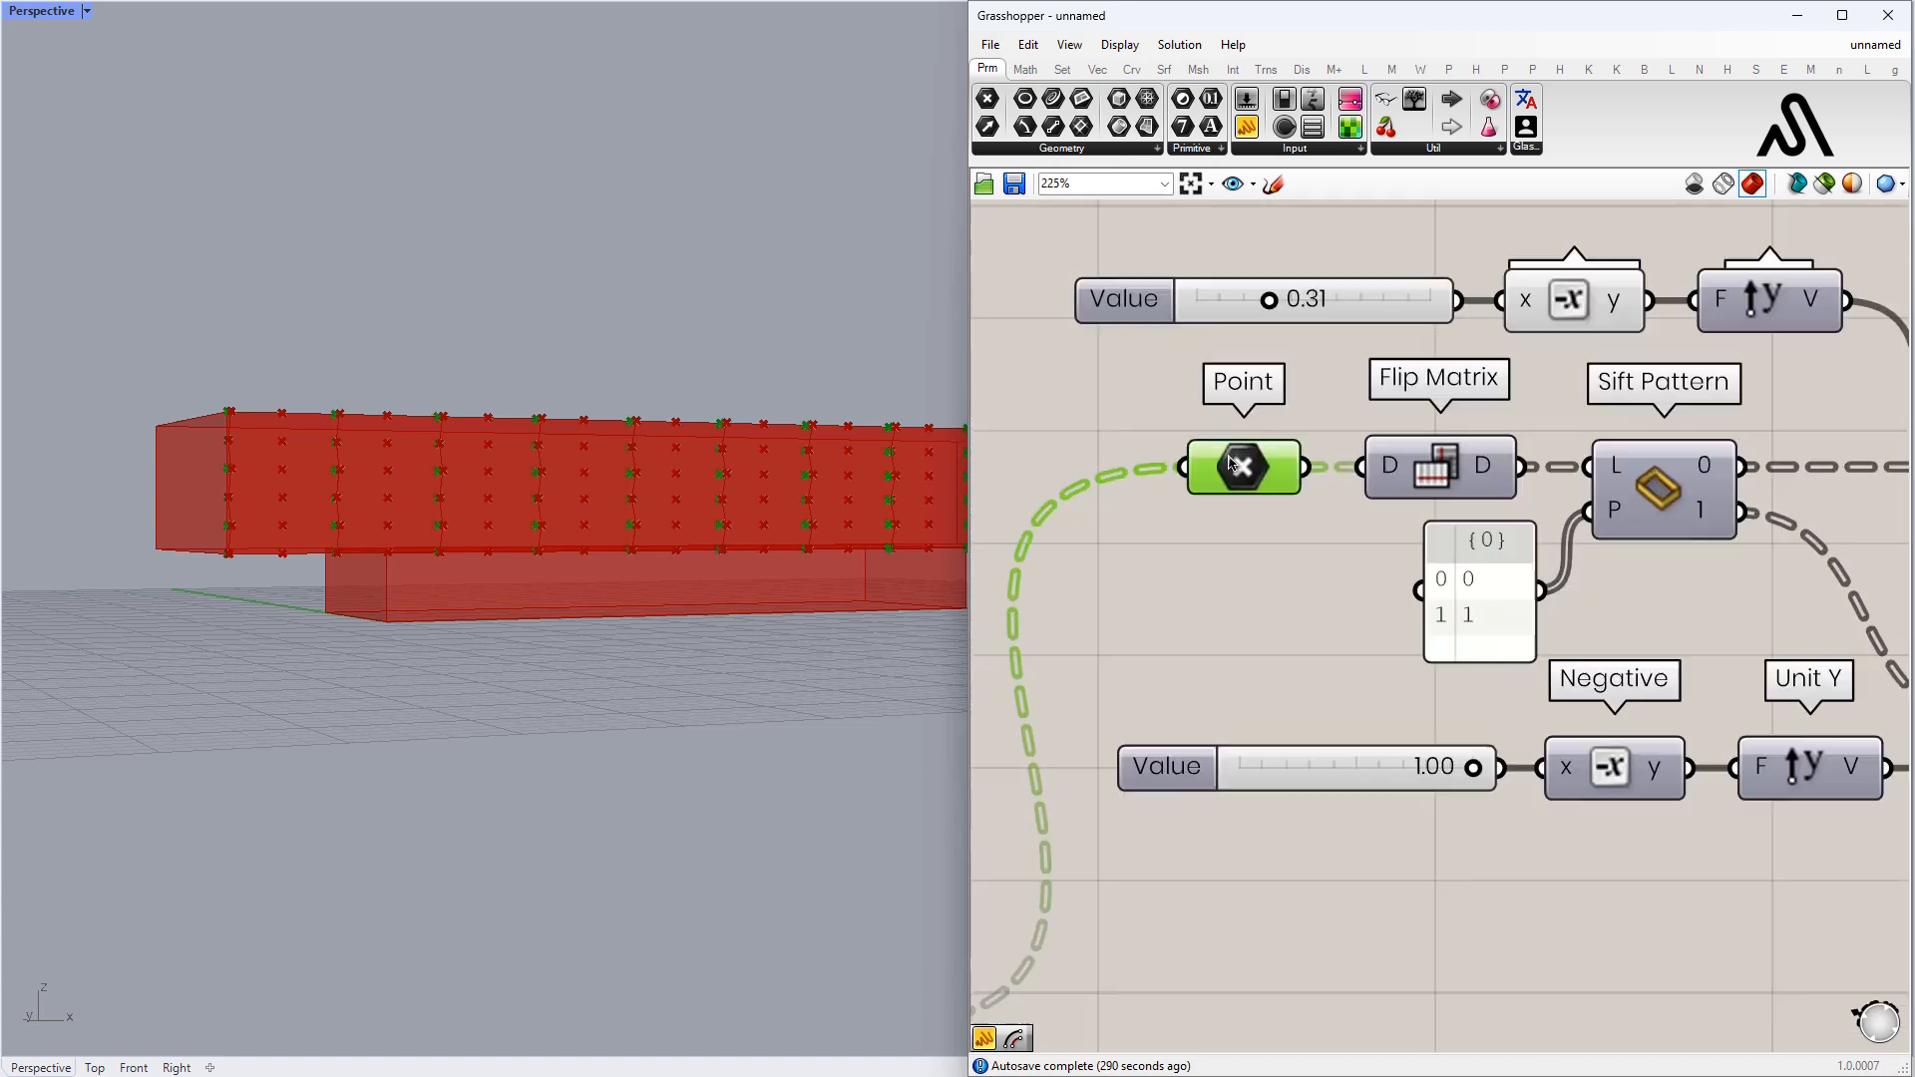
mouse_move(449, 524)
right_mouse_down()
mouse_move(569, 563)
mouse_move(465, 530)
right_mouse_up()
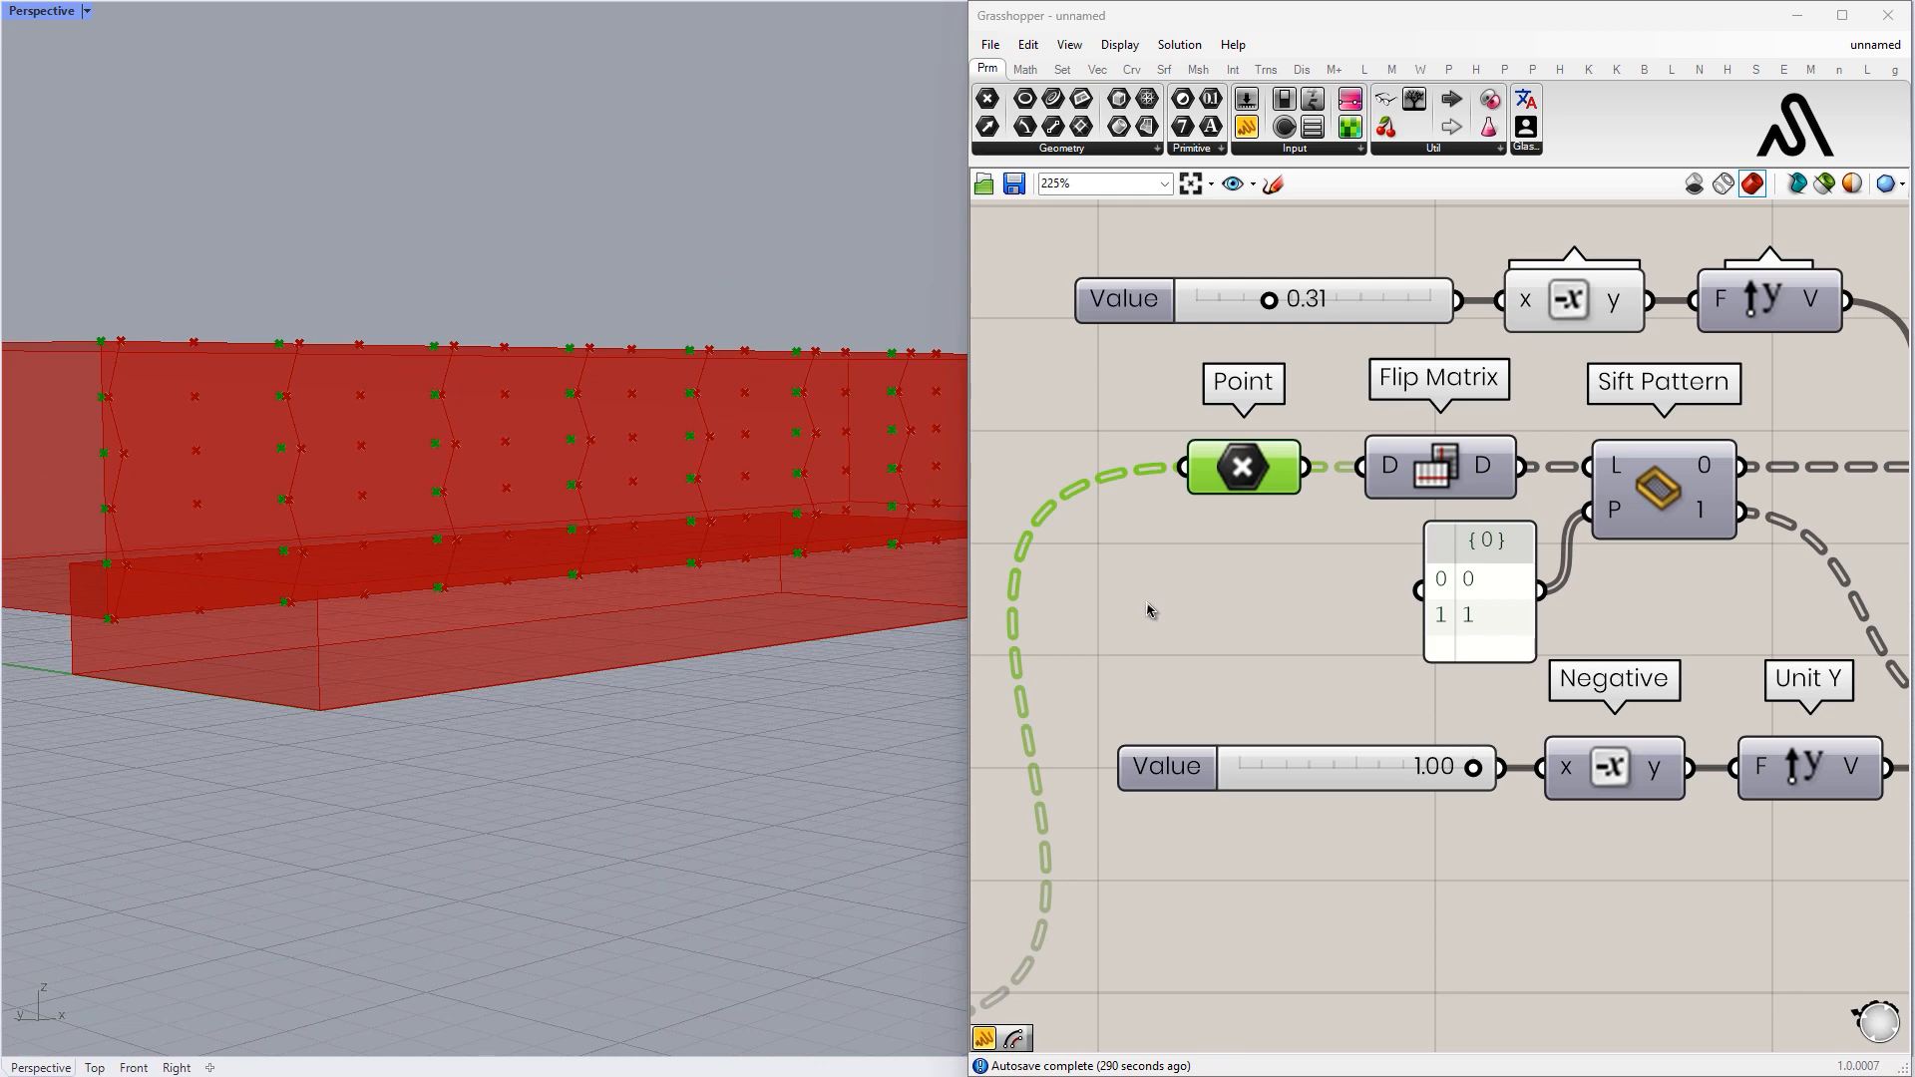
- Add a second PolyLine component and connect the Flip Matrix output to its vertices input through a relay
scroll(1147, 610, "down", 2)
double_click(1315, 412)
type("polyline")
key("Return")
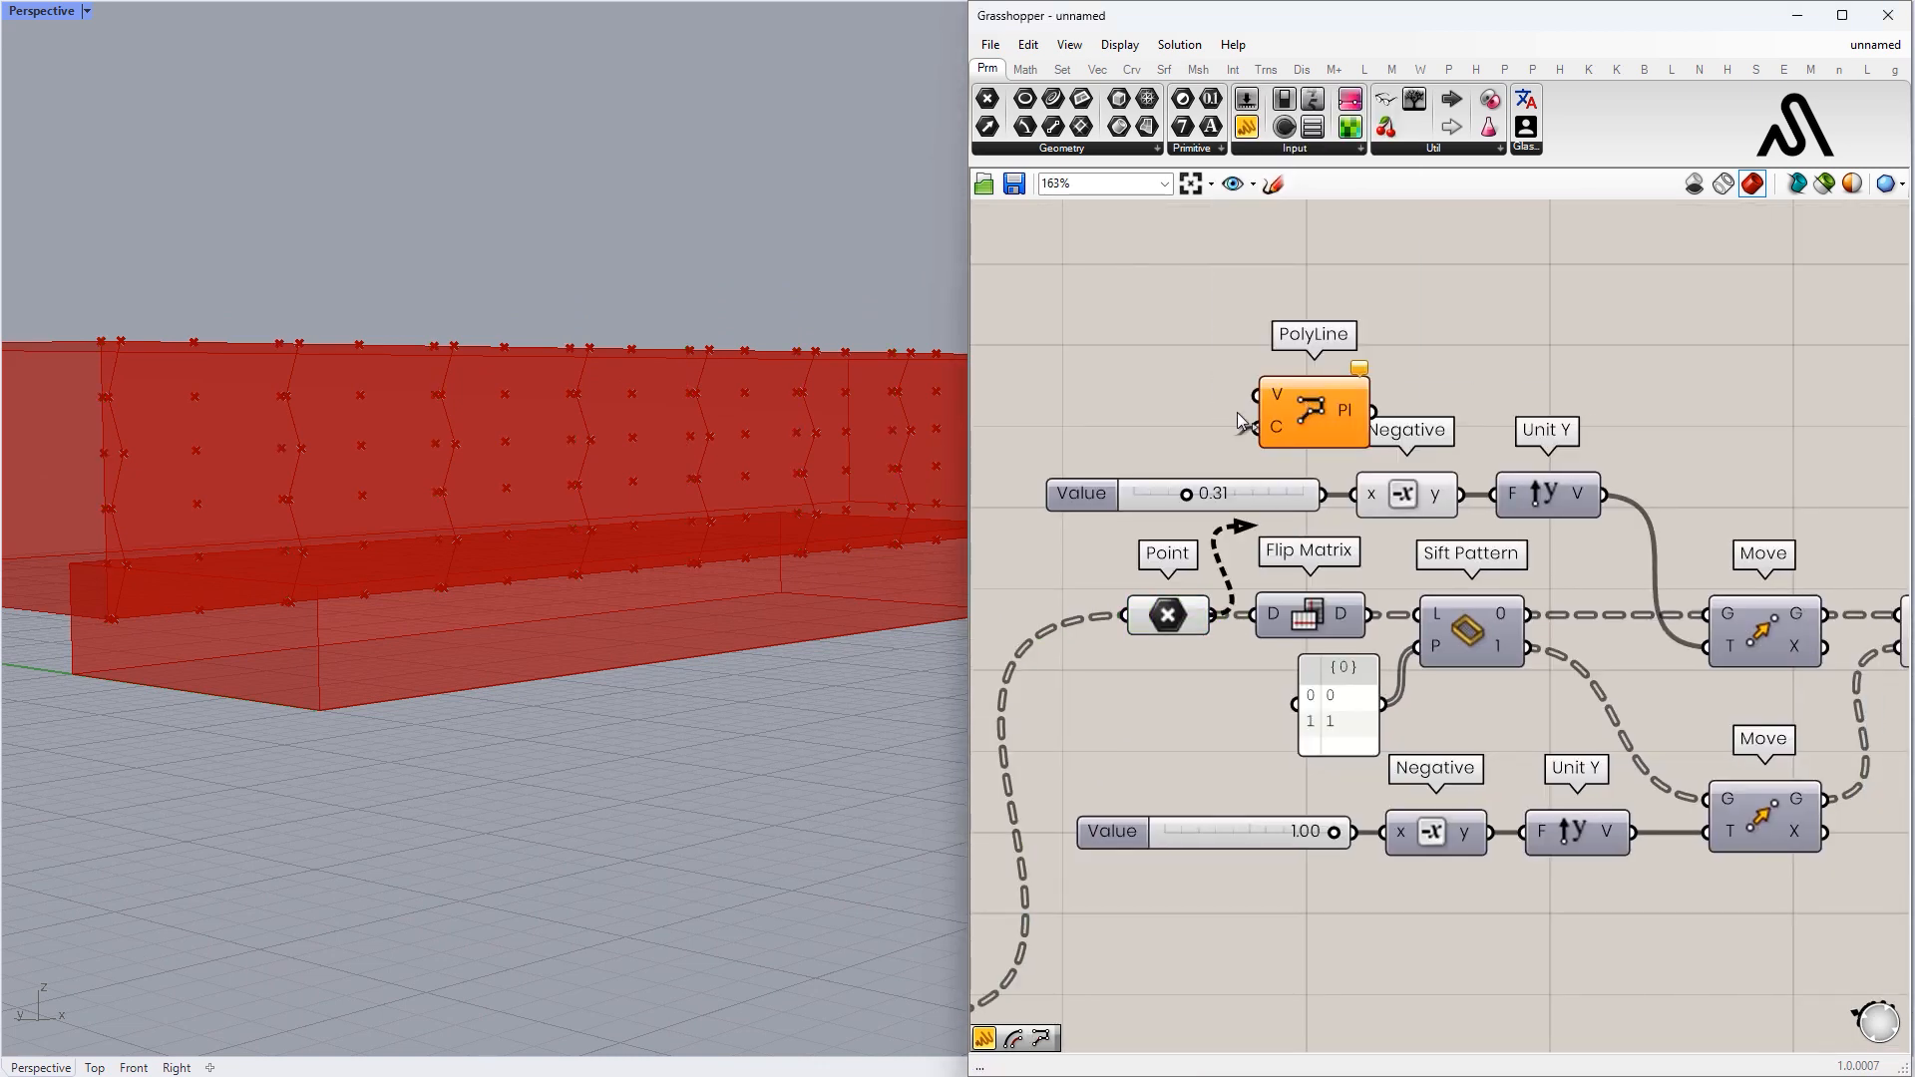
left_click_drag(1302, 339, 1348, 352)
left_click_drag(1405, 382, 1792, 364)
left_click(1632, 388)
left_click_drag(1616, 392, 1600, 392)
- Place the second PolyLine component above the first one and align the two vertically
scroll(1600, 392, "down", 2)
right_click_drag(1600, 392, 1058, 415)
left_click_drag(1205, 388, 1483, 419)
right_click_drag(1526, 599, 1502, 585)
left_click_drag(1488, 629, 1436, 404)
left_click(1454, 370)
left_click_drag(1587, 656, 1368, 347)
left_click_drag(1463, 409, 1410, 409)
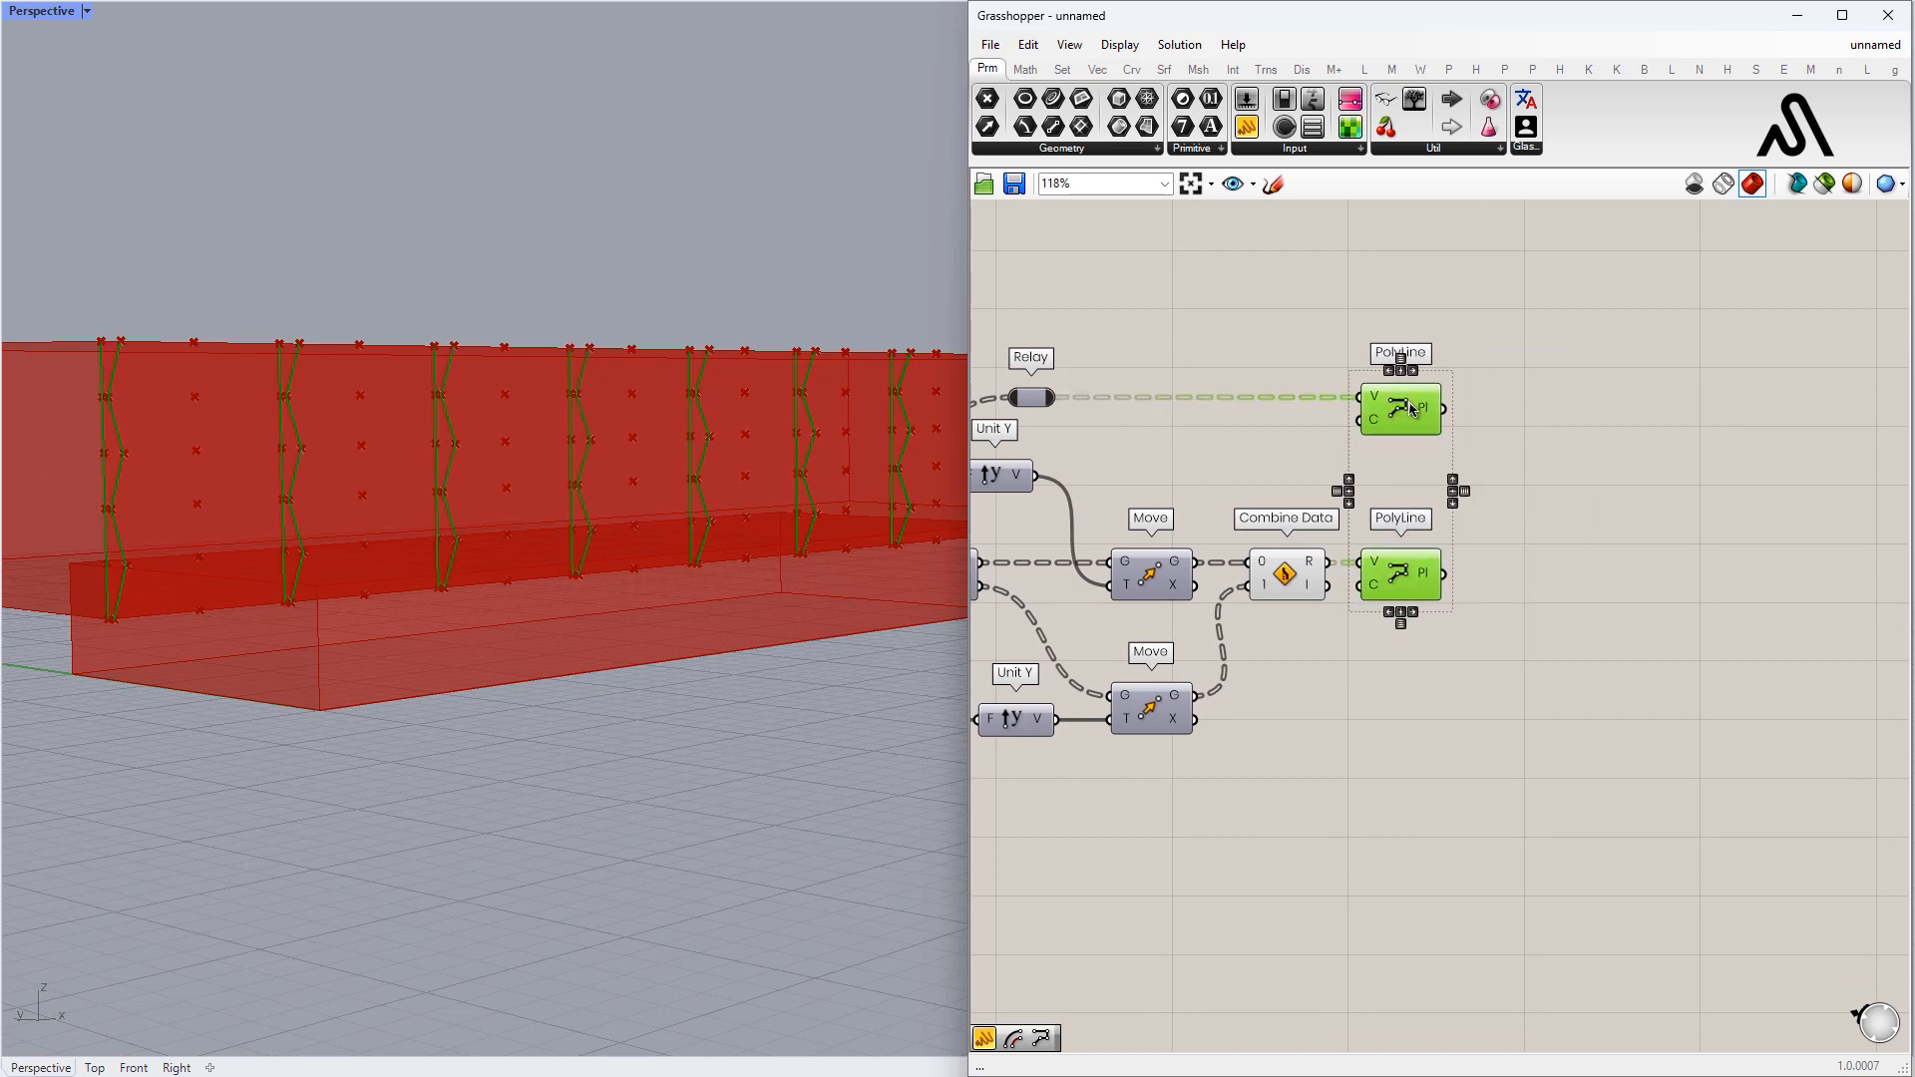
- Add a Ruled Surface component and connect the upper PolyLine to its A input and the lower PolyLine to B
right_click_drag(1516, 445, 1371, 461)
double_click(1374, 459)
type("rule")
key("Return")
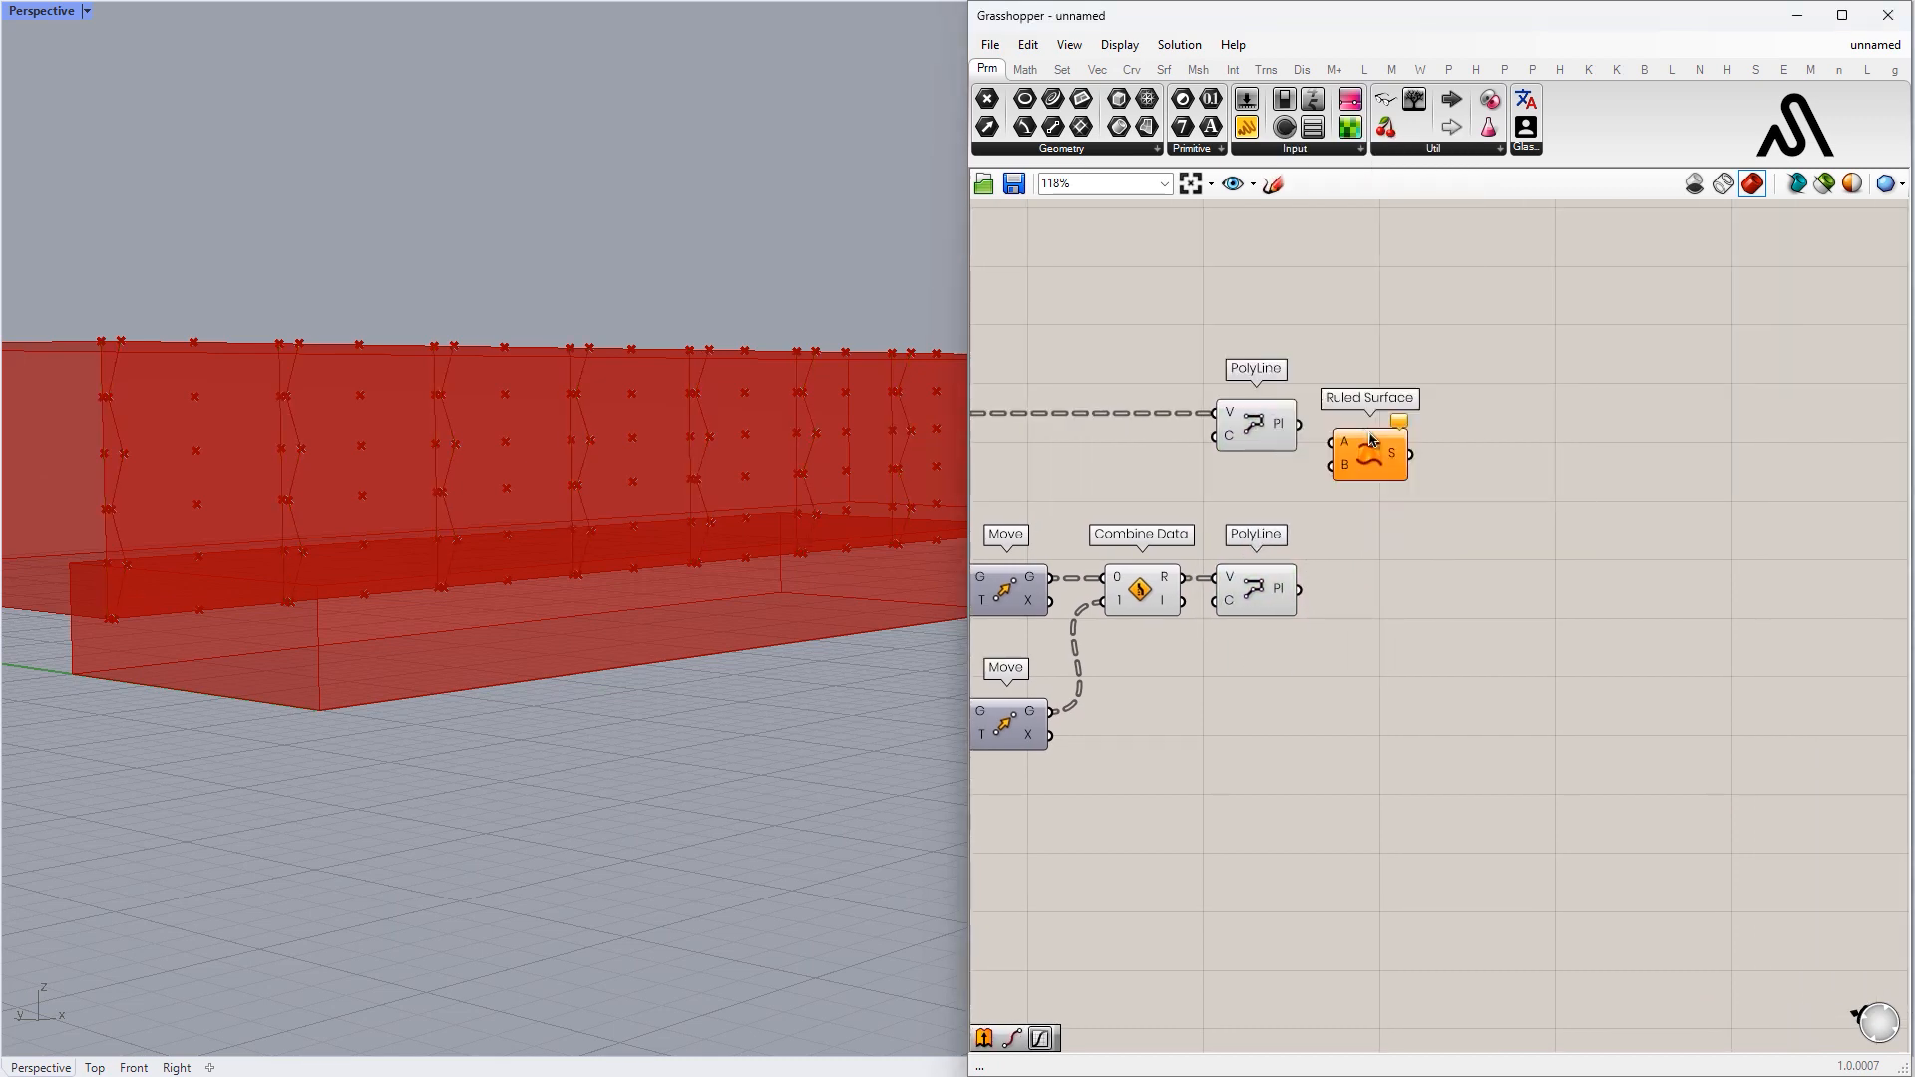
scroll(1299, 427, "up", 3)
left_click_drag(1362, 481, 1364, 479)
left_click(1346, 588)
- Turn off the preview of both PolyLine components and select the Ruled Surface to inspect the facade fins
right_click_drag(1342, 593, 1628, 511)
scroll(1629, 508, "down", 6)
left_click_drag(1616, 654, 1162, 359)
middle_click(1367, 319)
left_click(1429, 267)
left_click(1612, 384)
scroll(1612, 389, "up", 4)
right_click_drag(1577, 372, 1447, 322)
left_click(1542, 416)
right_click_drag(519, 409, 582, 398)
scroll(599, 481, "down", 4)
scroll(581, 398, "up", 5)
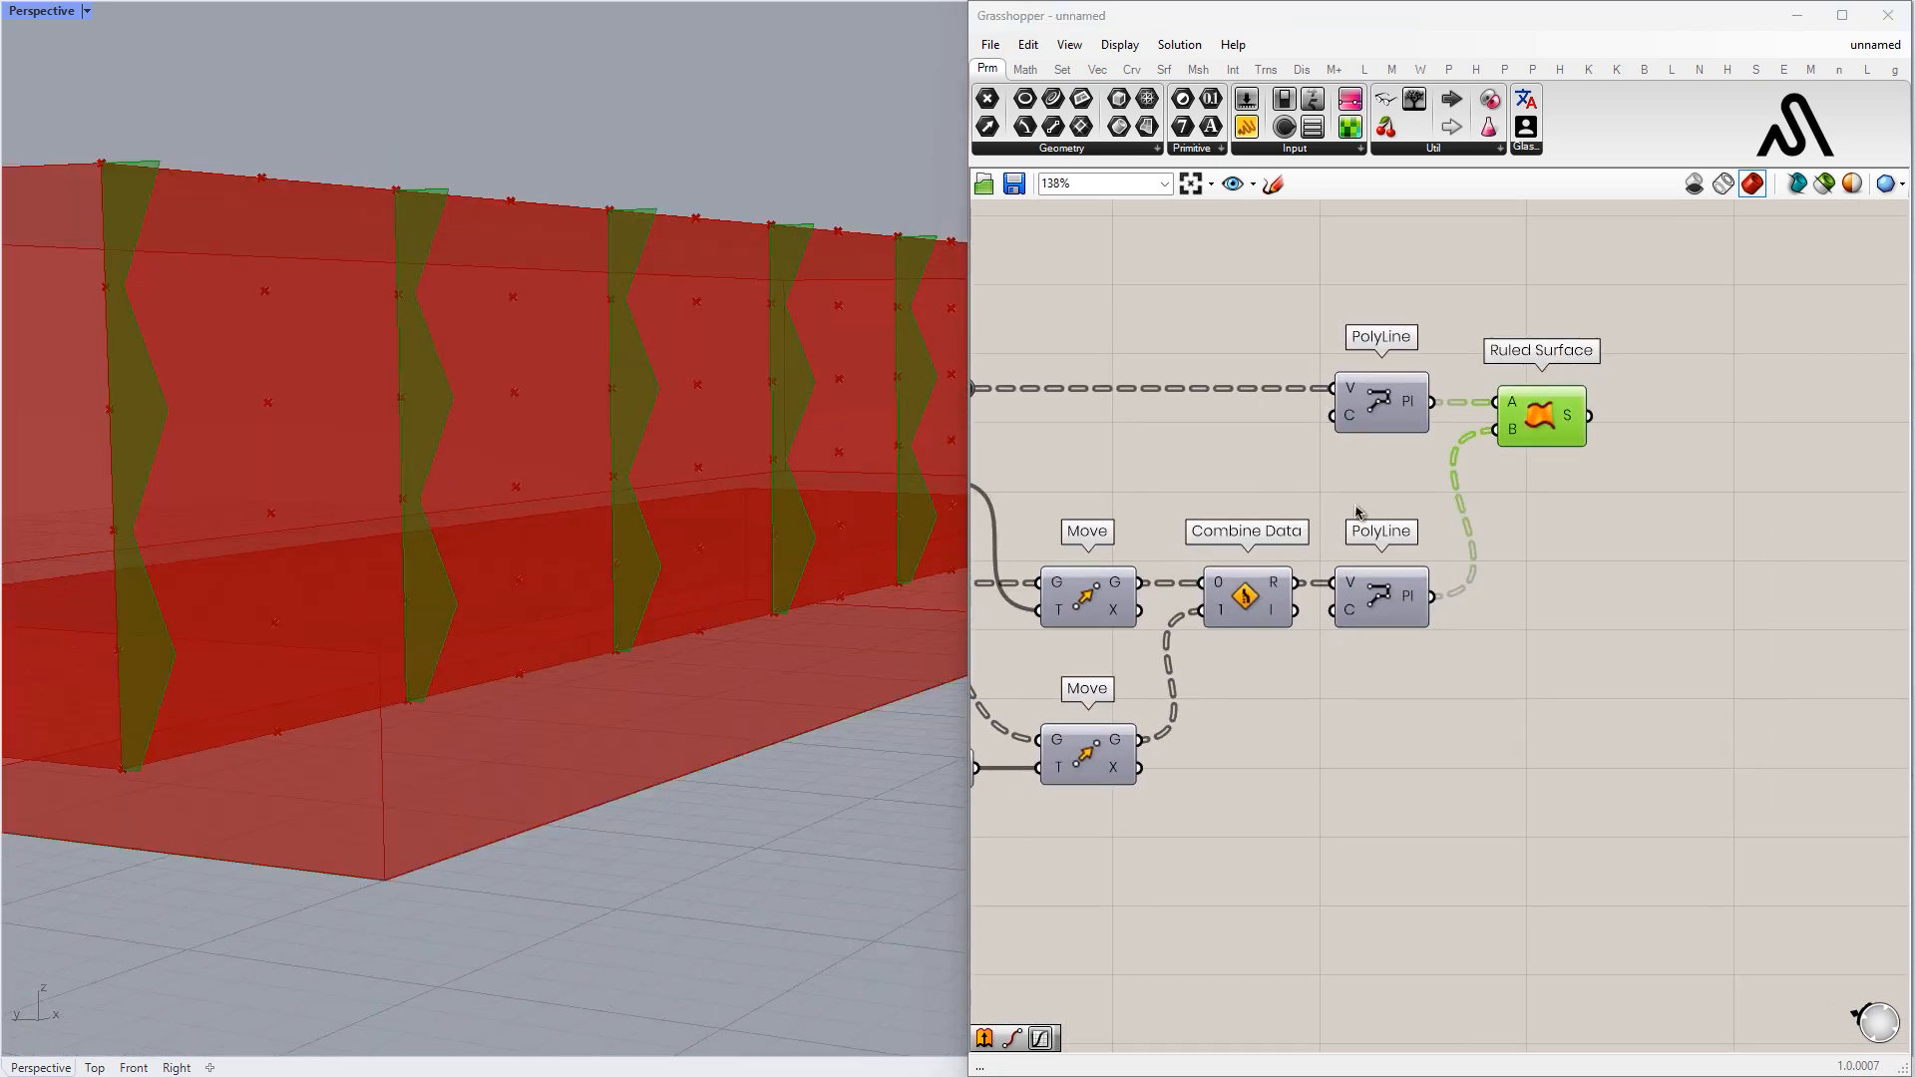
- Set the lower move distance slider to 0.29 and the upper one to about 0.86
scroll(1359, 512, "down", 4)
right_click_drag(1360, 513, 1821, 446)
scroll(1039, 712, "up", 5)
right_click_drag(1040, 712, 1228, 616)
scroll(1112, 564, "up", 6)
left_click_drag(1167, 557, 1171, 561)
scroll(1324, 568, "down", 9)
right_click_drag(1612, 519, 1423, 568)
right_click_drag(1846, 359, 1123, 586)
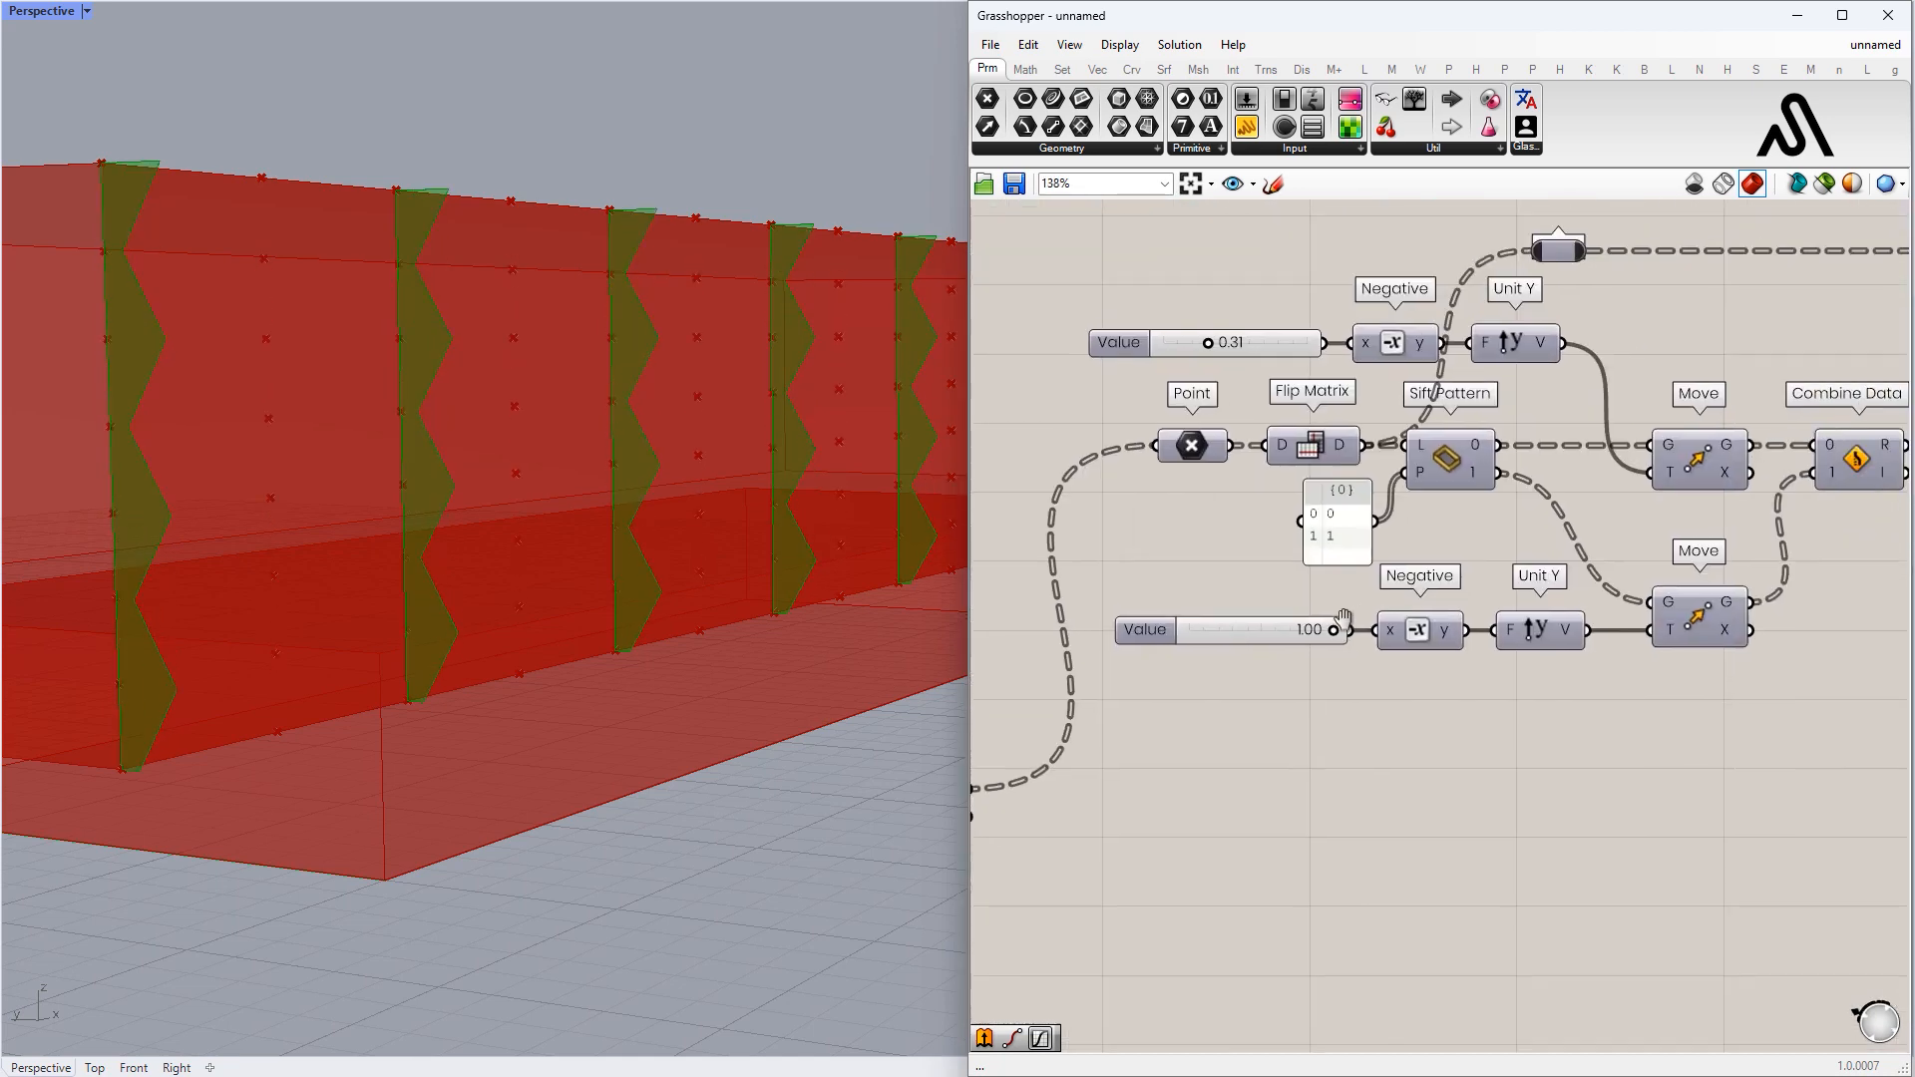
right_click_drag(1543, 419, 1346, 505)
scroll(1023, 449, "up", 2)
right_click_drag(1023, 449, 1215, 430)
left_click_drag(1374, 799, 1221, 799)
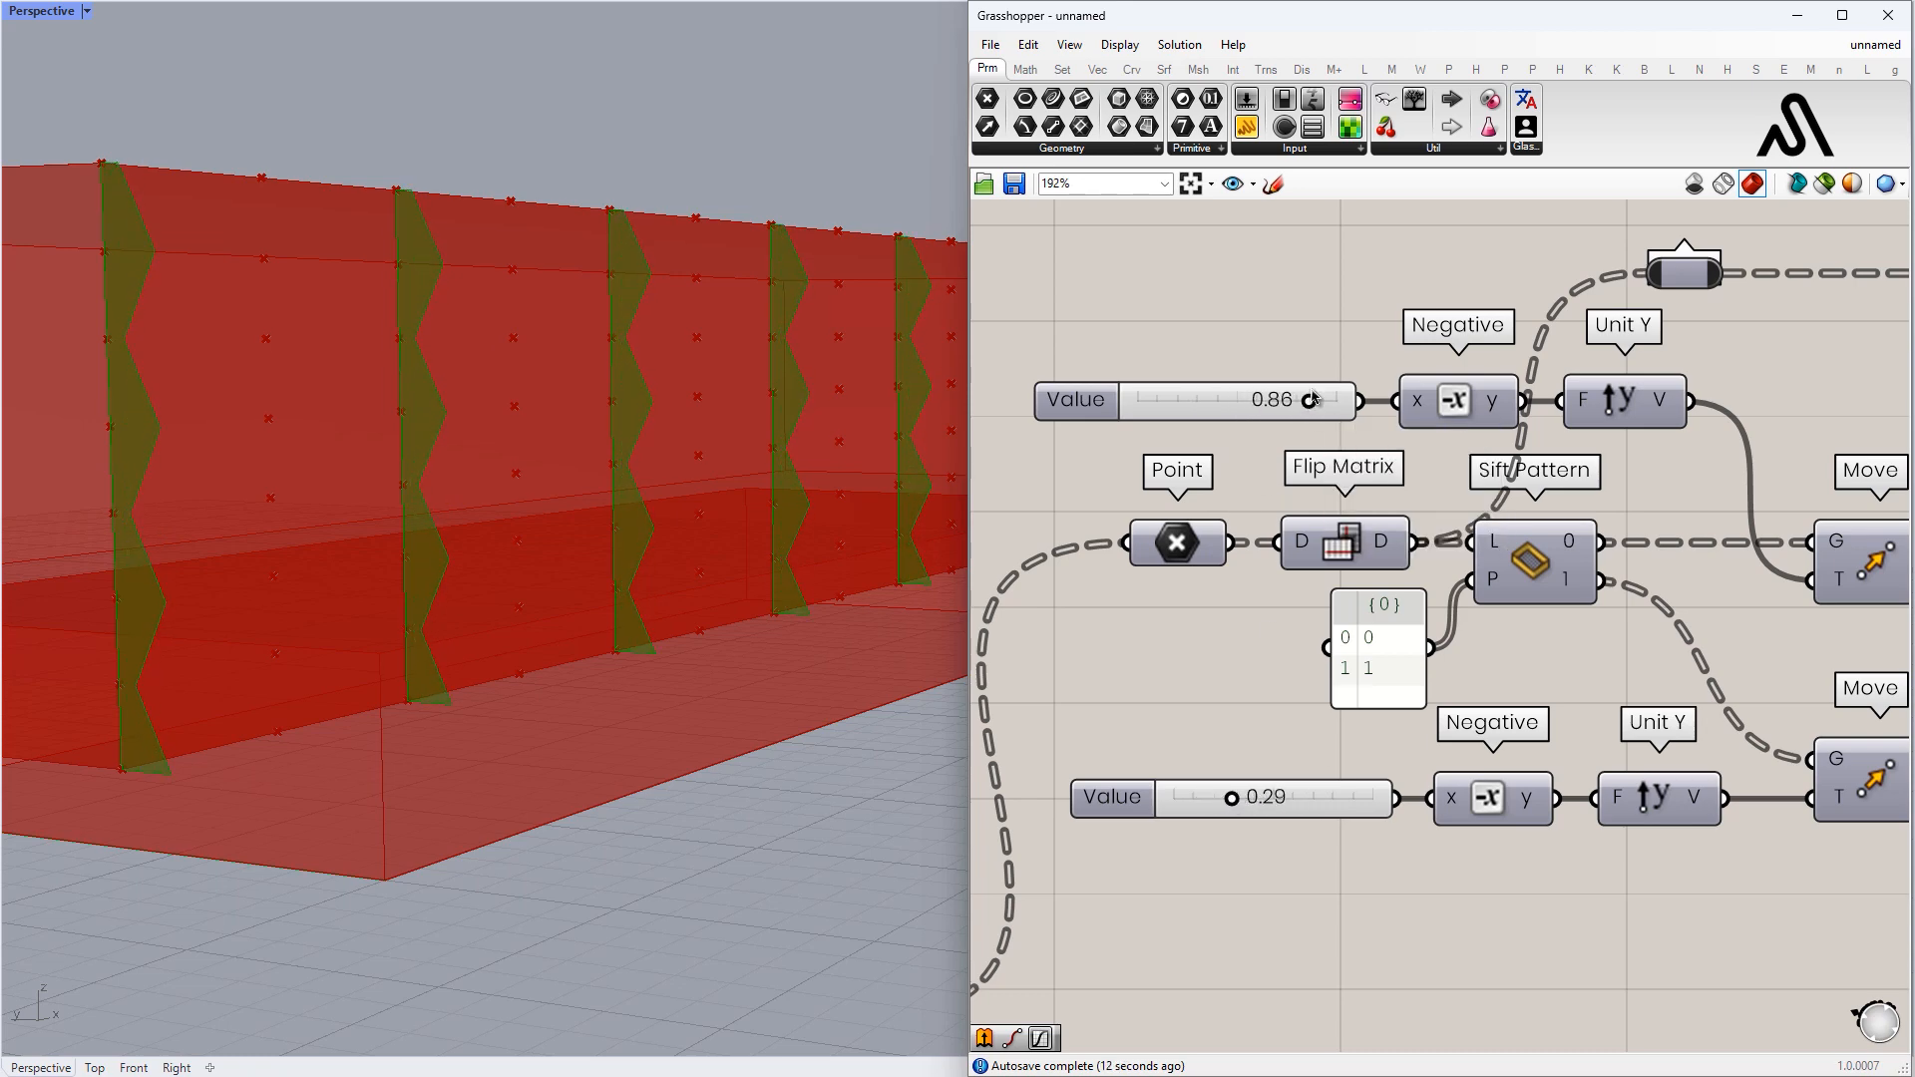
left_click_drag(1373, 404, 1296, 407)
- Increase the horizontal division count of the front face so the facade fins are spaced more densely
scroll(1207, 620, "down", 6)
right_click_drag(1206, 620, 1756, 403)
scroll(1193, 539, "up", 1)
scroll(997, 547, "up", 2)
right_click_drag(998, 548, 1154, 530)
right_click_drag(1495, 562, 1151, 559)
scroll(1415, 514, "up", 2)
right_click_drag(1415, 514, 1206, 525)
left_click_drag(1247, 529, 1293, 529)
scroll(1297, 533, "down", 4)
- Add a Rotate Axis component and connect the Ruled Surface output to its geometry input
right_click_drag(1700, 474, 1343, 589)
right_click_drag(1573, 514, 1351, 550)
mouse_move(1609, 479)
right_mouse_down()
mouse_move(1484, 534)
mouse_move(1147, 588)
right_mouse_up()
scroll(1407, 478, "up", 3)
double_click(1414, 464)
type("p")
key("BackSpace")
type("o")
key("BackSpace")
type("rotate")
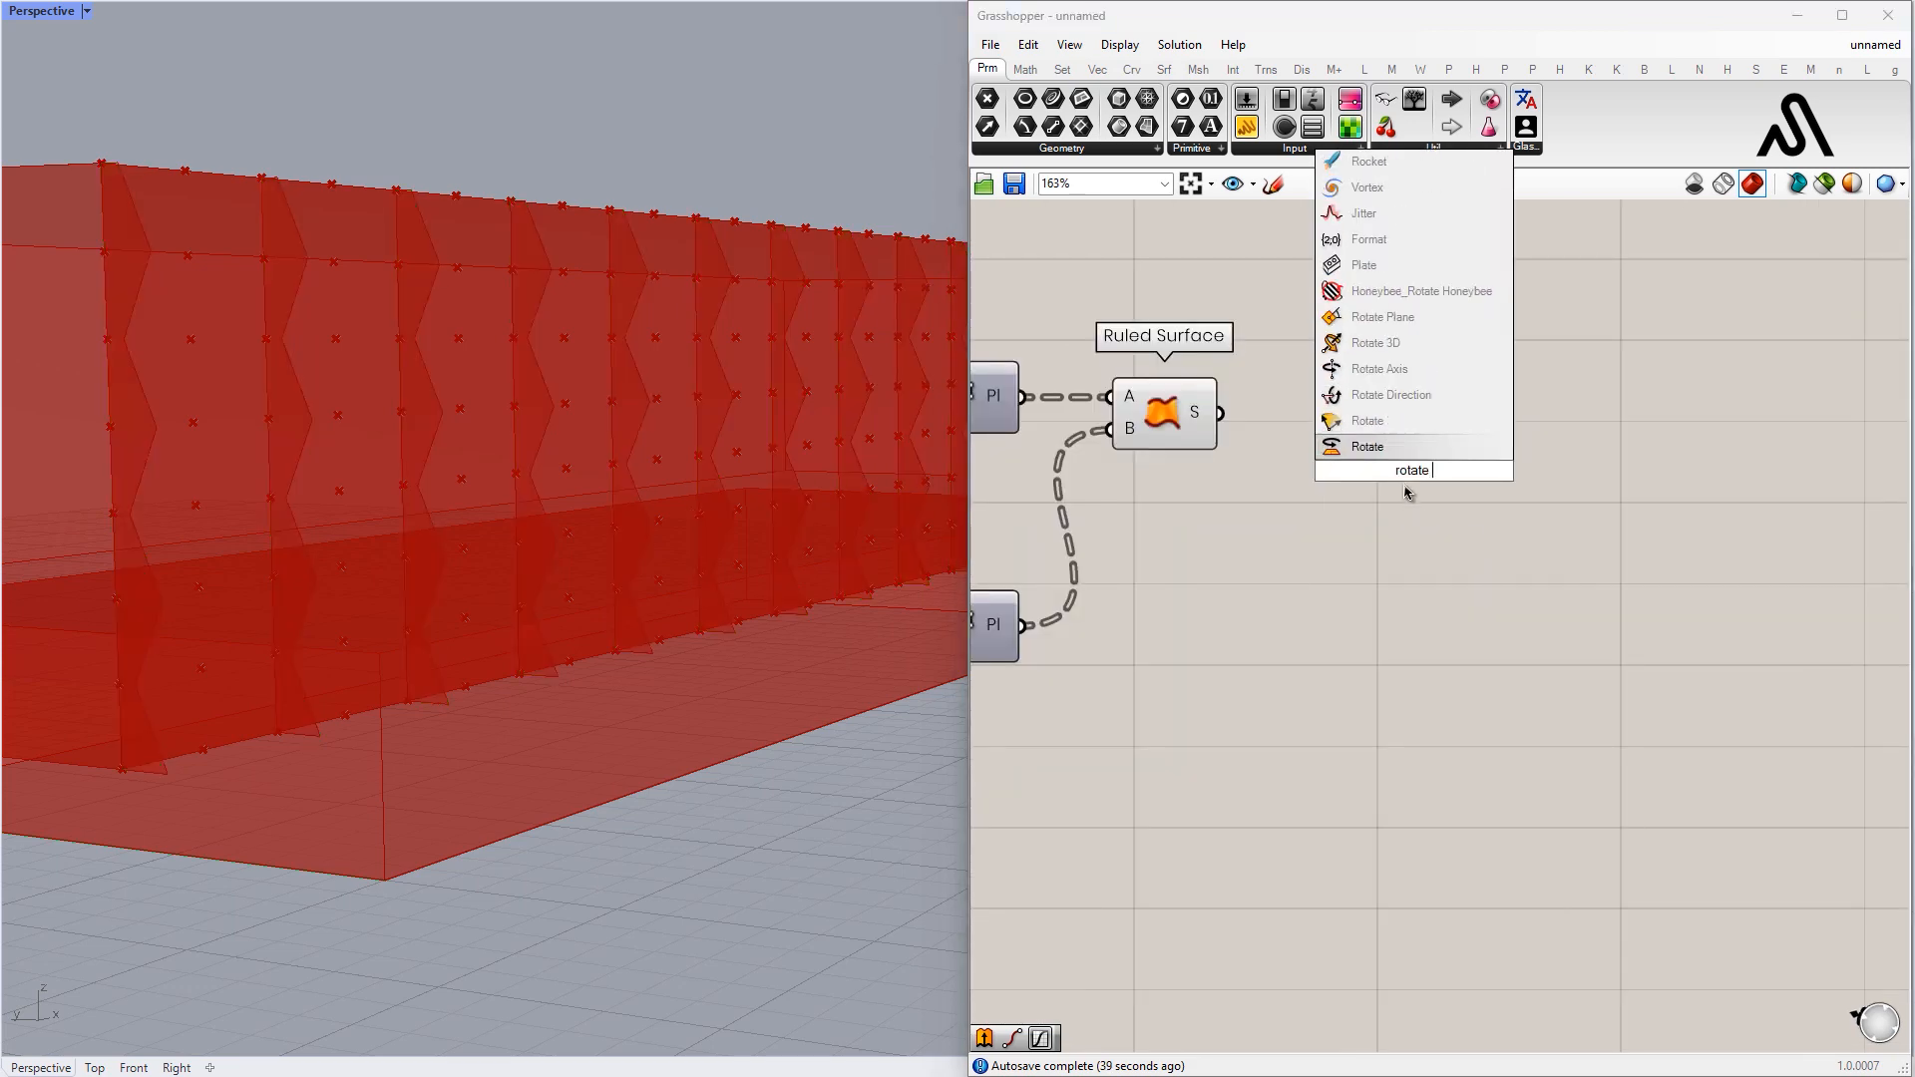
left_click(1407, 429)
left_click(1202, 427)
scroll(1217, 429, "up", 1)
right_click_drag(1296, 481, 1294, 520)
left_click_drag(1437, 524, 1464, 511)
left_click_drag(1219, 453, 1633, 431)
scroll(1437, 458, "down", 3)
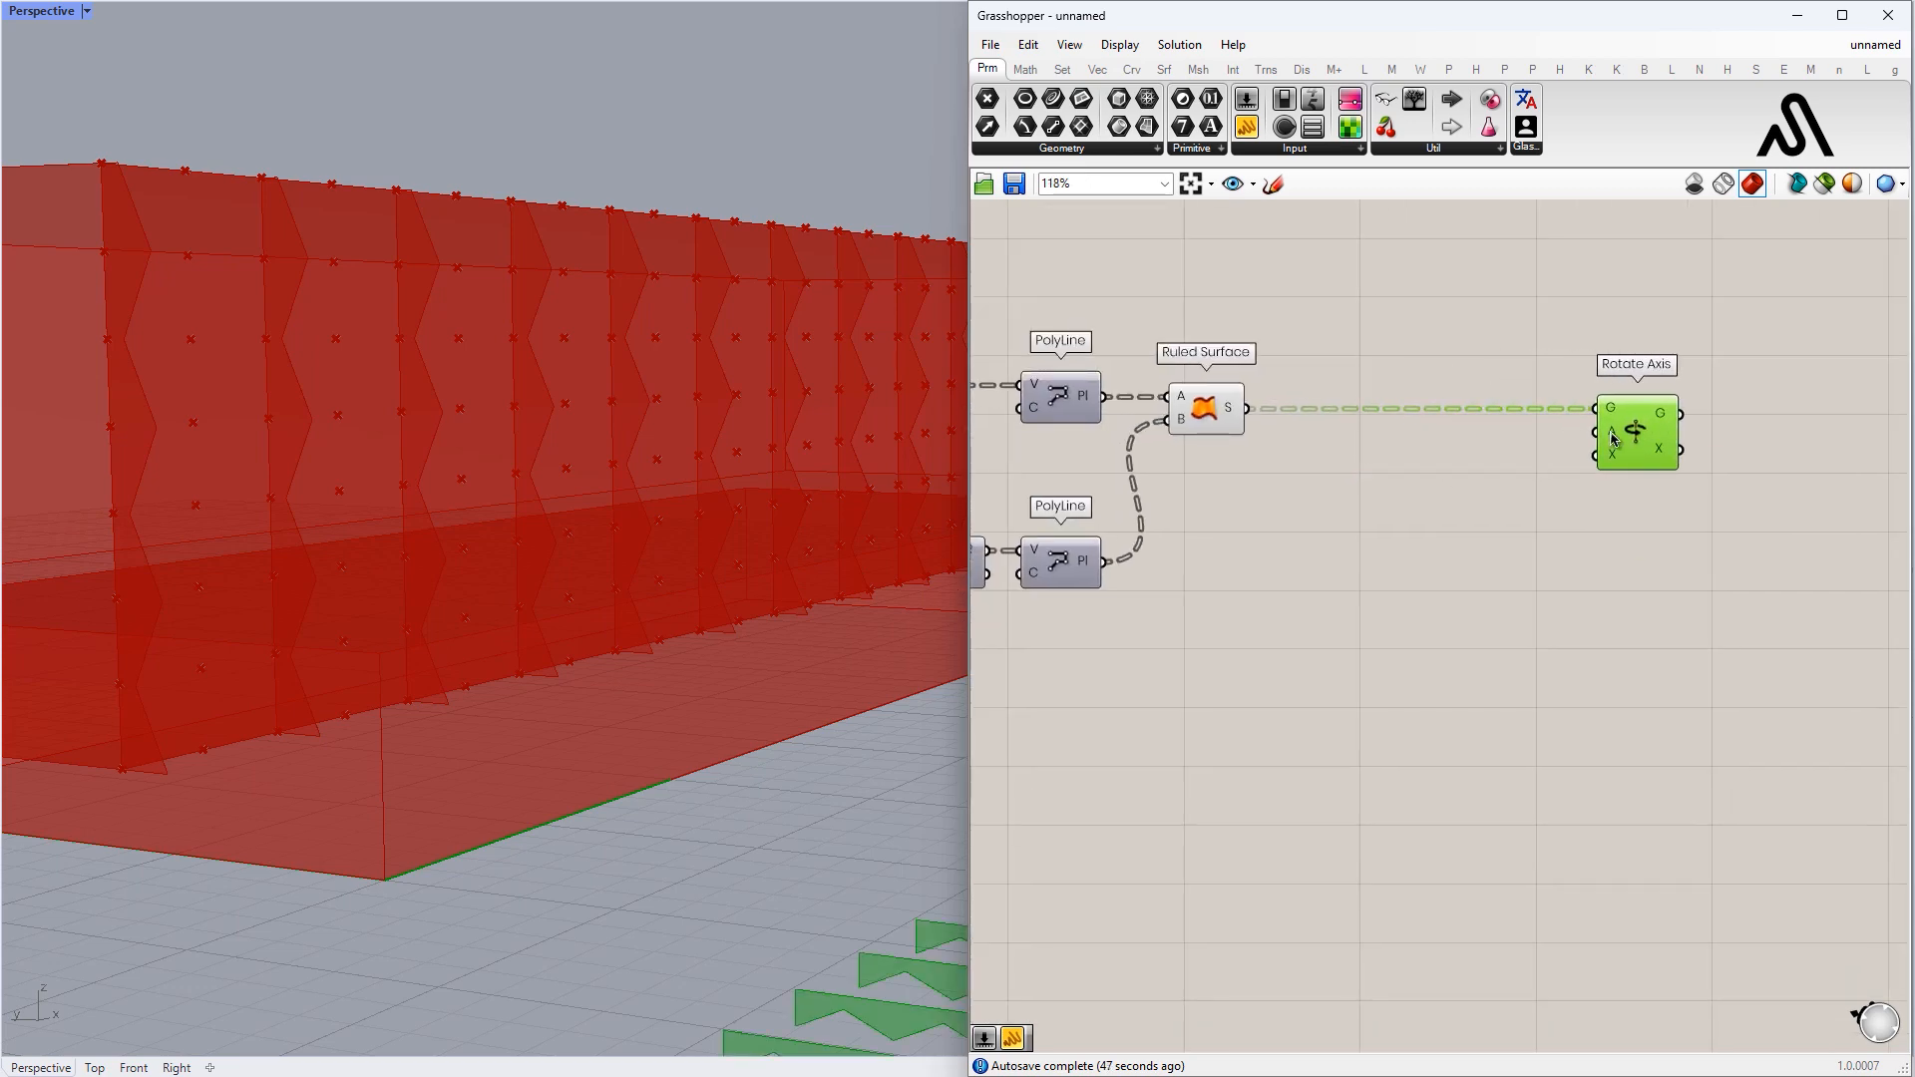
- Connect the upper PolyLine output to the axis input of Rotate Axis through a relay
mouse_move(1279, 502)
right_mouse_down()
mouse_move(1458, 487)
mouse_move(1325, 510)
mouse_move(1289, 495)
right_mouse_up()
left_click(1347, 421)
left_click(1166, 405)
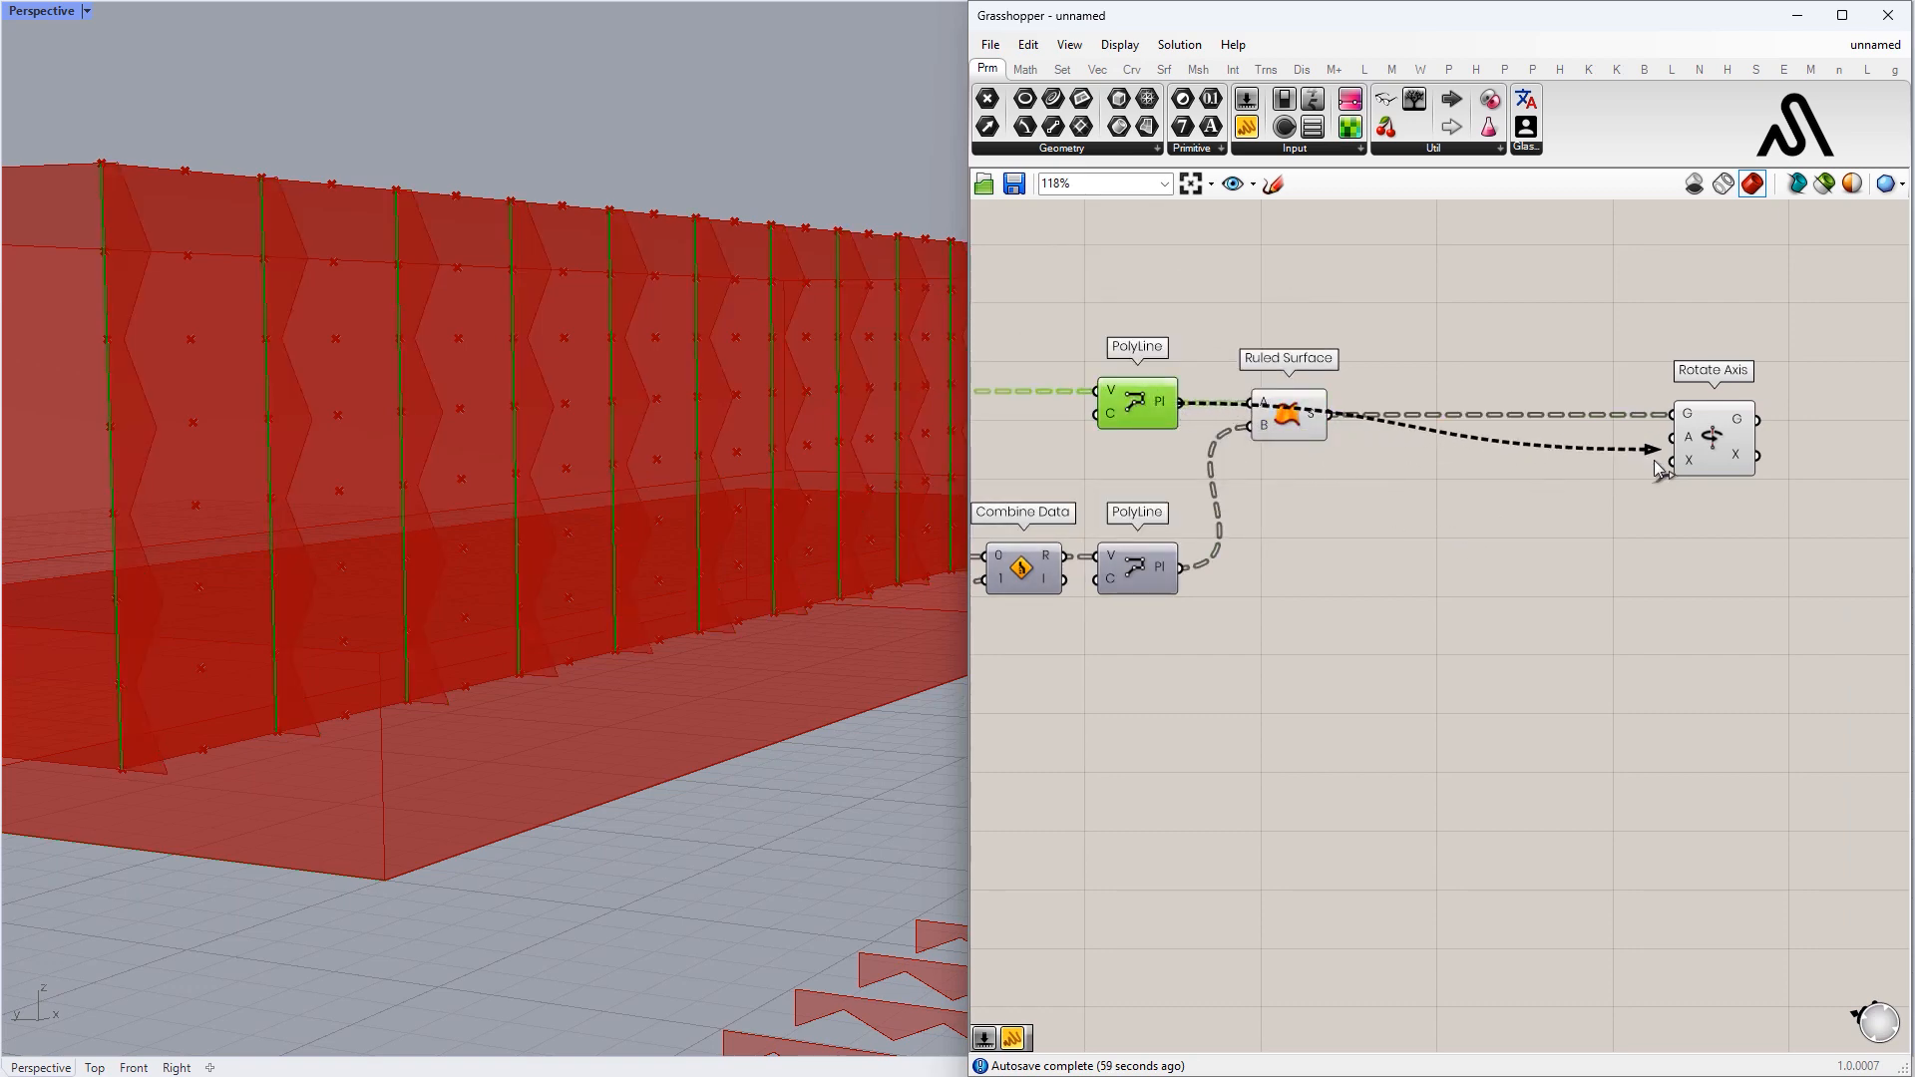
left_click_drag(1655, 462, 1672, 461)
double_click(1457, 440)
right_click_drag(1596, 475, 1487, 500)
- Set the angle input of Rotate Axis to degrees and select the component to check the rotated fins
left_click(1646, 437)
scroll(1542, 458, "up", 3)
right_click(1562, 447)
left_click(1632, 617)
left_click(1426, 536)
scroll(1426, 536, "down", 2)
left_click(1533, 511)
scroll(1533, 512, "down", 1)
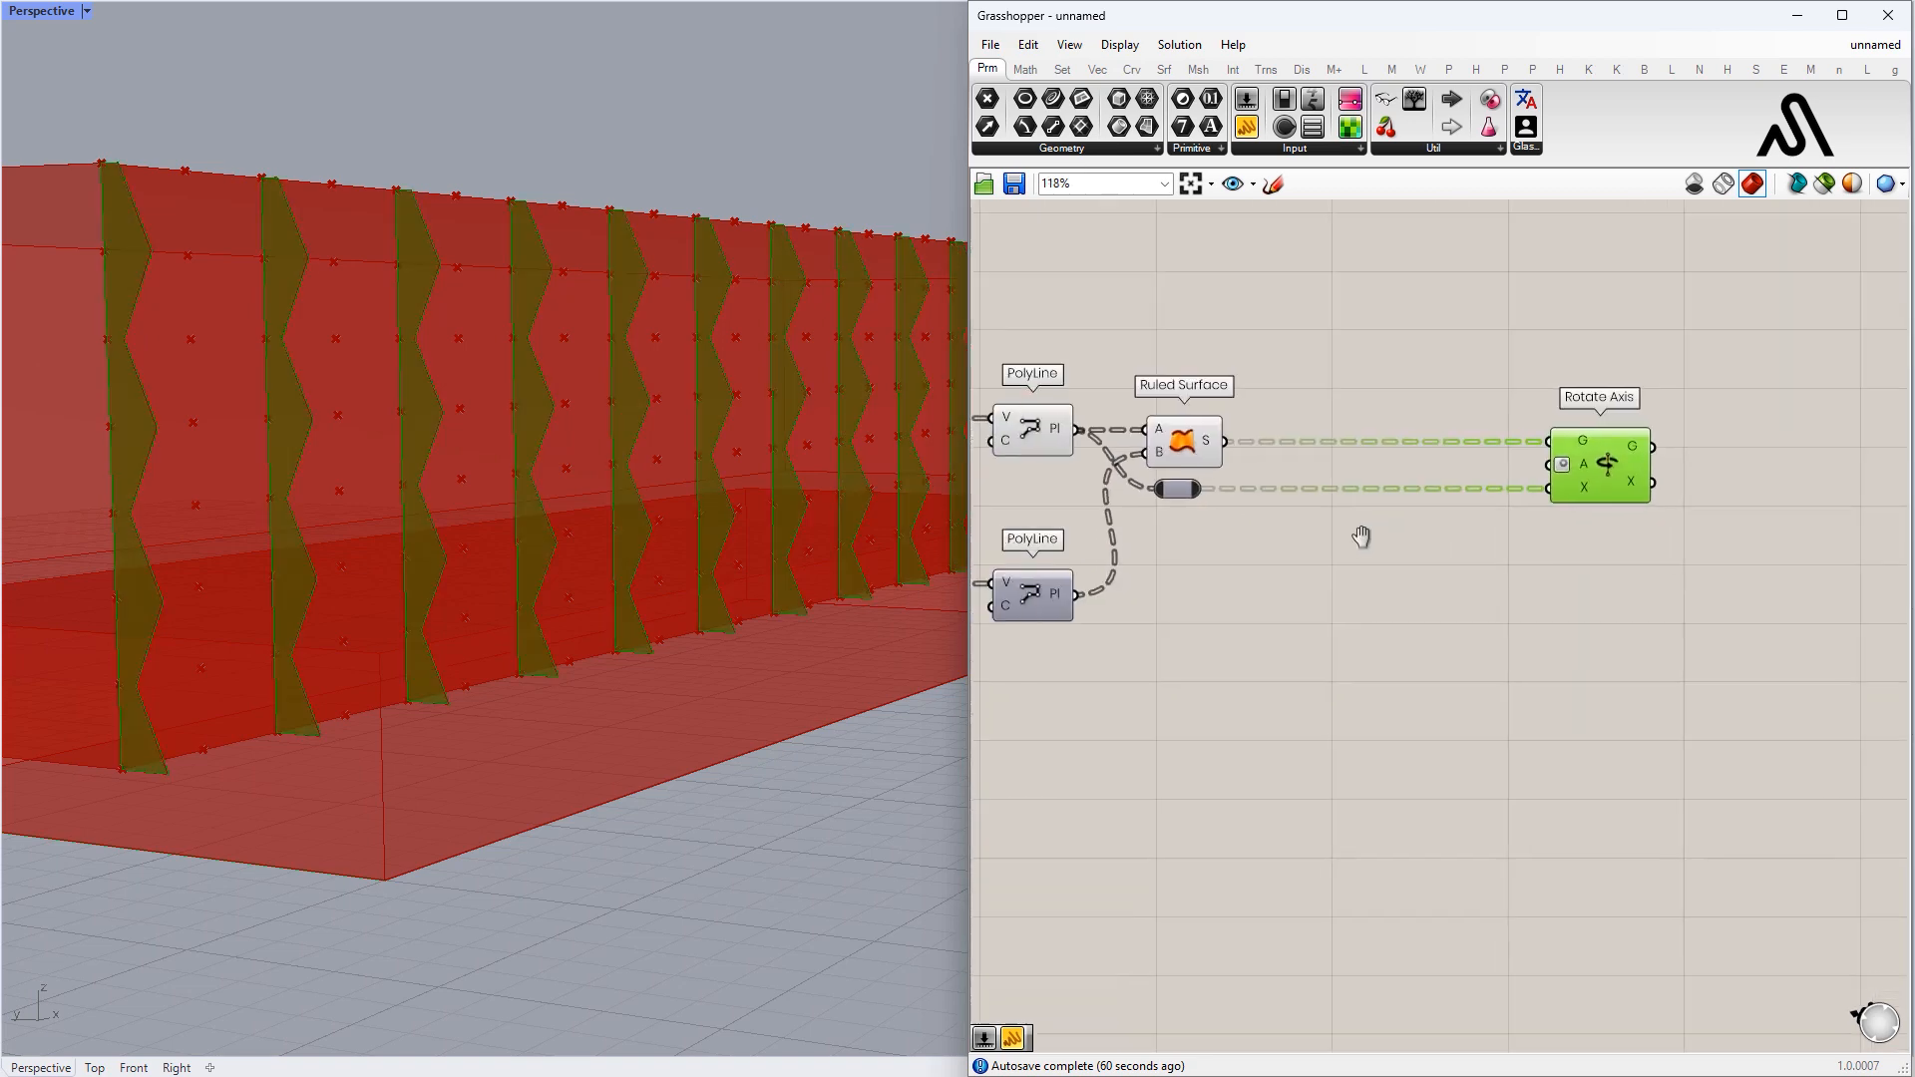
- Add a number slider with value 0 and connect it to the angle input of Rotate Axis
double_click(1392, 552)
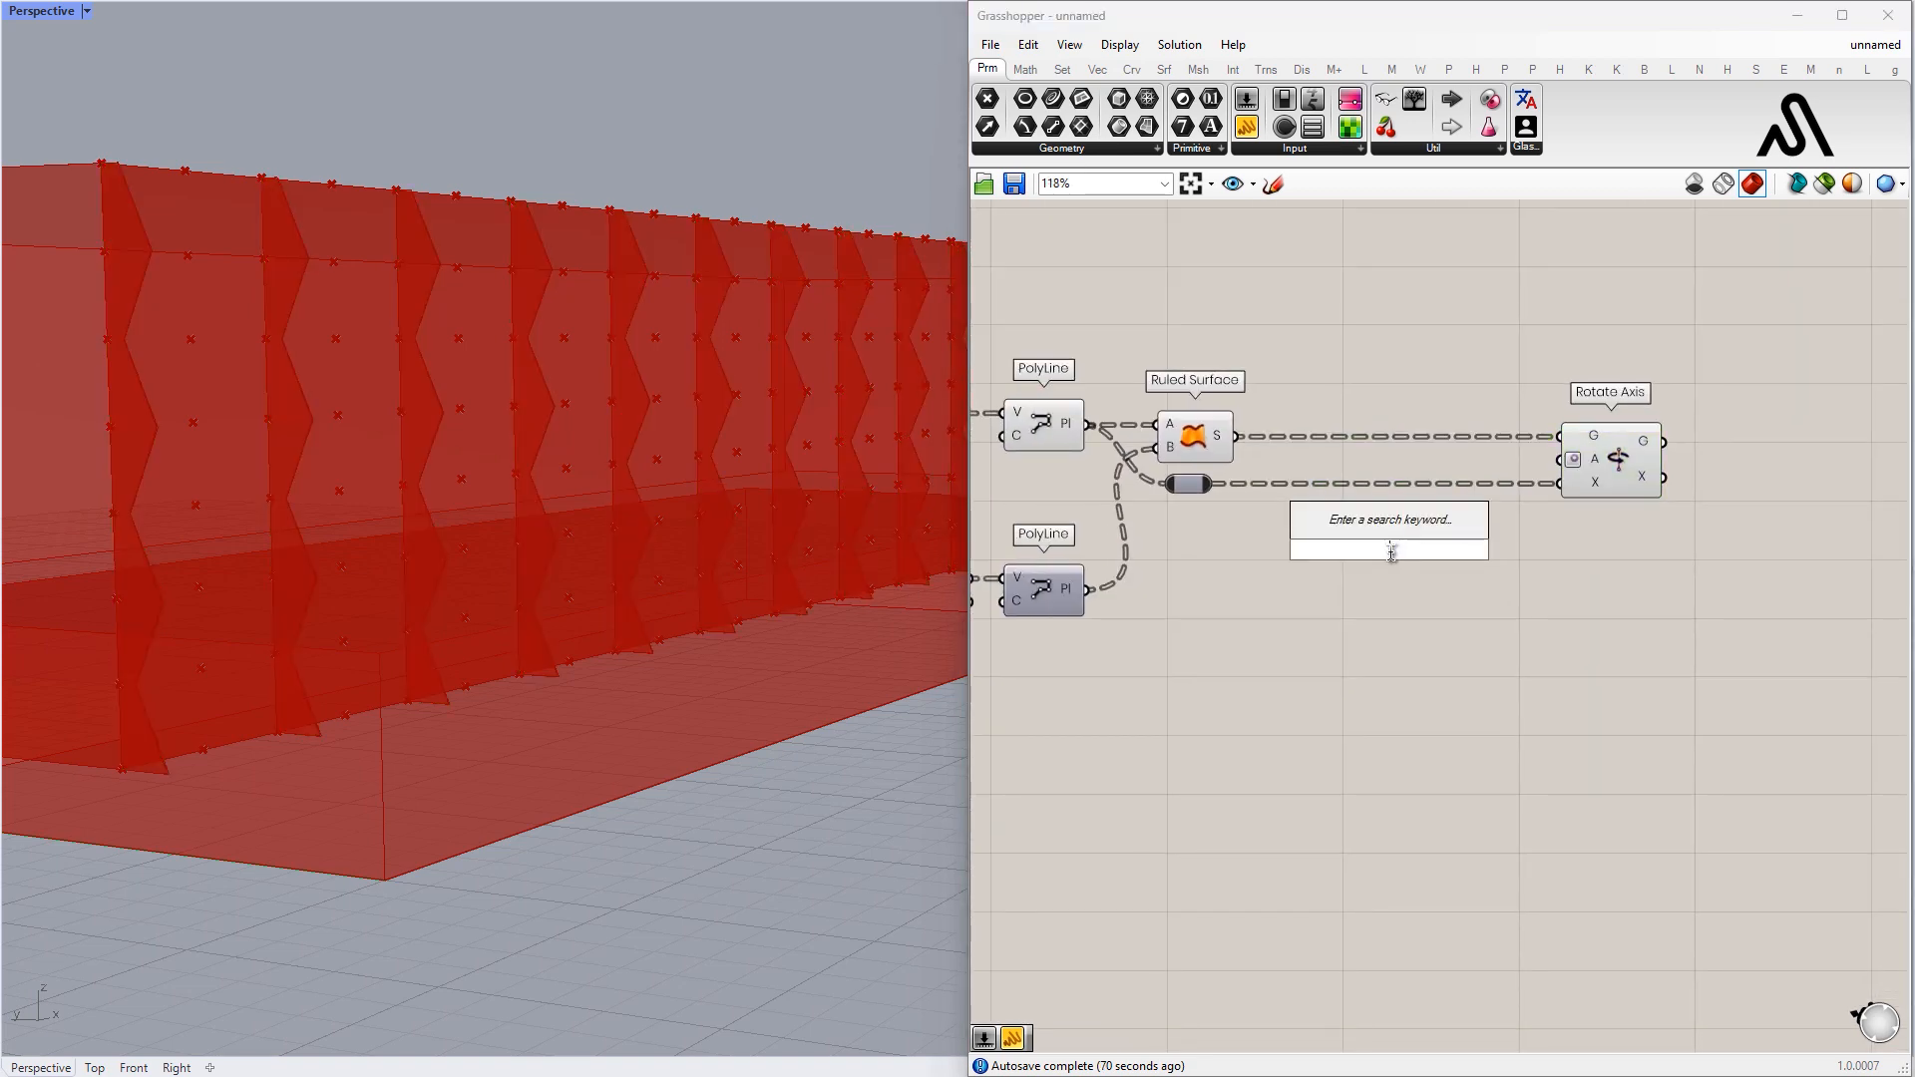
type("0")
key("Return")
scroll(1327, 539, "up", 2)
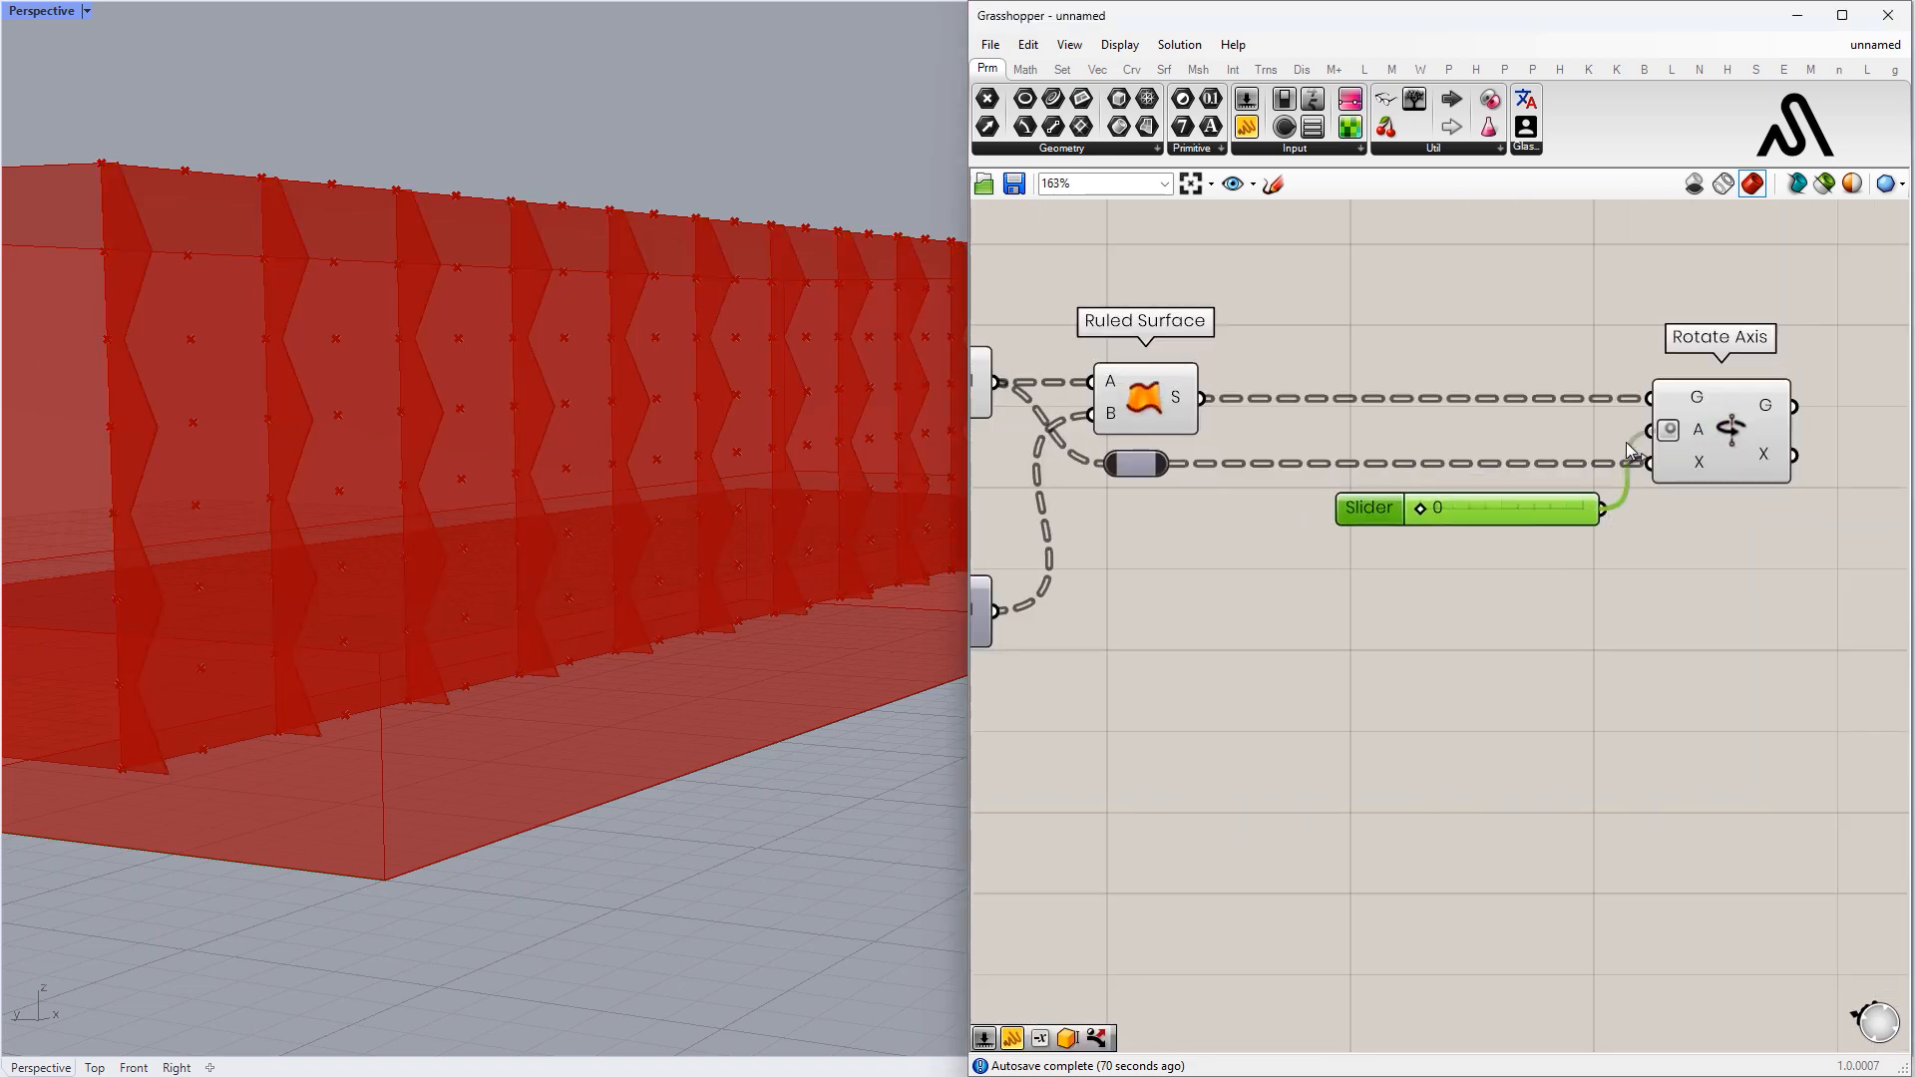
left_click_drag(1482, 518, 1312, 529)
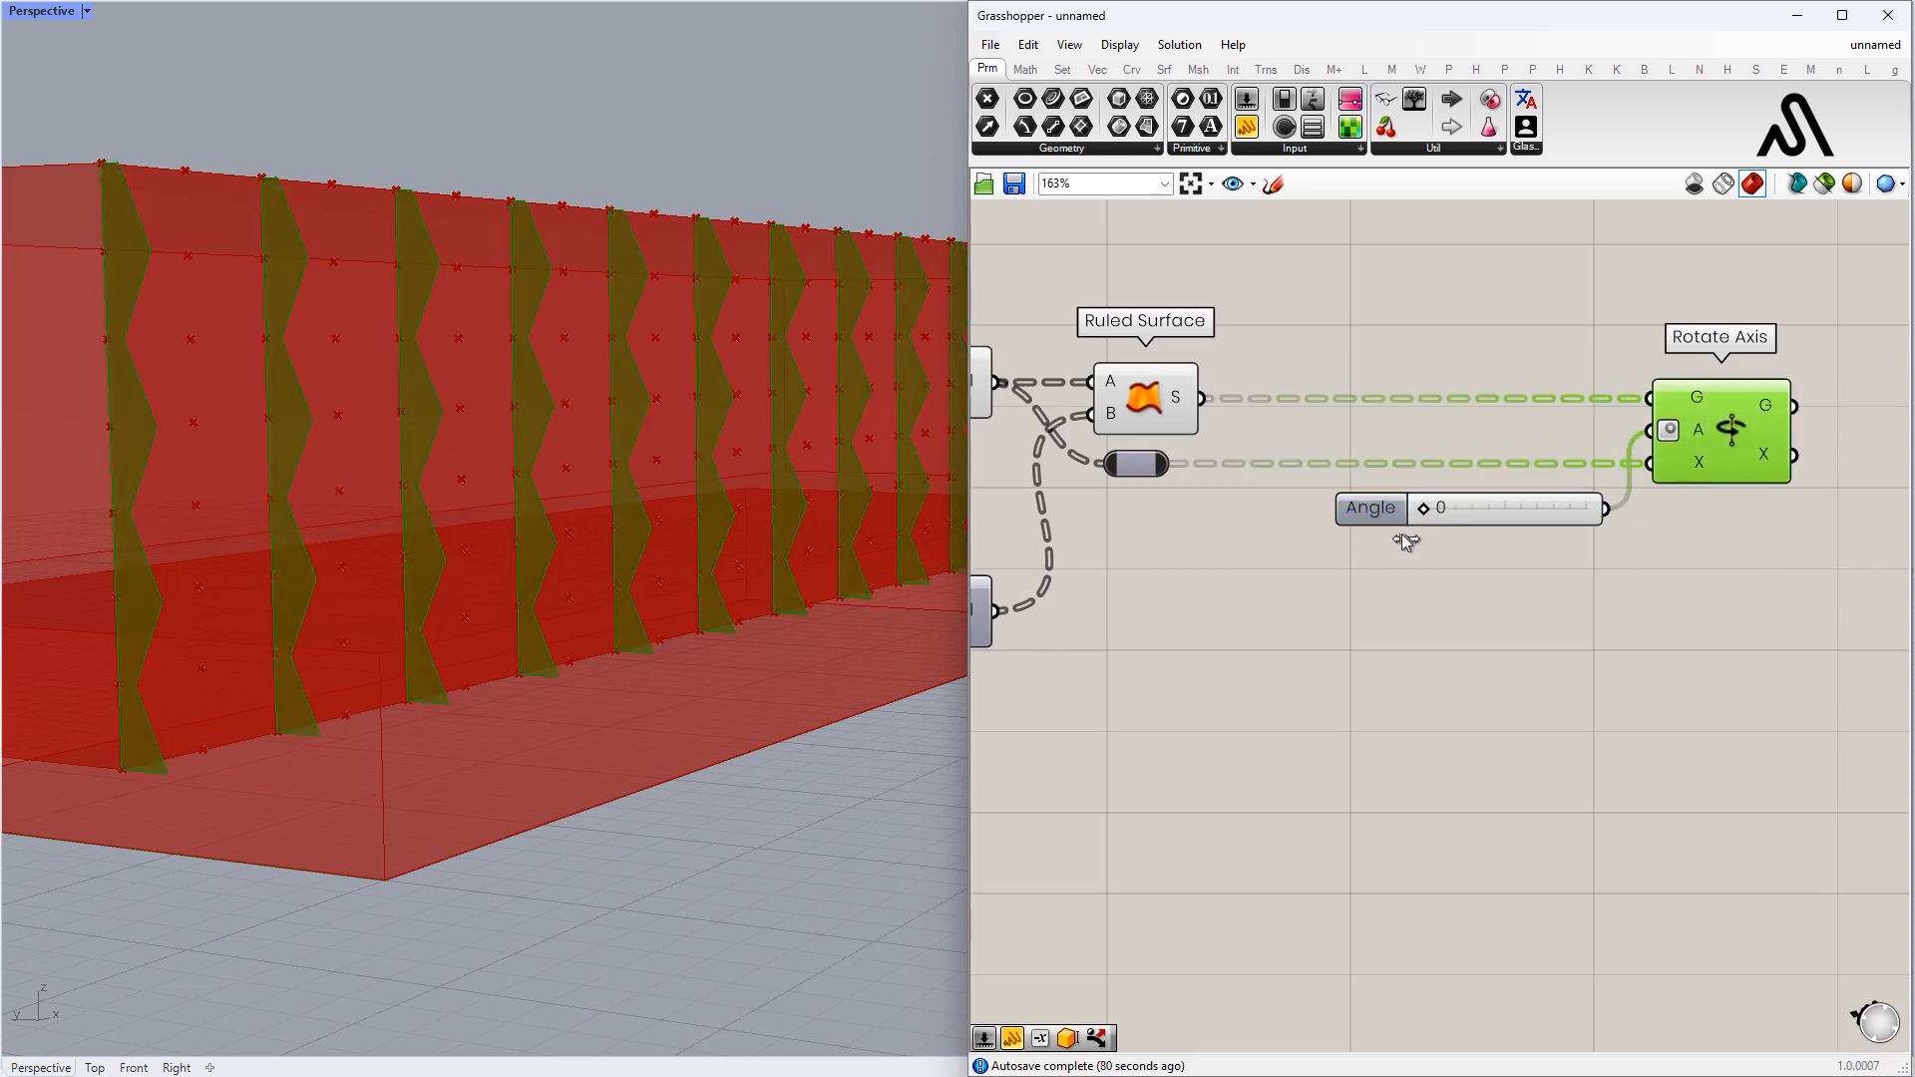
- Set the angle slider's numeric domain from -90 to 90
right_click_drag(639, 539, 688, 461)
scroll(1353, 511, "up", 3)
double_click(1380, 509)
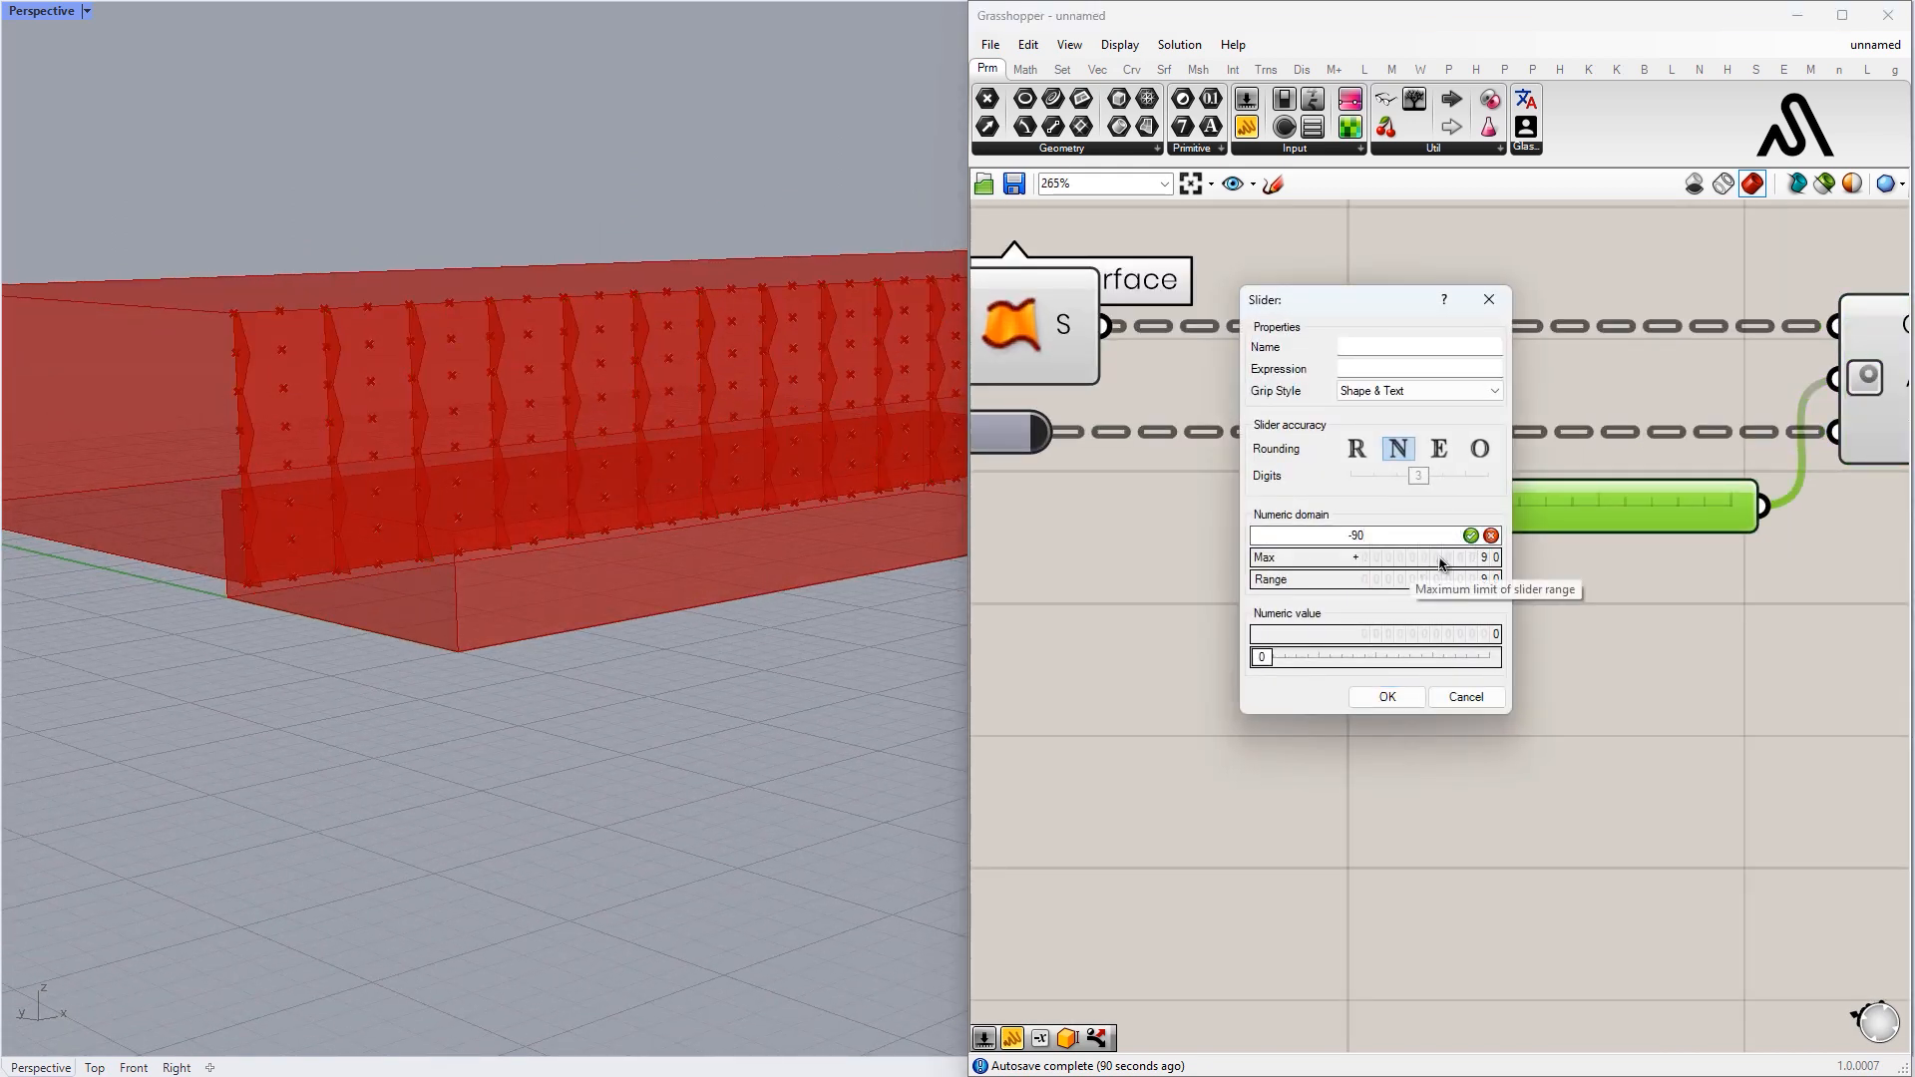
left_click(1390, 701)
- Turn off the preview of the Ruled Surface component
scroll(1510, 517, "down", 5)
right_click_drag(1355, 510, 1410, 607)
left_click_drag(1411, 623, 1188, 515)
middle_click(1188, 514)
left_click(1247, 451)
- Test the fin rotation with the Rotate Axis component selected, and set the angle slider to -6
scroll(662, 534, "up", 4)
right_click_drag(662, 533, 700, 435)
scroll(700, 435, "down", 5)
left_click_drag(1814, 676, 1758, 580)
scroll(710, 528, "up", 5)
right_click_drag(710, 528, 708, 489)
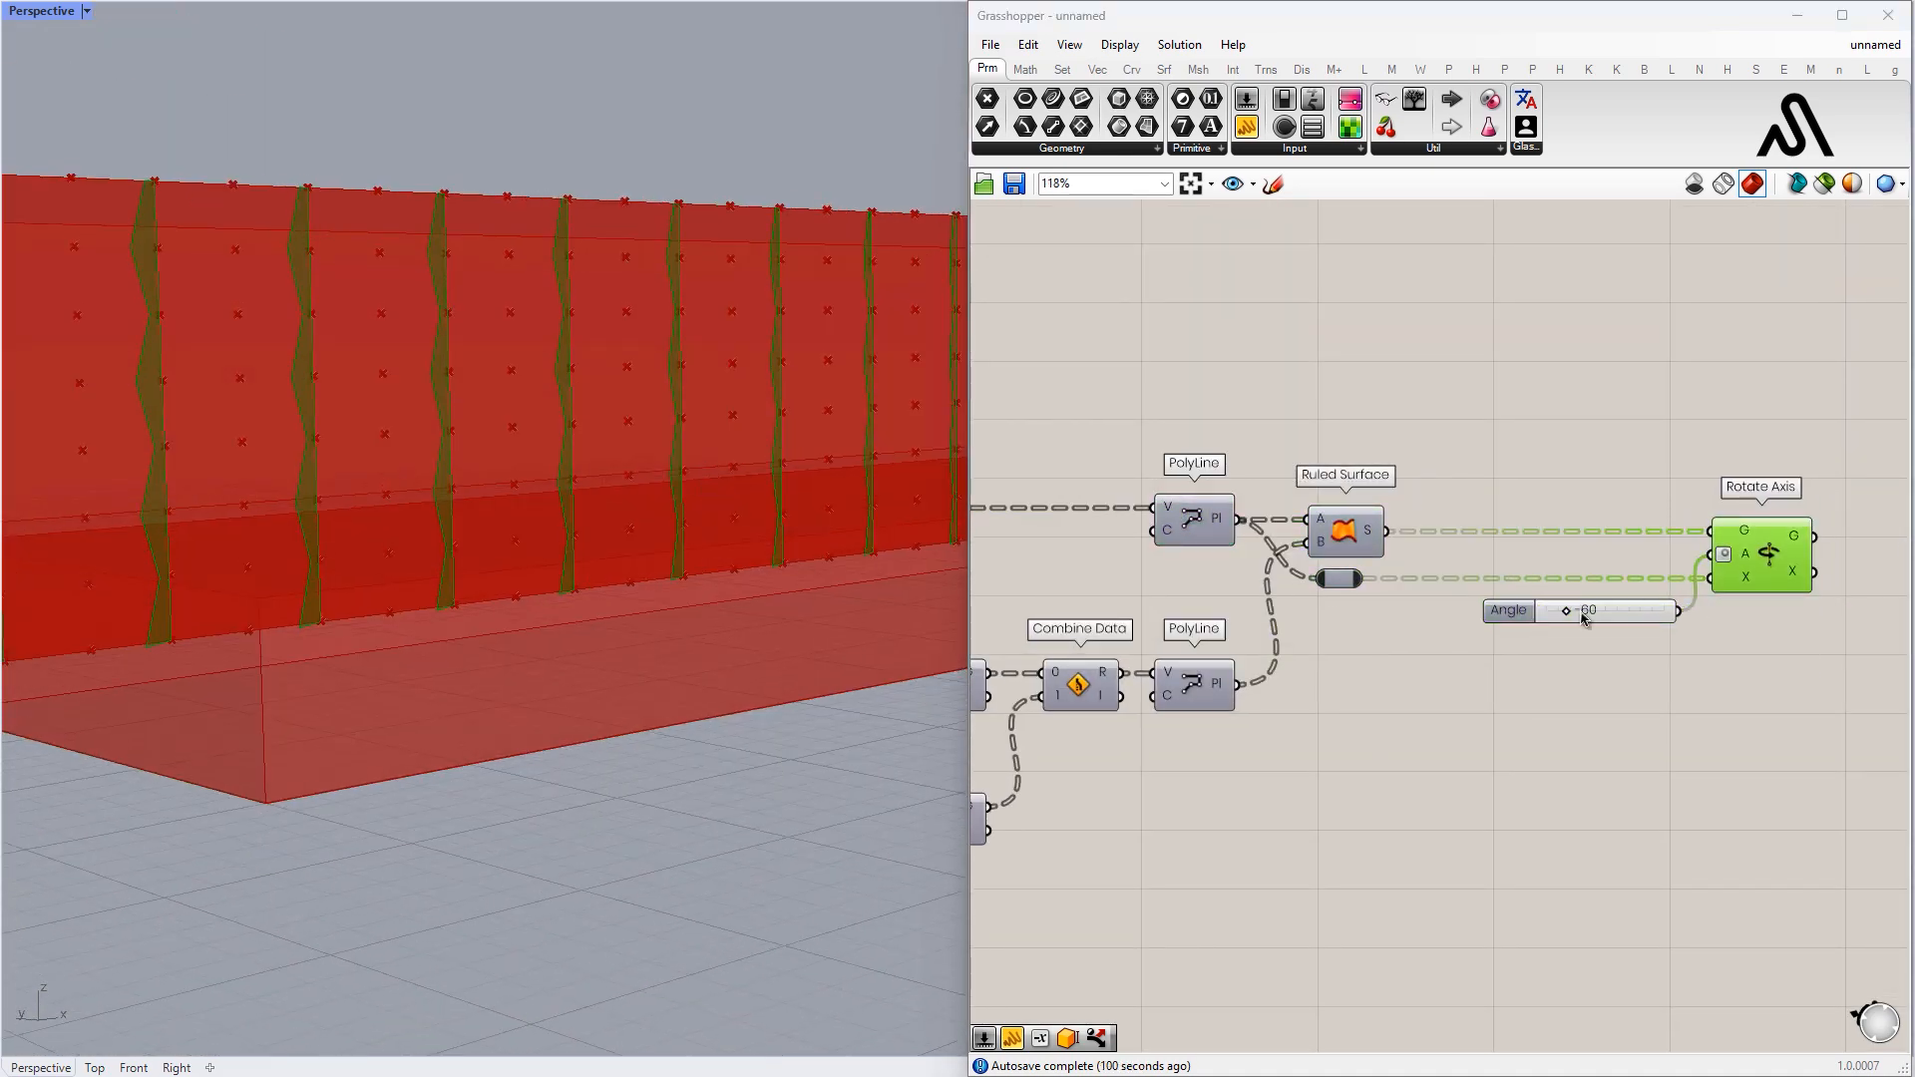
scroll(1572, 614, "up", 5)
left_click_drag(1222, 556, 1420, 596)
right_click_drag(640, 538, 709, 571)
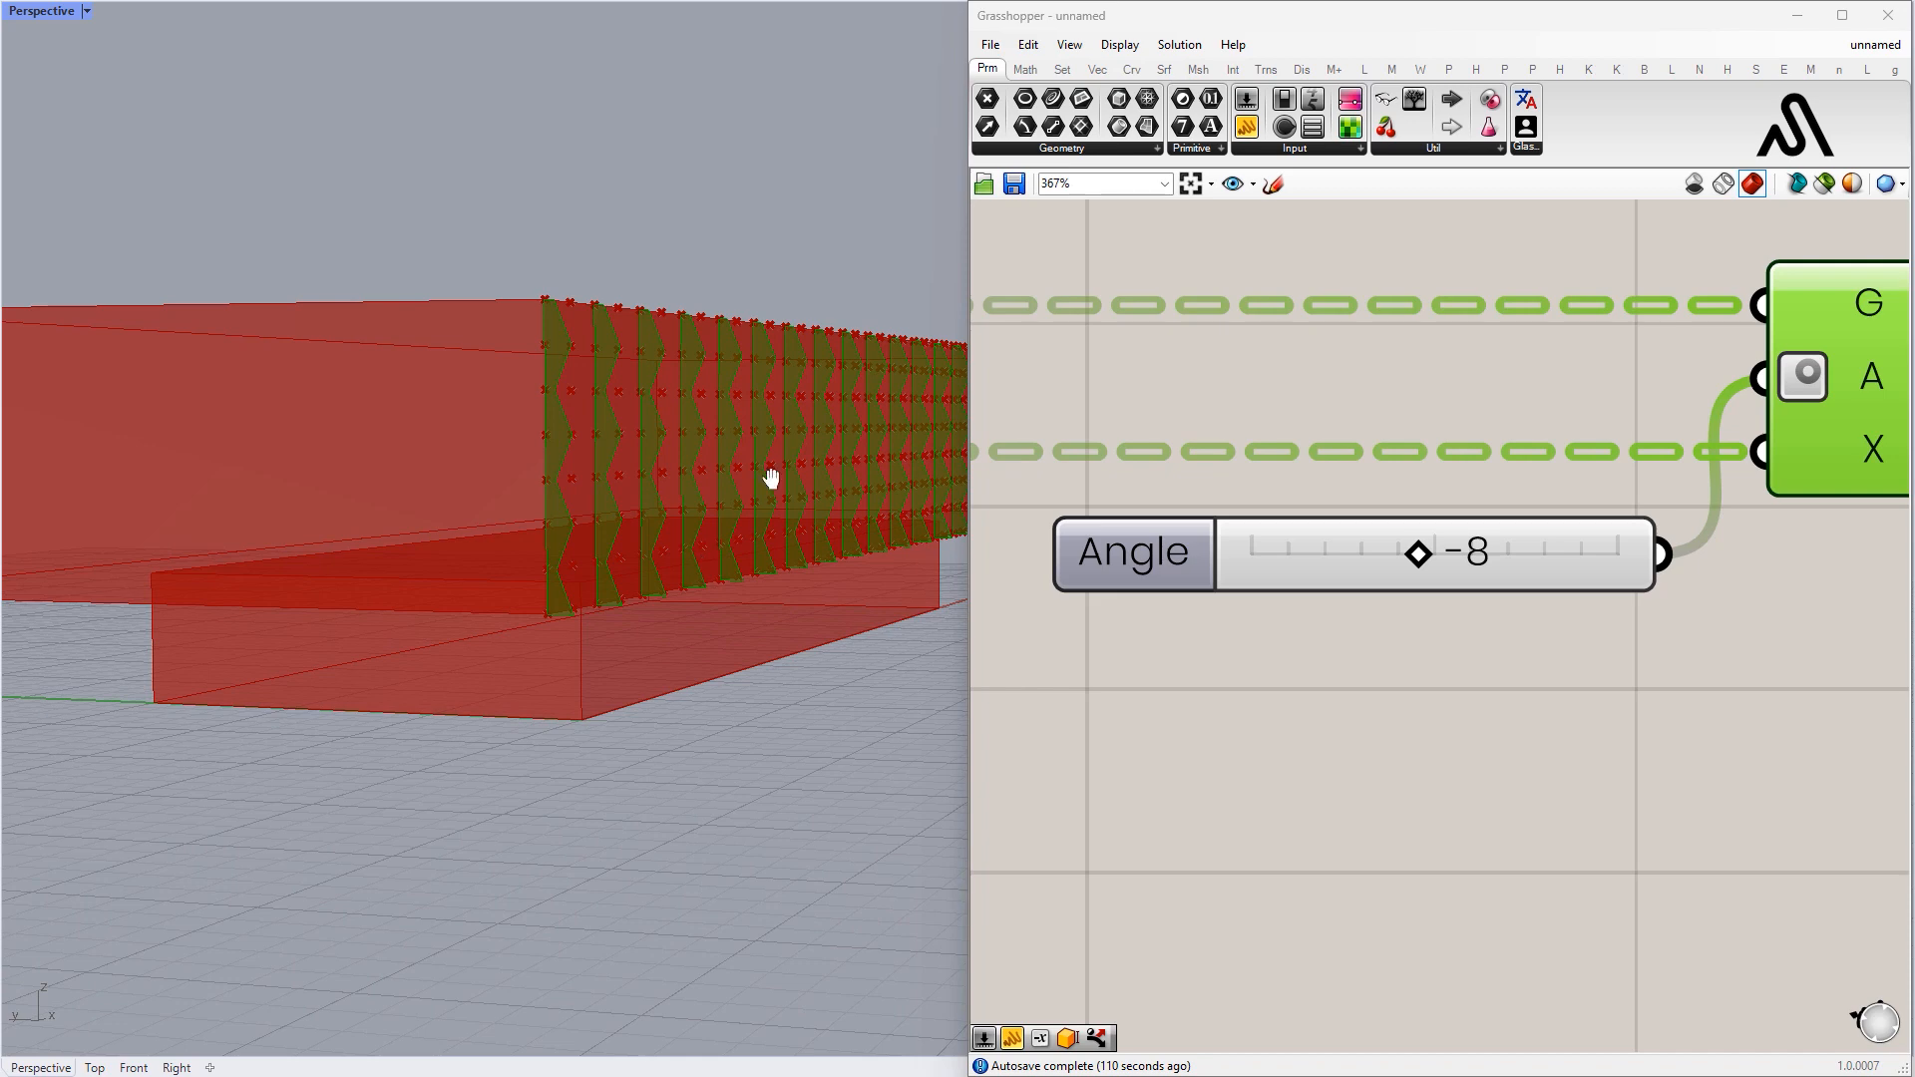
right_click_drag(772, 479, 519, 501, "shift")
scroll(713, 479, "up", 6)
mouse_move(1454, 555)
left_mouse_down()
mouse_move(1416, 562)
mouse_move(1436, 575)
left_mouse_up()
- Add a Graph Mapper component below the angle slider
scroll(1436, 575, "down", 5)
right_click_drag(1416, 589, 1373, 600)
left_click_drag(1496, 610, 1372, 349)
left_click(1459, 601)
double_click(1407, 651)
type("graph mapper")
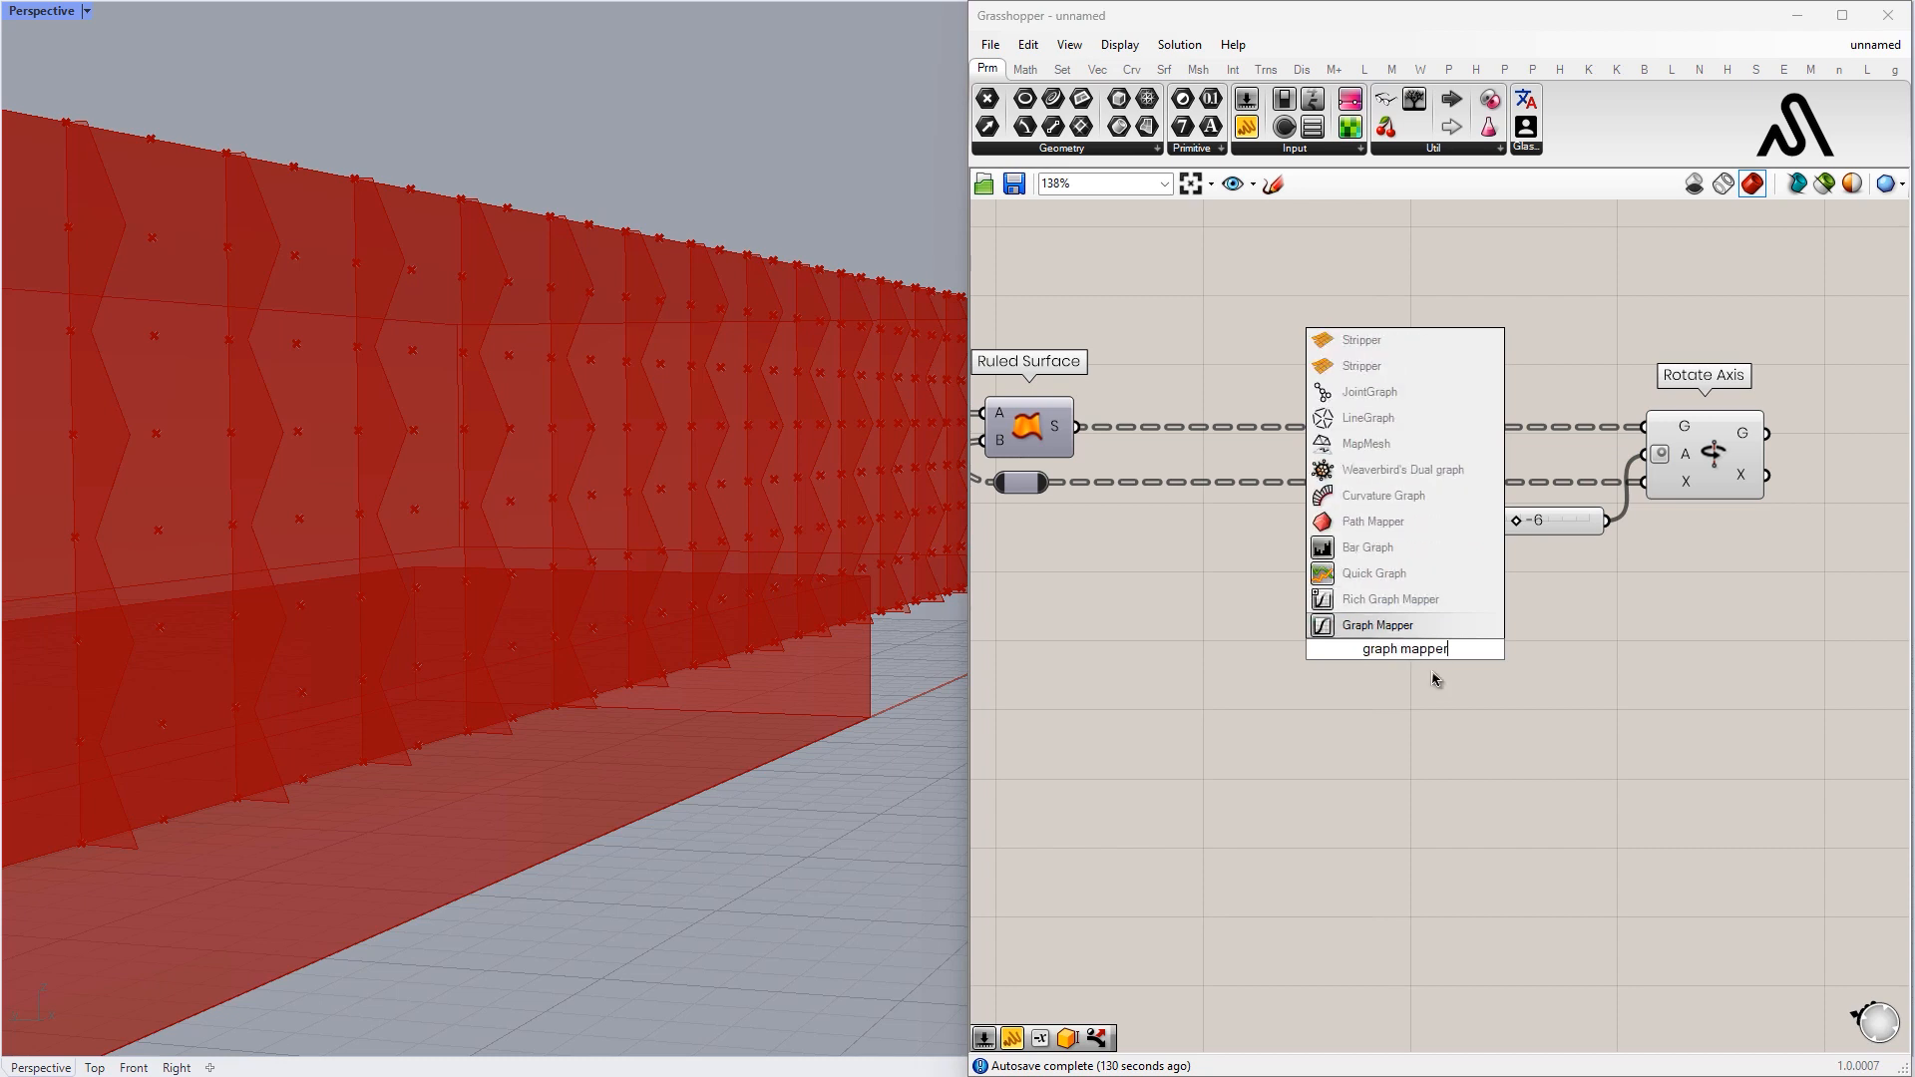
key("Return")
scroll(1288, 574, "down", 1)
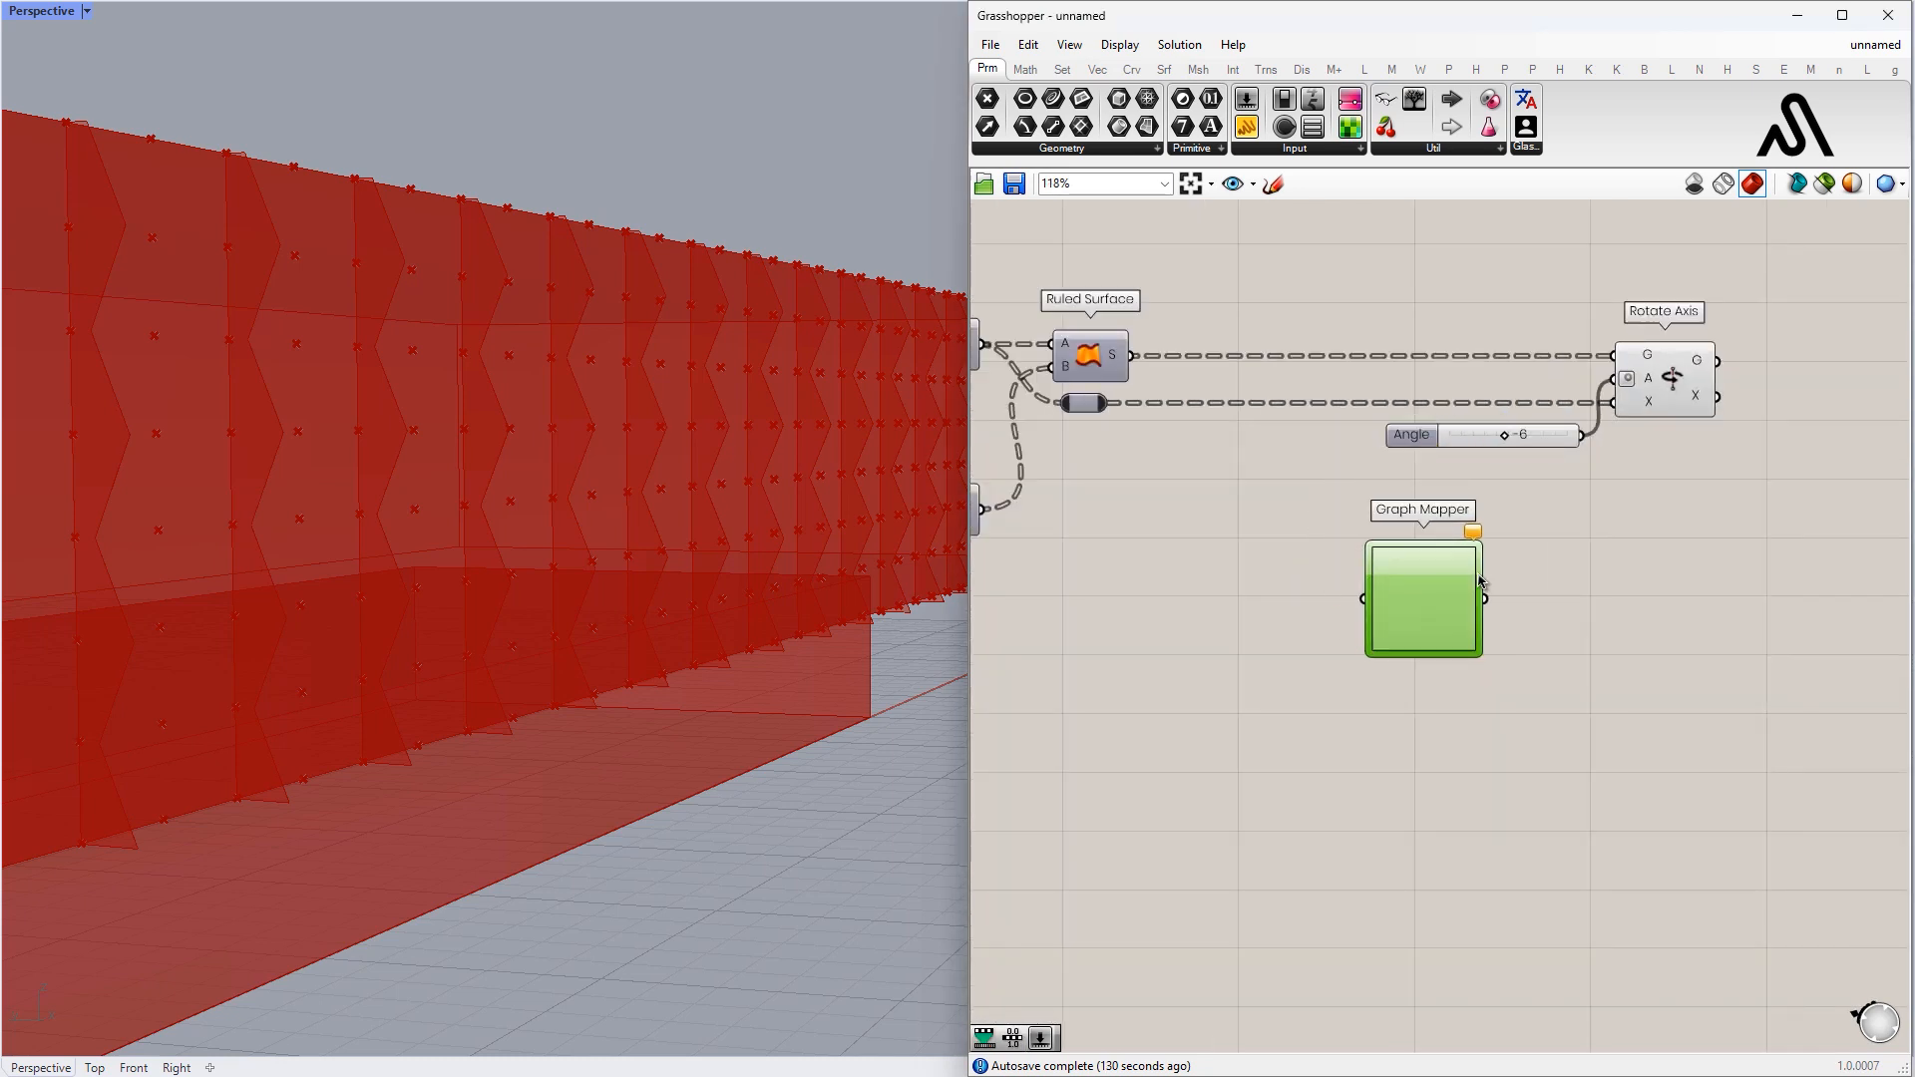
- Move the Graph Mapper aside and add a Pull Point component below the Ruled Surface wires
right_click_drag(1290, 573, 1308, 564)
left_click_drag(1475, 571, 1547, 573)
double_click(1362, 589)
left_click(1342, 631)
right_click_drag(1296, 578, 1386, 589)
scroll(1385, 583, "up", 1)
right_click_drag(1380, 560, 1328, 535)
double_click(1360, 565)
type("pull point")
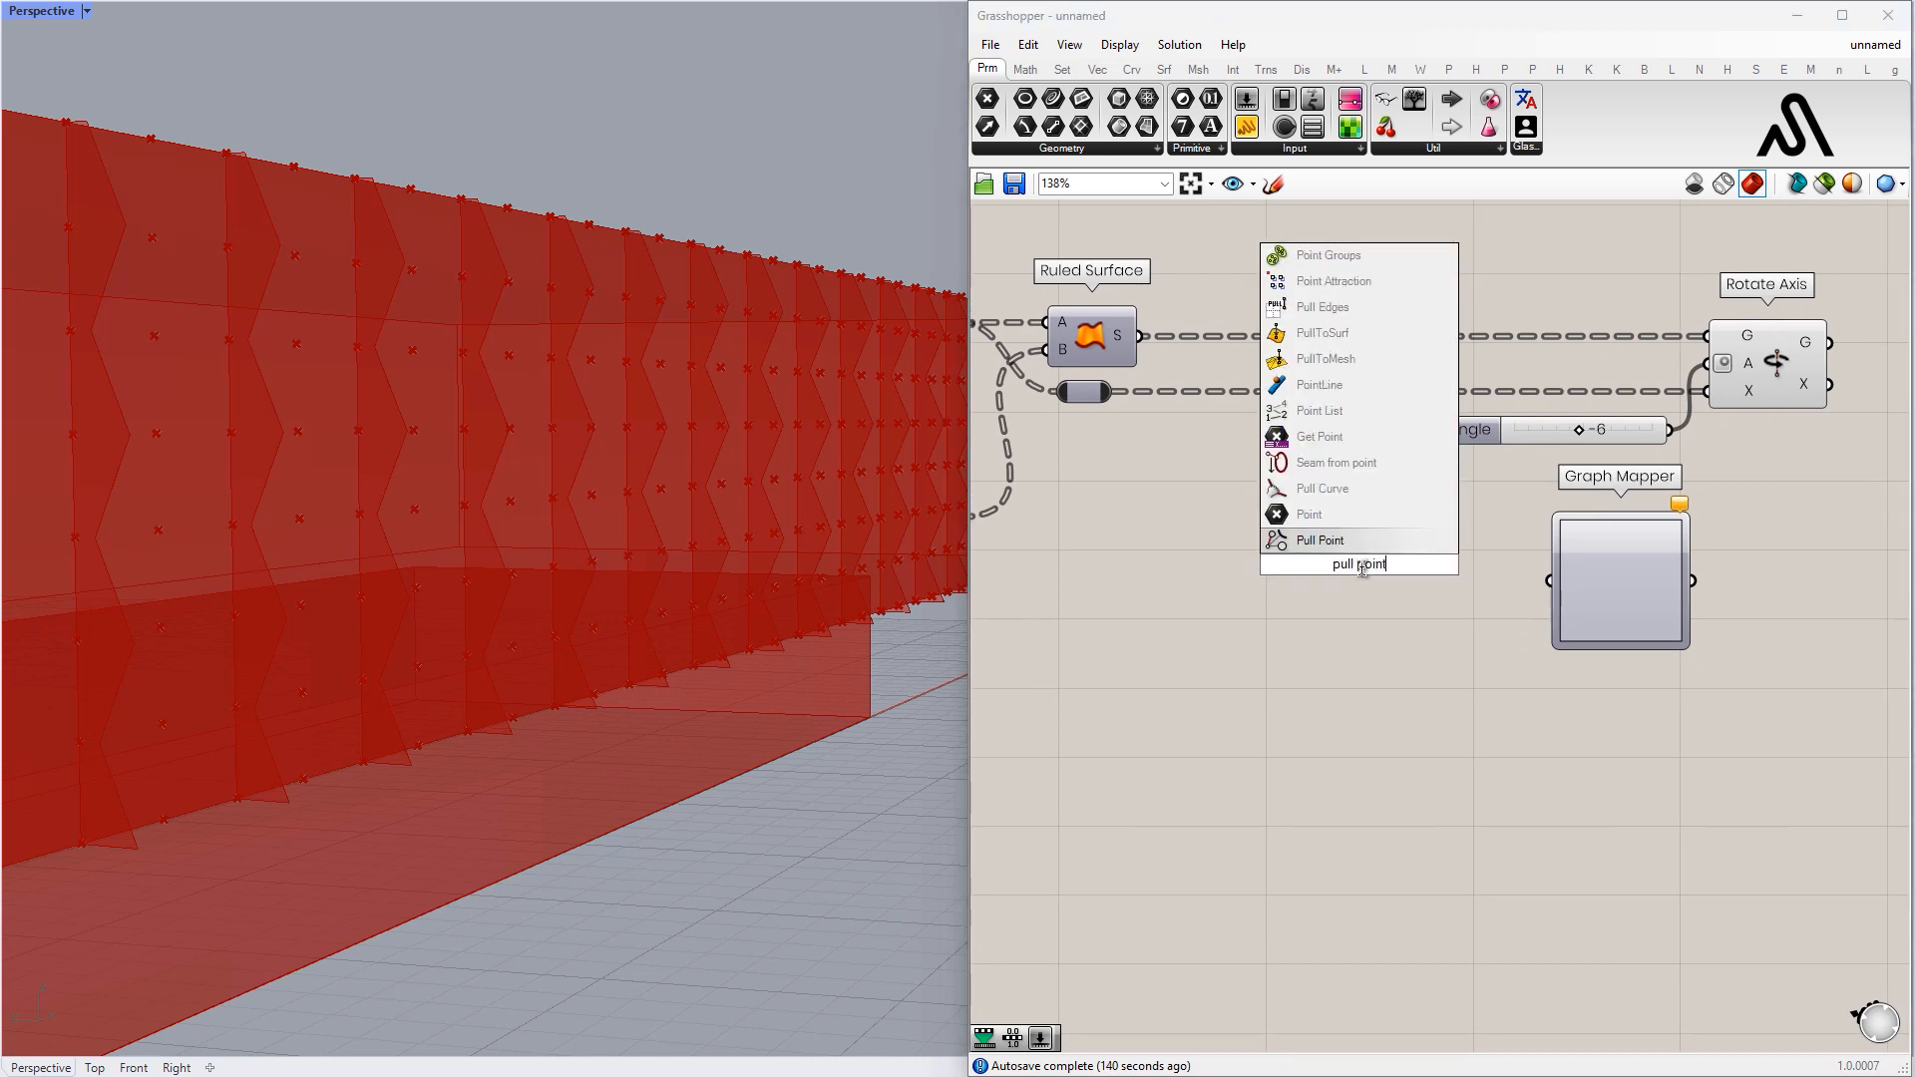
key("Return")
left_click_drag(1362, 570, 1311, 521)
right_click_drag(1296, 547, 1390, 585)
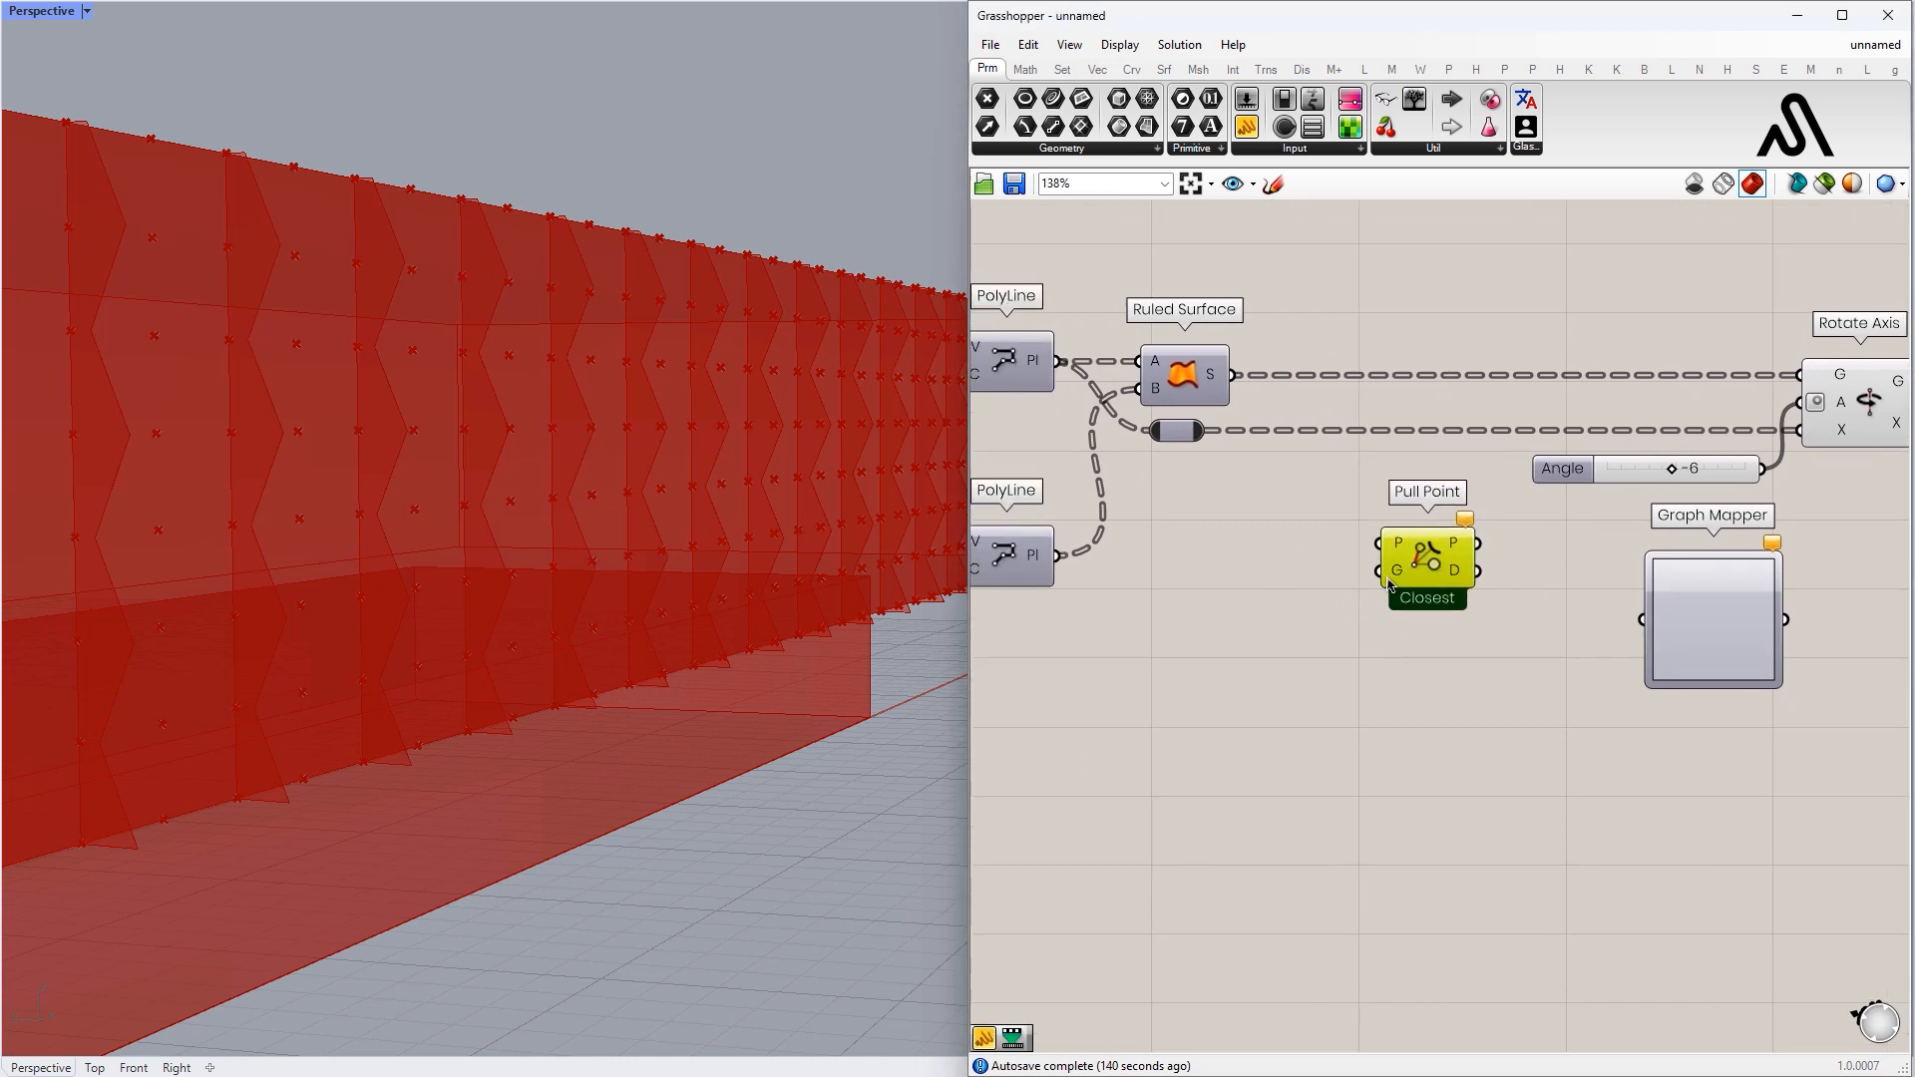
- Select the upper PolyLine component and examine the fin curves in the perspective view
right_click_drag(1245, 604, 1394, 602)
scroll(1423, 589, "down", 2)
right_click_drag(546, 510, 795, 496)
right_click_drag(1328, 414, 1352, 414)
left_click(1351, 414)
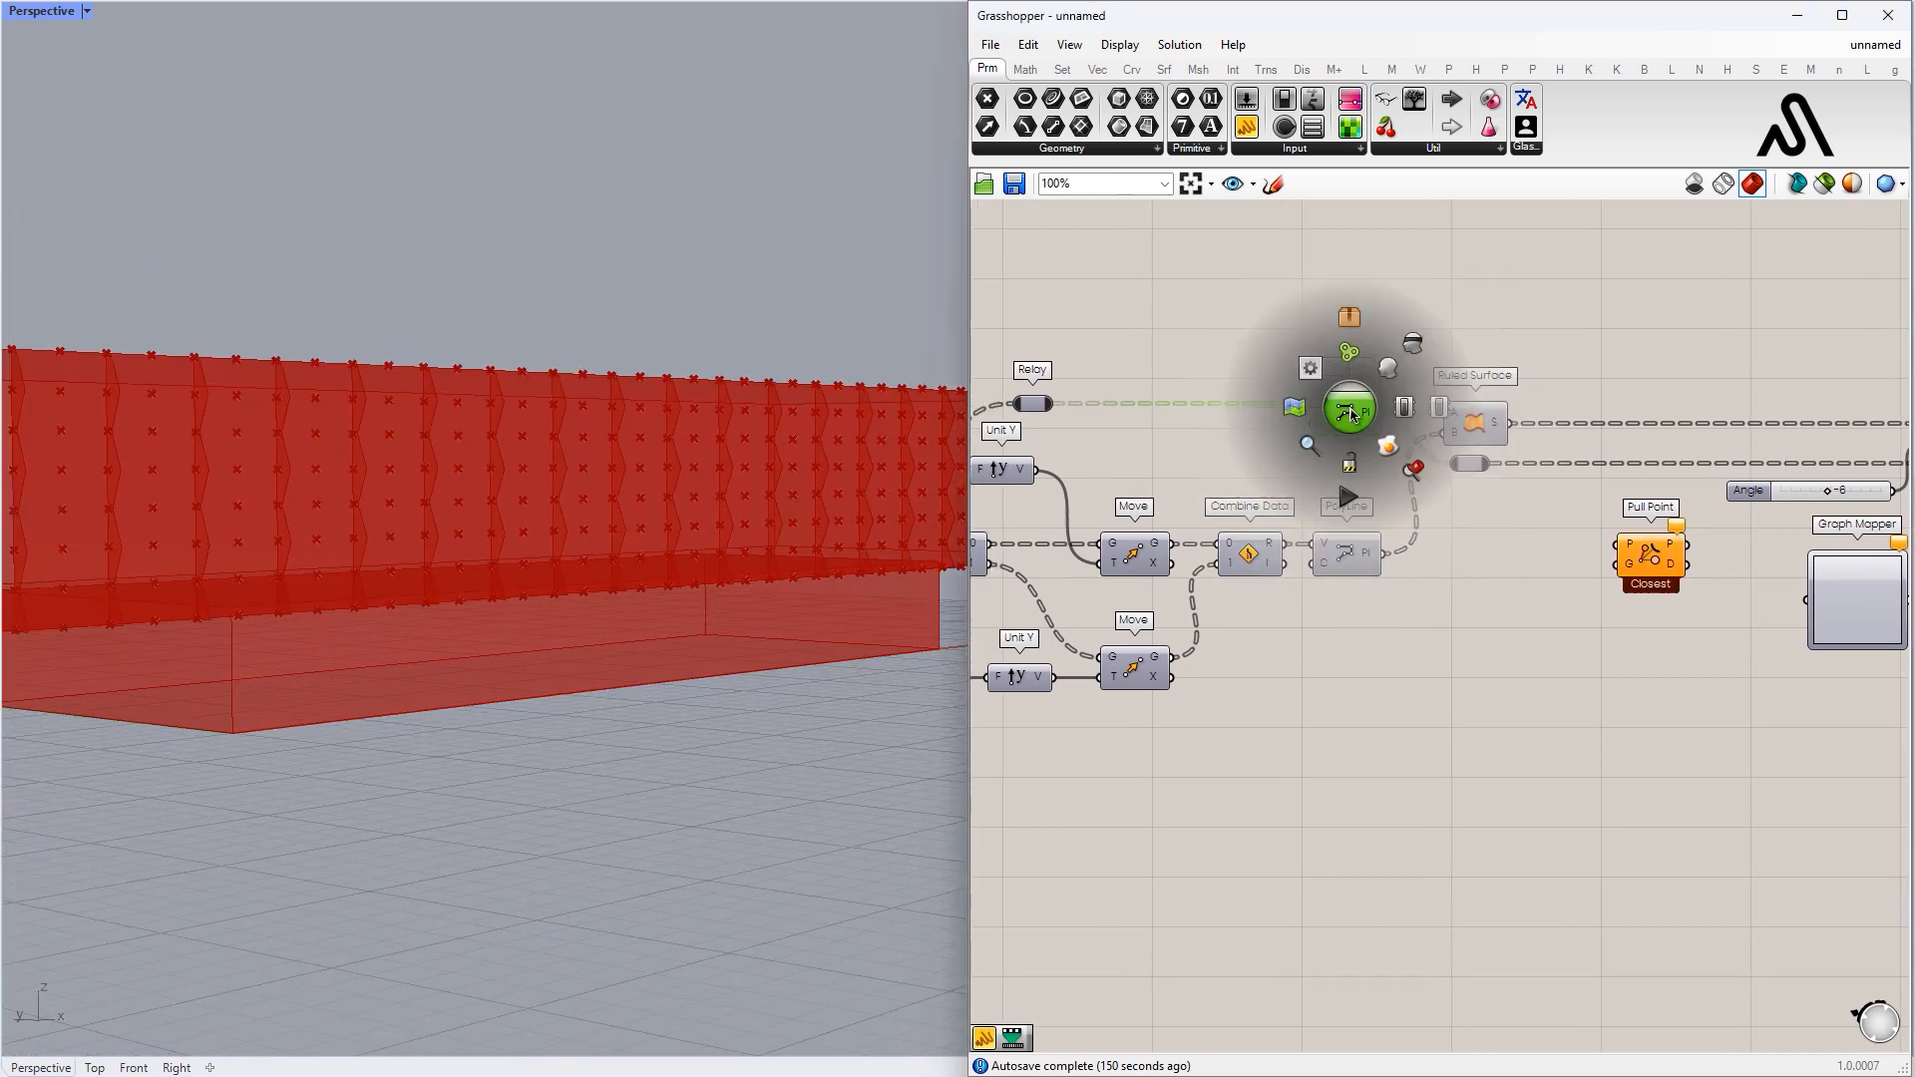
scroll(727, 517, "down", 5)
right_click_drag(728, 516, 715, 479)
scroll(714, 478, "up", 3)
- Reposition Pull Point and add an Area component between it and the Ruled Surface
right_click_drag(1430, 596, 1277, 567)
scroll(1377, 524, "up", 2)
left_click_drag(1439, 527, 1482, 537)
scroll(1243, 558, "up", 1)
right_click_drag(1247, 559, 1147, 661)
double_click(1267, 534)
type("area")
left_click(1285, 513)
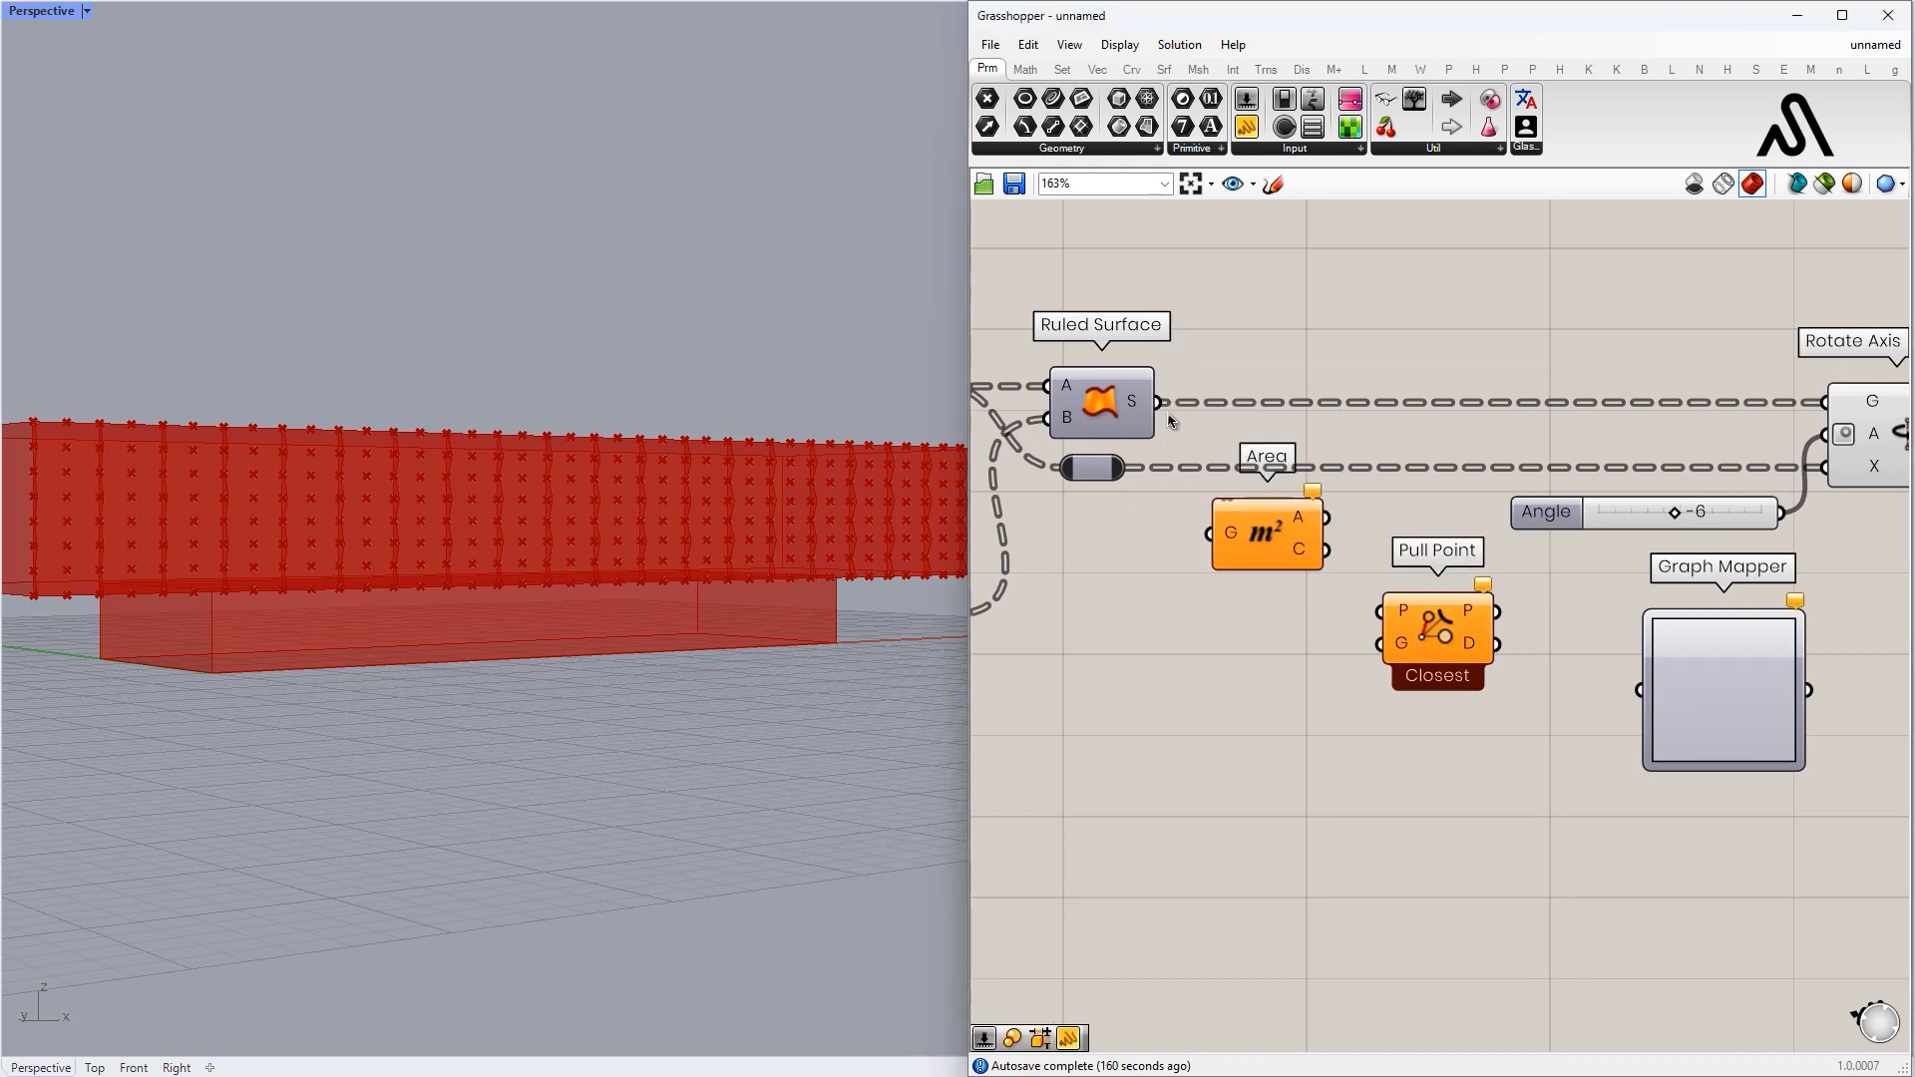
- Feed the ruled surfaces through Area, its centroids into Pull Point's P input, and move the Angle slider above the wires
right_click_drag(1322, 542, 1259, 516)
left_click_drag(1363, 584, 1335, 503)
left_click_drag(1372, 630, 1151, 484)
left_click_drag(1210, 483, 1259, 529)
right_click_drag(1523, 514, 1486, 504)
left_click_drag(1527, 484, 1486, 299)
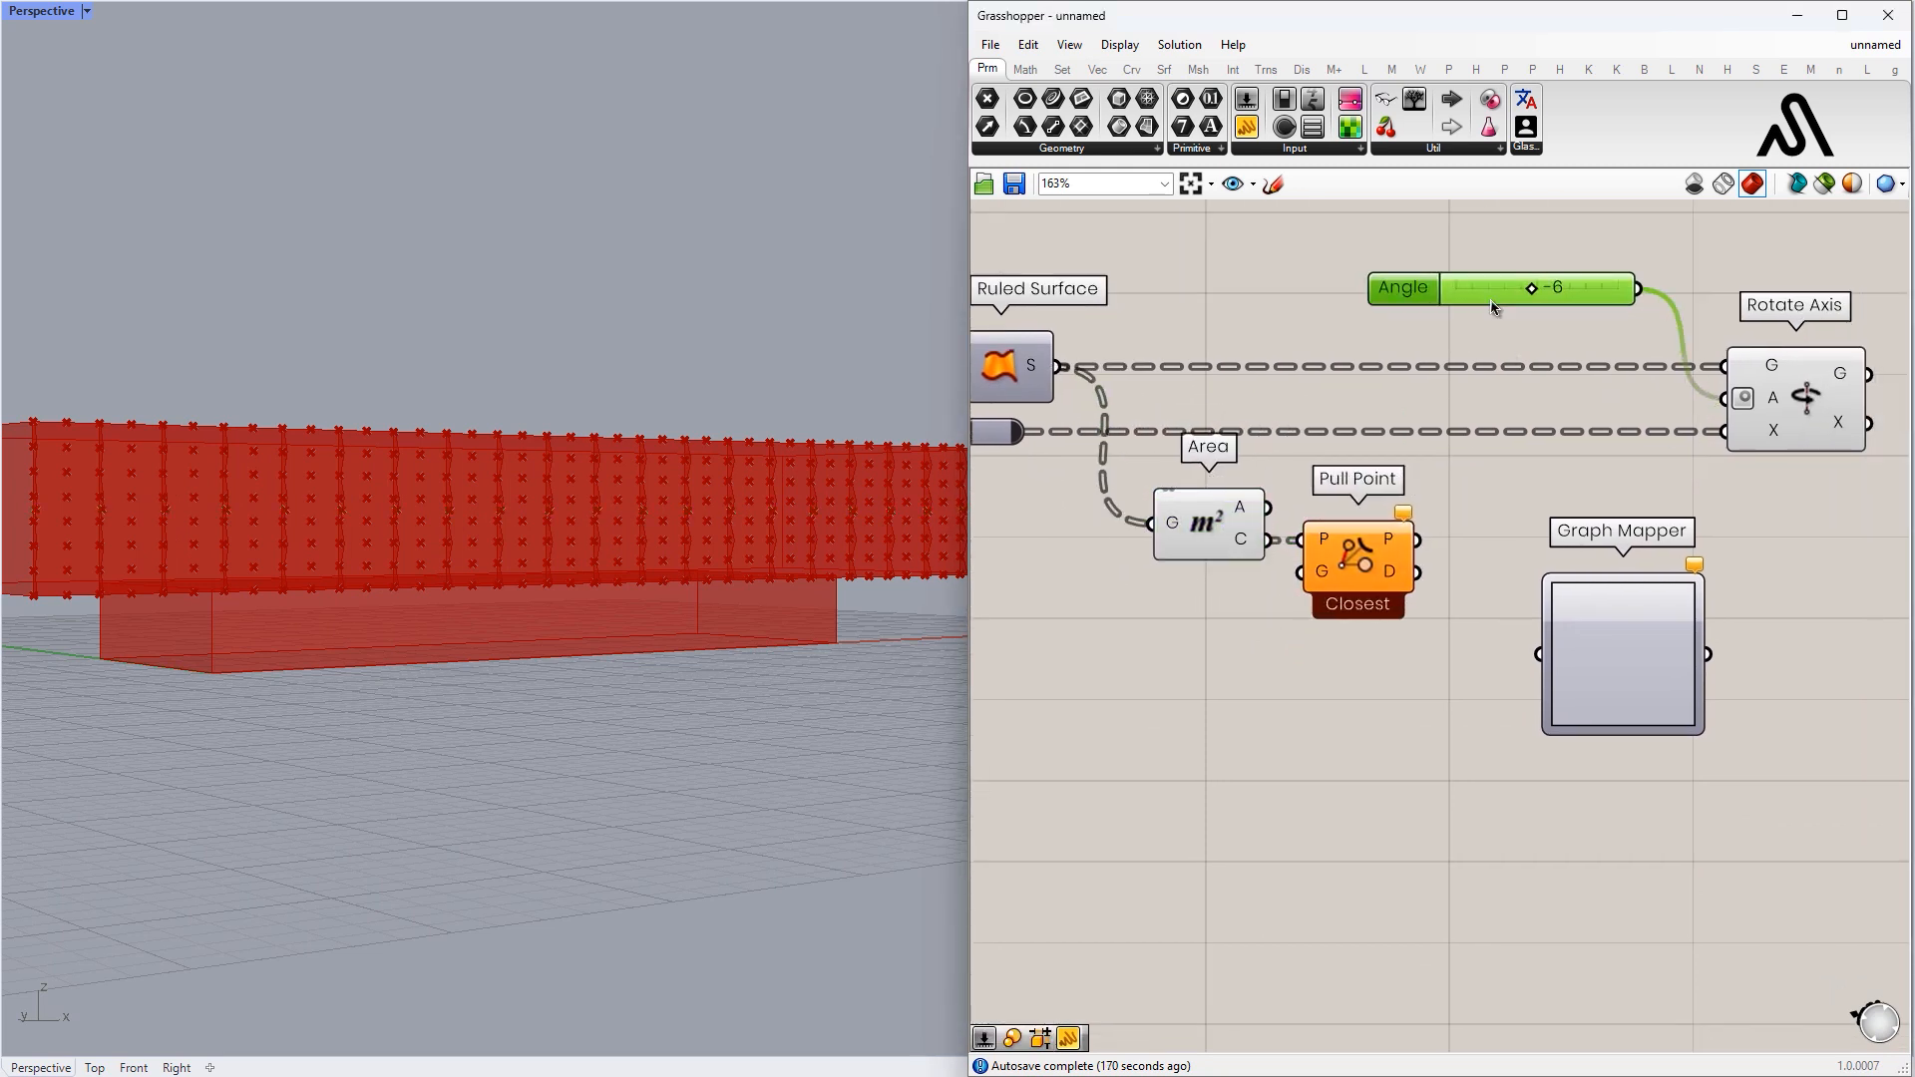
- Add a List Length component fed by the curve relay and make room between Area and Pull Point
left_click(1362, 552)
left_click(1621, 658)
left_click(1362, 558)
right_click_drag(1057, 589, 1242, 594)
double_click(1241, 593)
type("list leng")
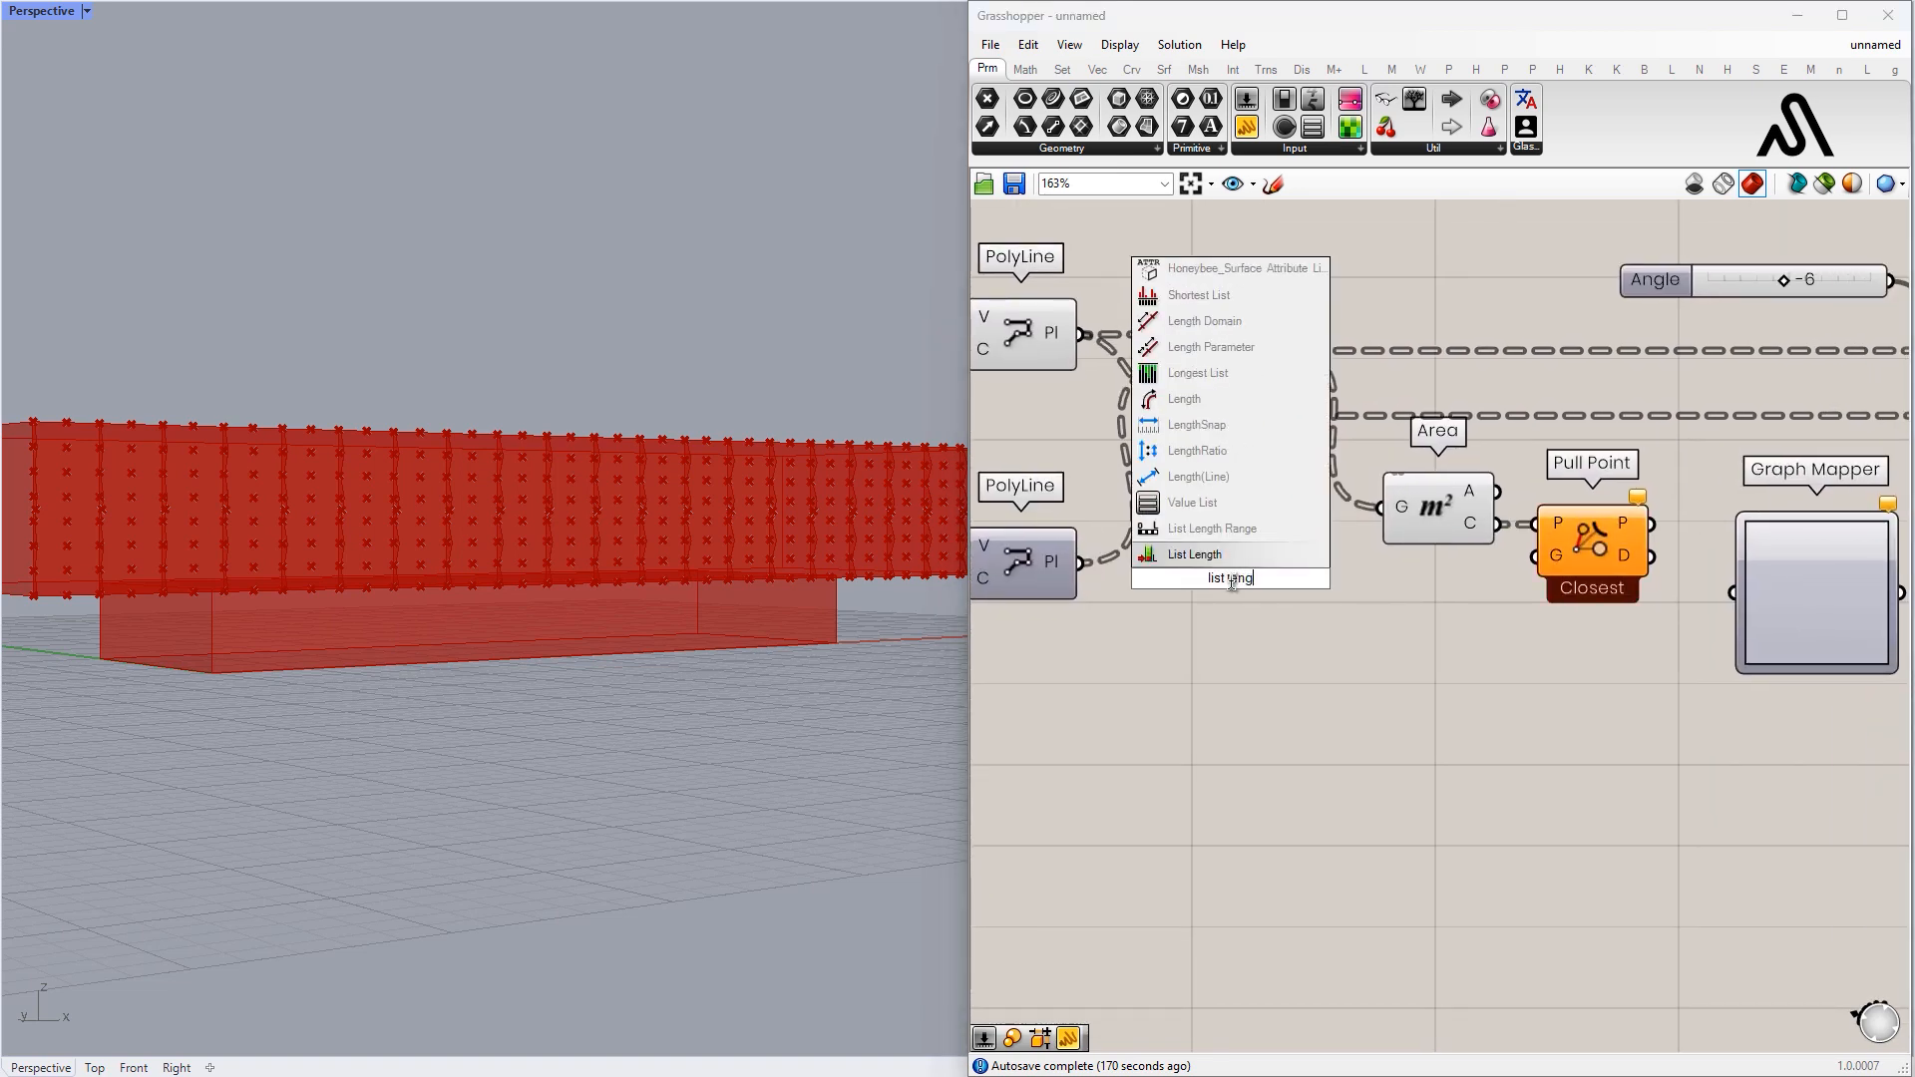
left_click(1240, 564)
scroll(1188, 633, "down", 2)
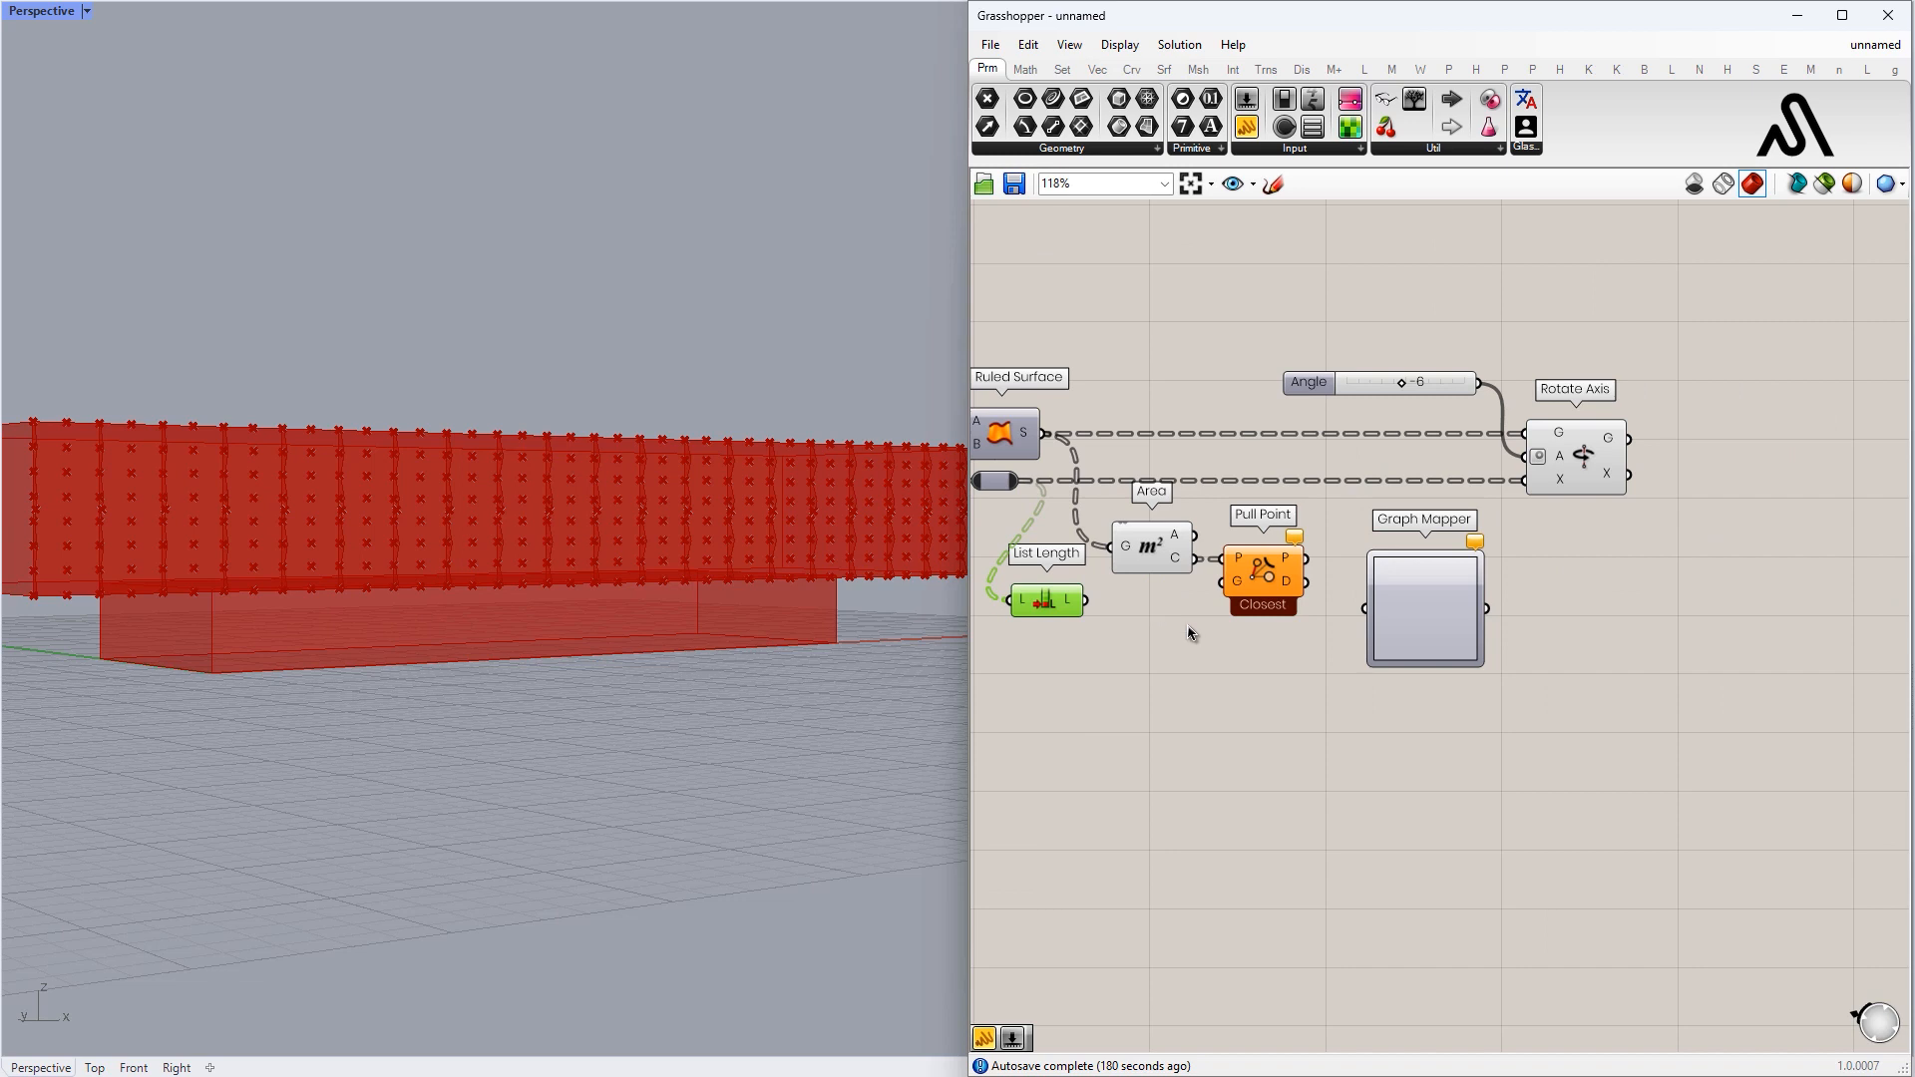
left_click_drag(1220, 631, 1444, 631, "alt")
scroll(1115, 645, "up", 2)
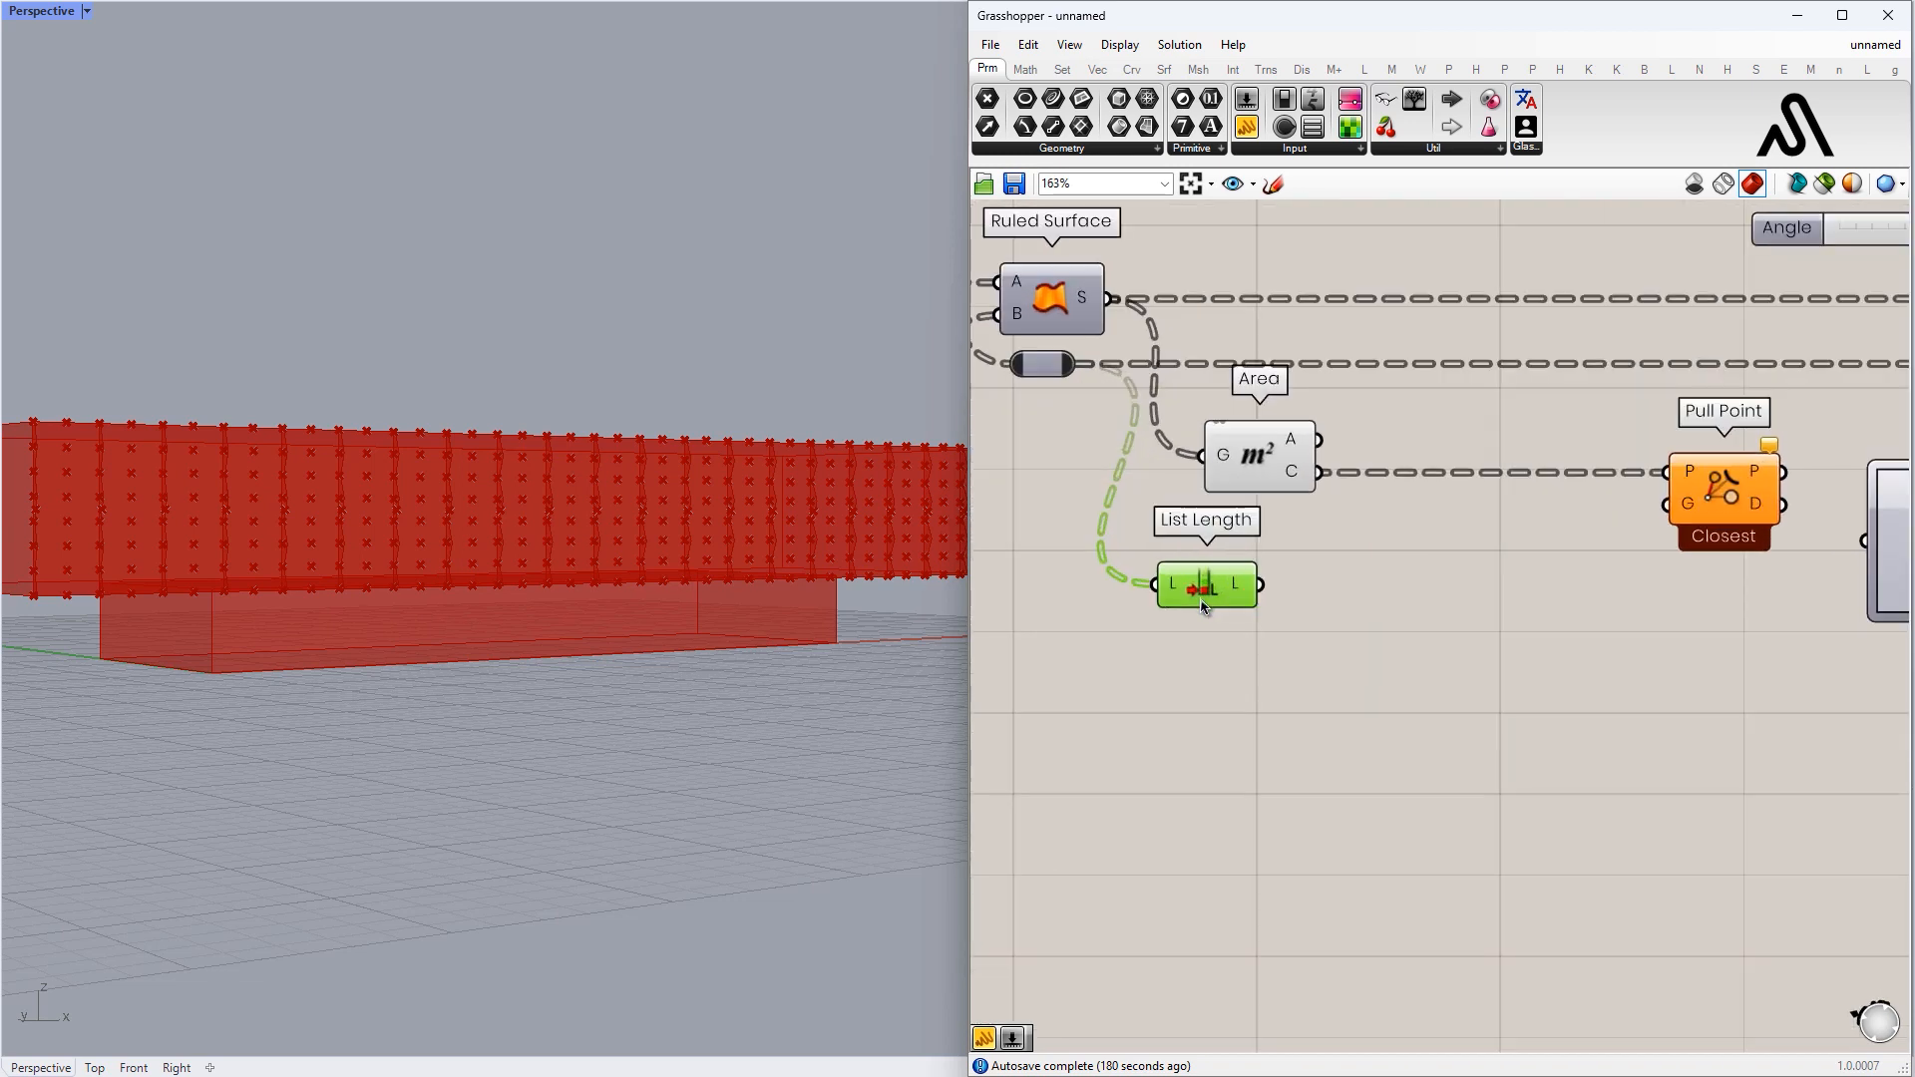
- Add an Integer Division component that divides the list length by a panel value of 2
double_click(1408, 665)
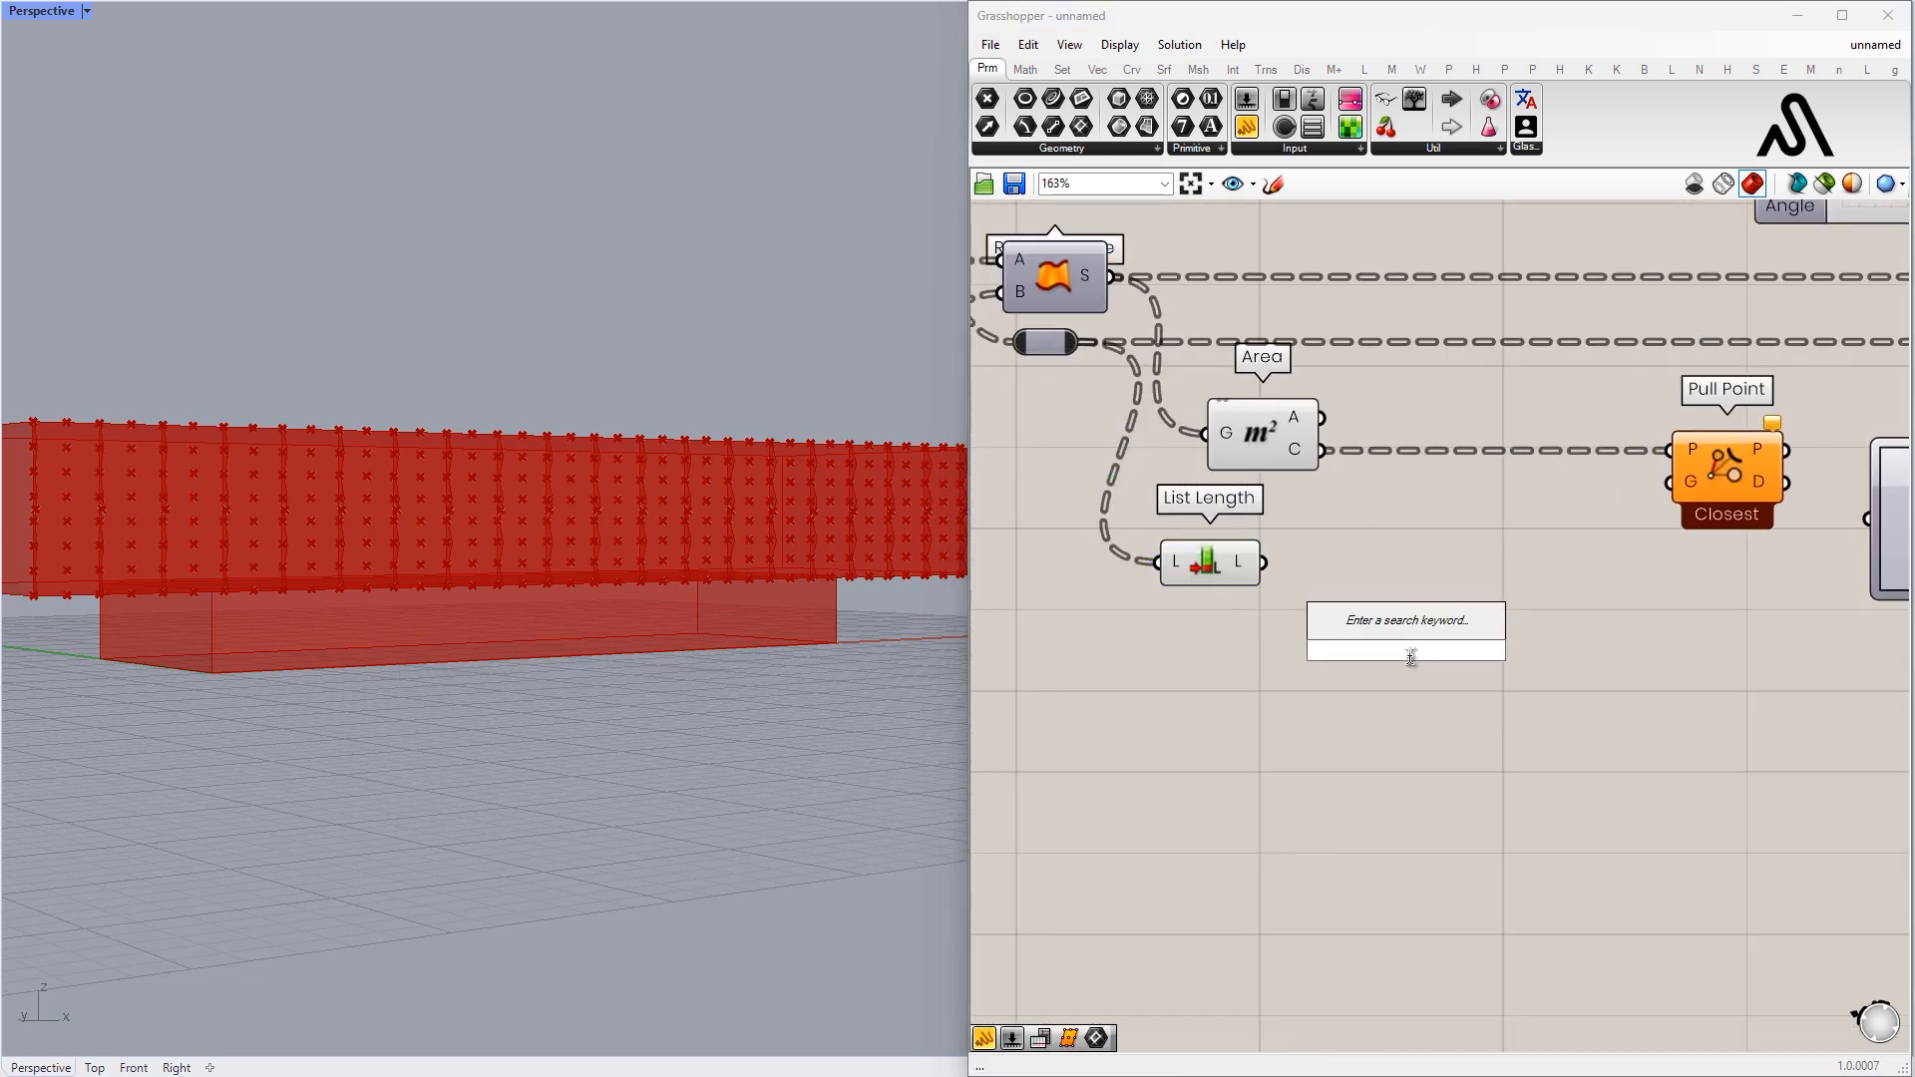
type("integ")
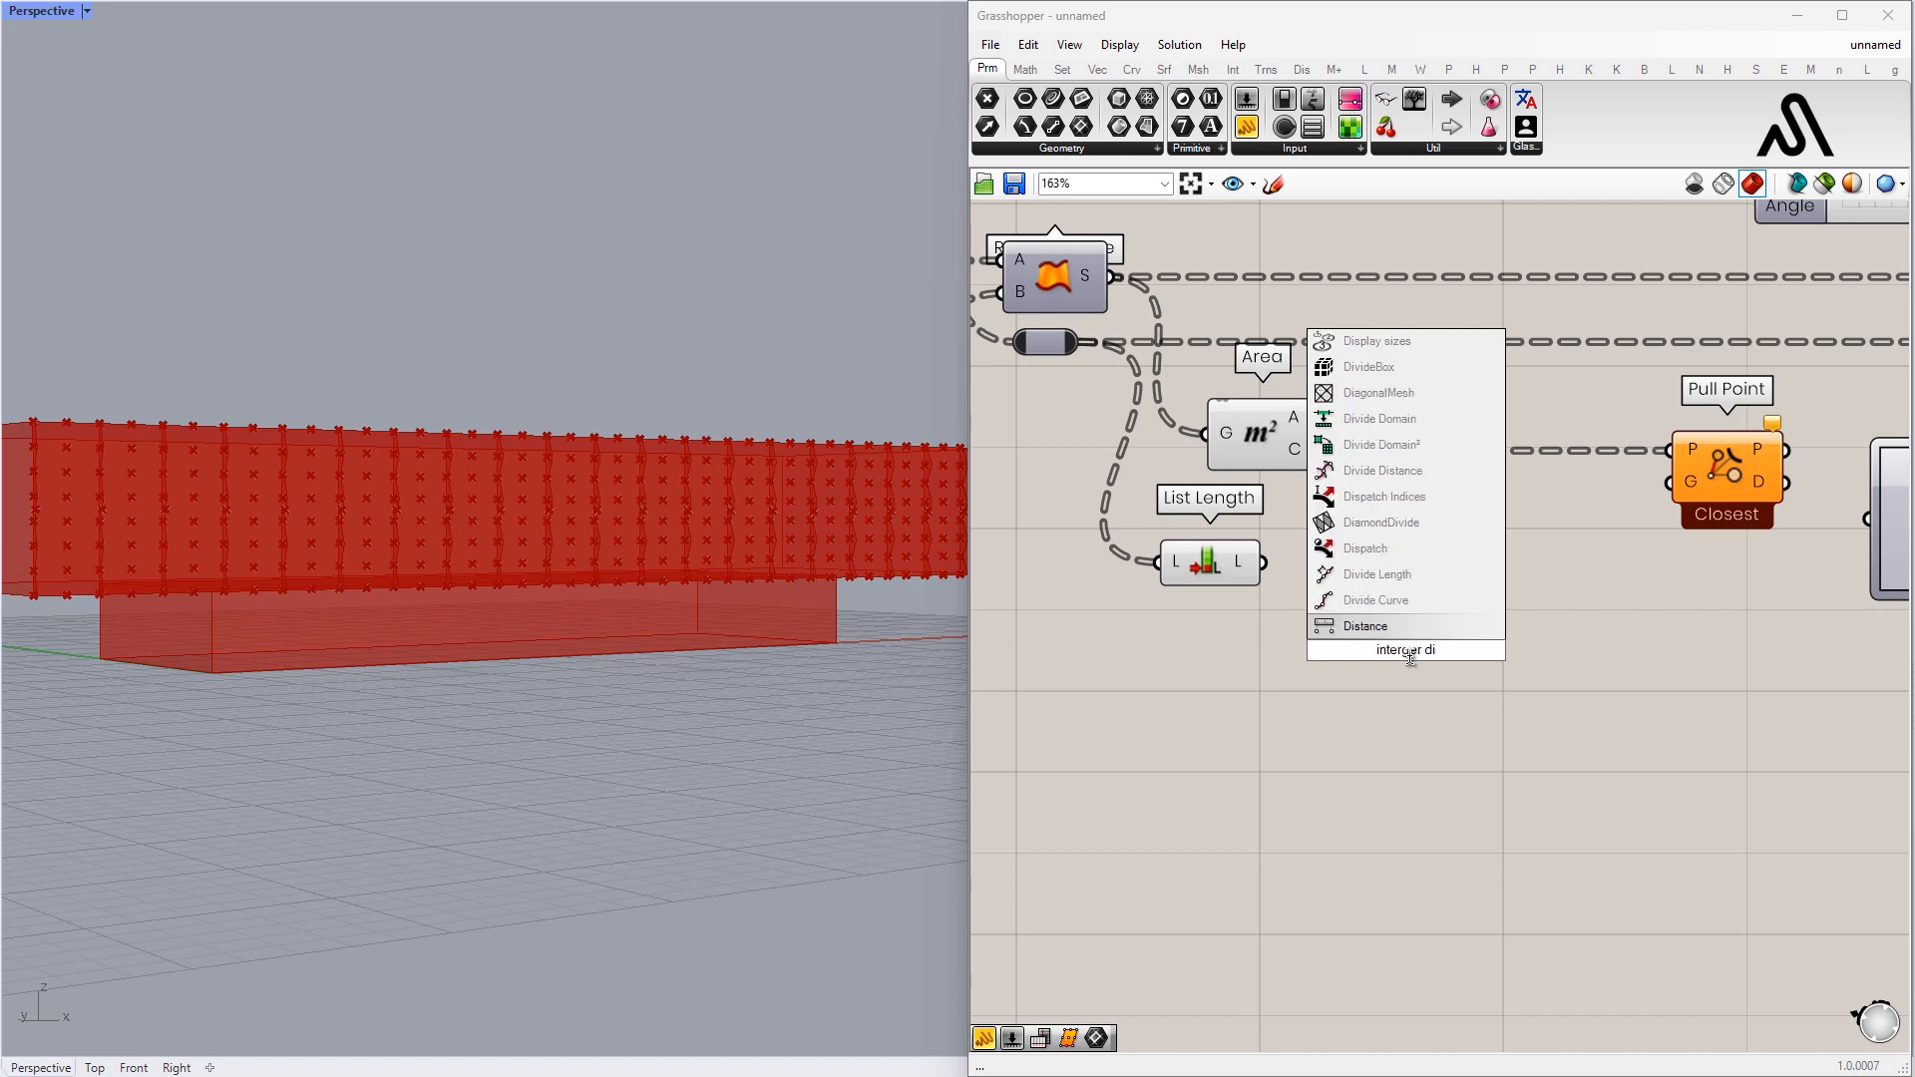
key("Return")
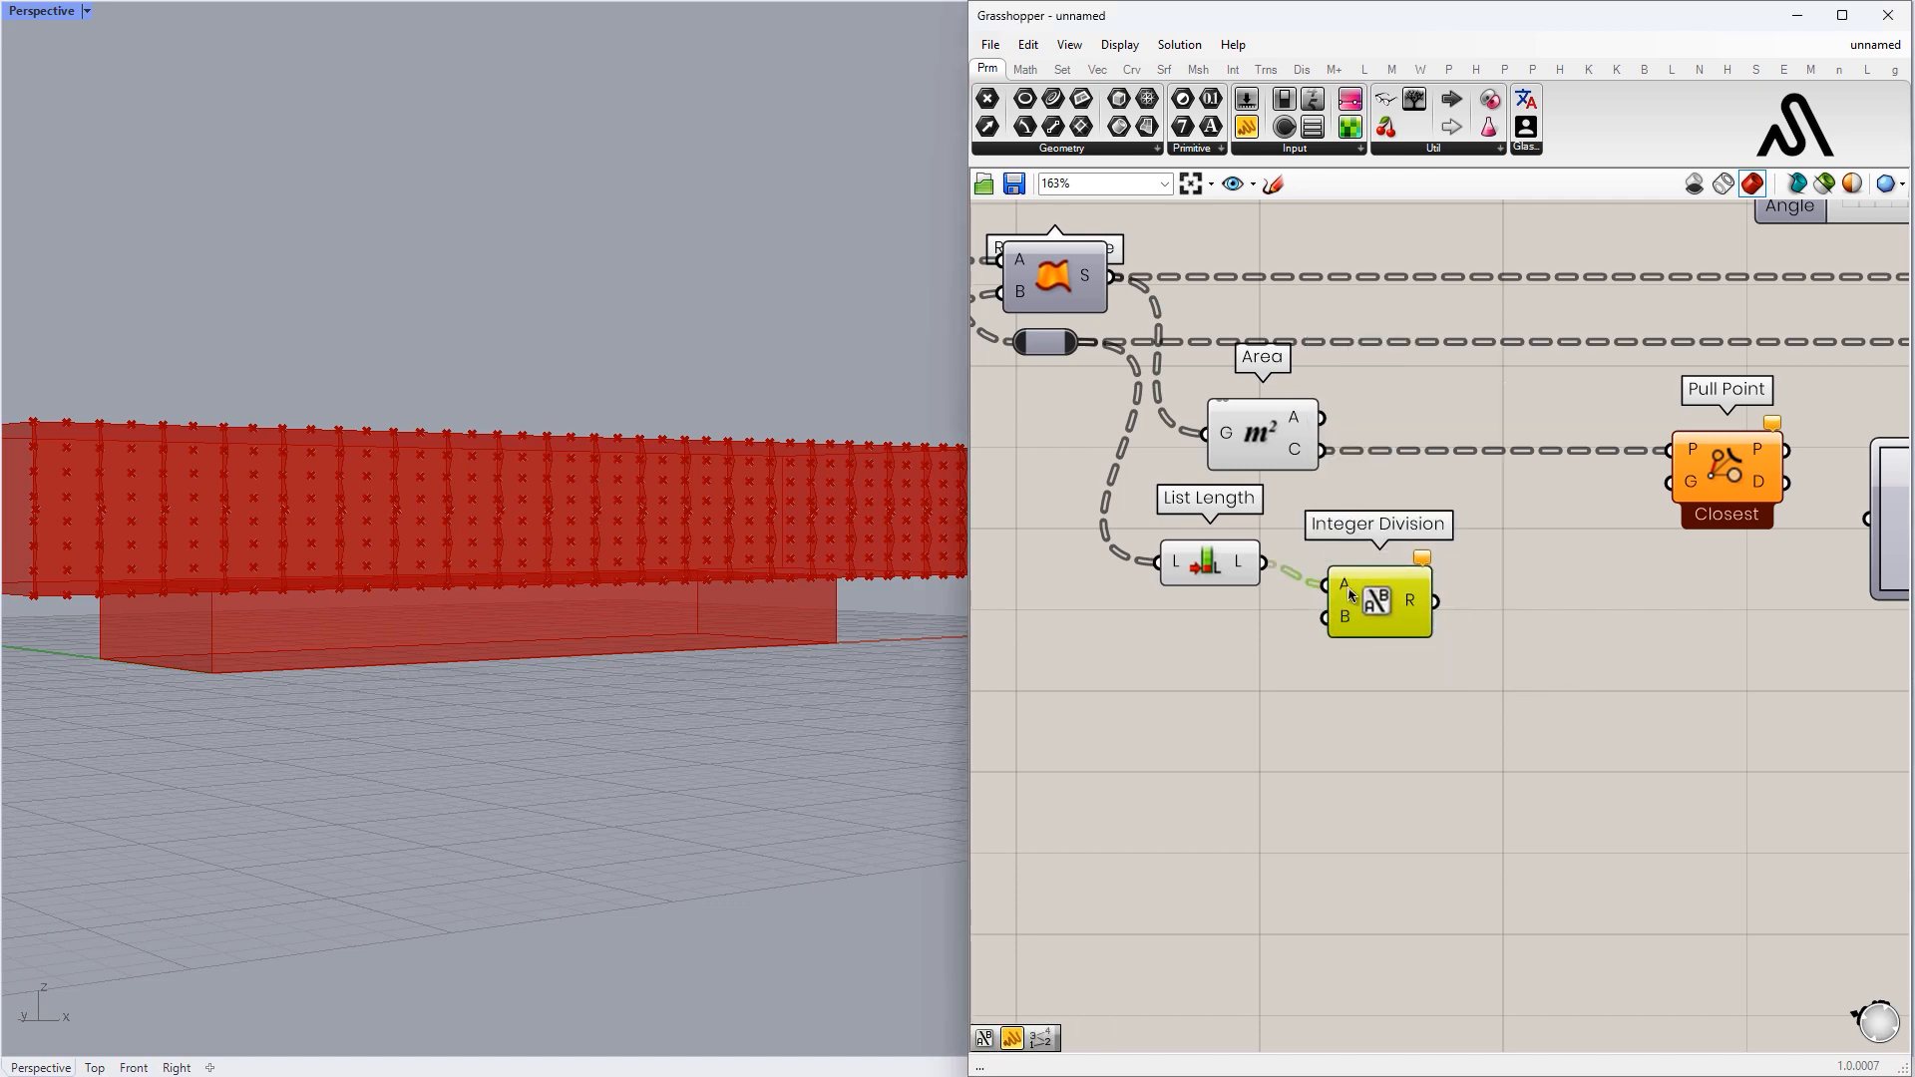
type("2")
key("Return")
scroll(1196, 647, "up", 4)
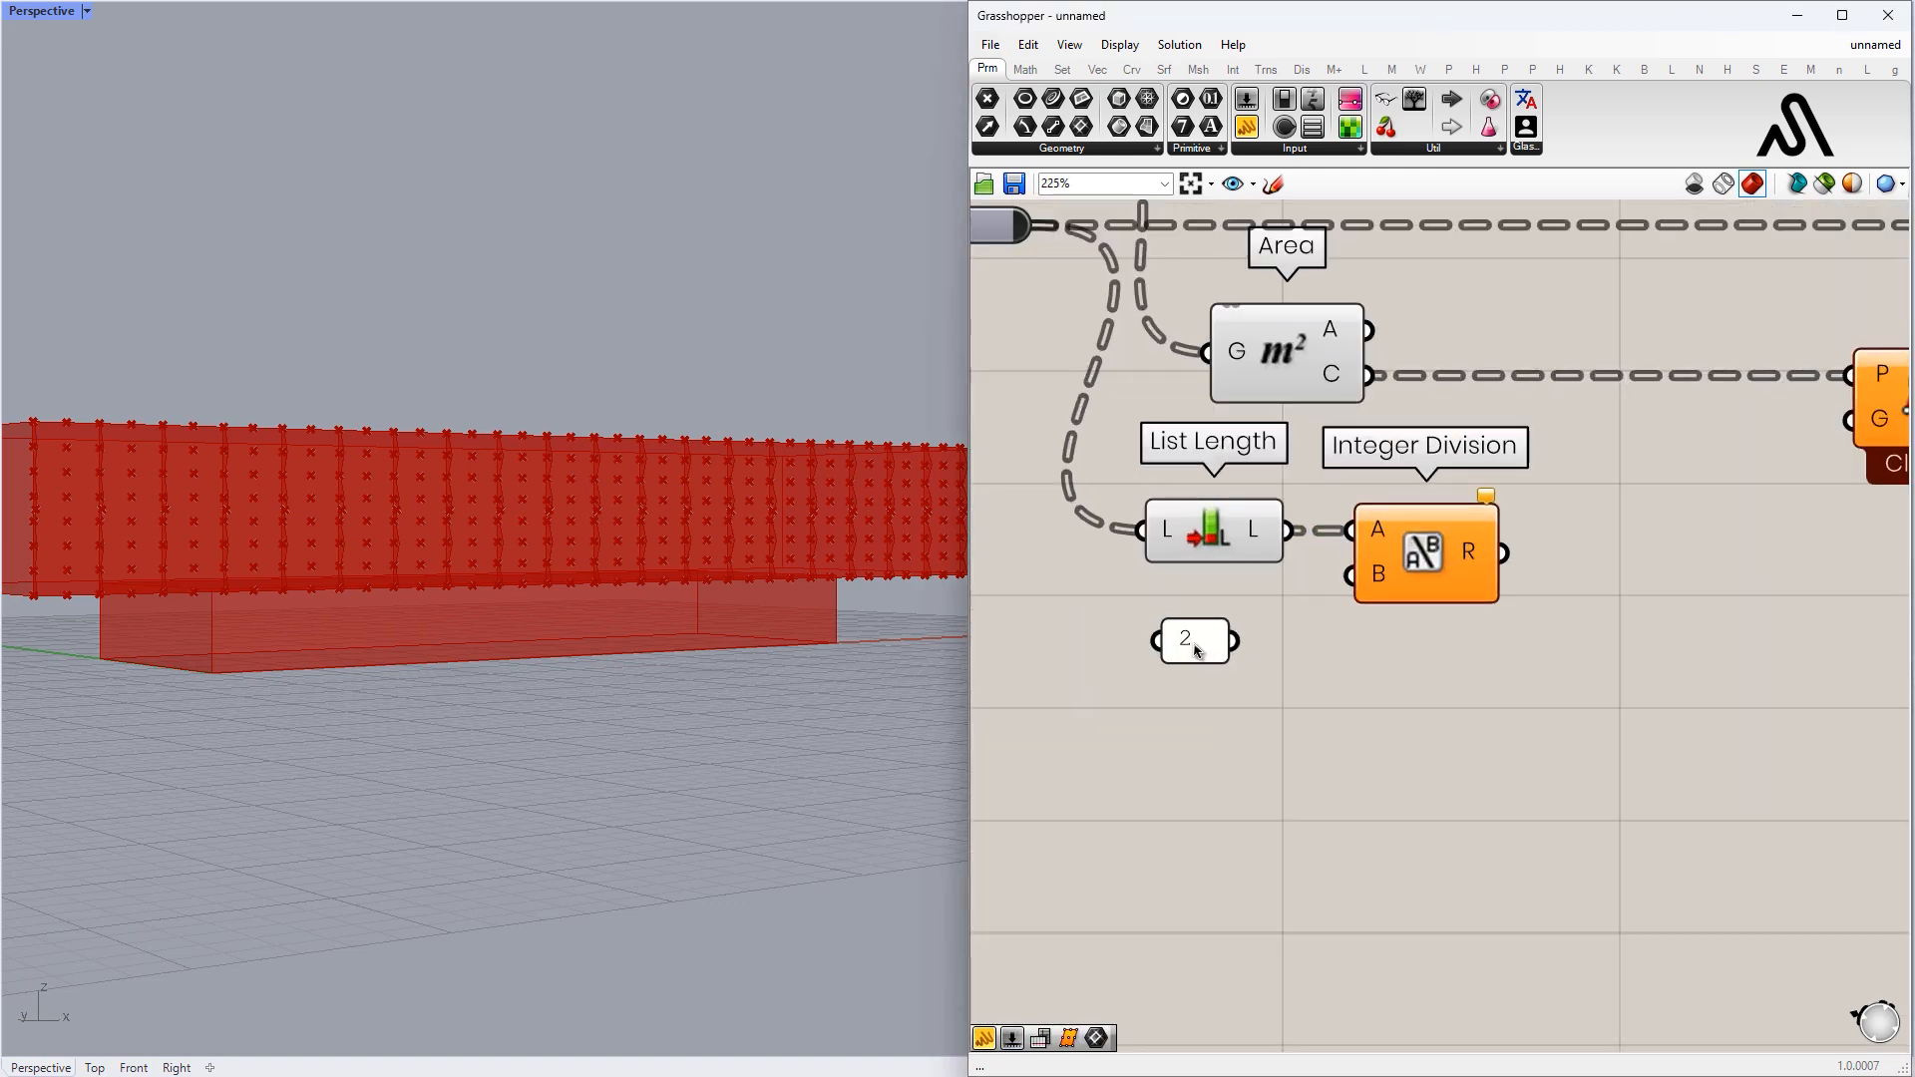
left_click_drag(1399, 565, 1396, 564)
left_click_drag(1260, 620, 1237, 660)
- Flatten the List Length input and tidy the positions of the list length and division components
scroll(1238, 659, "down", 4)
left_click_drag(1354, 600, 1341, 601)
right_click(1166, 566)
left_click(1221, 725)
scroll(1287, 591, "down", 2)
left_click_drag(1361, 714, 1215, 565)
left_click_drag(1332, 587, 1377, 625)
left_click(1476, 634)
- Add a List Item component and feed its list input with the fin curves through a new relay
right_click_drag(1479, 635, 1412, 627)
double_click(1415, 627)
type("list item")
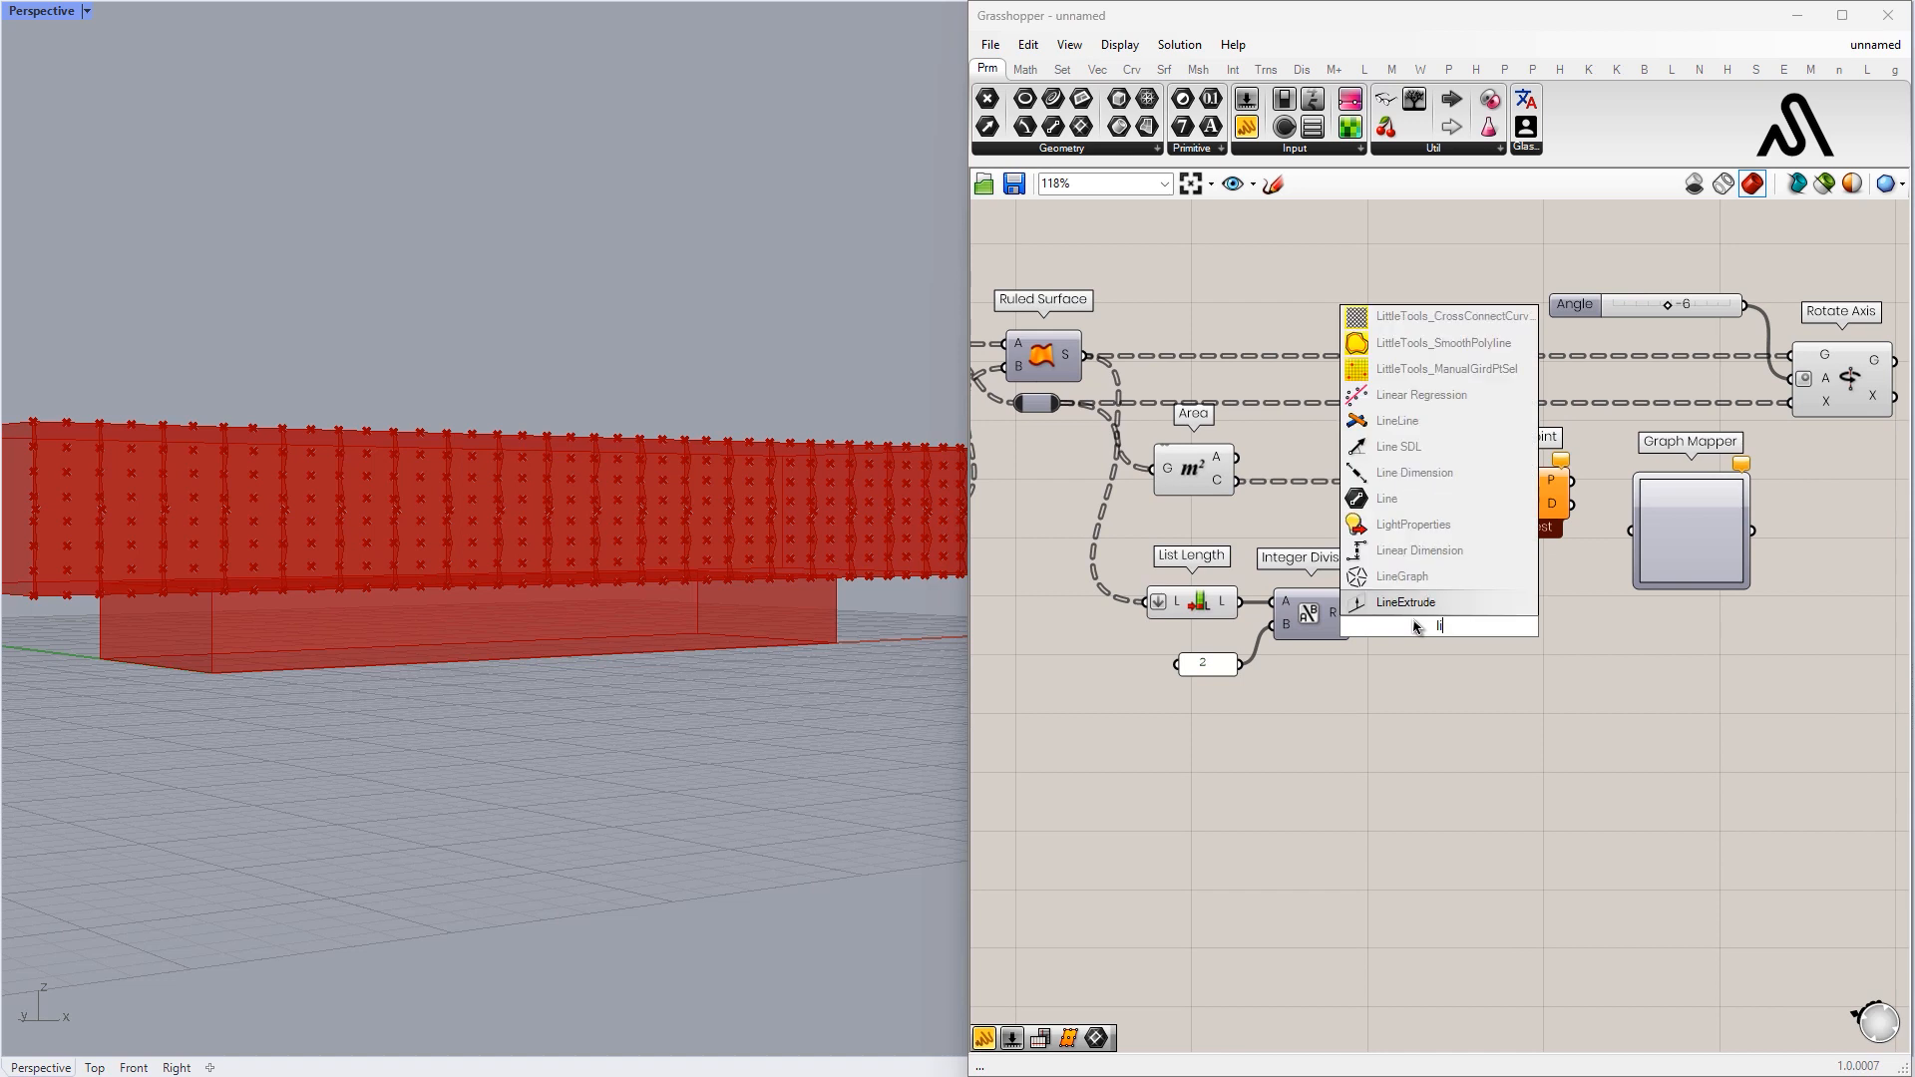
key("Return")
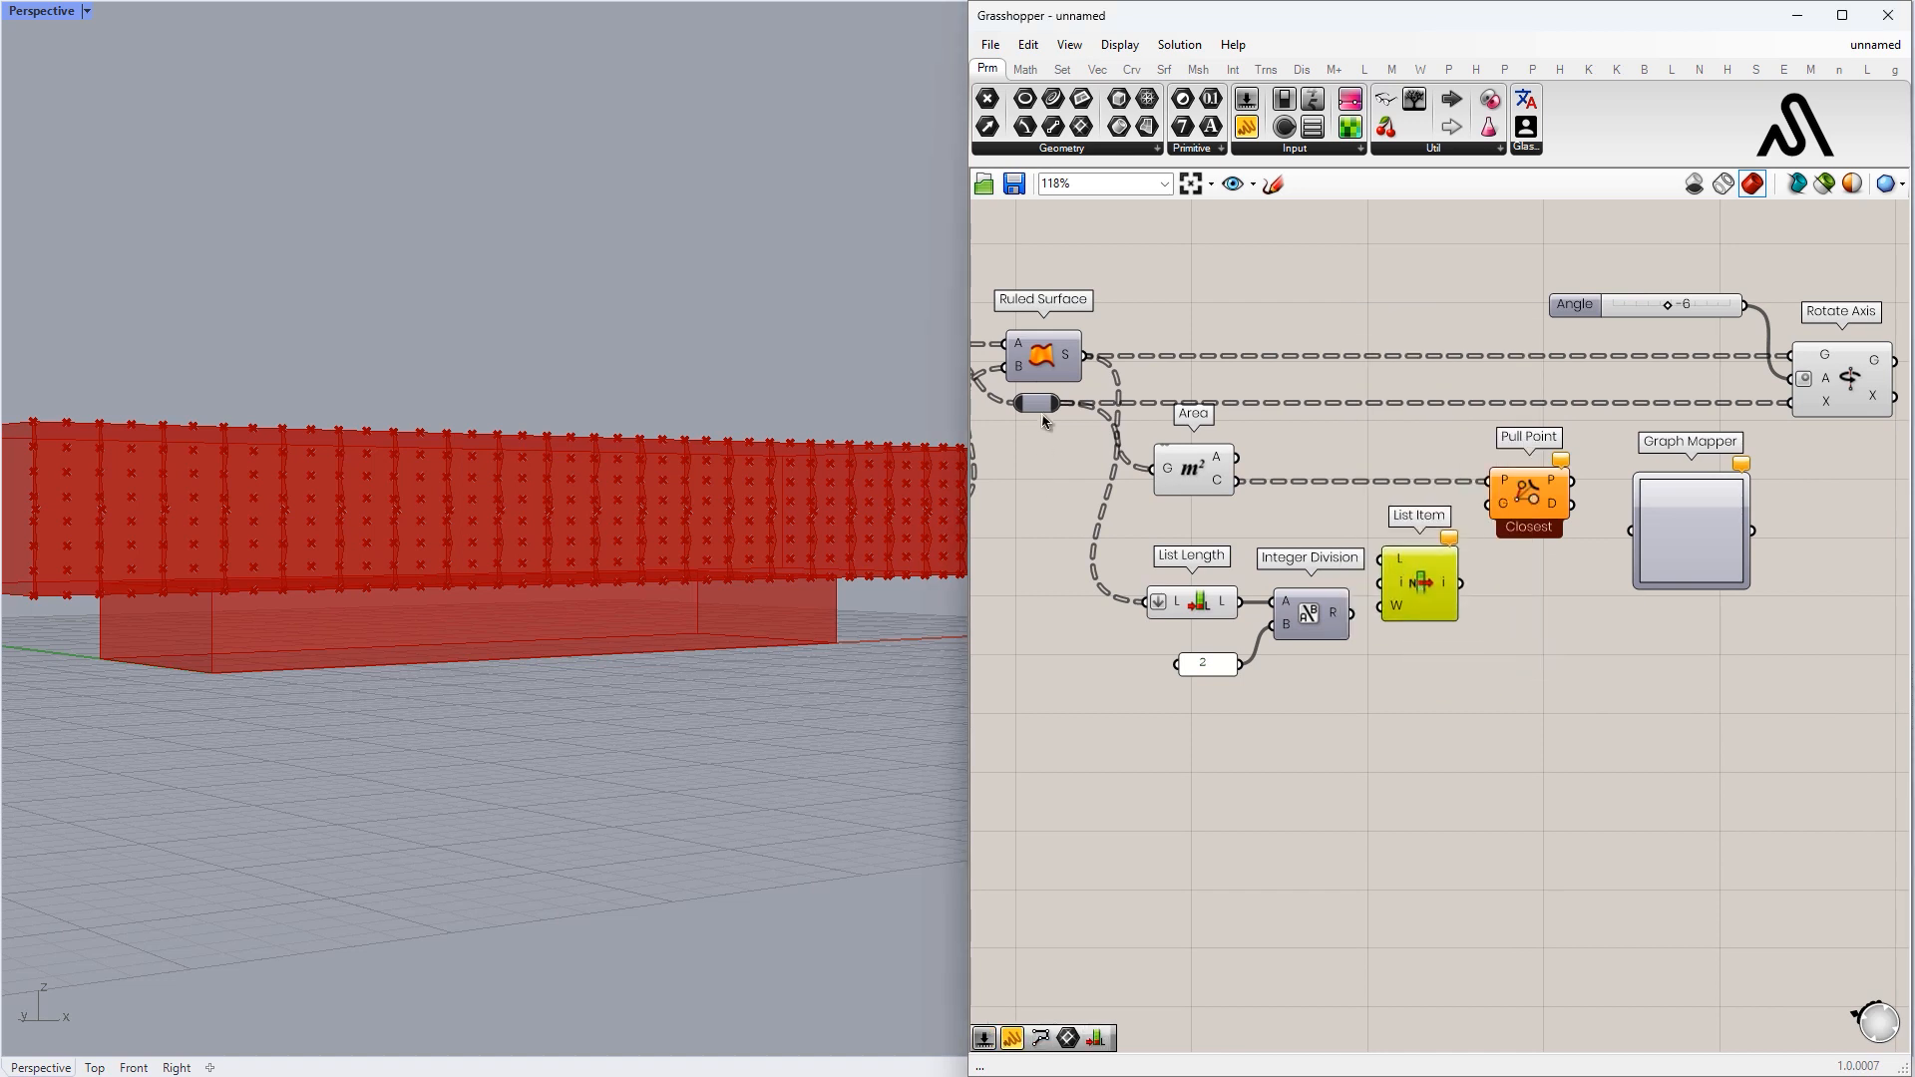
left_click_drag(1346, 564, 1380, 559)
left_click_drag(1445, 582, 1434, 547)
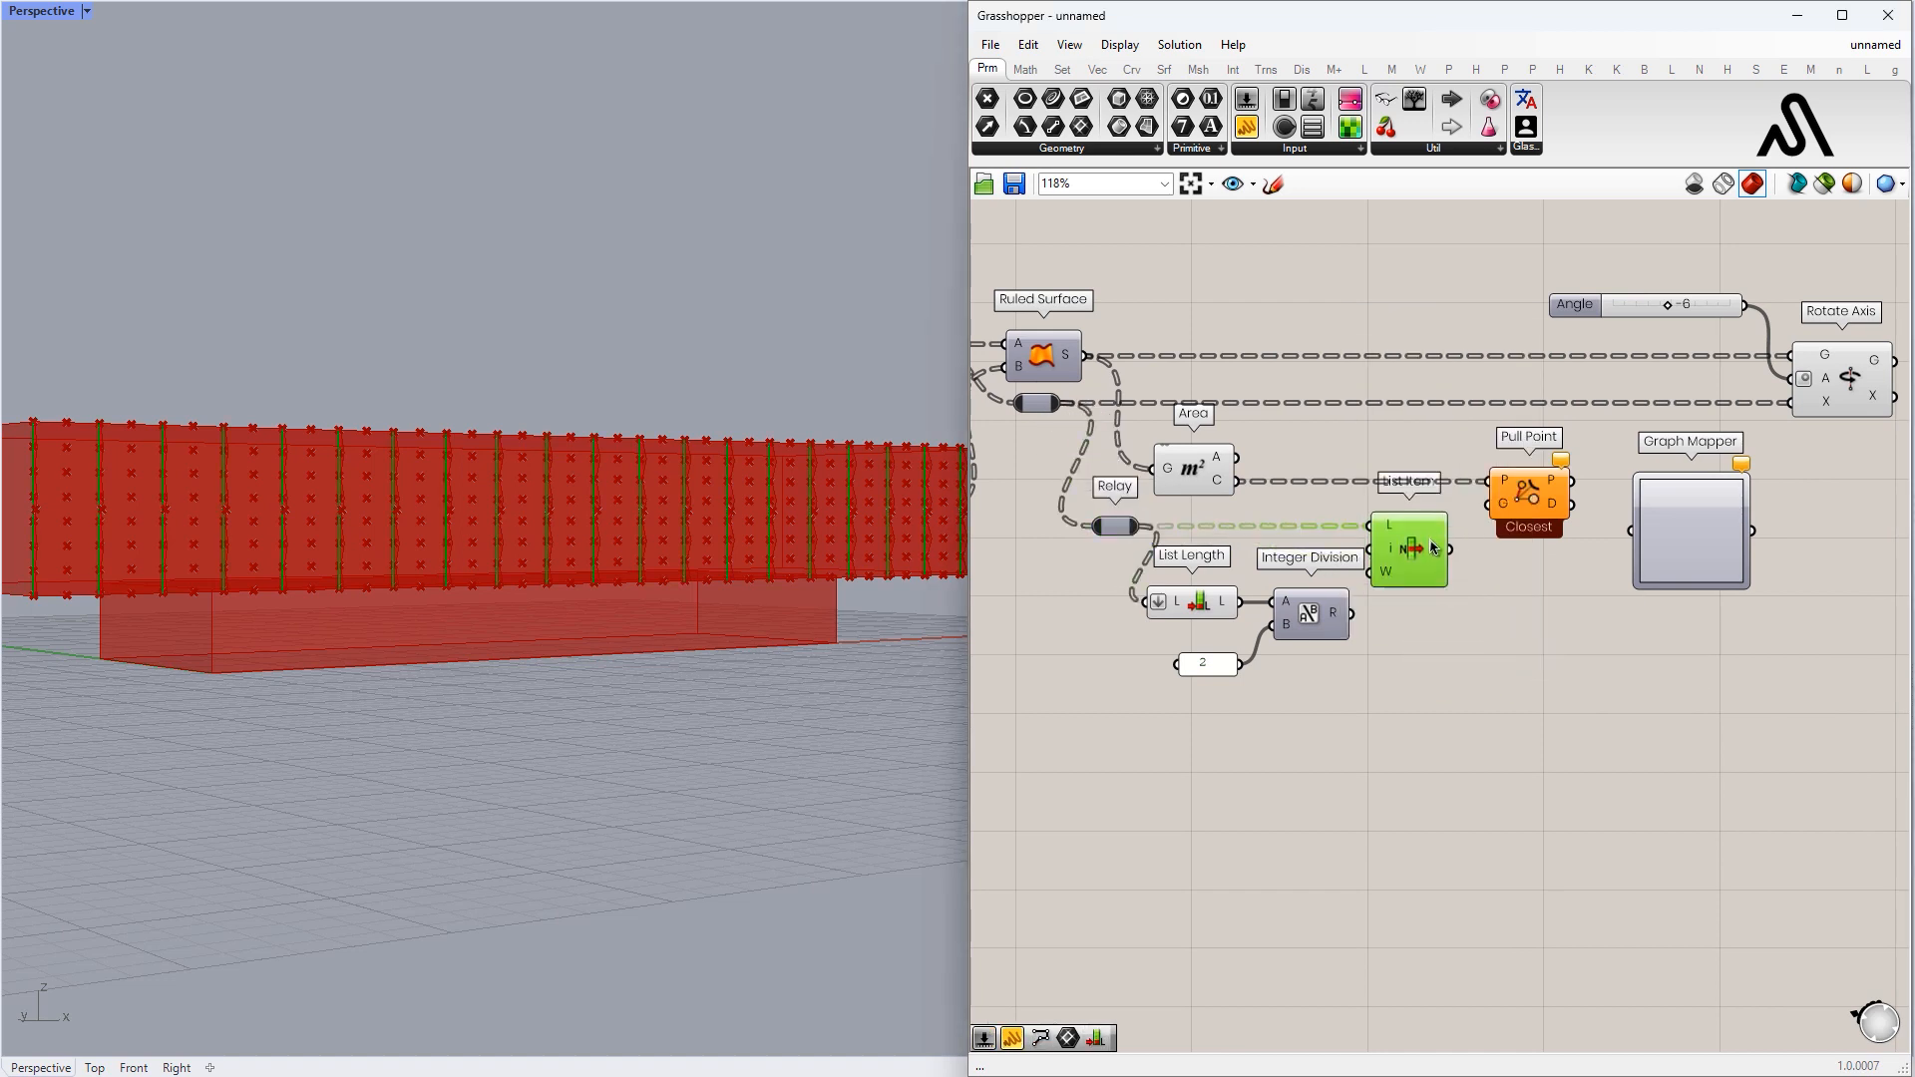
- Use the Integer Division result as the List Item index and connect the picked item to Pull Point's geometry input
left_click_drag(1420, 787, 1093, 509)
left_click_drag(1422, 555, 1494, 632)
left_click(1584, 620)
right_click_drag(1584, 615, 1360, 654)
left_click_drag(1442, 586, 1540, 586)
left_click_drag(1323, 538, 1430, 537)
scroll(1391, 550, "up", 3)
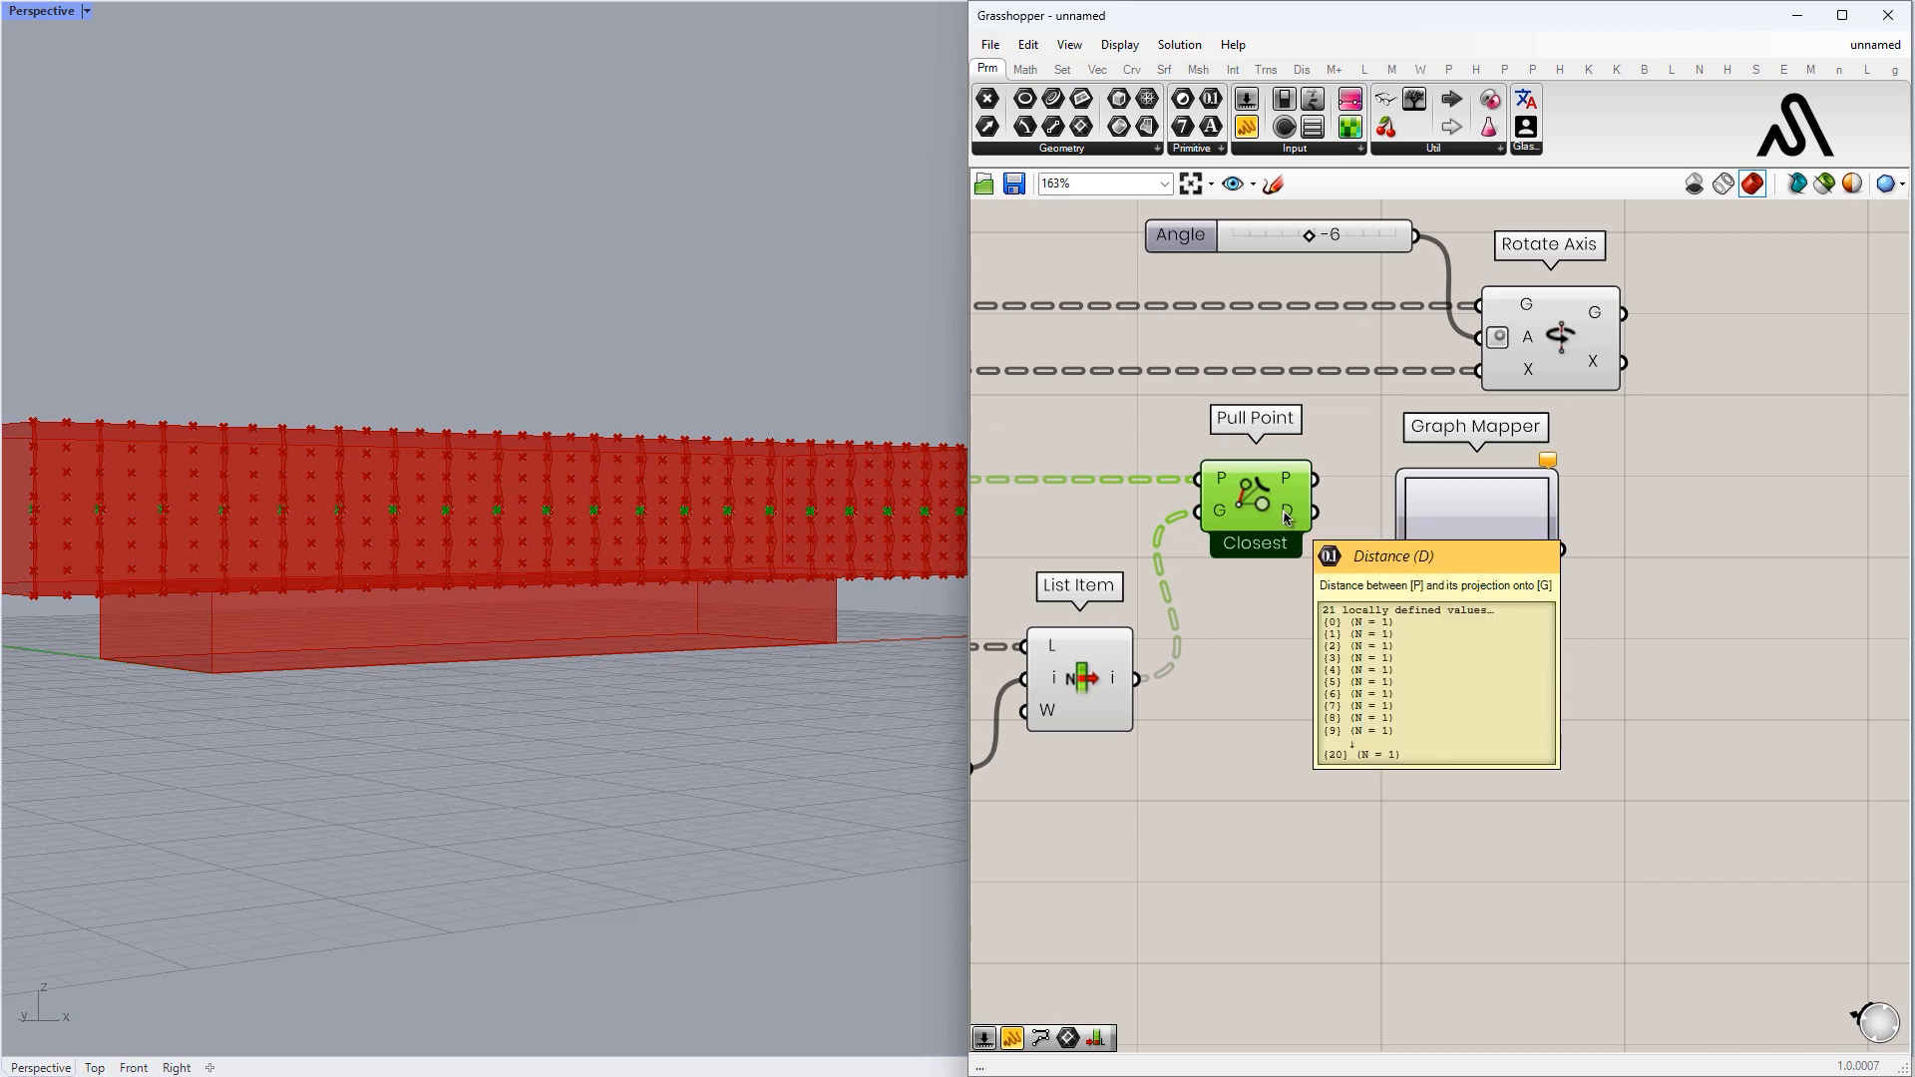
- Shift the Angle slider, Rotate Axis and Graph Mapper farther along to make room after Pull Point
scroll(1313, 561, "down", 1)
right_click_drag(1313, 562, 1241, 597)
mouse_move(1411, 518)
left_mouse_down()
mouse_move(1506, 482)
mouse_move(1427, 527)
left_mouse_up()
right_click_drag(1526, 435, 1461, 514)
scroll(1463, 514, "down", 2)
left_click_drag(1510, 533, 1184, 390)
left_click_drag(1426, 494, 1891, 494)
left_click(1397, 676)
scroll(1284, 651, "up", 3)
right_click_drag(1284, 650, 1398, 585)
left_click_drag(1397, 586, 1593, 534)
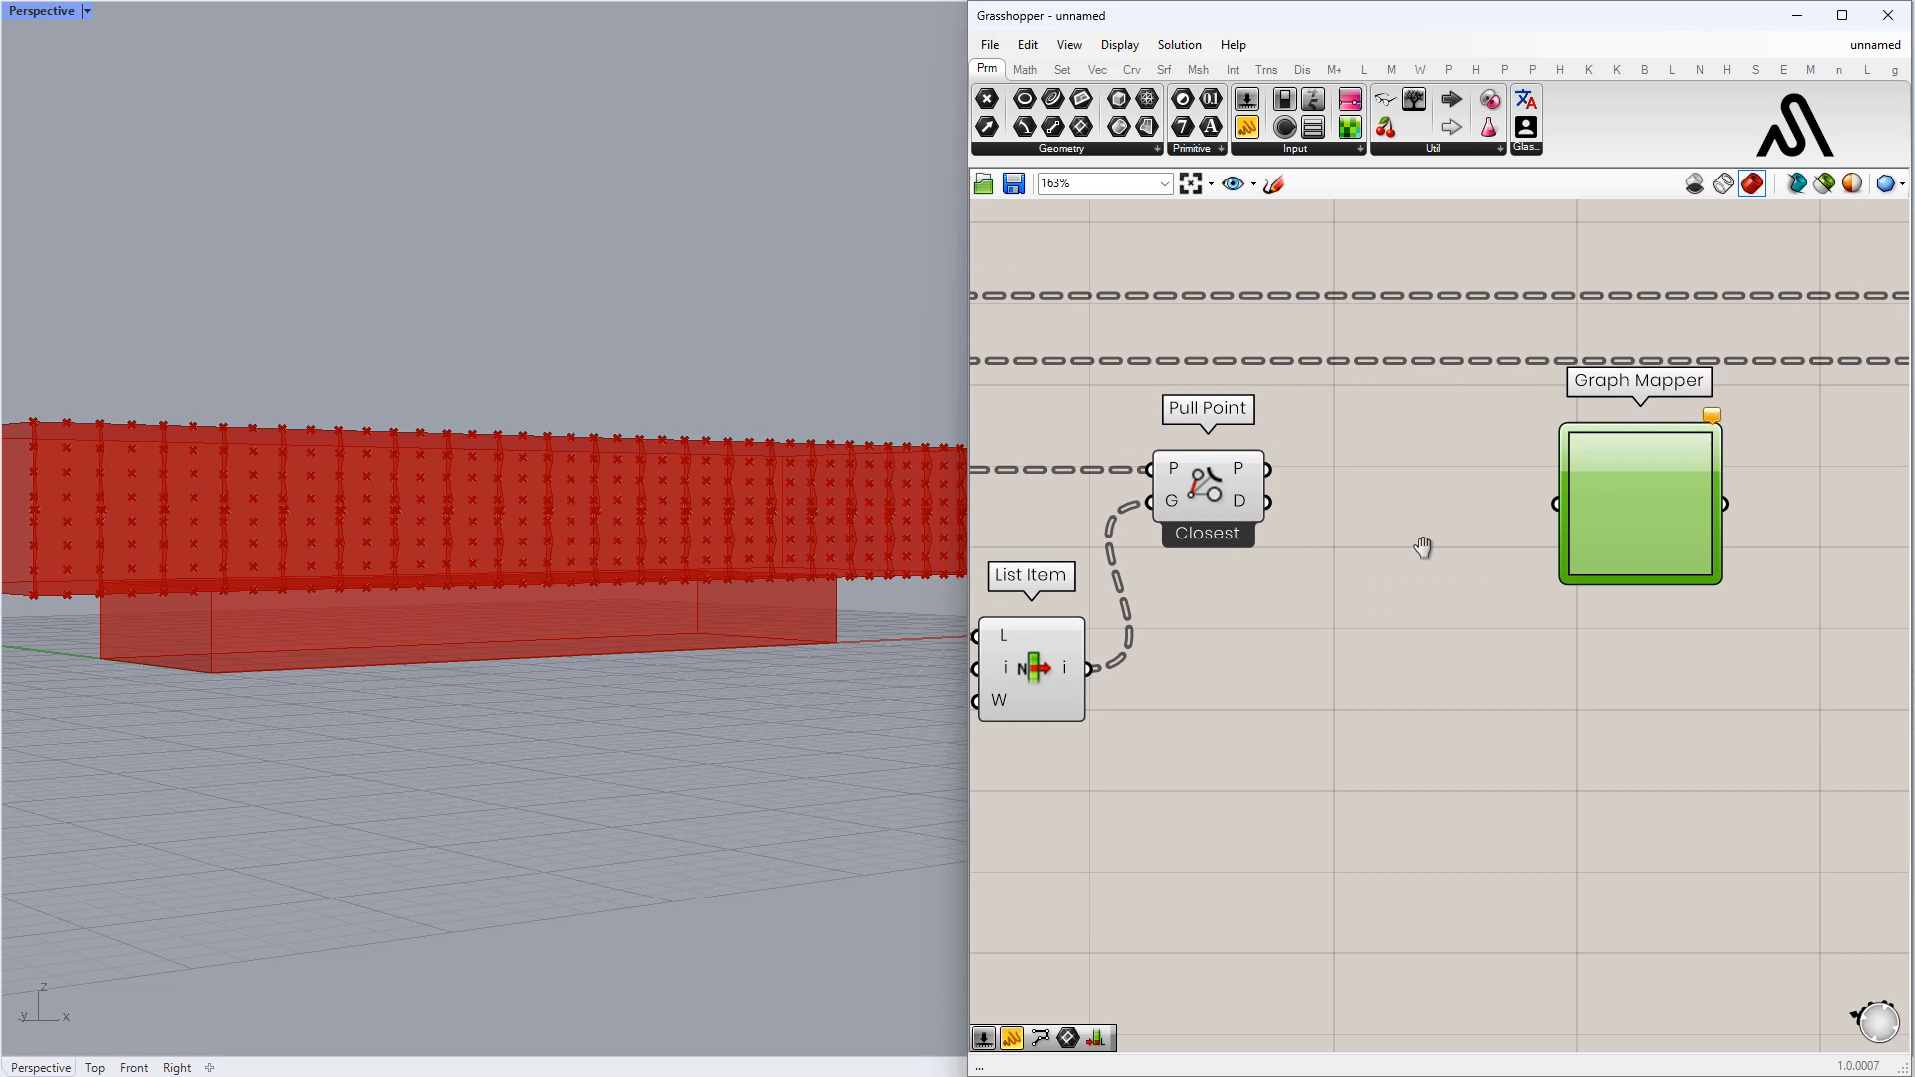
- Add a Remap Numbers component that takes the Pull Point distances and feeds its result to the Graph Mapper
right_click_drag(1377, 558, 1295, 599)
double_click(1295, 599)
type("remap")
left_click(1247, 591)
left_click_drag(1253, 595, 1335, 574)
left_click_drag(1186, 542, 1285, 533)
left_click_drag(1332, 561, 1410, 569)
mouse_move(1531, 558)
left_mouse_down()
mouse_move(1602, 573)
mouse_move(1545, 558)
left_mouse_up()
mouse_move(1596, 562)
left_mouse_down()
mouse_move(1566, 553)
mouse_move(1585, 554)
left_mouse_up()
left_click_drag(1415, 579, 1450, 579)
- Define the Remap Numbers source with a Bounds component on the distances and its target with a "0 to 1" panel
double_click(1280, 602)
type("bound")
left_click(1271, 581)
left_click_drag(1269, 601, 1267, 596)
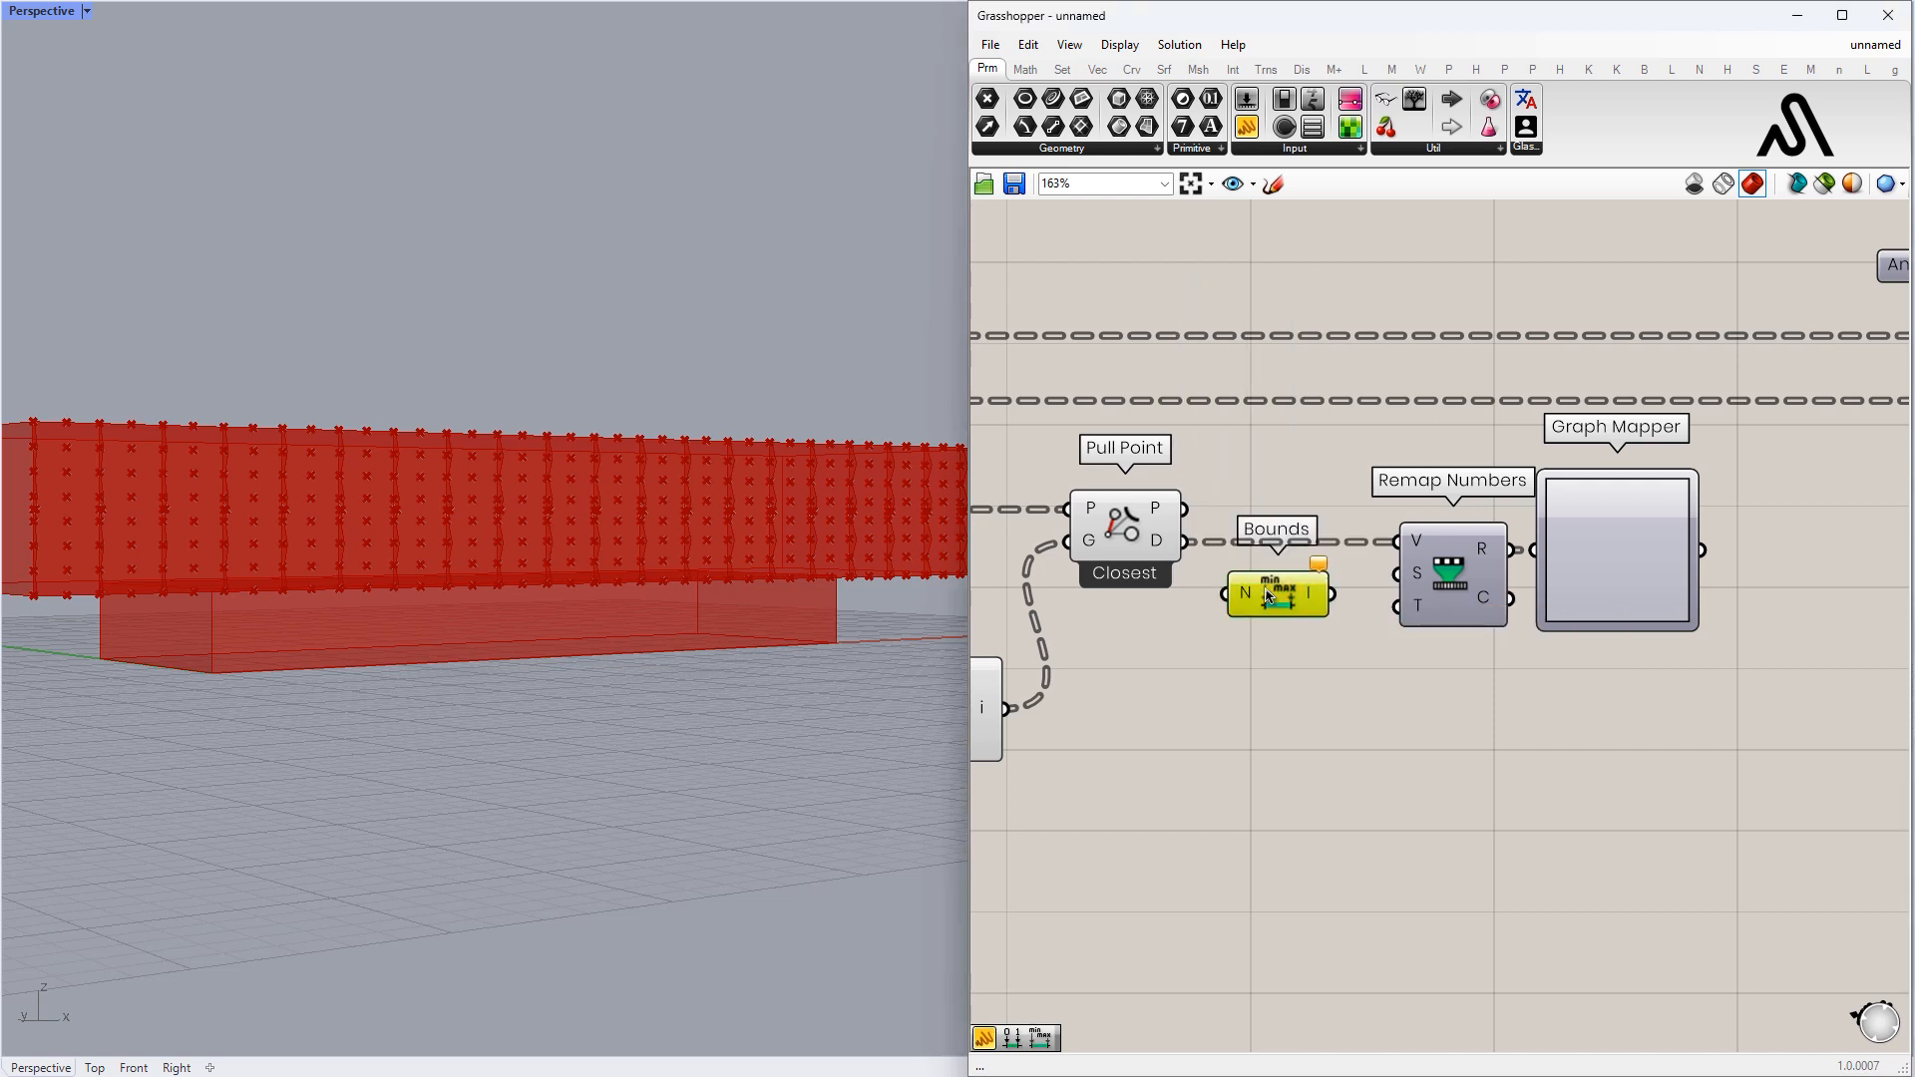
left_click_drag(1447, 577, 1403, 577)
left_click_drag(1616, 569, 1586, 569)
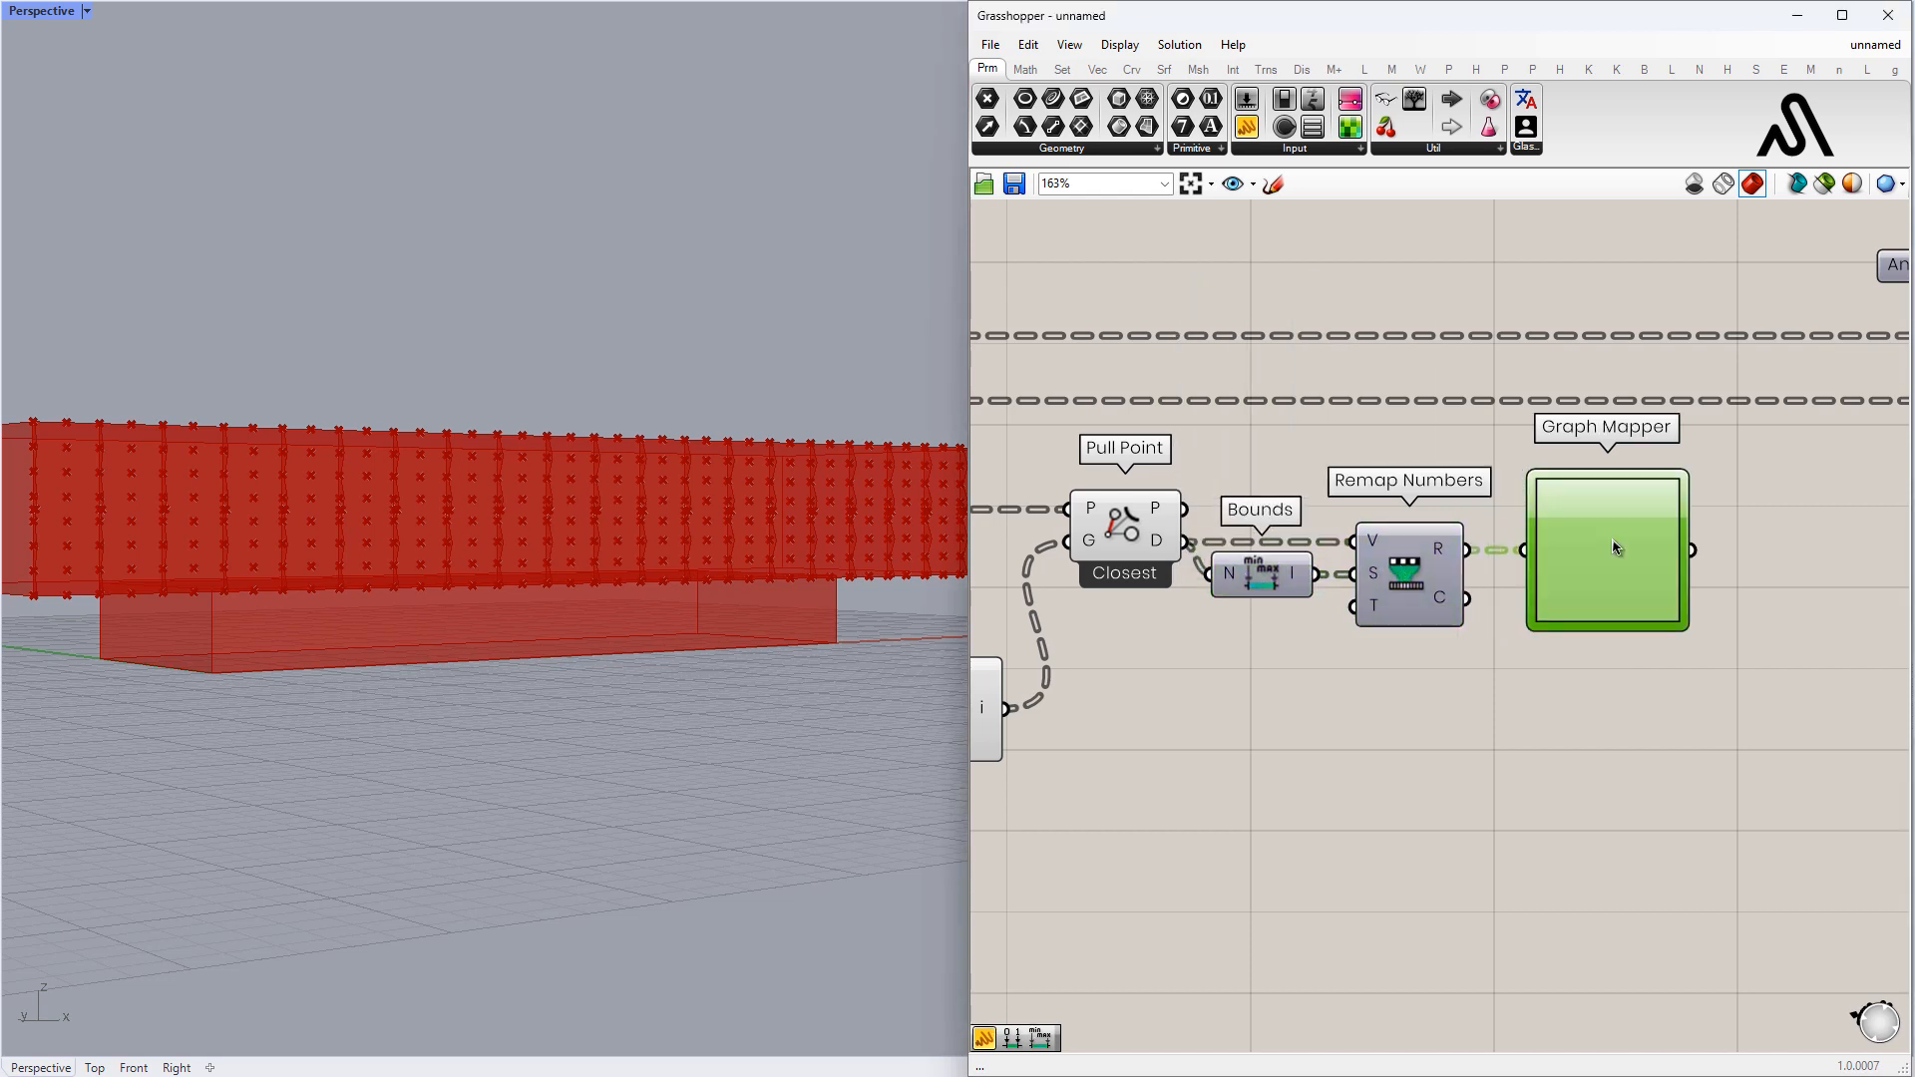
double_click(1322, 688)
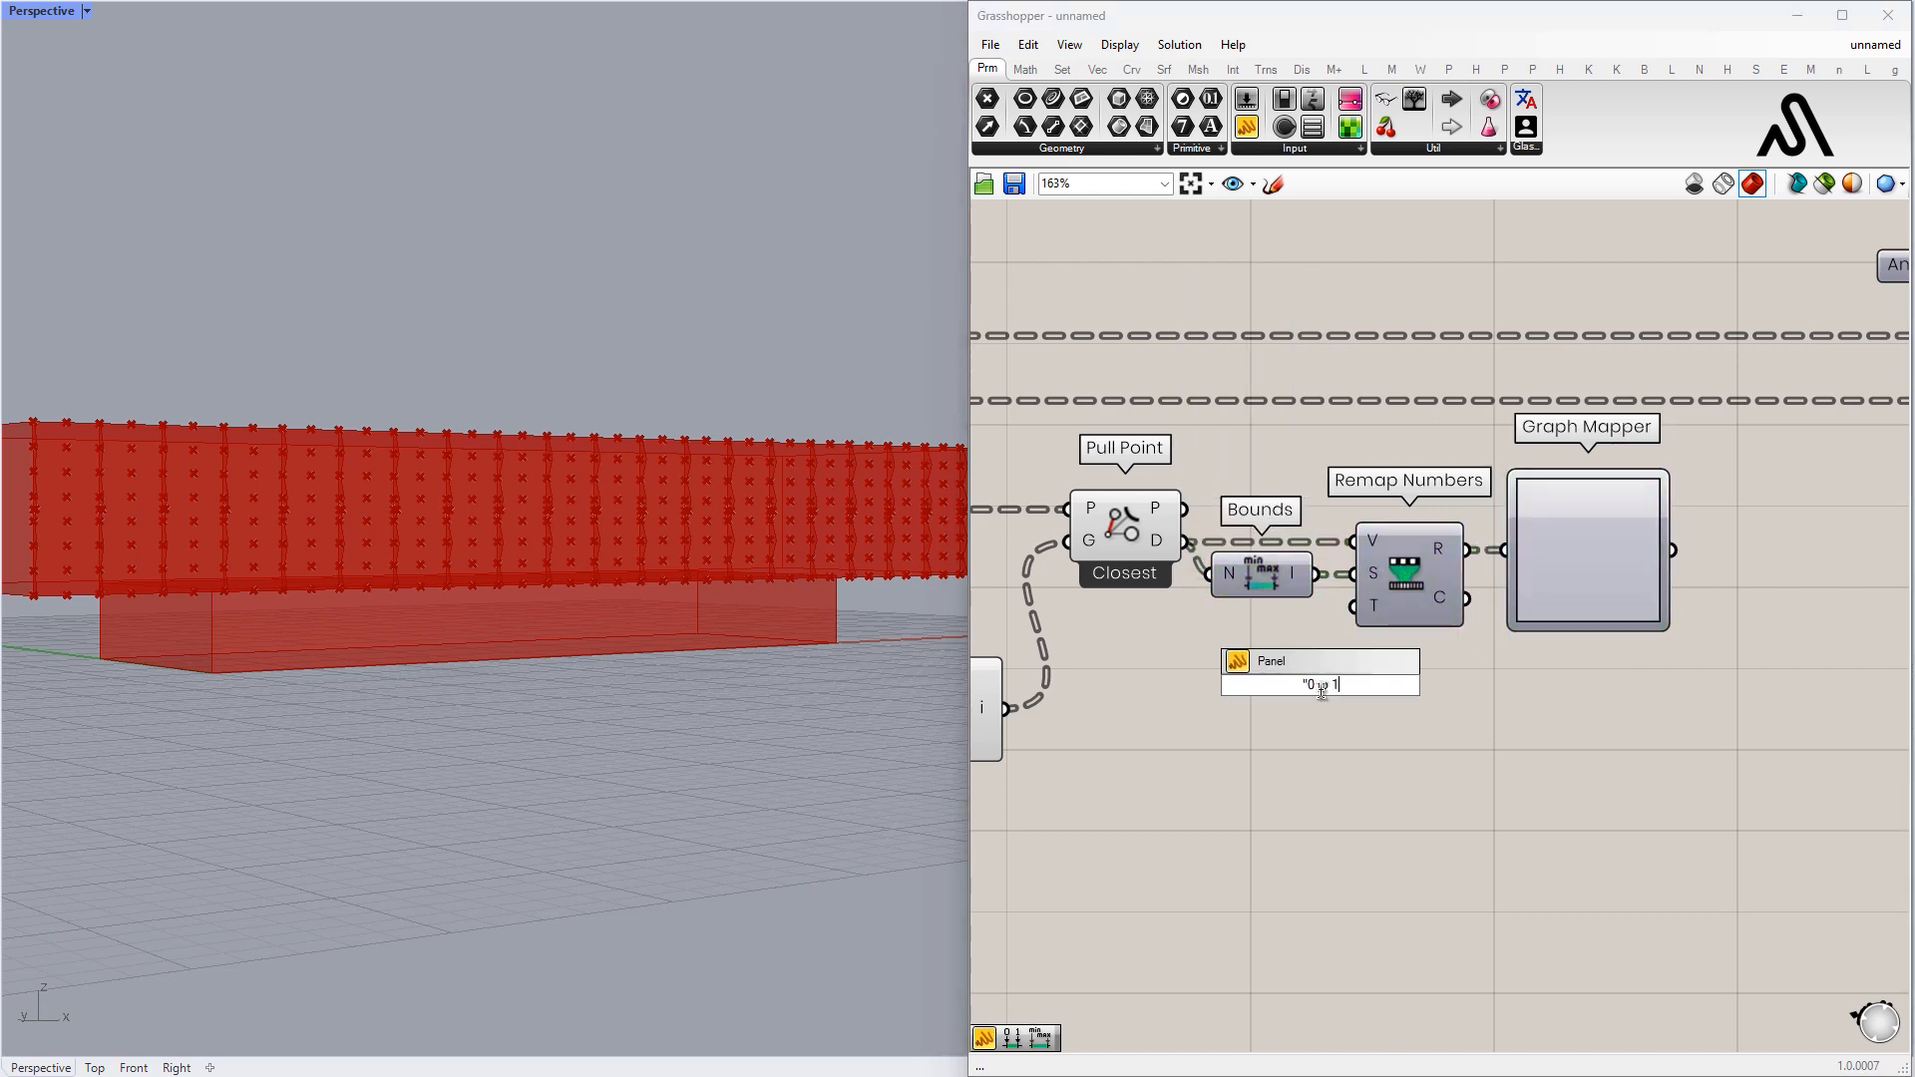
key("Return")
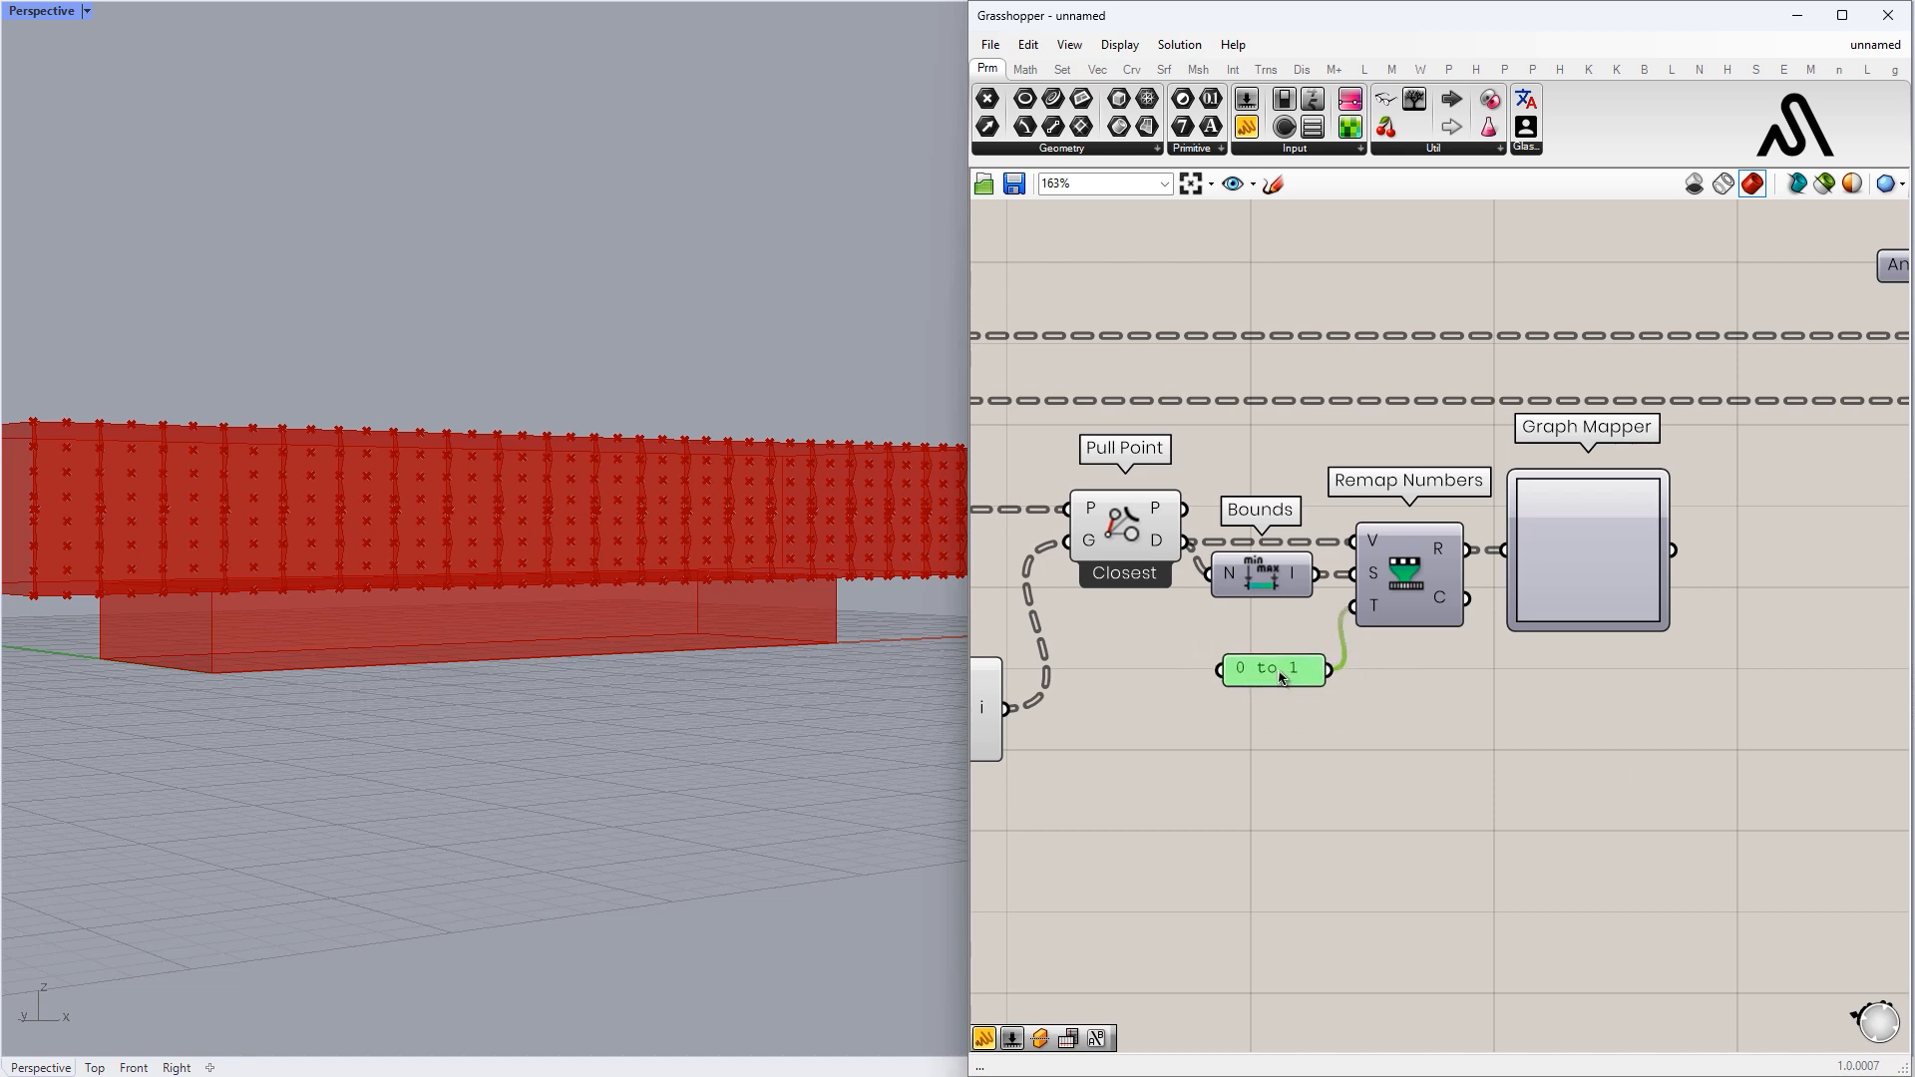
- Set the Graph Mapper's graph type to Sine
right_click_drag(1282, 678, 1056, 668)
right_click(1339, 561)
mouse_move(1416, 806)
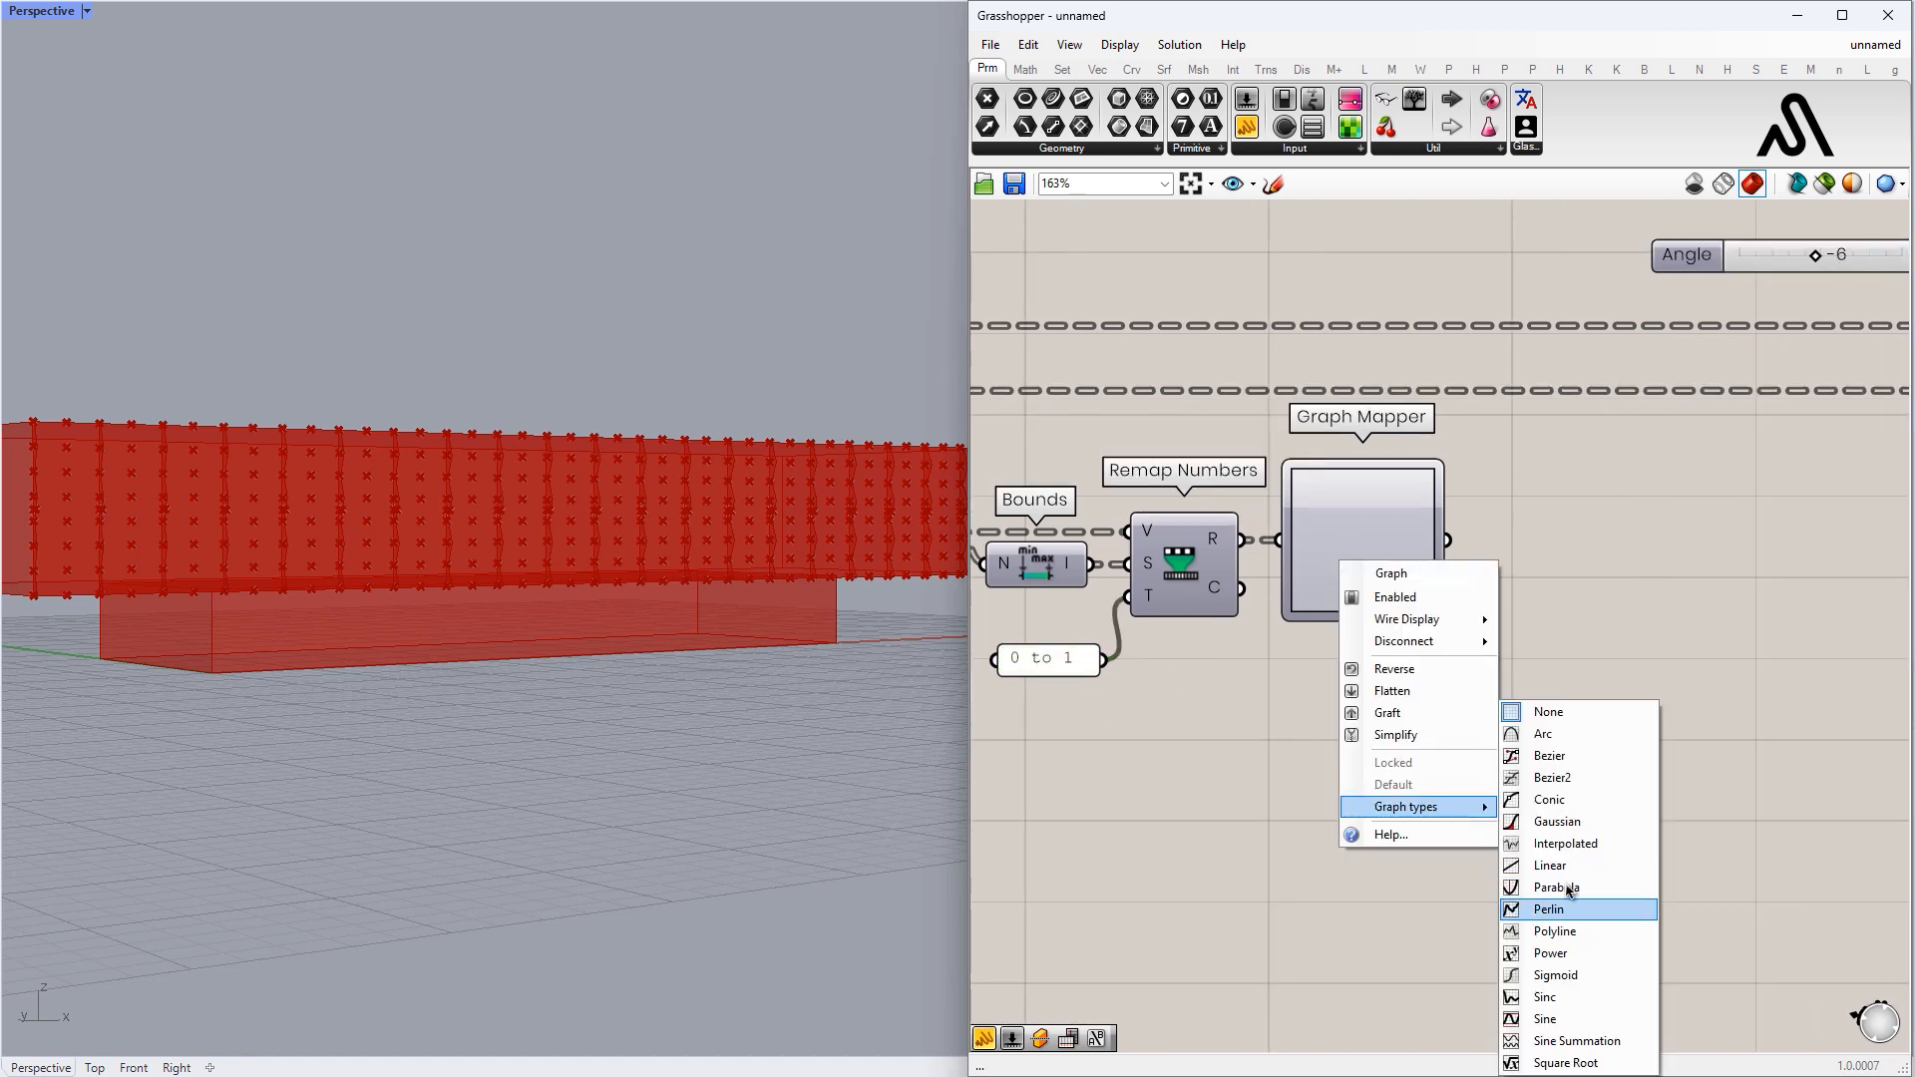
left_click(1570, 1041)
right_click(1344, 541)
left_click(1556, 975)
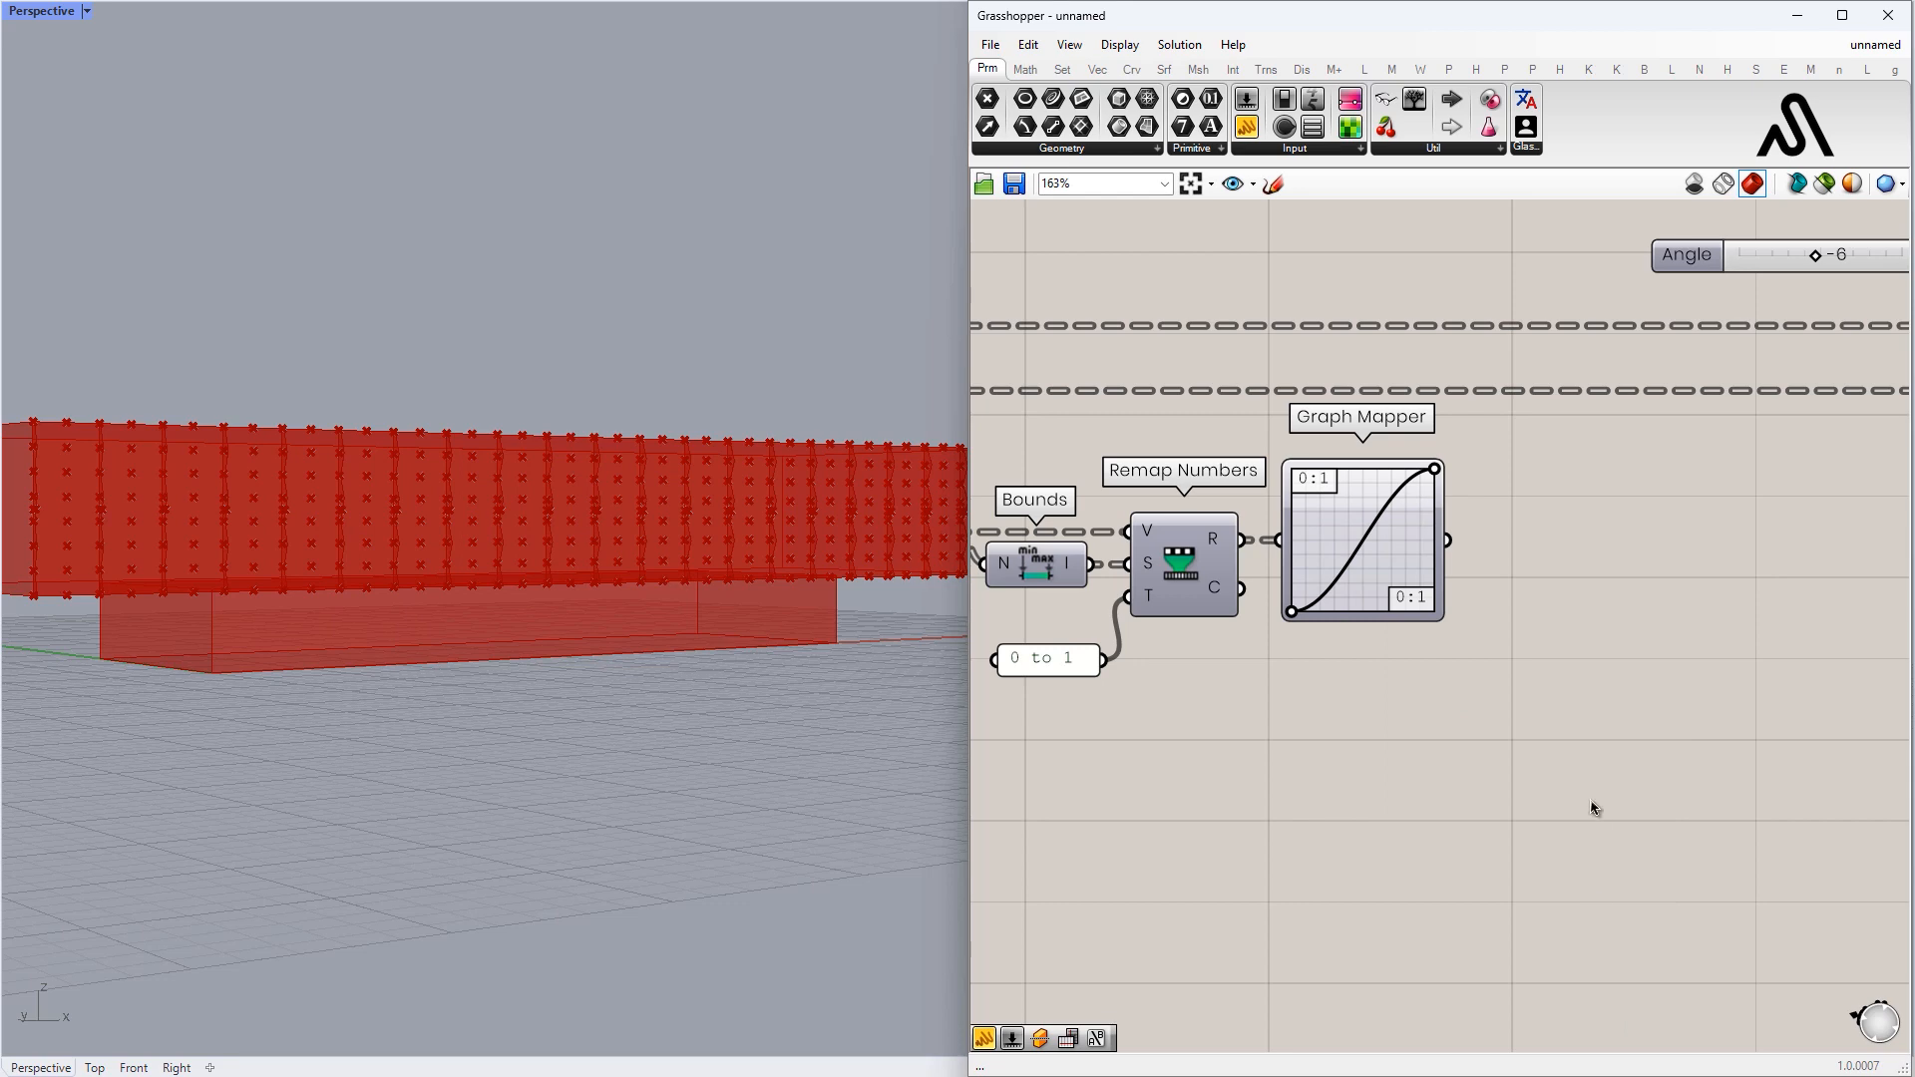
scroll(1446, 688, "up", 1)
right_click_drag(1436, 648, 1361, 673)
left_click(1268, 569)
- Add a Remap+ component and connect the Graph Mapper output to its data input
right_click_drag(1322, 560, 1486, 588)
scroll(1476, 609, "down", 2)
right_click_drag(1376, 653, 1219, 630)
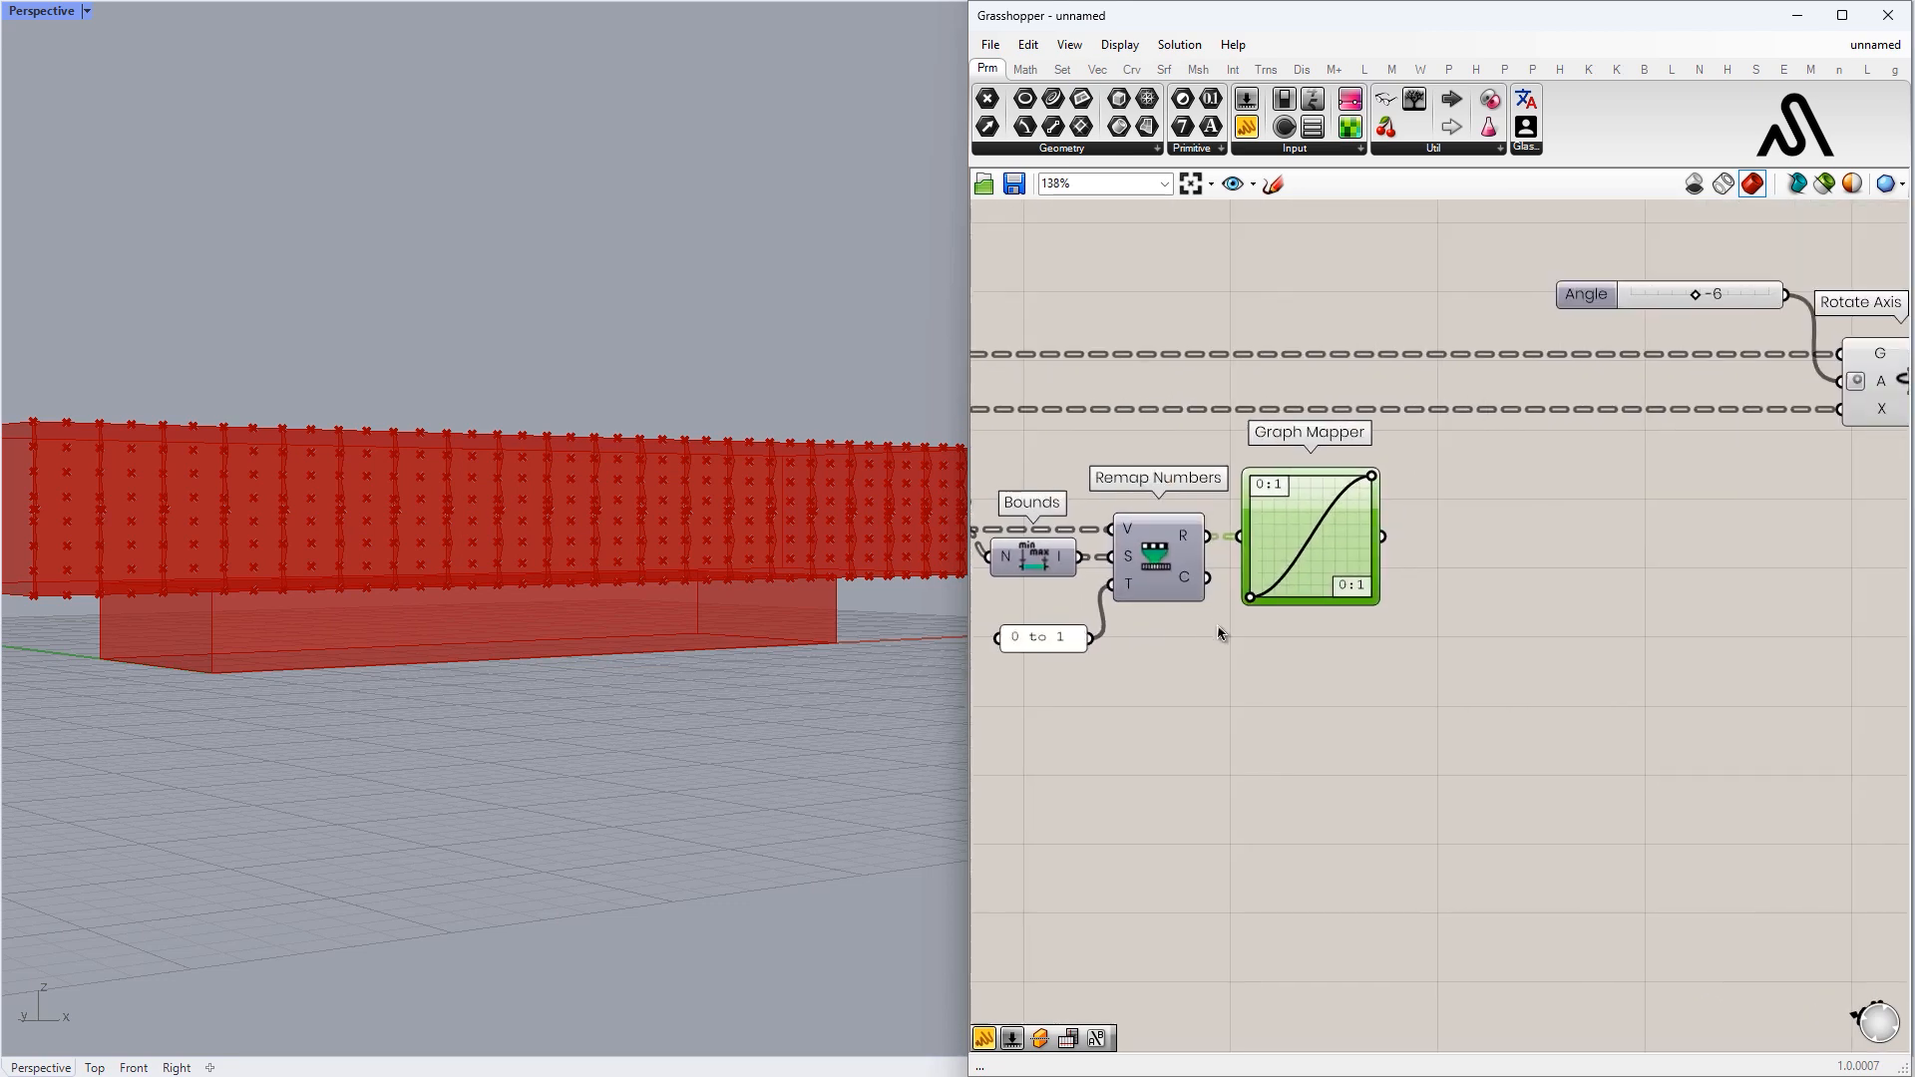
double_click(1475, 566)
type("remap")
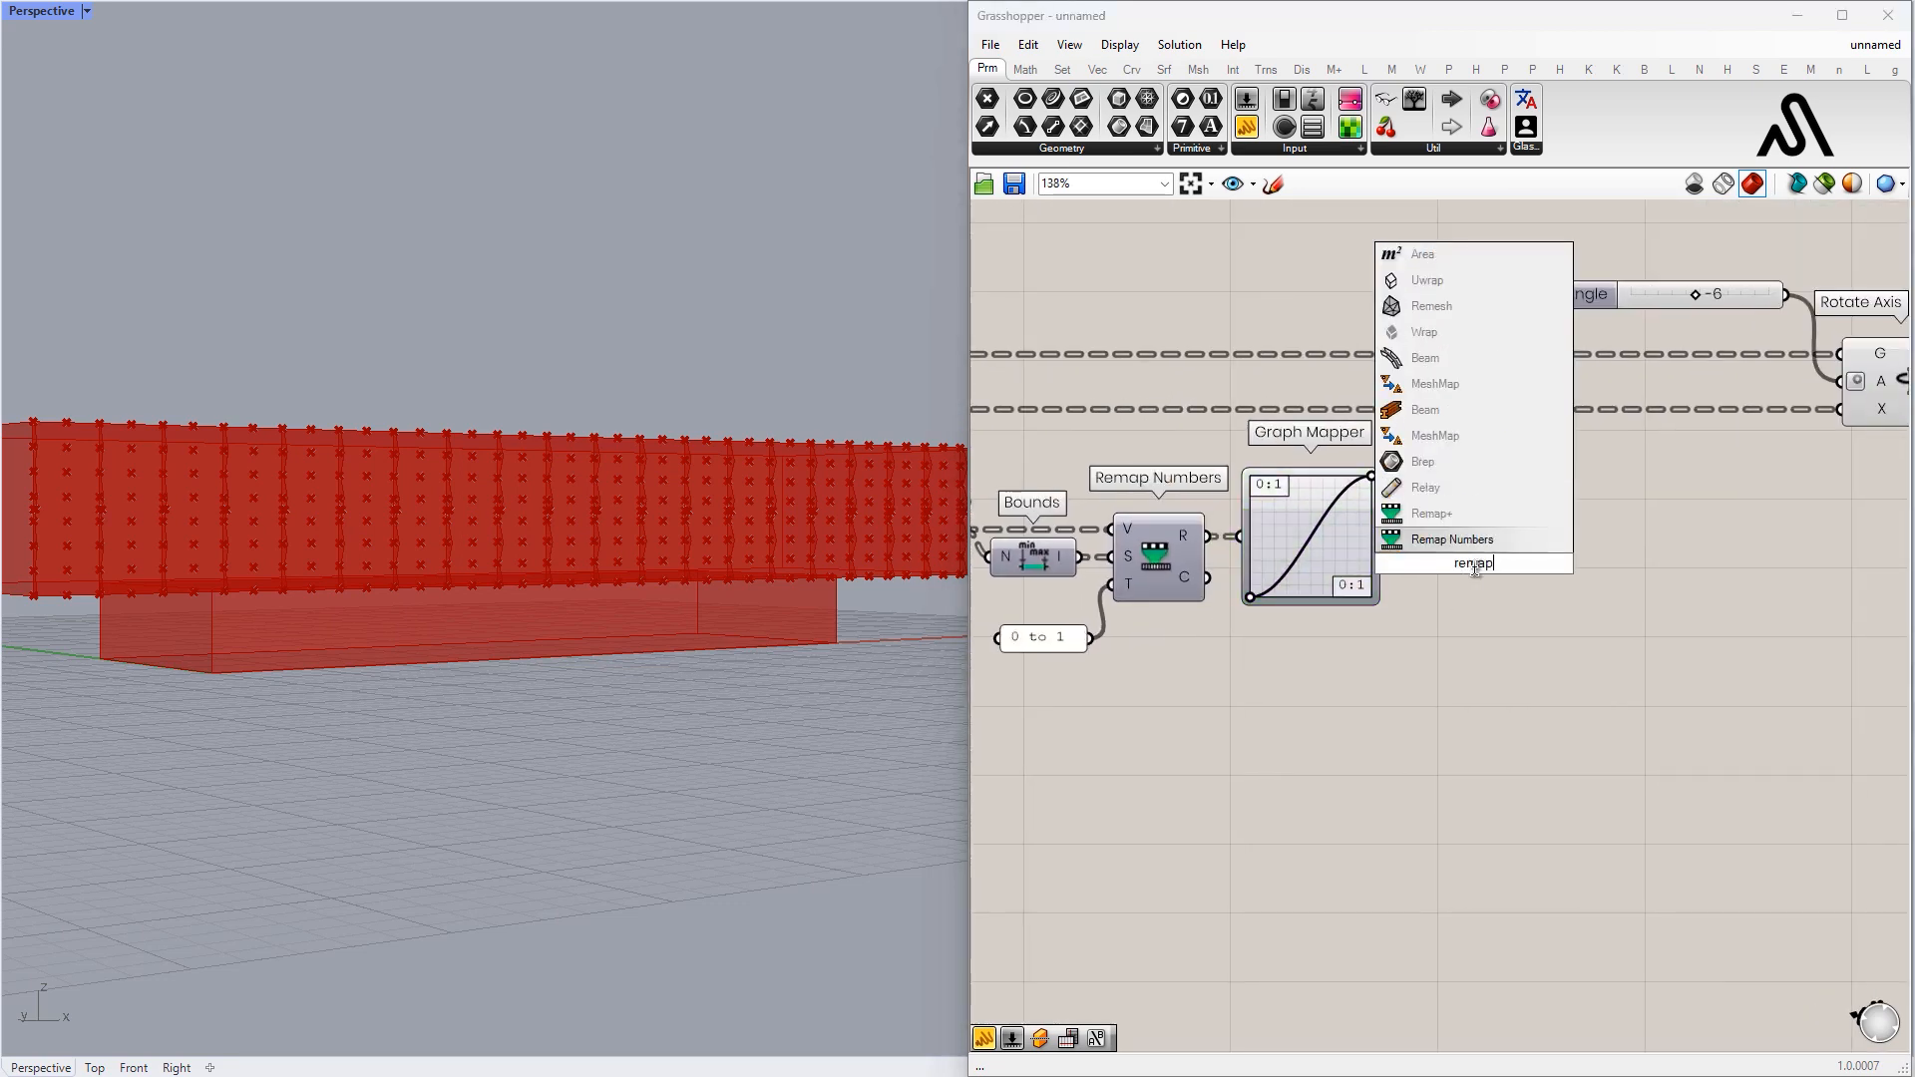
left_click(1429, 518)
scroll(1431, 539, "up", 2)
left_click_drag(1409, 555, 1361, 535)
mouse_move(1456, 584)
left_mouse_down()
mouse_move(1446, 561)
mouse_move(1466, 560)
left_mouse_up()
scroll(1462, 563, "down", 3)
right_click_drag(1371, 653, 1368, 585)
- Create two number sliders ranging from -90 to 90 and connect them to the min and Max inputs of Remap+
double_click(1315, 590)
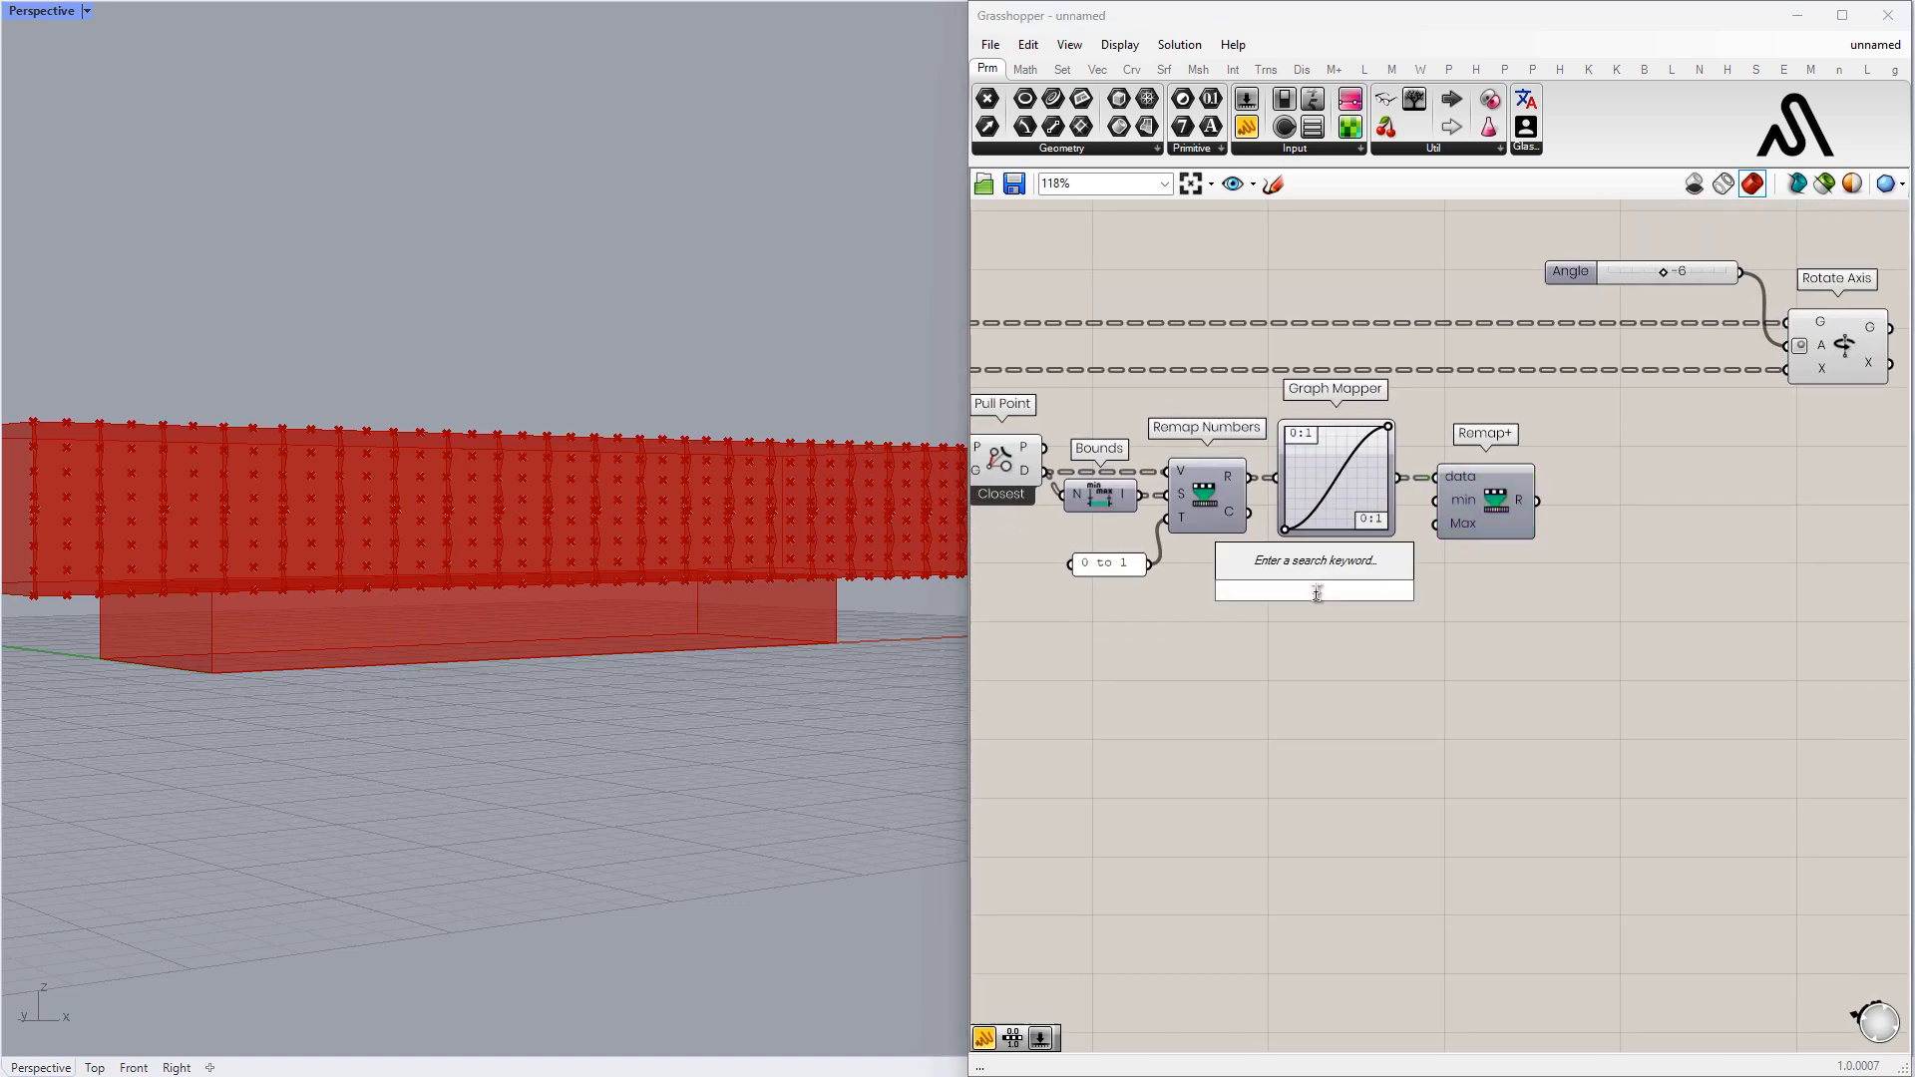
key("Escape")
left_click_drag(1476, 529, 1512, 529)
scroll(1326, 629, "up", 2)
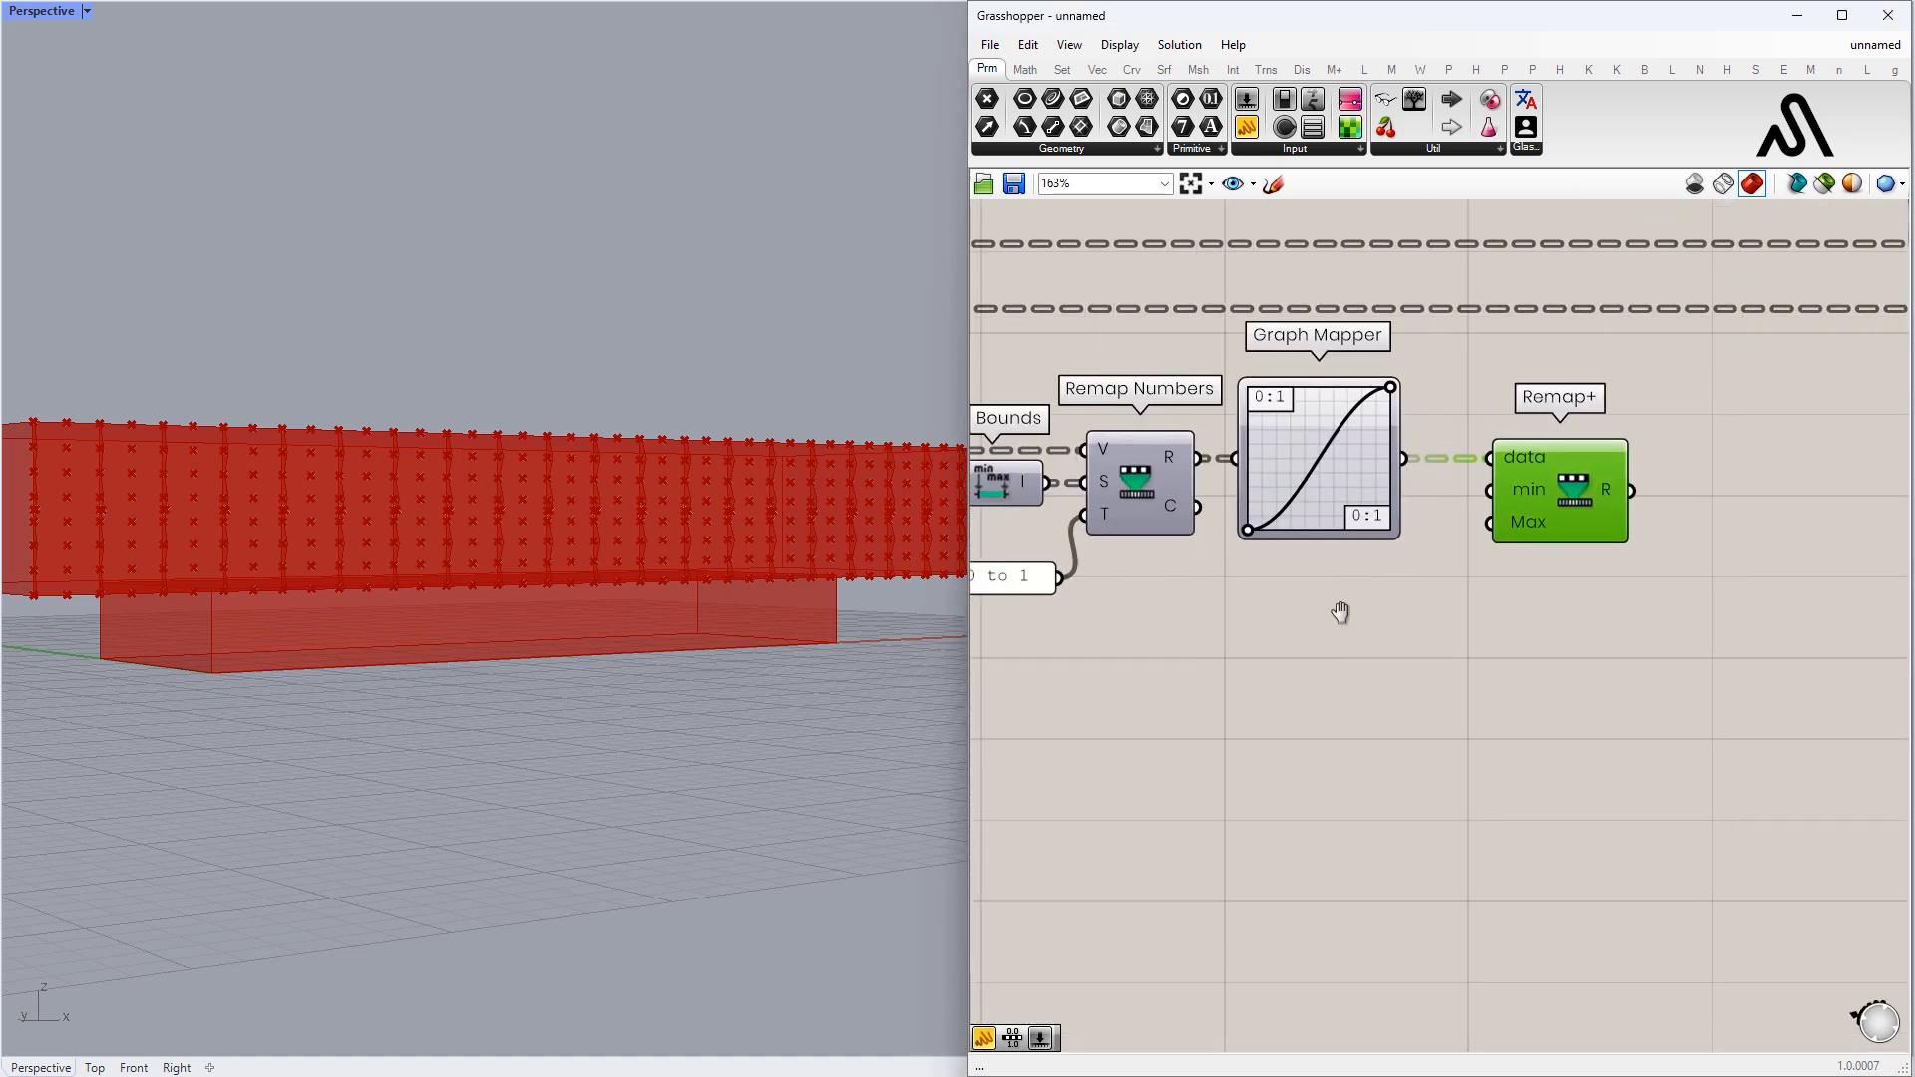
double_click(1327, 643)
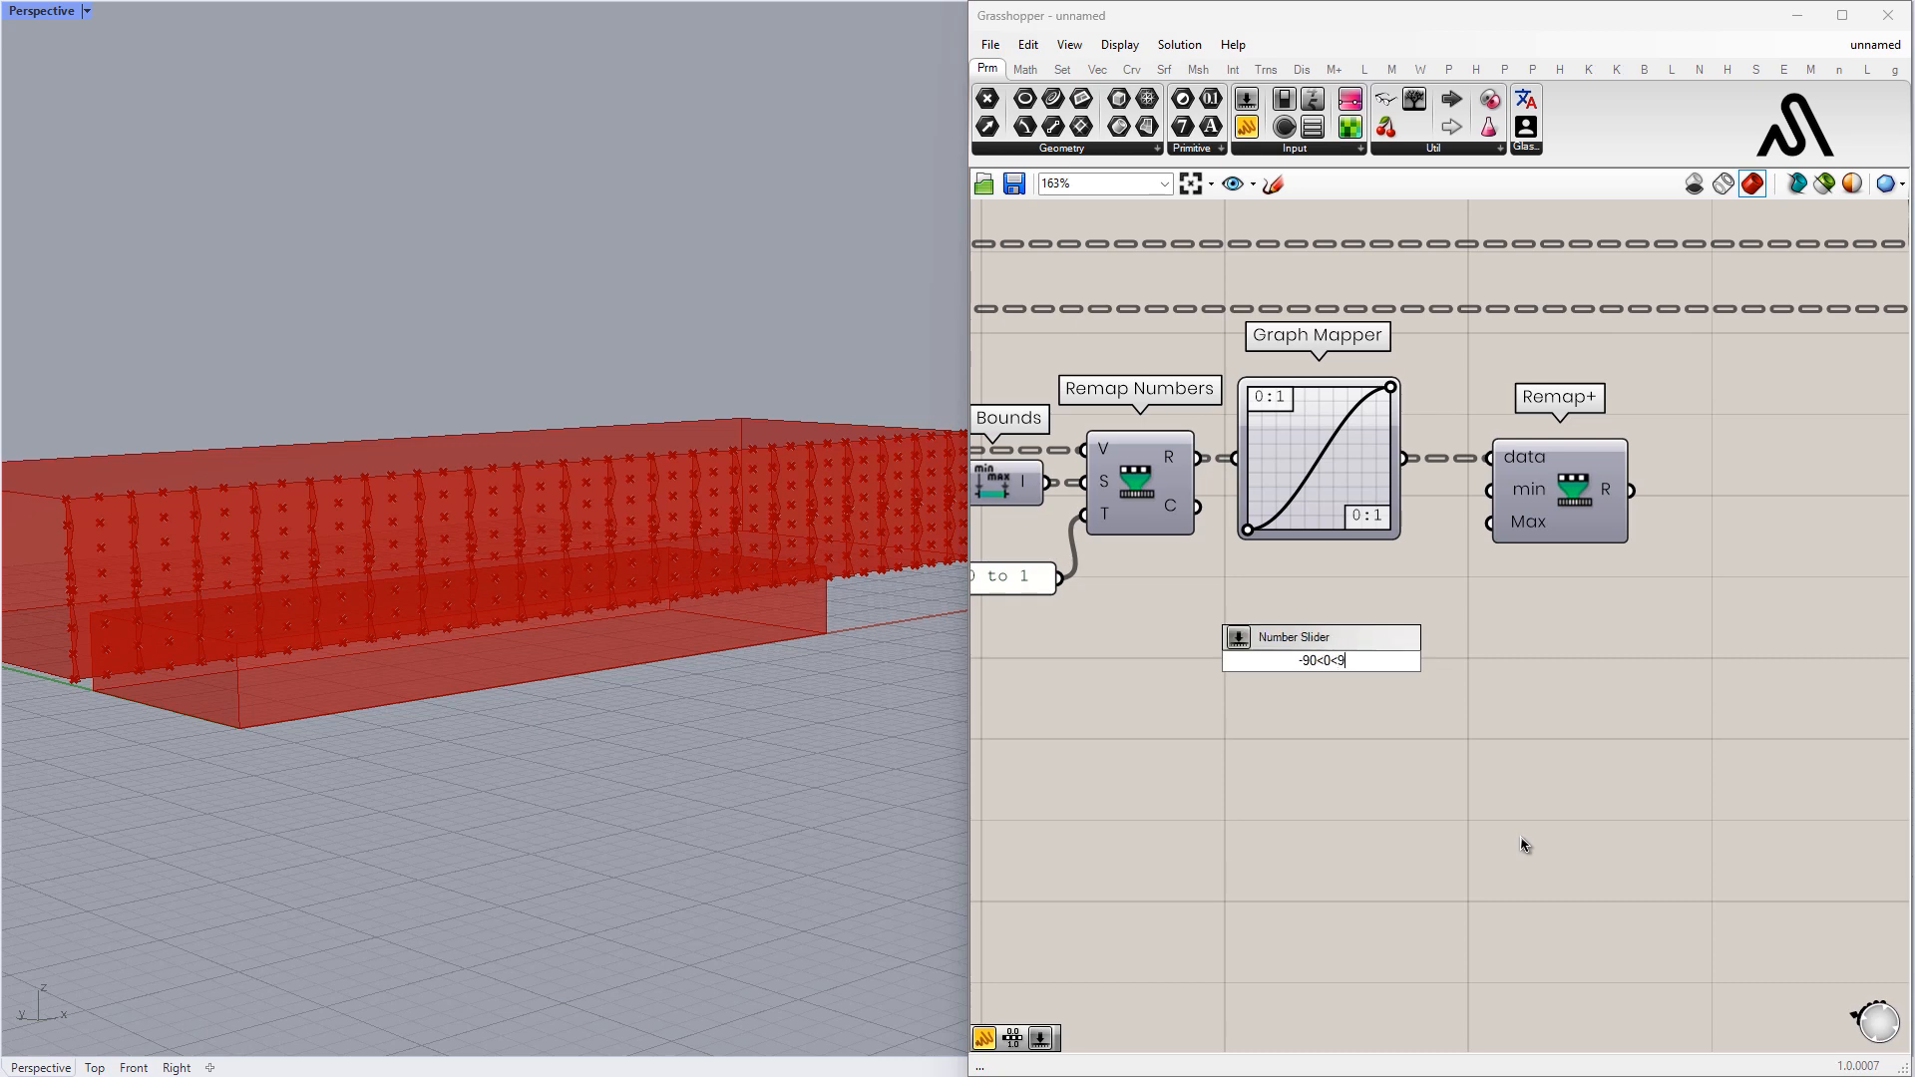
key("Return")
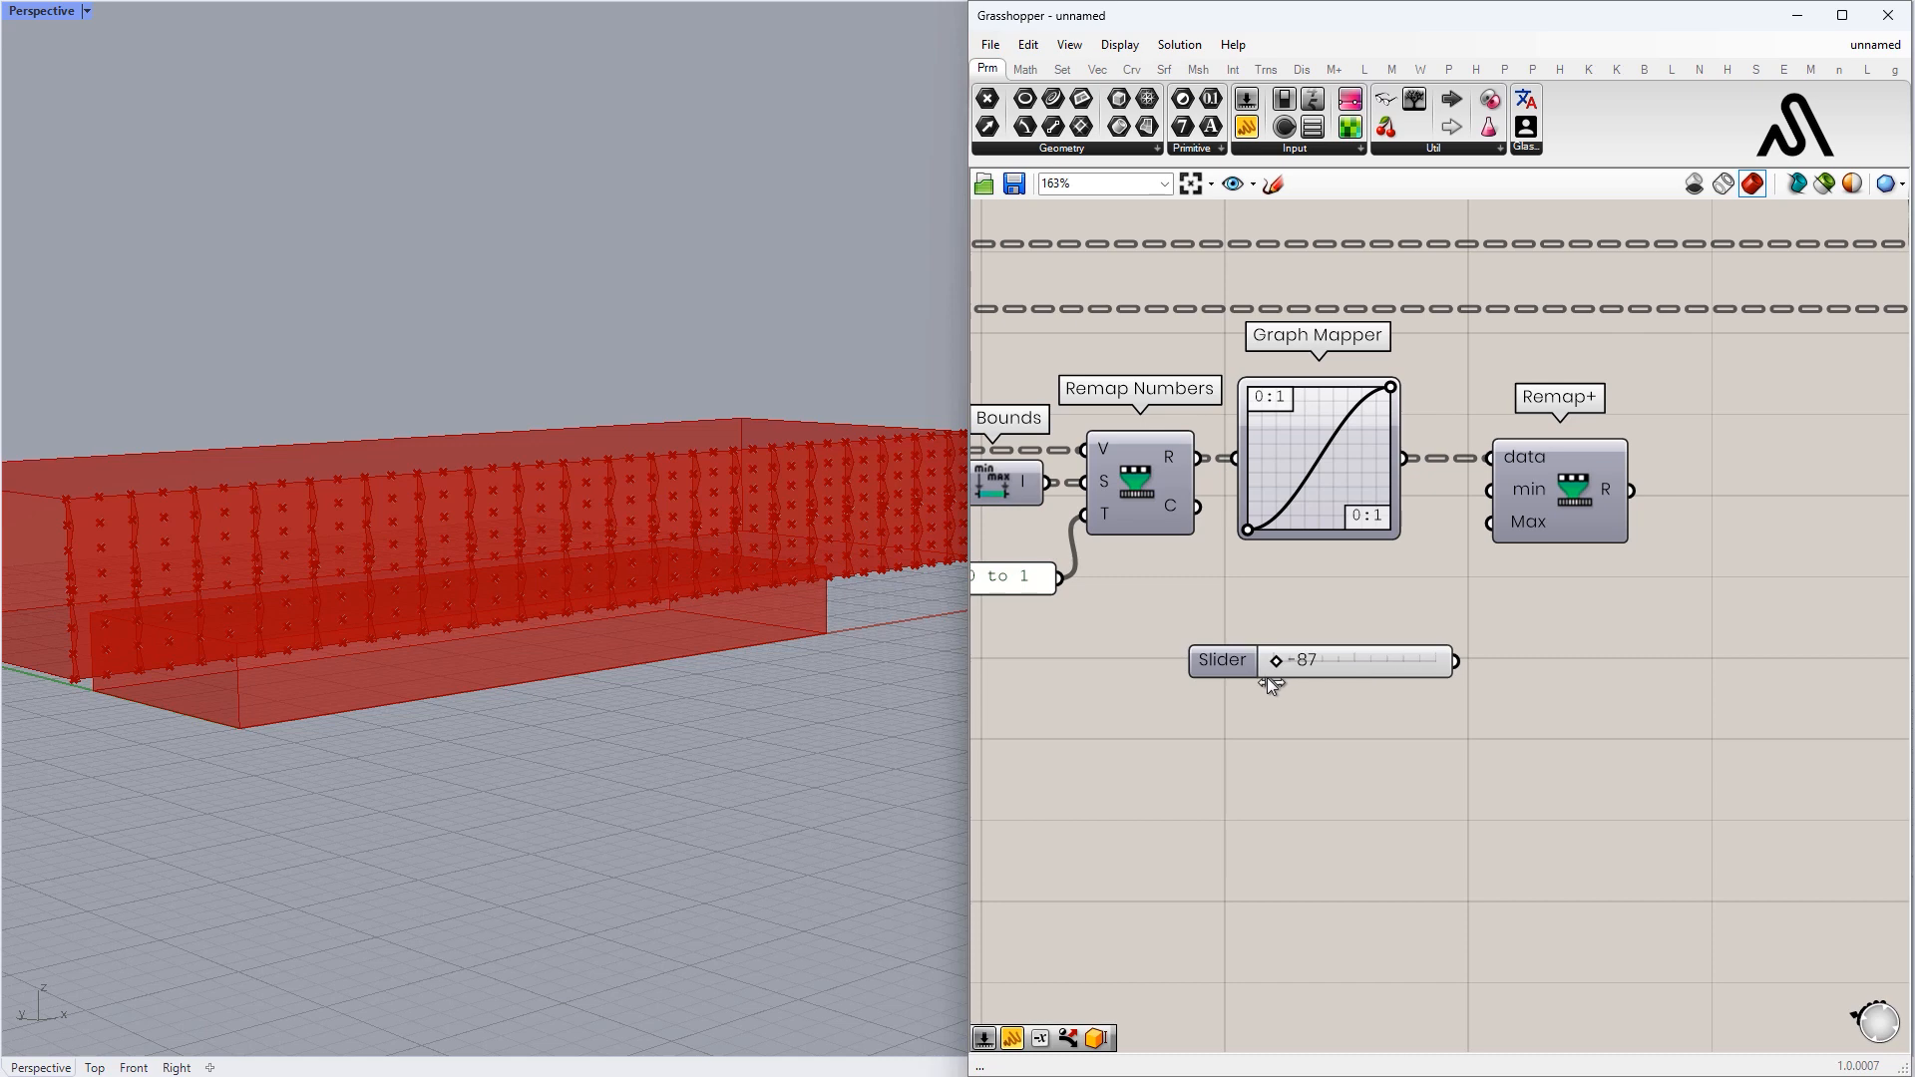
mouse_move(1367, 638)
left_mouse_down()
mouse_move(1326, 599)
mouse_move(1343, 577)
mouse_move(1362, 621)
left_mouse_up()
left_click(1406, 655)
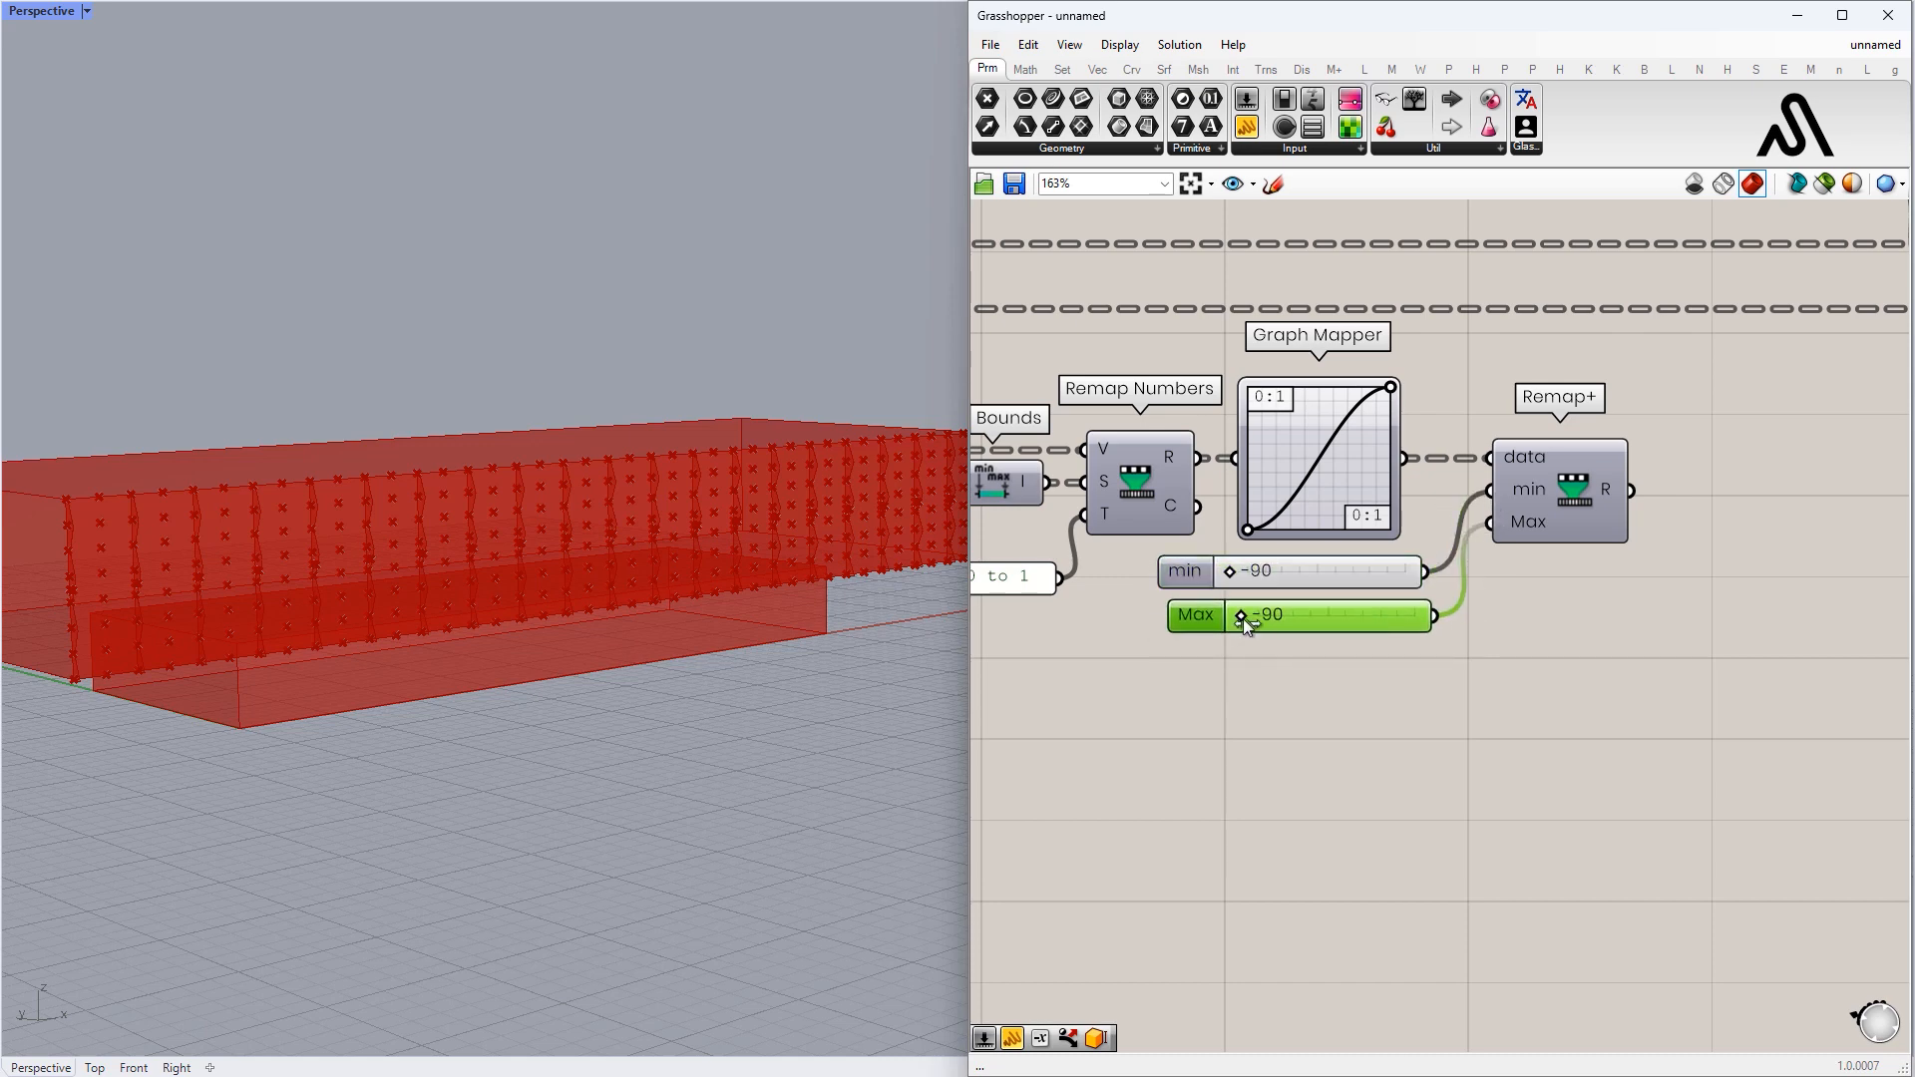
- Align the sliders with Remap+ below the Graph Mapper, and set min to -44 and Max to 56
left_click_drag(1229, 570, 1383, 617)
left_click_drag(1418, 693, 1340, 561)
left_click(1303, 541)
left_click(1571, 577)
left_click_drag(1554, 516, 1535, 608)
left_click_drag(1516, 678, 1396, 578)
left_click_drag(1549, 569, 1536, 566)
left_click(1318, 692)
left_click_drag(1361, 574, 1354, 600)
left_click_drag(1423, 682, 1331, 570)
left_click(1272, 552)
left_click(1364, 670)
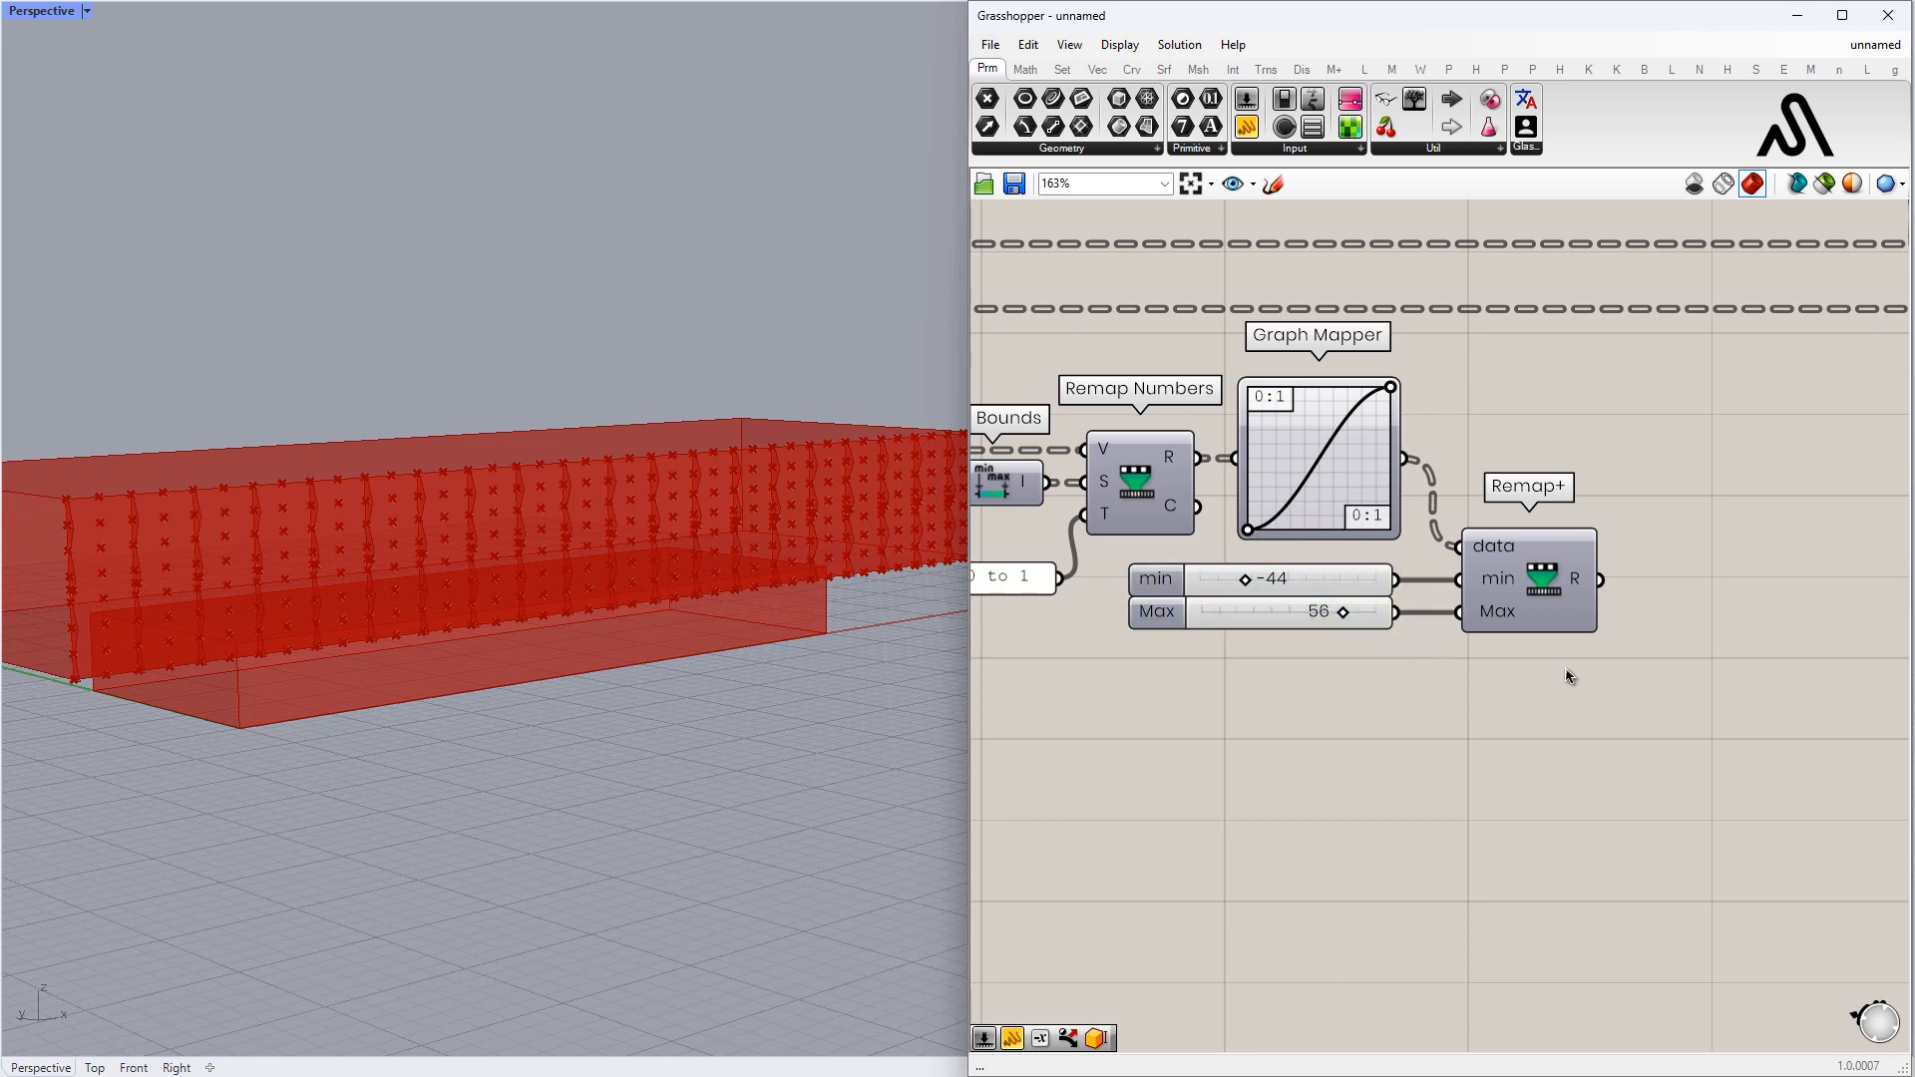
- Replace the Angle slider with the Remap+ result as the Rotate Axis angle, and move Rotate Axis closer
scroll(1565, 669, "down", 1)
right_click_drag(1612, 573, 1367, 673)
left_click_drag(1523, 350, 1537, 532)
left_click_drag(1685, 423, 1472, 423)
left_click_drag(1416, 529, 1410, 588)
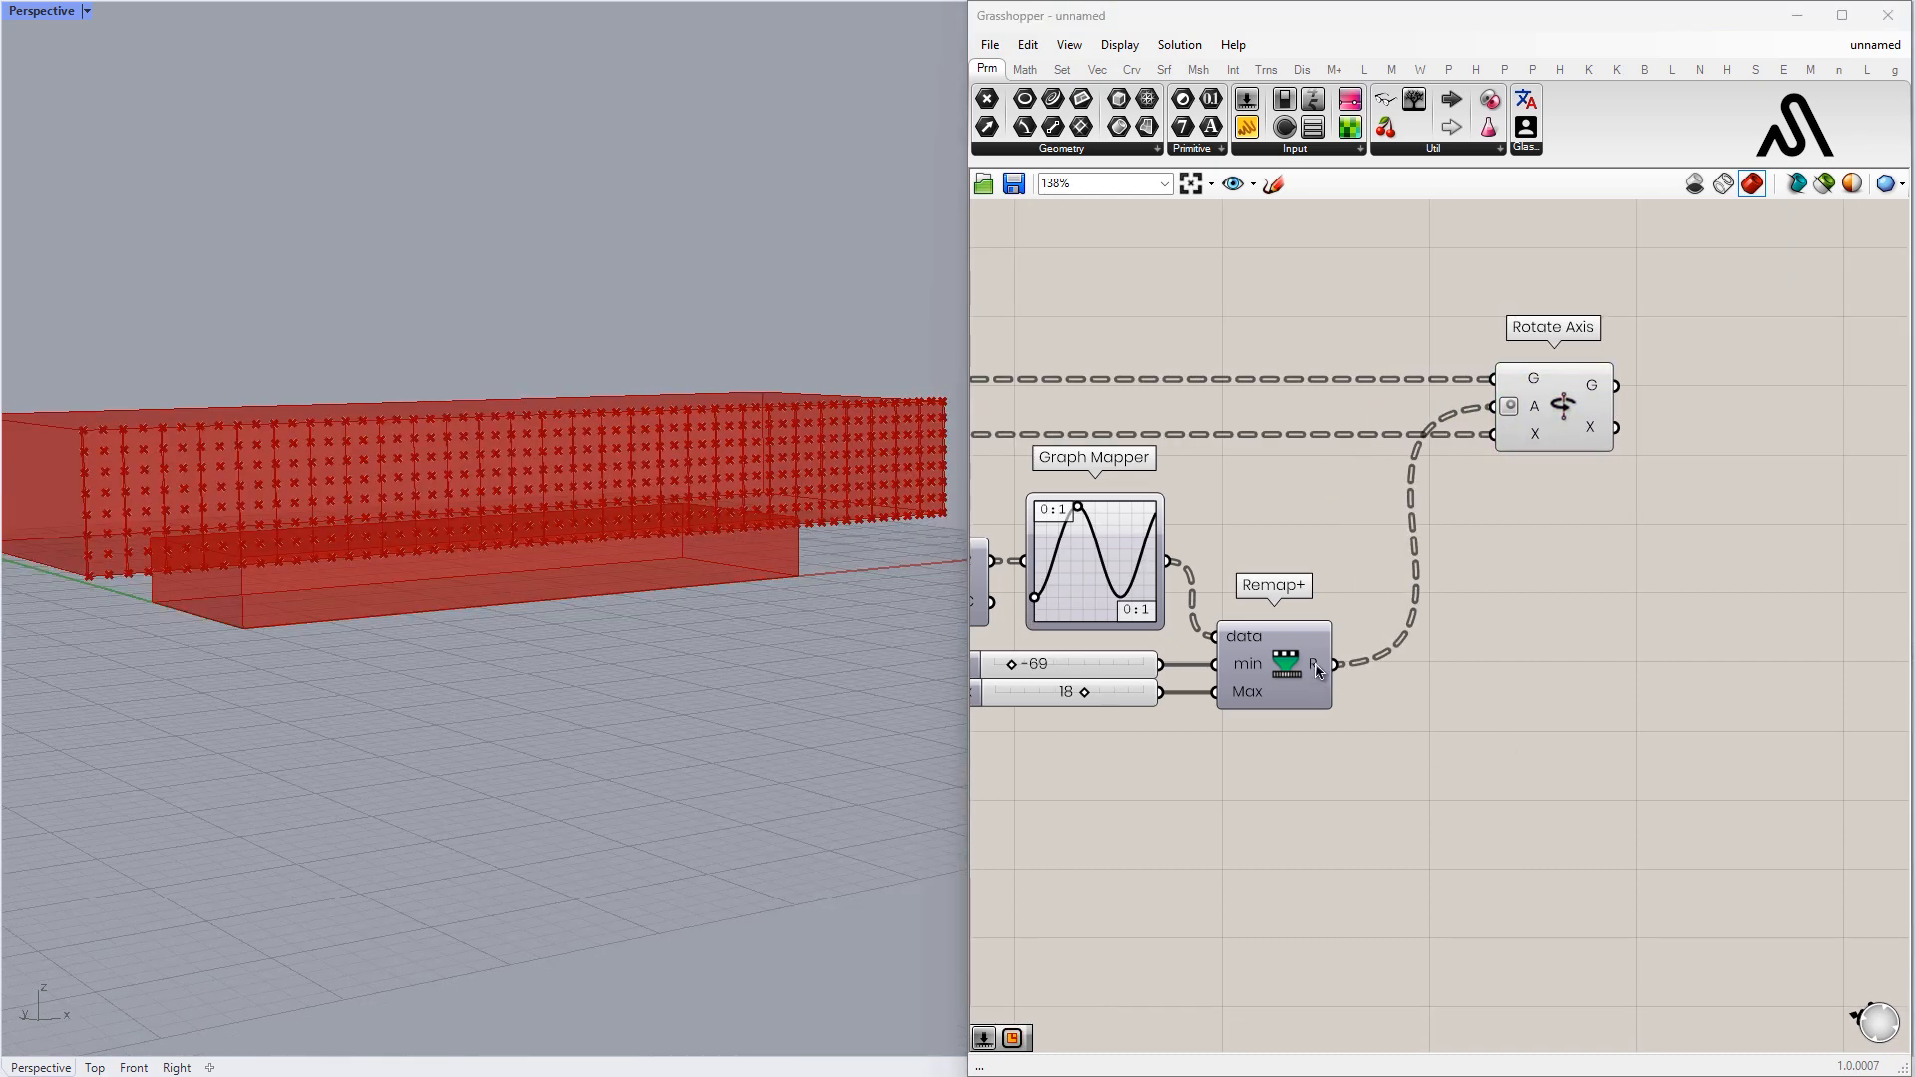
- Graft the result output of Remap+
right_click(1313, 669)
left_click(1358, 781)
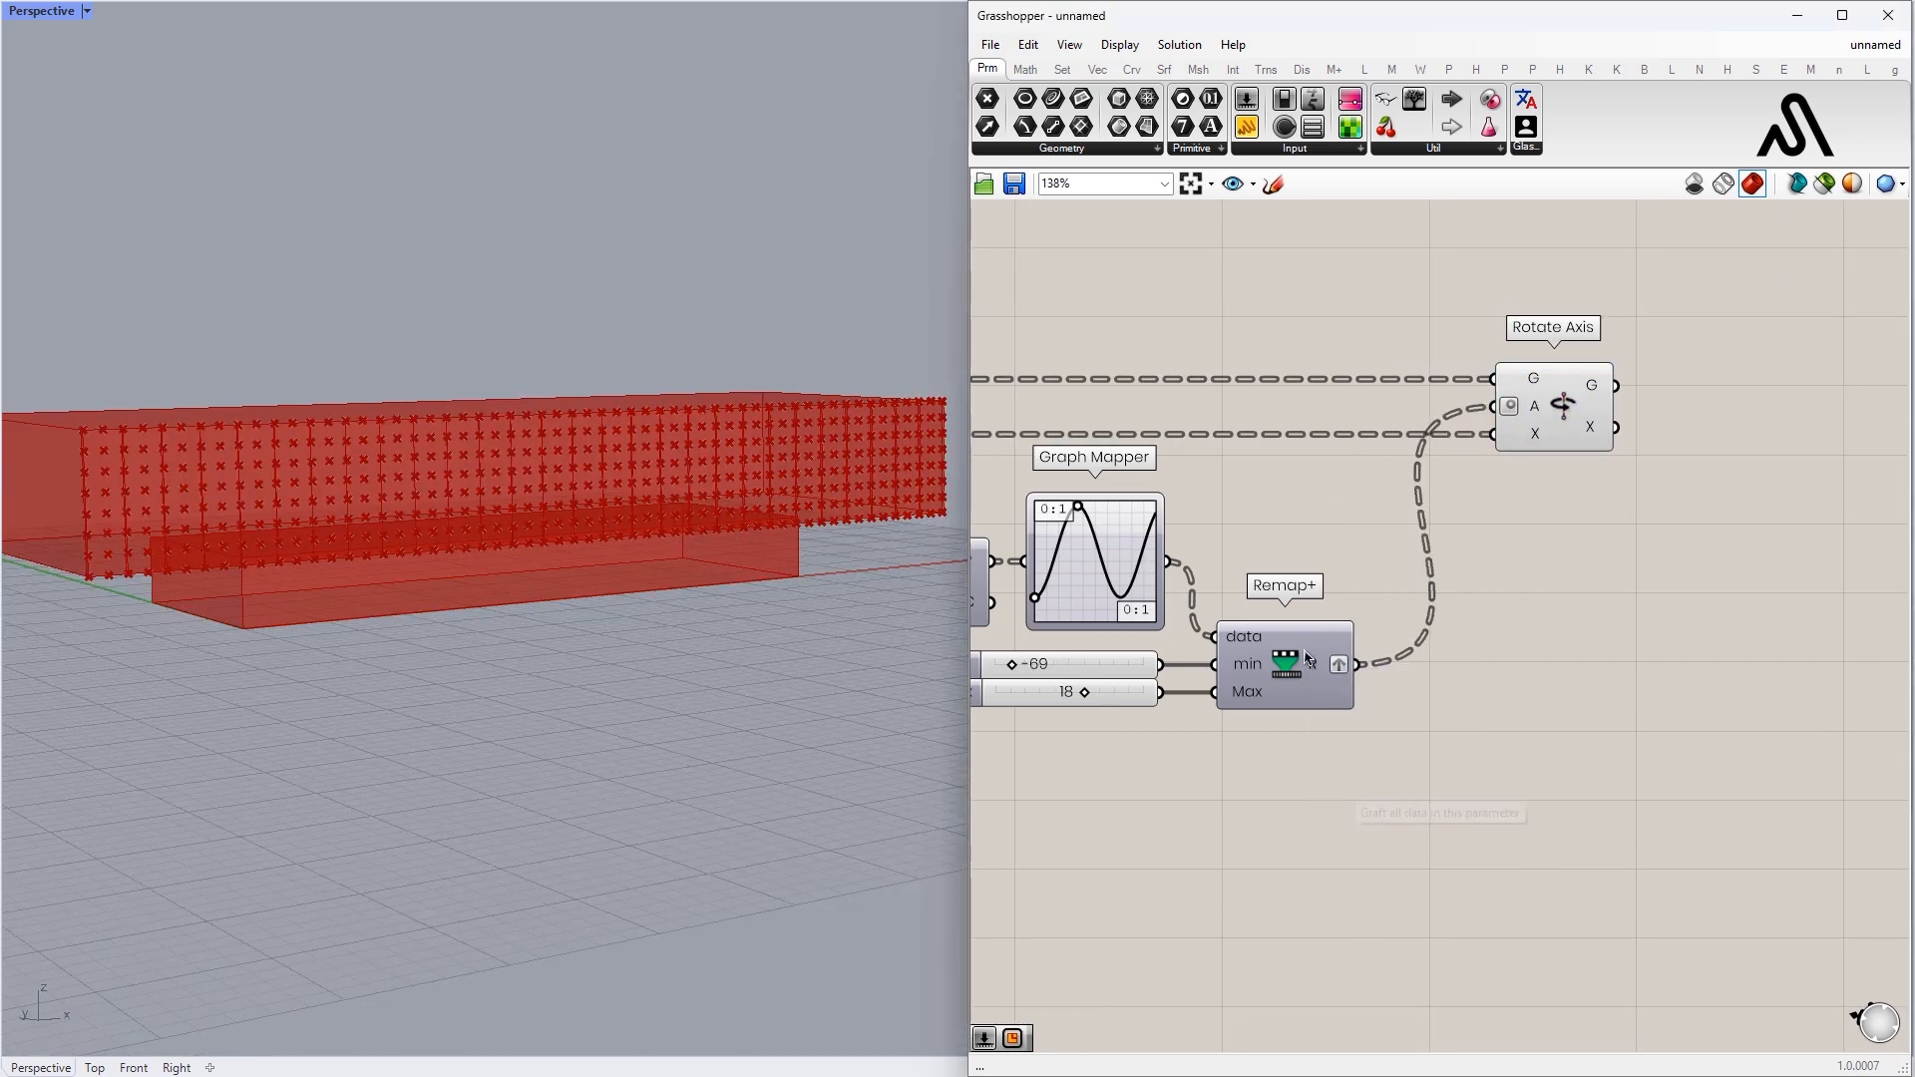
scroll(1296, 511, "up", 5)
- Flatten the point input of Pull Point and the list input of List Item
right_click(1297, 512)
left_click(1336, 658)
scroll(1296, 698, "down", 2)
right_click_drag(1297, 699, 1426, 646)
right_click(1212, 720)
left_click(1258, 847)
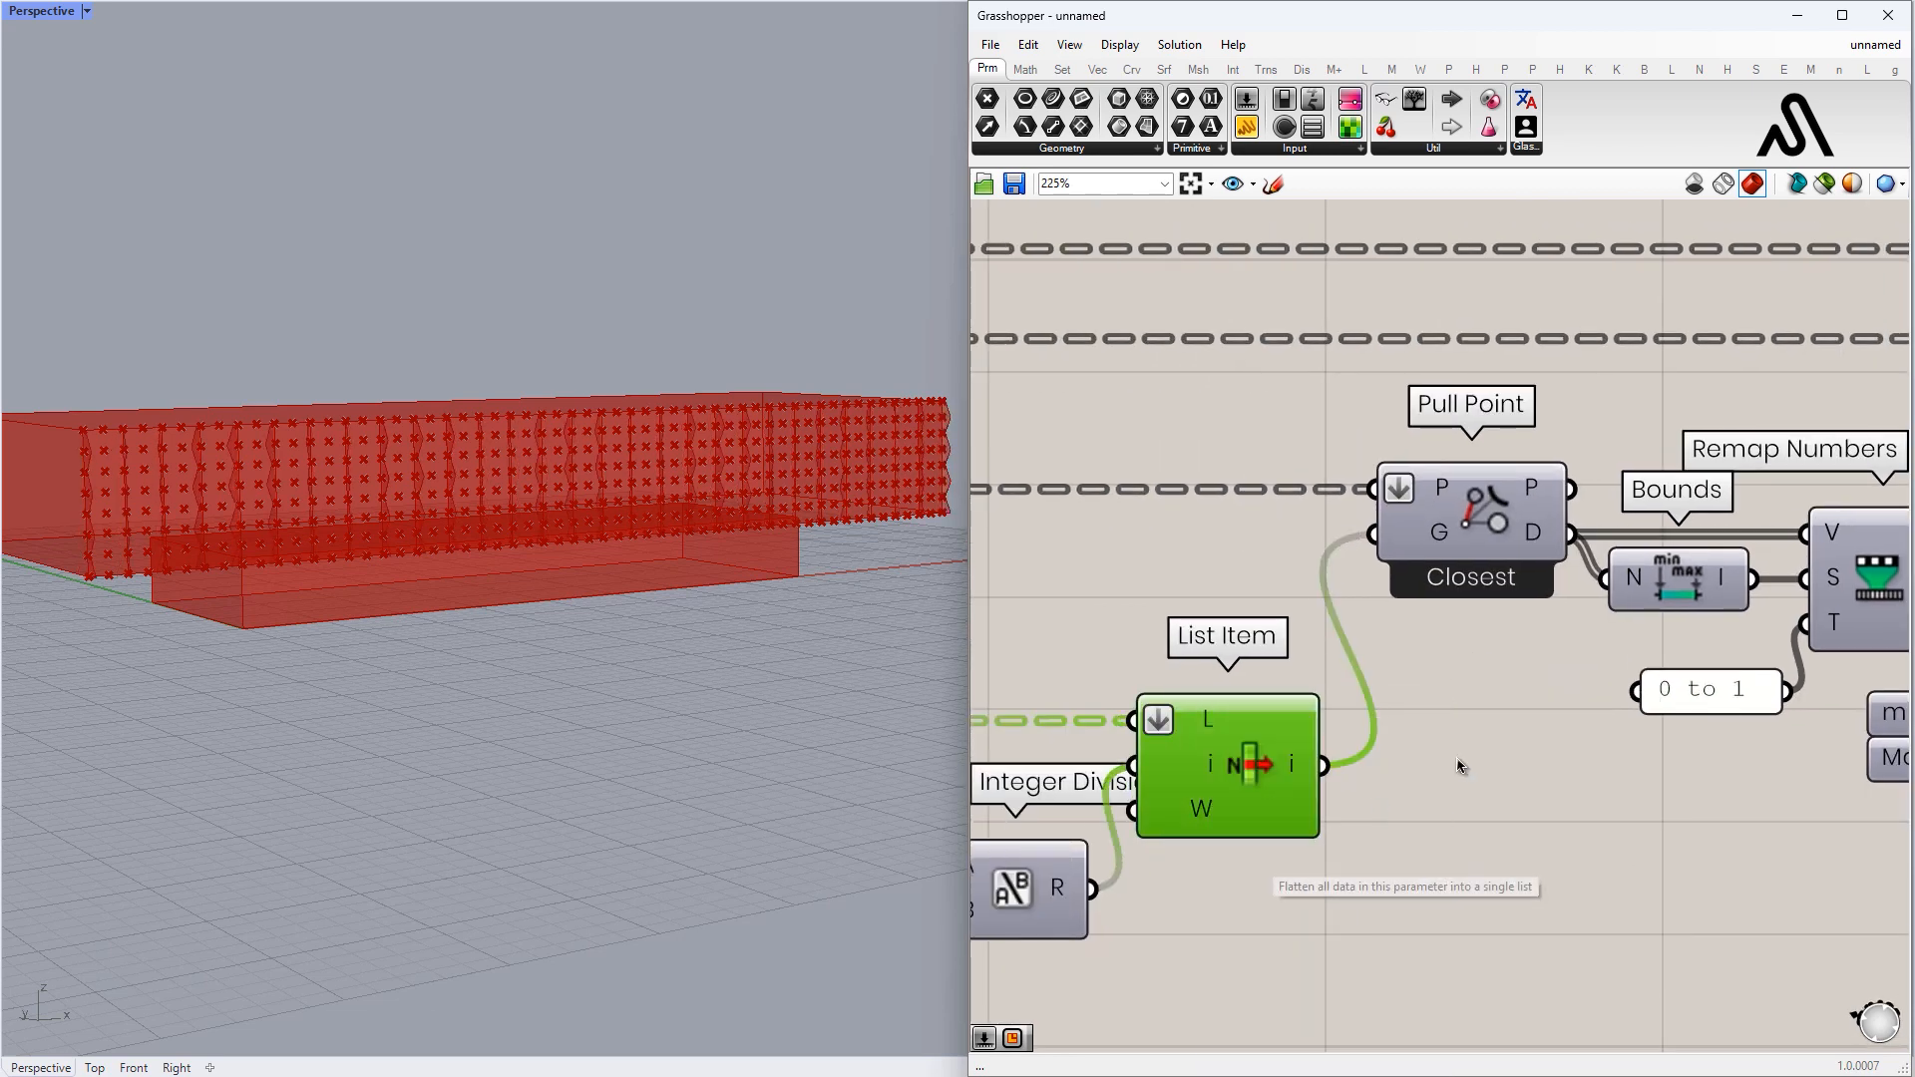
- Hide the viewport preview of the Divide Surface and Flip Matrix components
scroll(1317, 774, "down", 6)
scroll(1728, 507, "down", 2)
right_click_drag(1036, 615, 1785, 584)
scroll(1785, 584, "down", 3)
right_click_drag(1326, 675, 1481, 654)
scroll(1481, 653, "up", 4)
left_click_drag(1559, 705, 1443, 519)
middle_click(1474, 479)
left_click(1536, 419)
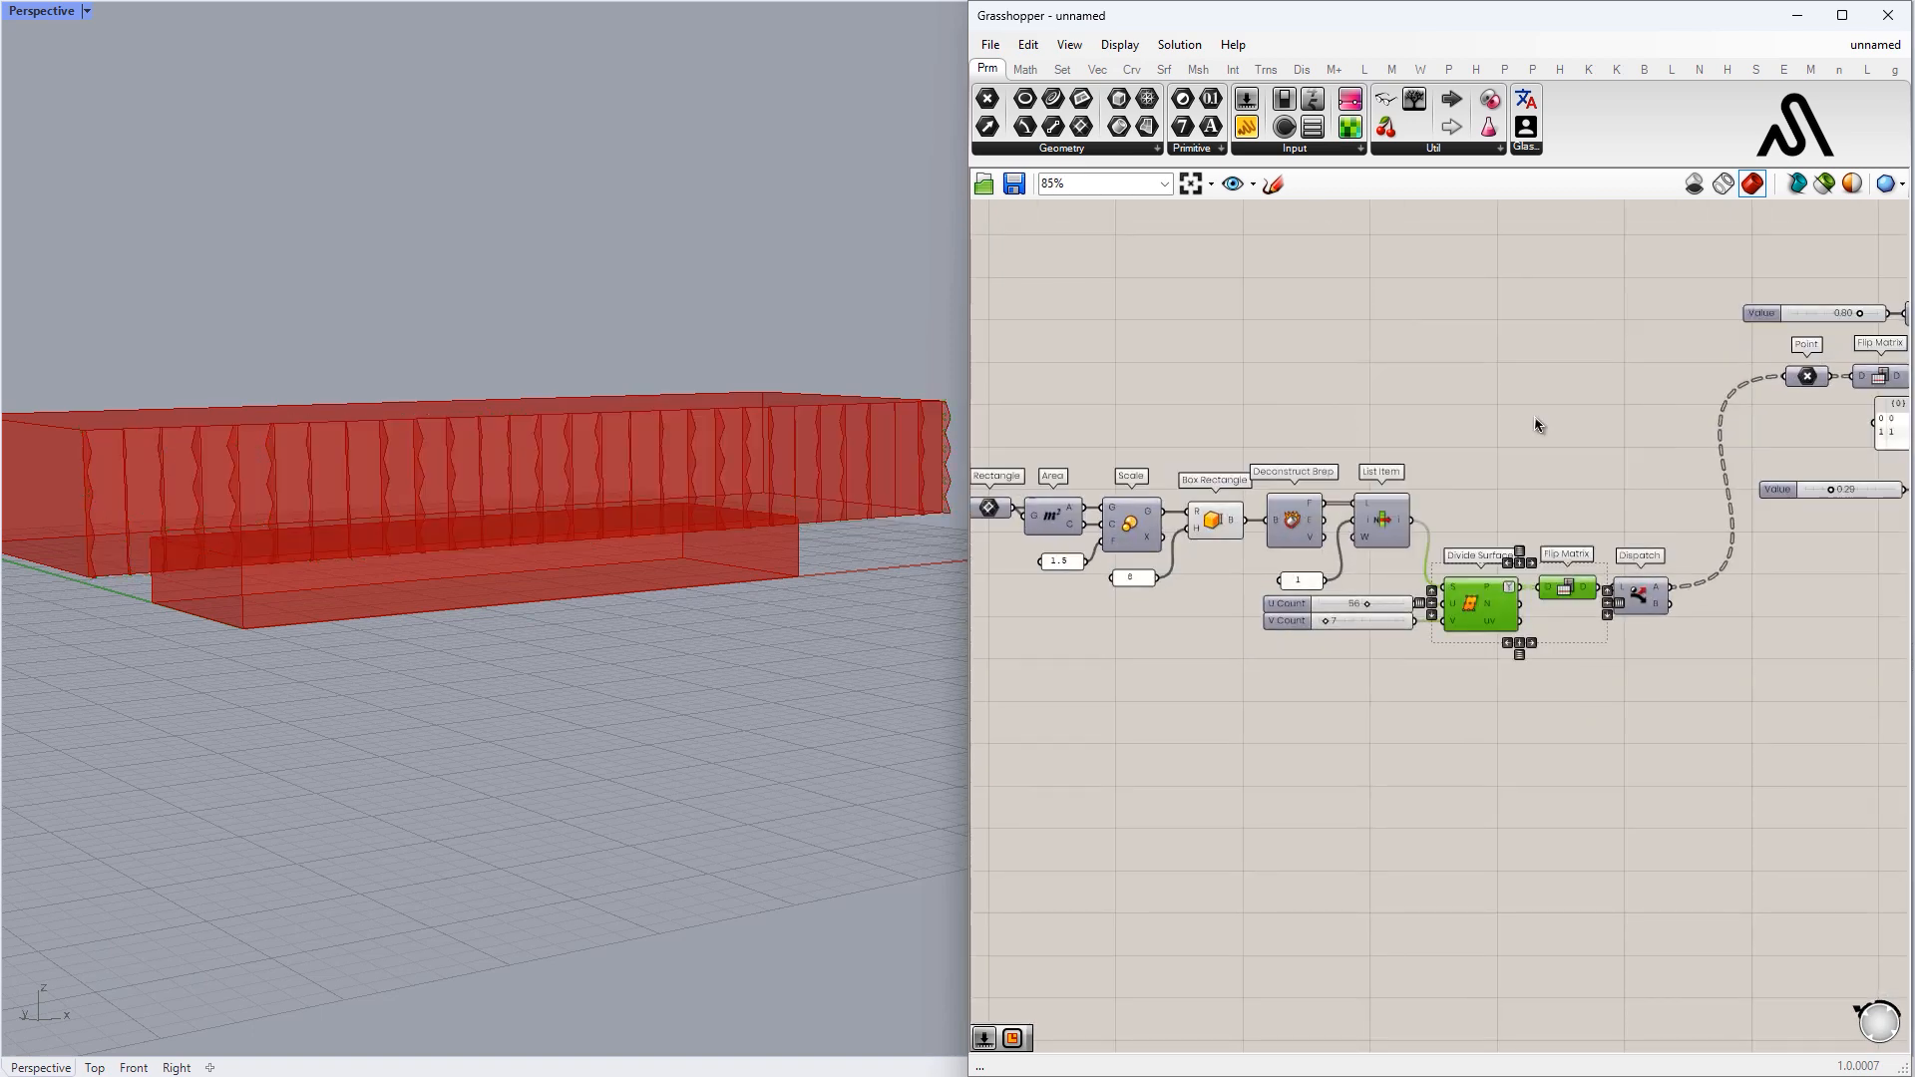
- Select Rotate Axis to highlight the rotated fins in the viewport
scroll(1556, 439, "down", 1)
right_click_drag(1716, 459, 1240, 510)
right_click_drag(1816, 429, 1077, 518)
scroll(1695, 429, "up", 4)
left_click(1399, 480)
right_click_drag(1365, 558, 1705, 414)
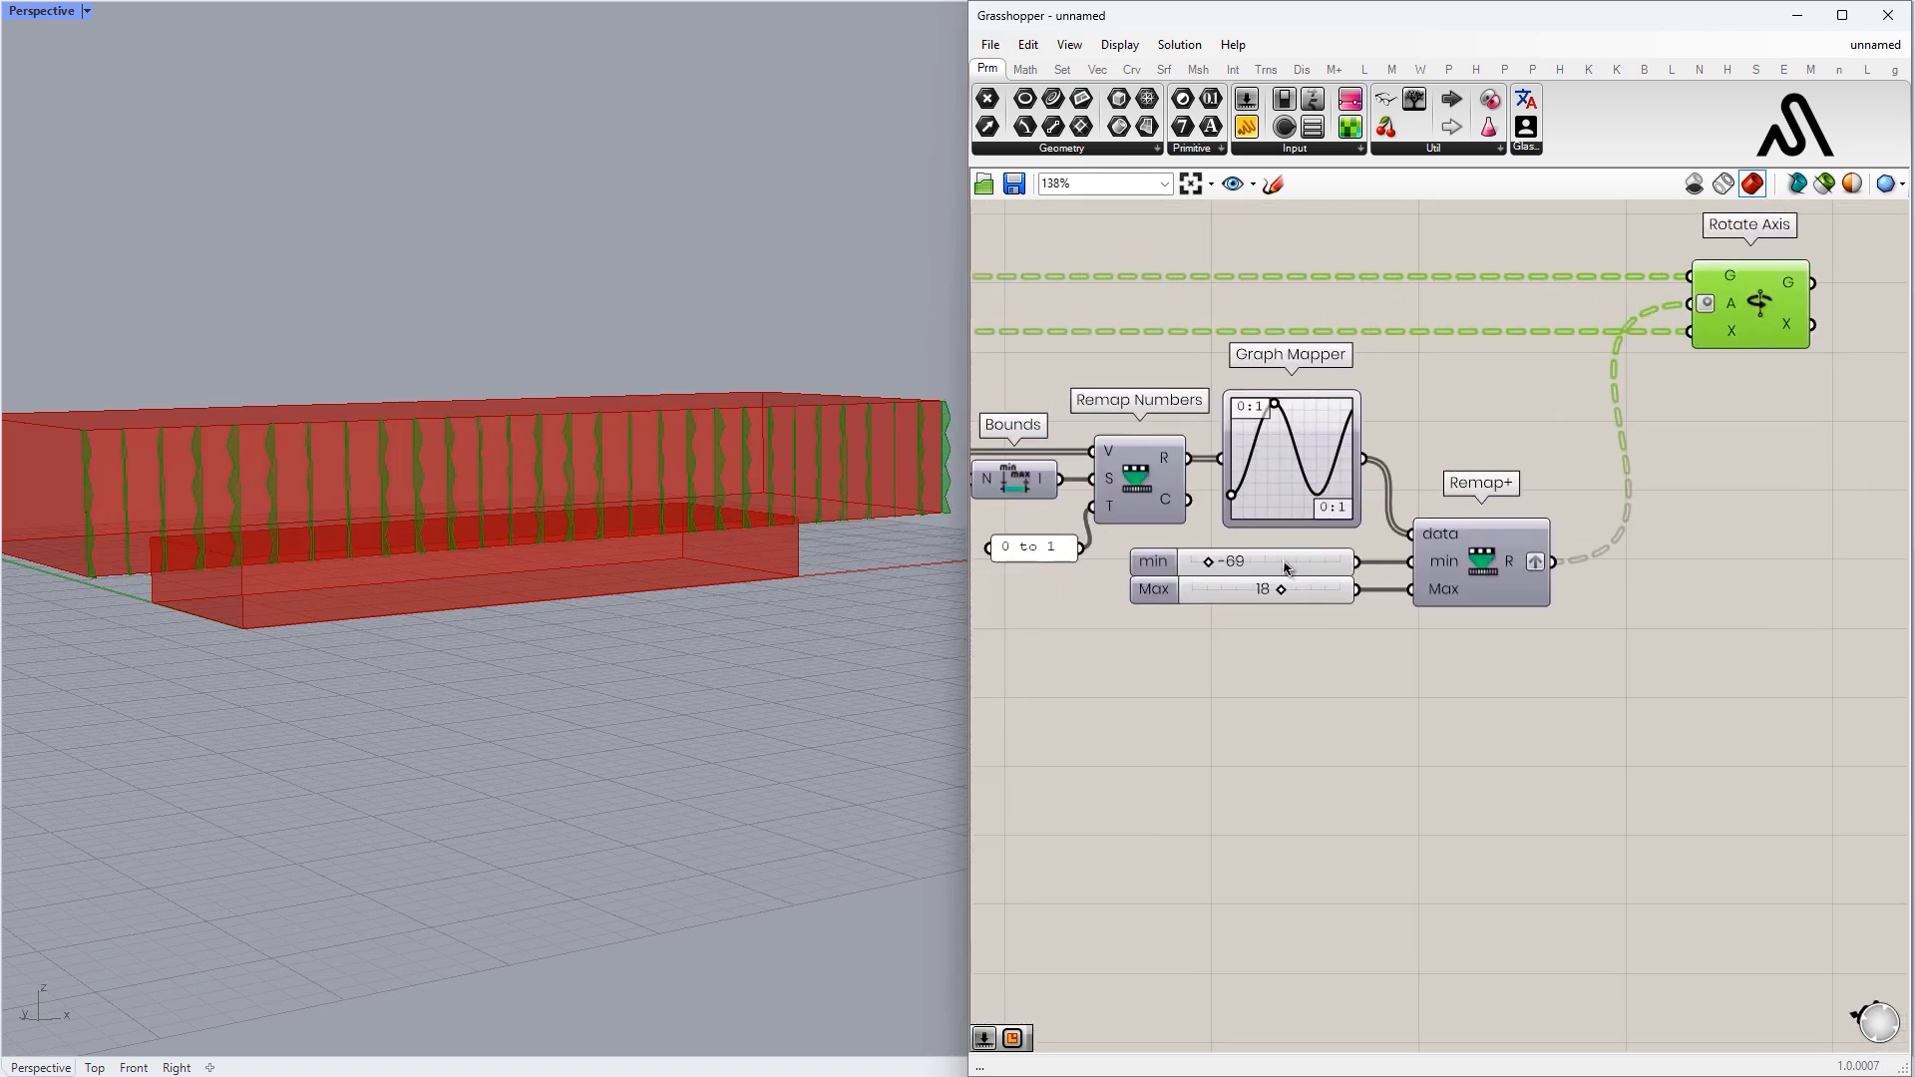
- Set the Remap+ min slider to 0 and Max to 43, and lower the peak of the Graph Mapper curve
scroll(1347, 615, "up", 3)
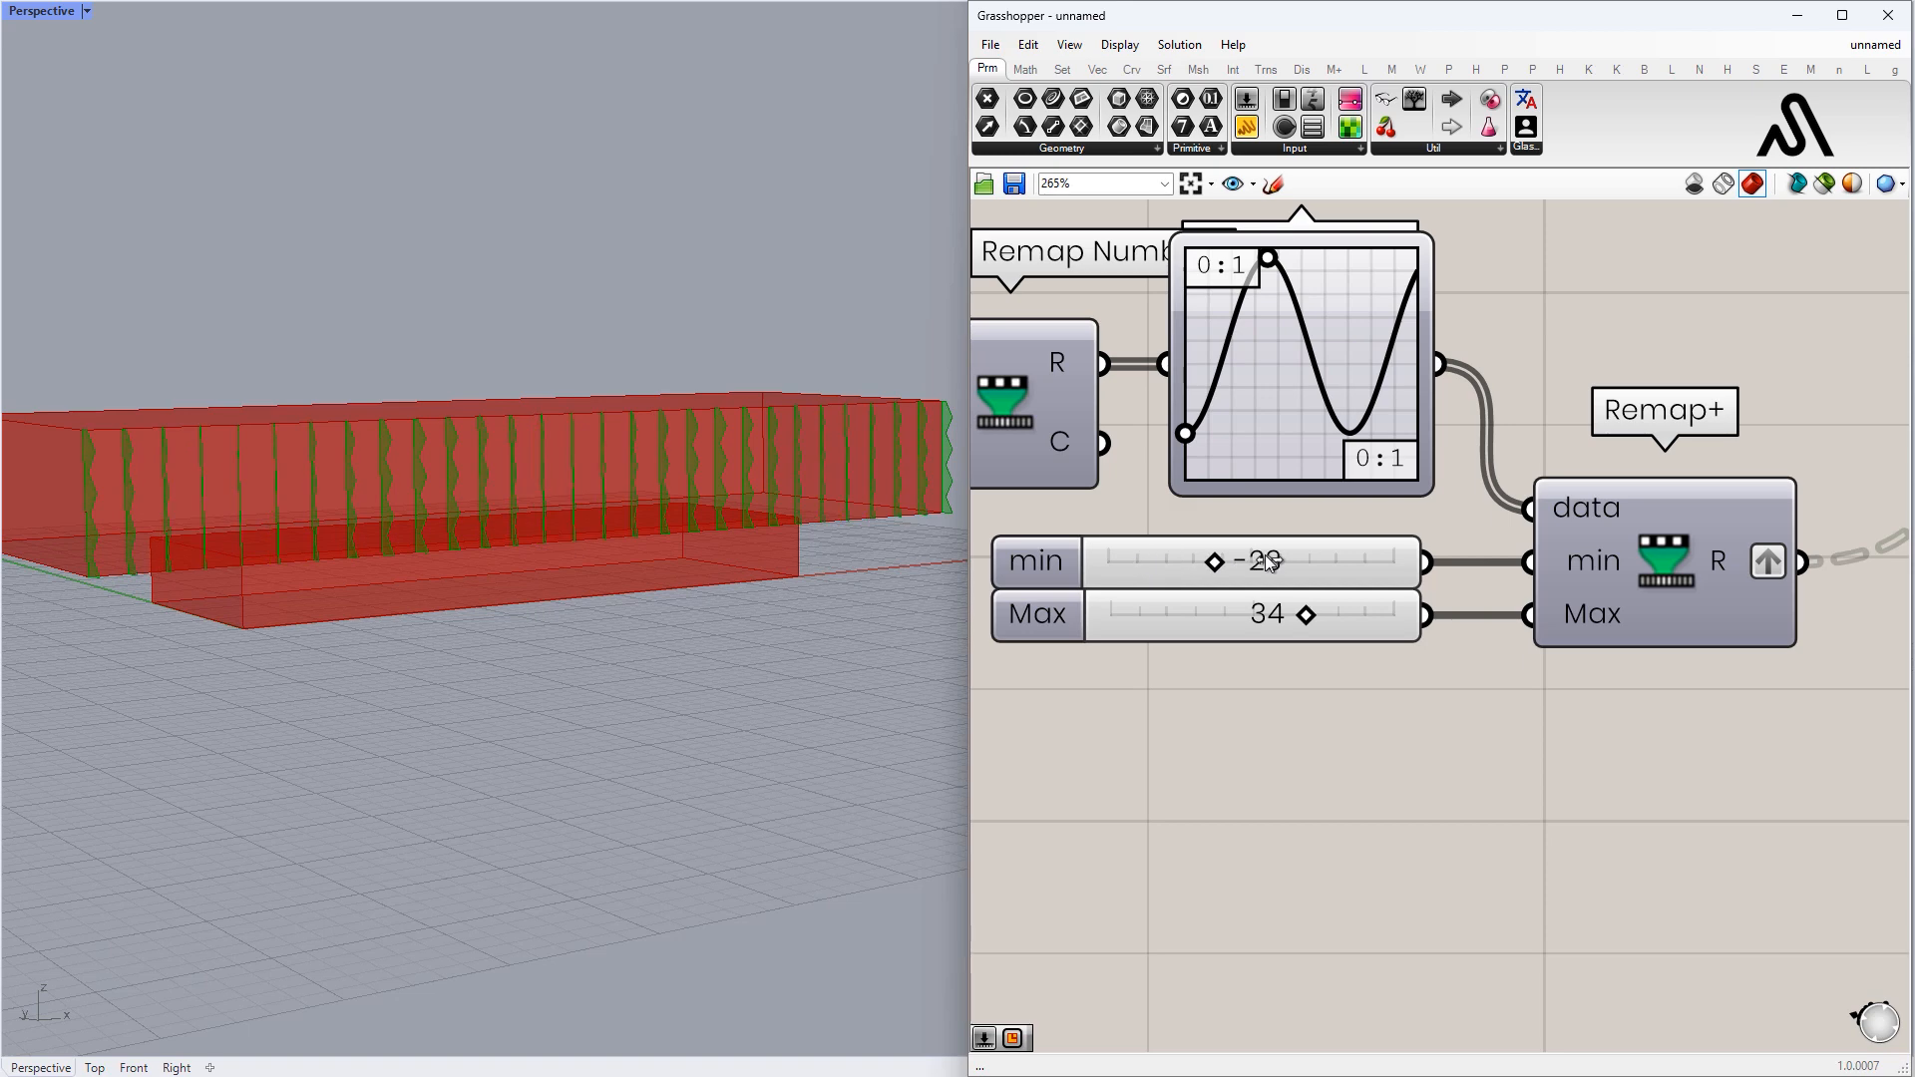
left_click_drag(1353, 559, 1200, 566)
double_click(1201, 565)
type("0")
key("Return")
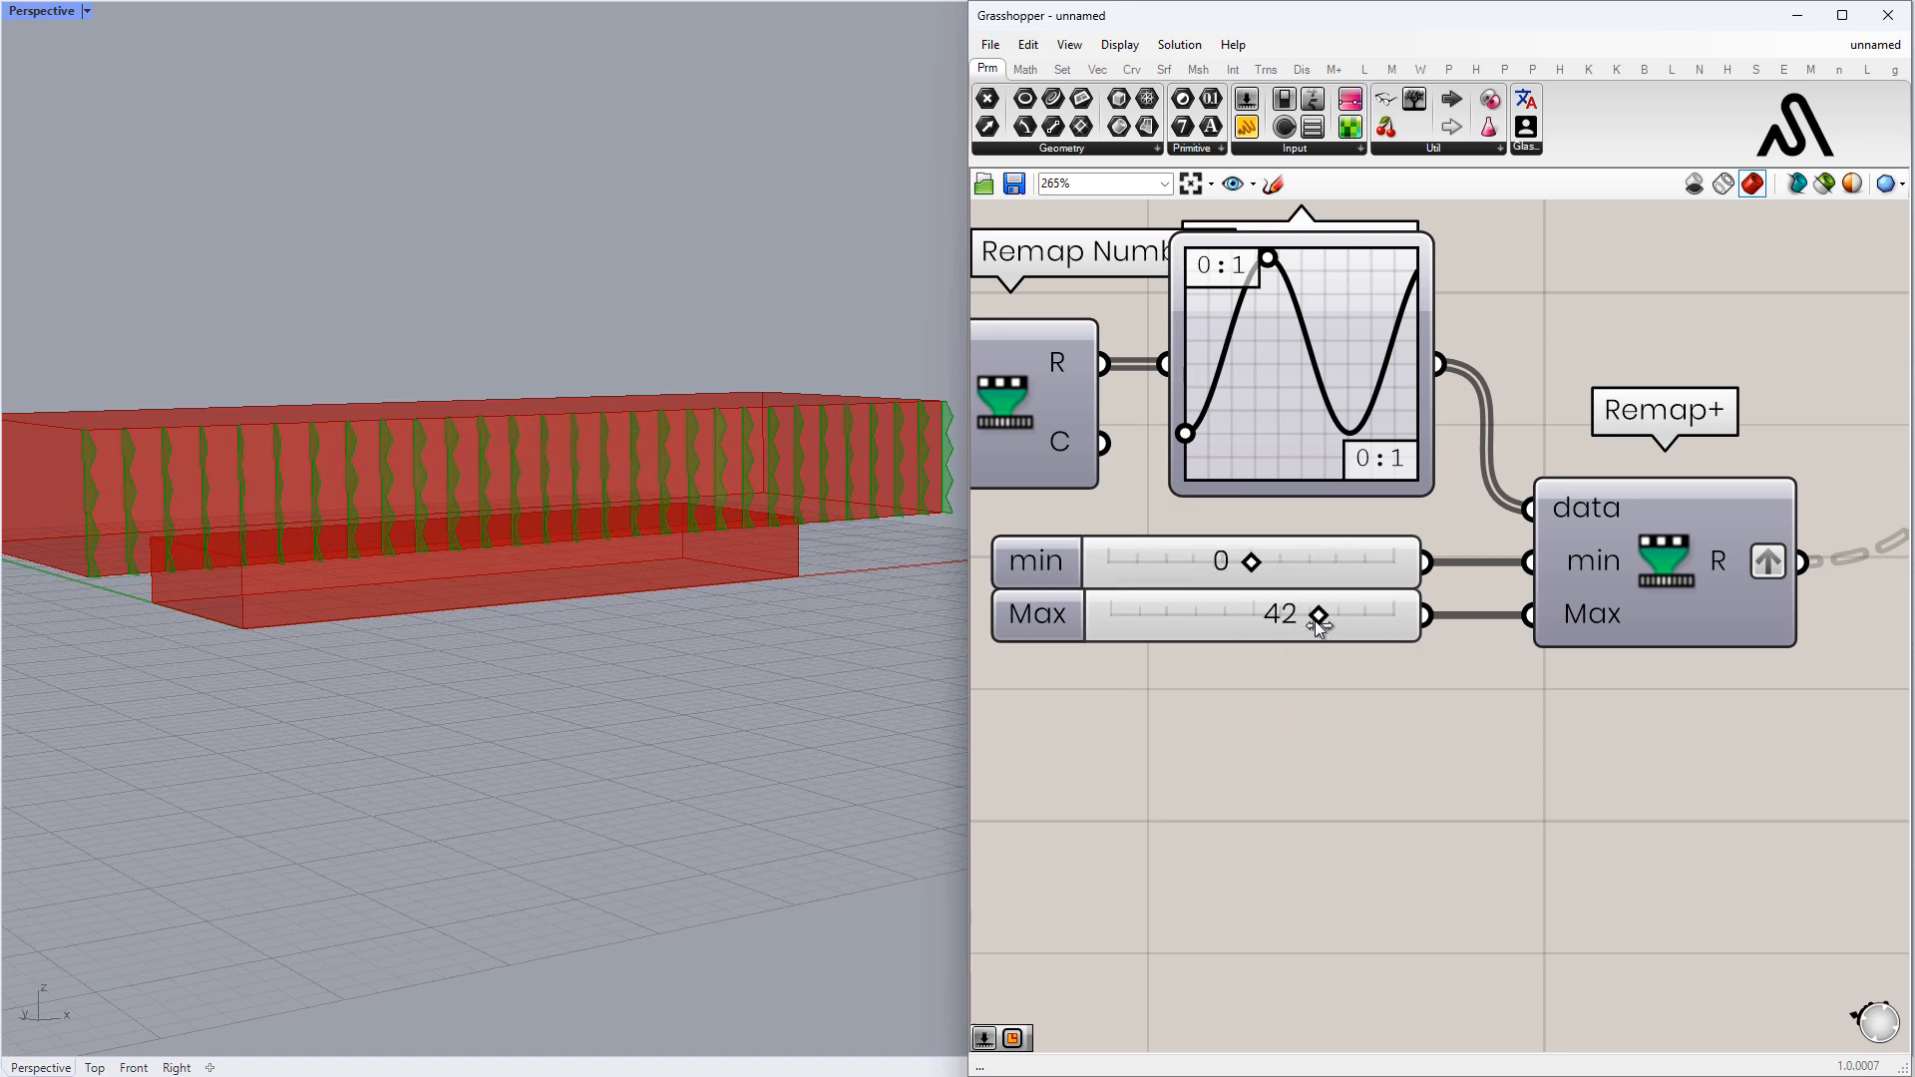
left_click_drag(1319, 627, 1321, 627)
right_click_drag(1268, 255, 1255, 369)
left_click_drag(1278, 389, 1262, 391)
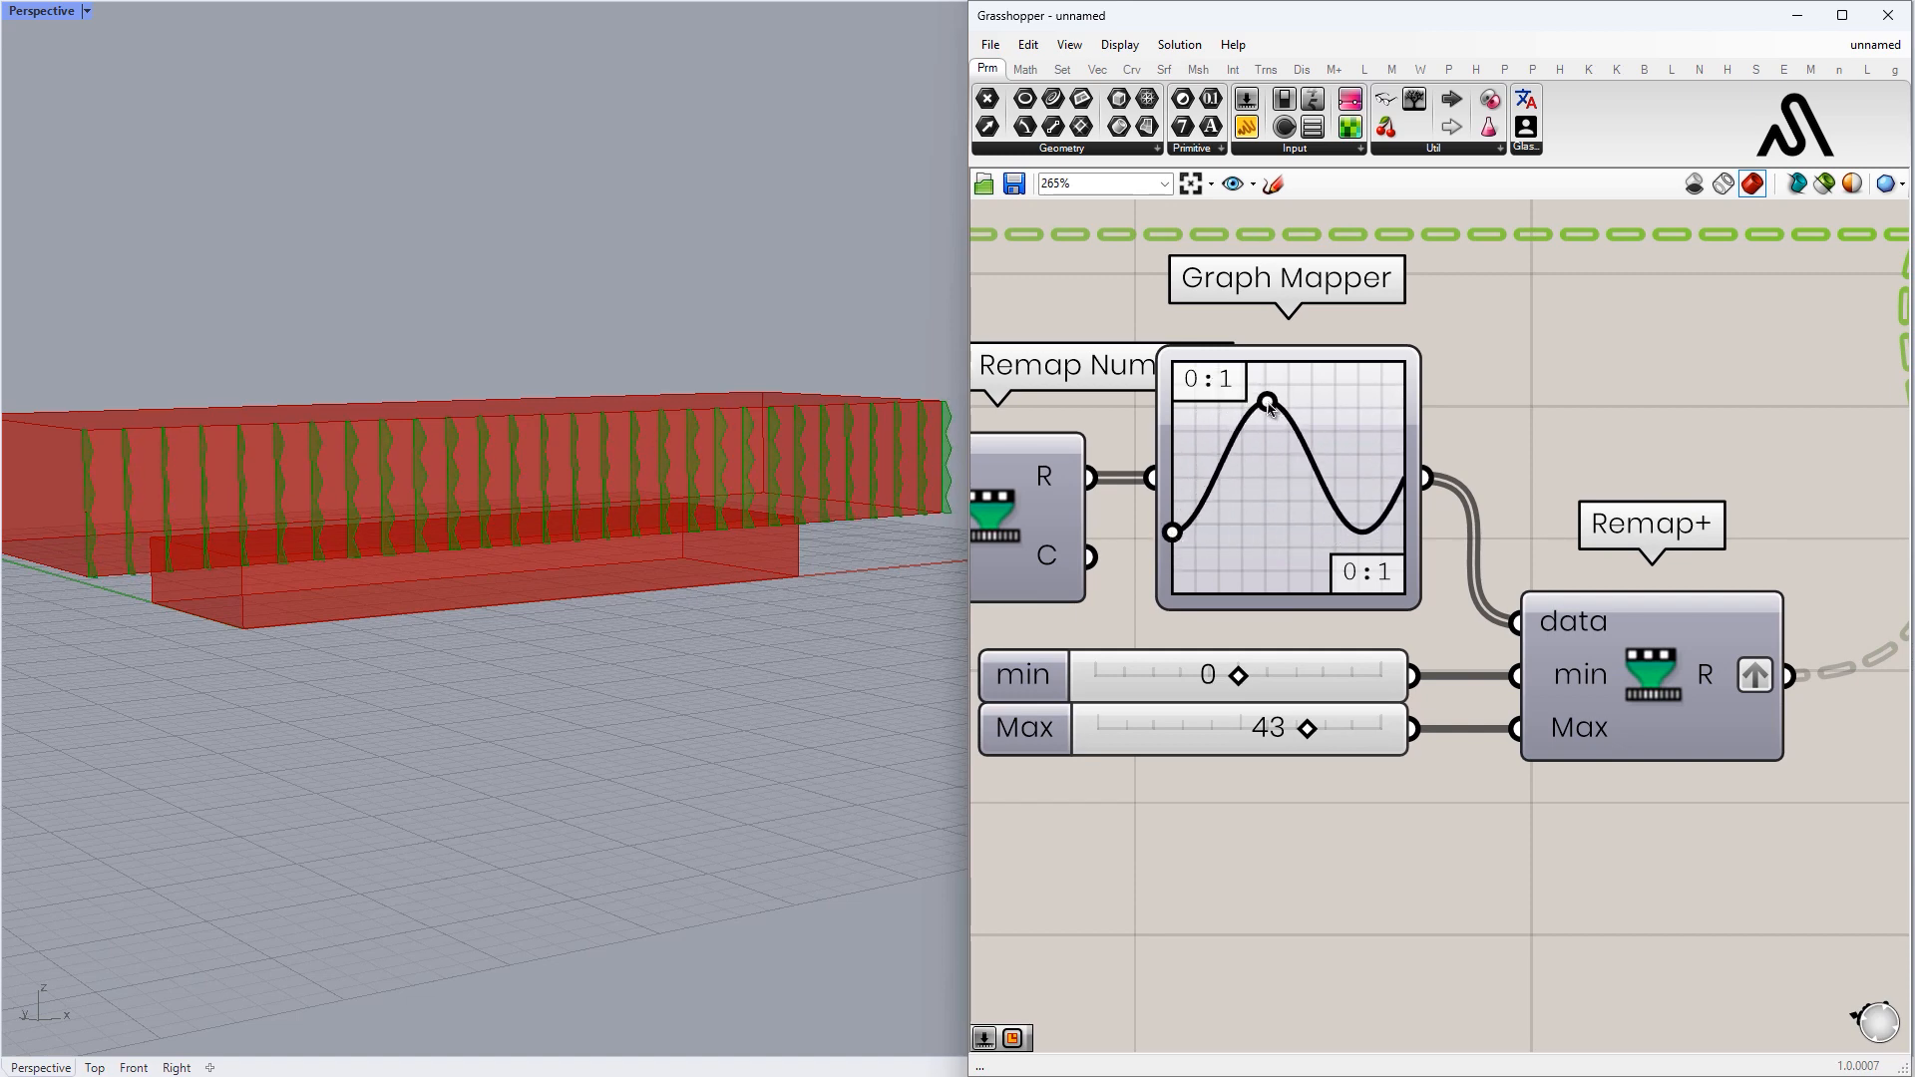
- Group all fin components from the Point parameter through Rotate Axis
scroll(1533, 411, "down", 6)
scroll(1696, 424, "down", 4)
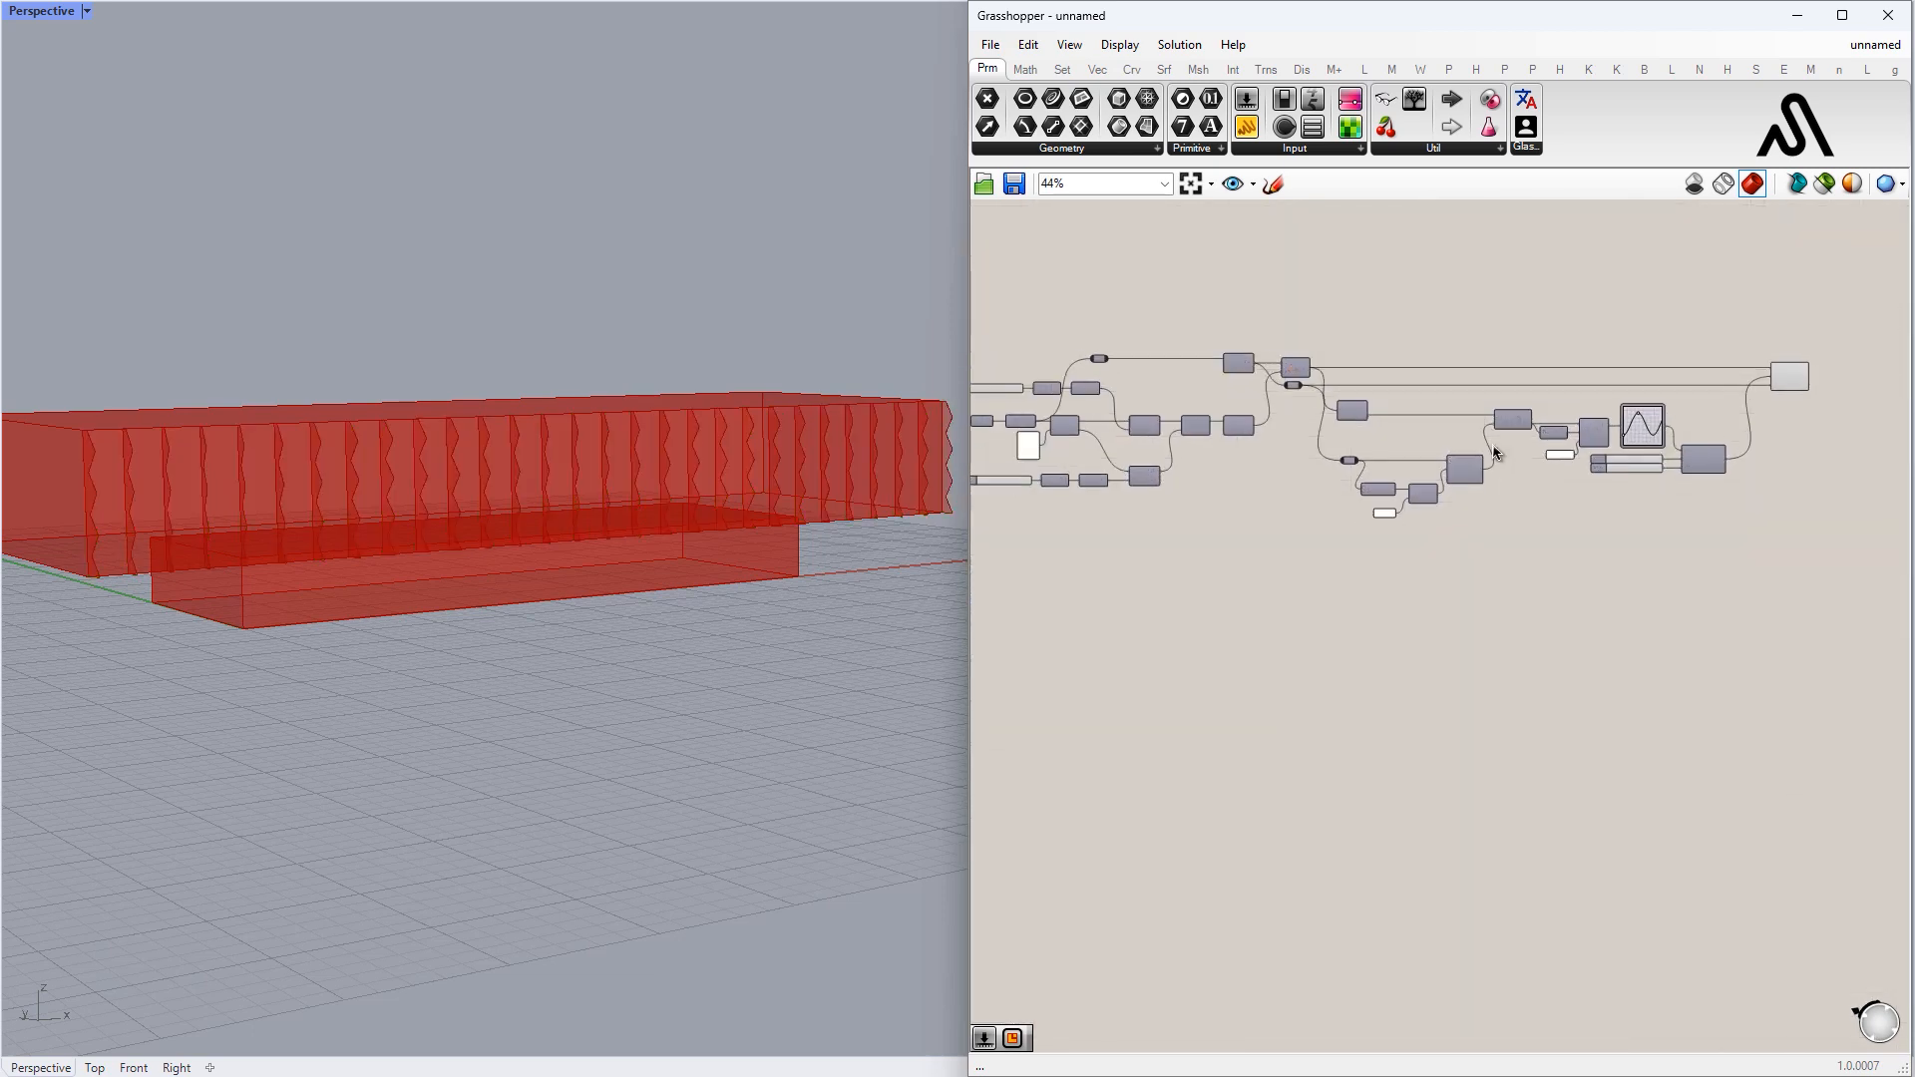
left_click_drag(1834, 557, 1227, 364)
scroll(1233, 369, "up", 5)
middle_click(1245, 390)
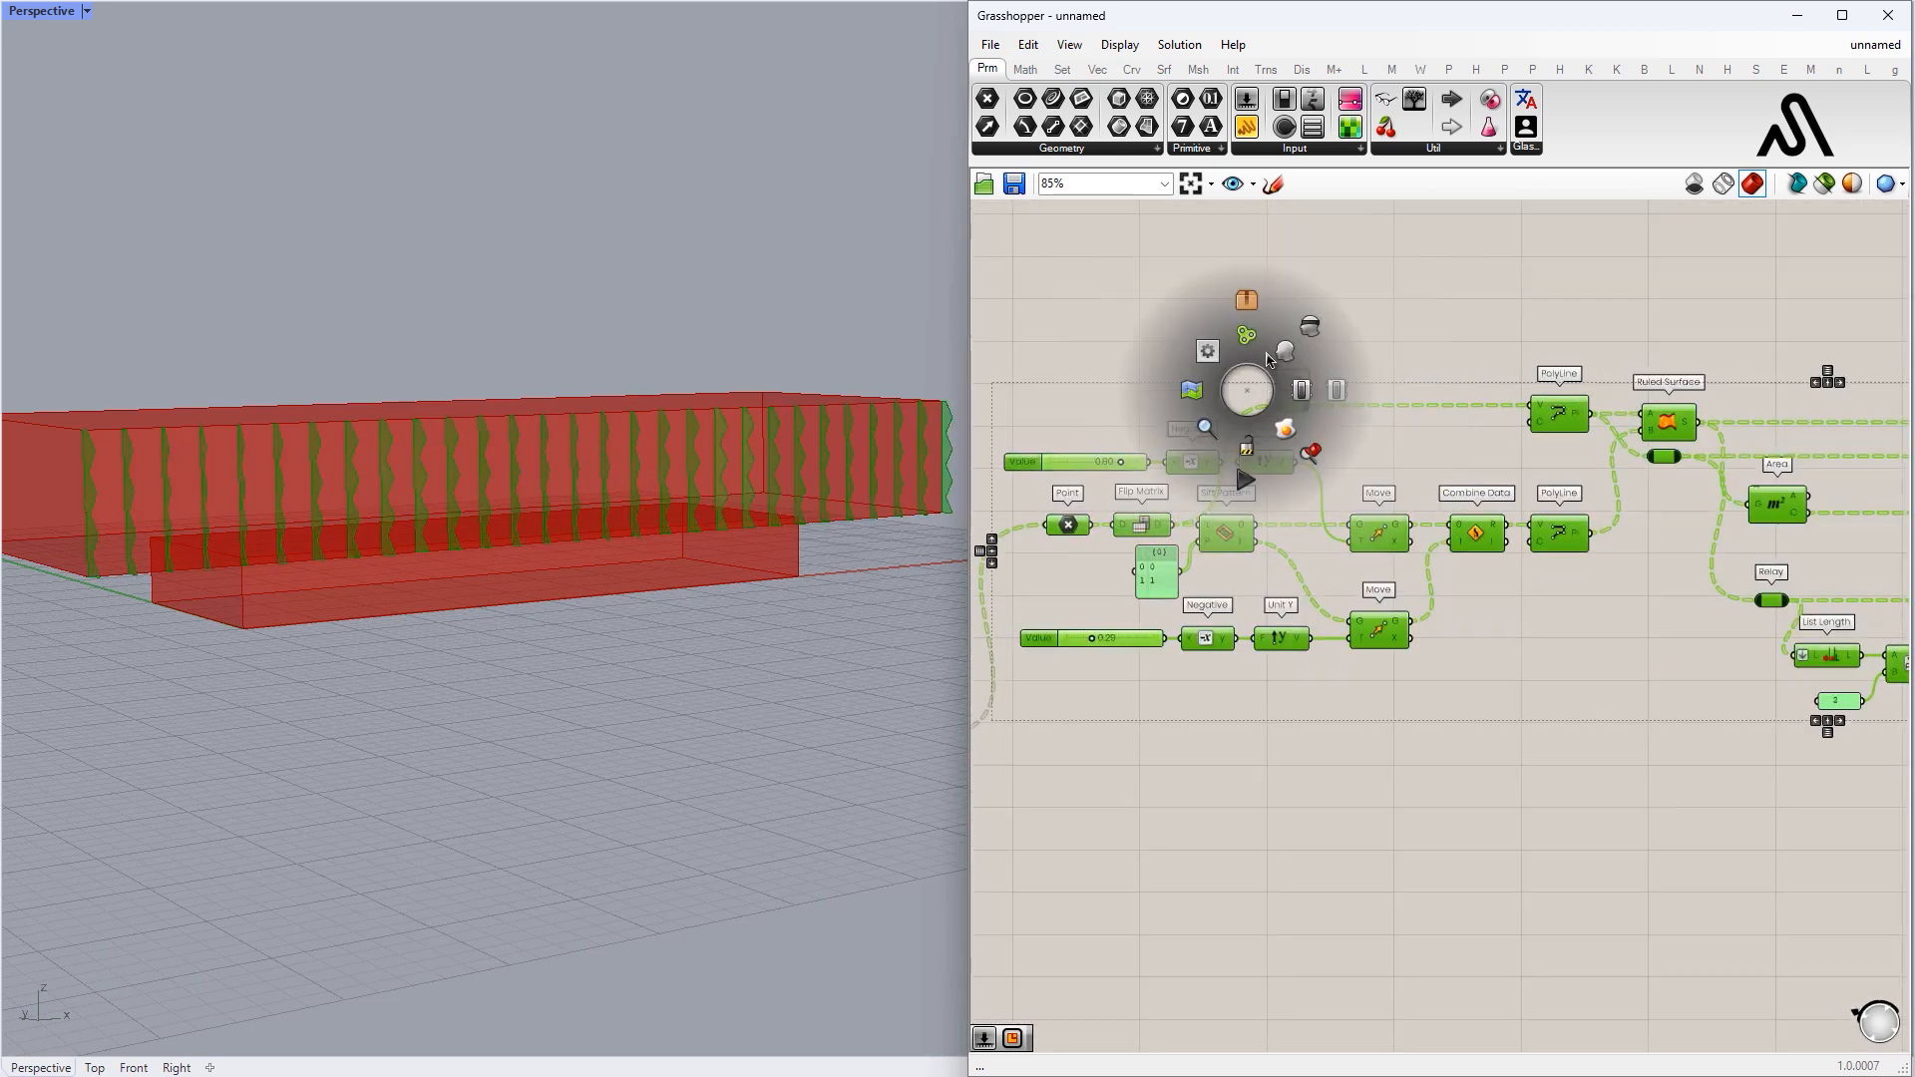
left_click(1253, 347)
left_click(1534, 260)
- Duplicate the grouped fin definition below the original group
scroll(1521, 389, "down", 6)
right_click_drag(1521, 484, 1339, 480)
left_click_drag(1766, 574, 1204, 509)
key("ctrl+c")
key("ctrl+v")
scroll(1366, 478, "up", 2)
scroll(1197, 502, "up", 5)
scroll(1196, 485, "up", 3)
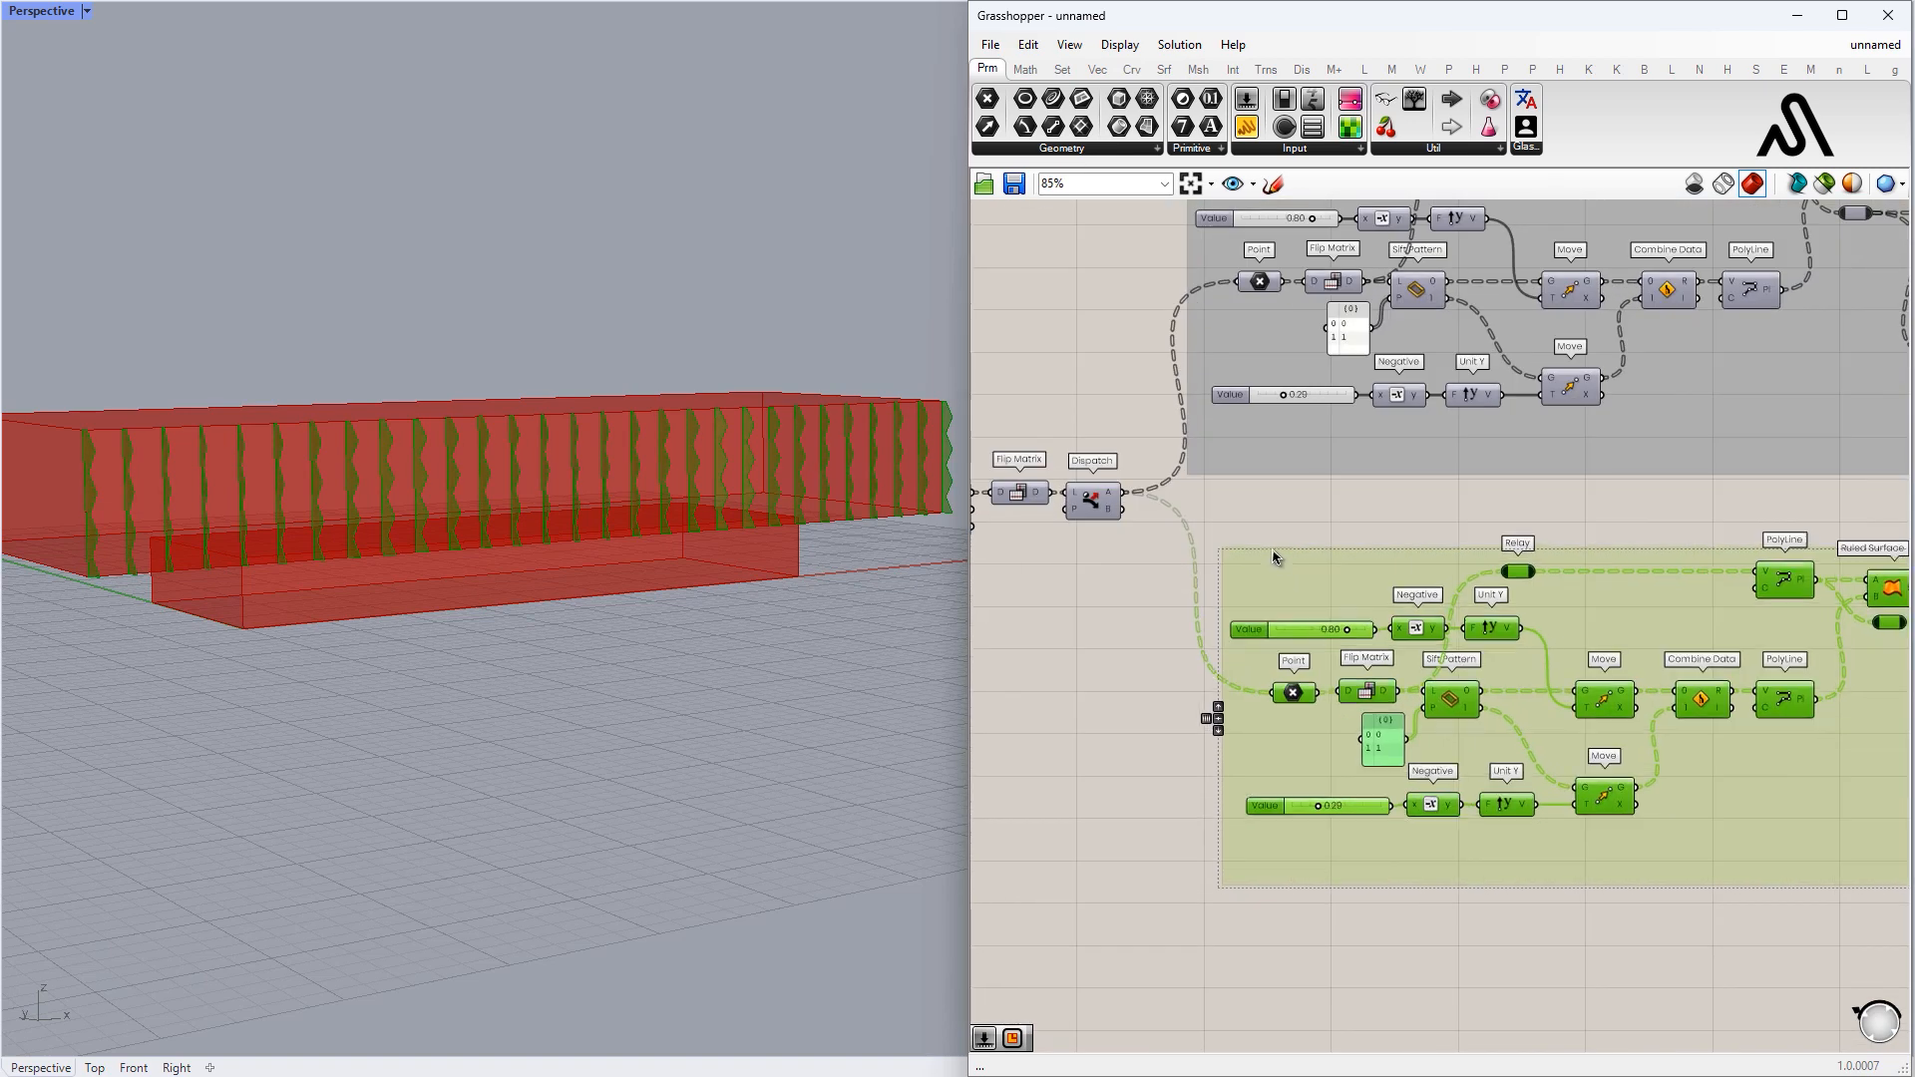
- Connect Dispatch output B to the duplicated Point parameter in place of output A
left_click_drag(1304, 741, 1311, 738)
scroll(1089, 498, "down", 4)
left_click_drag(1320, 505, 1297, 504)
scroll(1287, 505, "down", 3)
left_click(1396, 689)
right_click_drag(1395, 689, 1328, 685)
scroll(1180, 436, "up", 3)
left_click_drag(1180, 445, 1231, 479)
right_click_drag(1231, 479, 1460, 486)
left_click_drag(1379, 492, 1324, 492)
right_click_drag(1274, 498, 1022, 494)
- Ungroup both the original and the duplicated fin definitions
left_click(1450, 751)
right_click(1445, 466)
left_click_drag(1426, 750, 1432, 750)
right_click(1432, 750)
left_click(1490, 891)
right_click(1339, 460)
left_click(1396, 601)
scroll(1349, 554, "down", 2)
scroll(1325, 548, "up", 5)
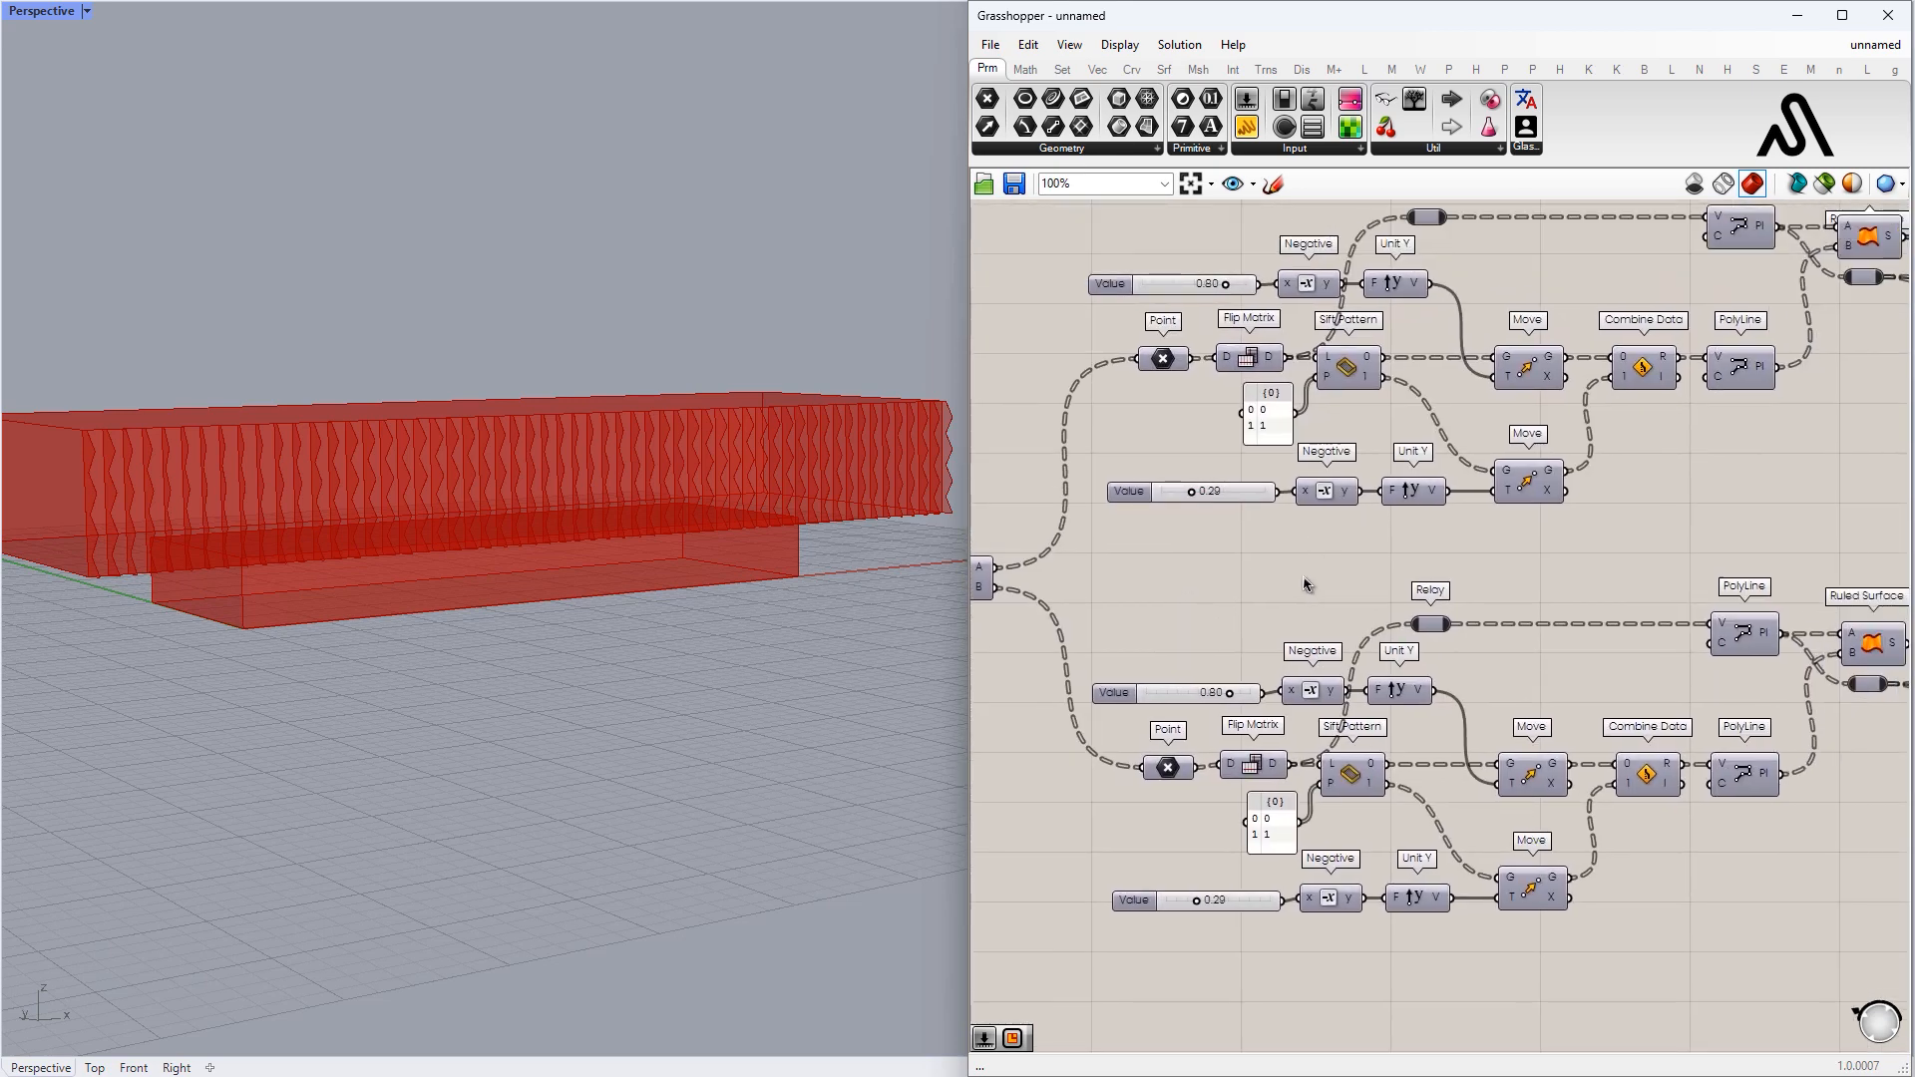
- Move the upper Value sliders between the branches, feed the 0.29 slider to the lower first Negative, and delete the duplicate 0.80 slider
left_click(1282, 505)
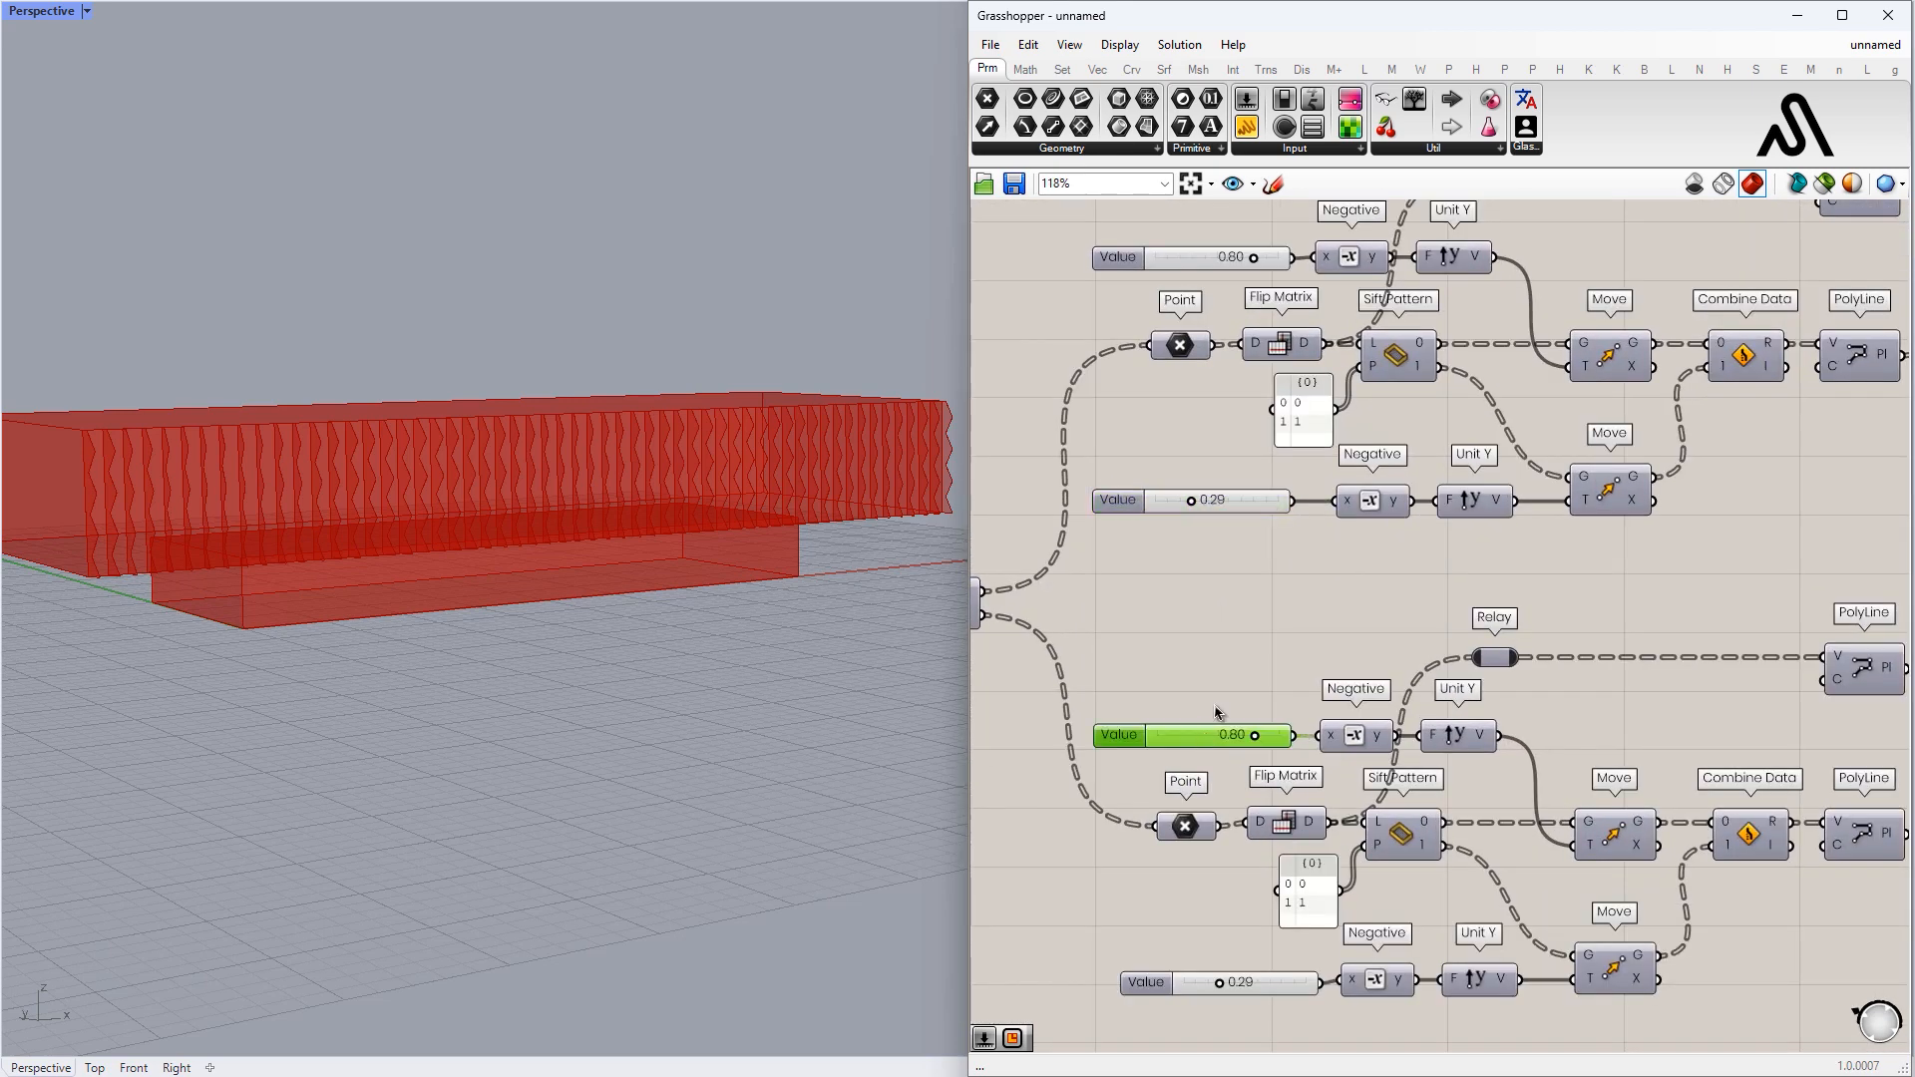
scroll(1254, 753, "up", 3)
left_click_drag(1316, 731, 1357, 725)
right_click_drag(1212, 469, 1391, 542)
left_click_drag(1374, 425, 1360, 582)
right_click_drag(1331, 718, 1414, 746)
scroll(1321, 638, "down", 1)
left_click(1303, 690)
key("Delete")
scroll(1307, 696, "down", 2)
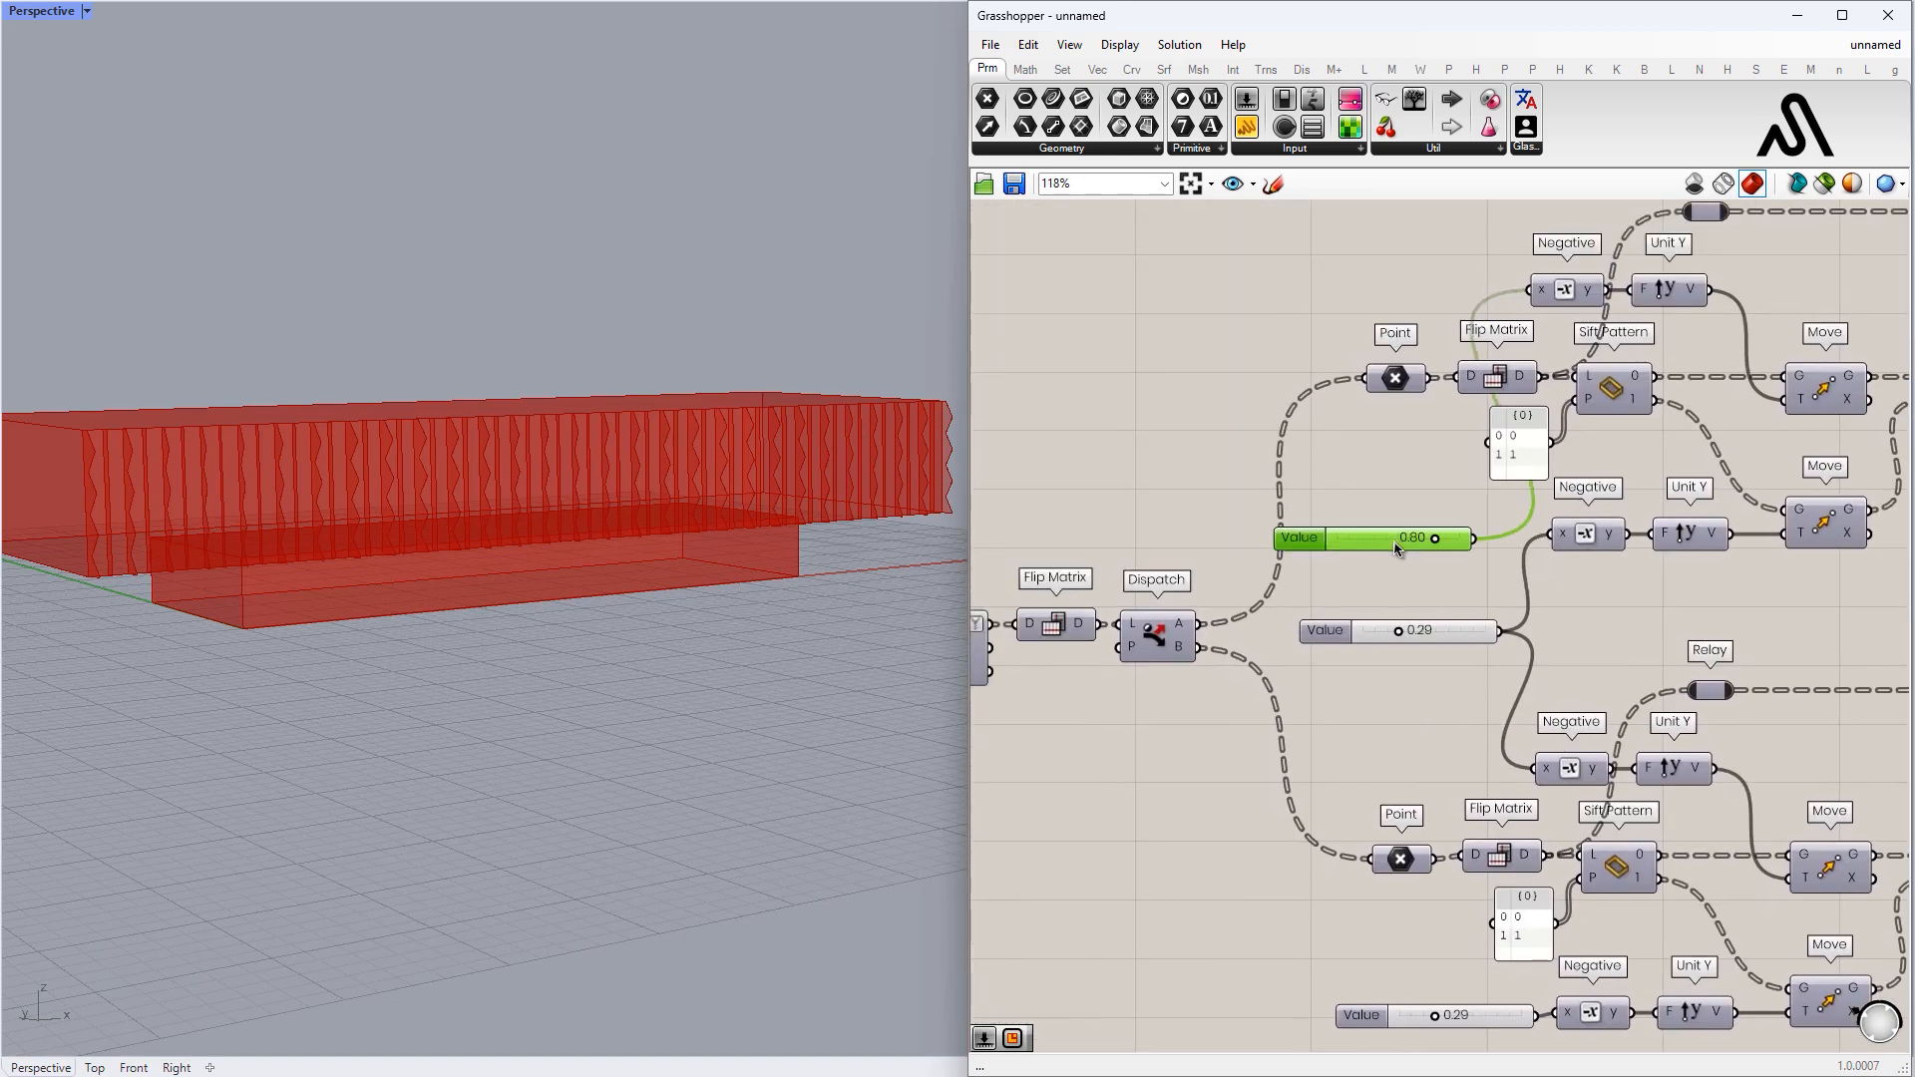
- Connect the 0.80 slider to the lower branch's second Negative, and align the two shared Value sliders
right_click_drag(1410, 596, 1309, 452)
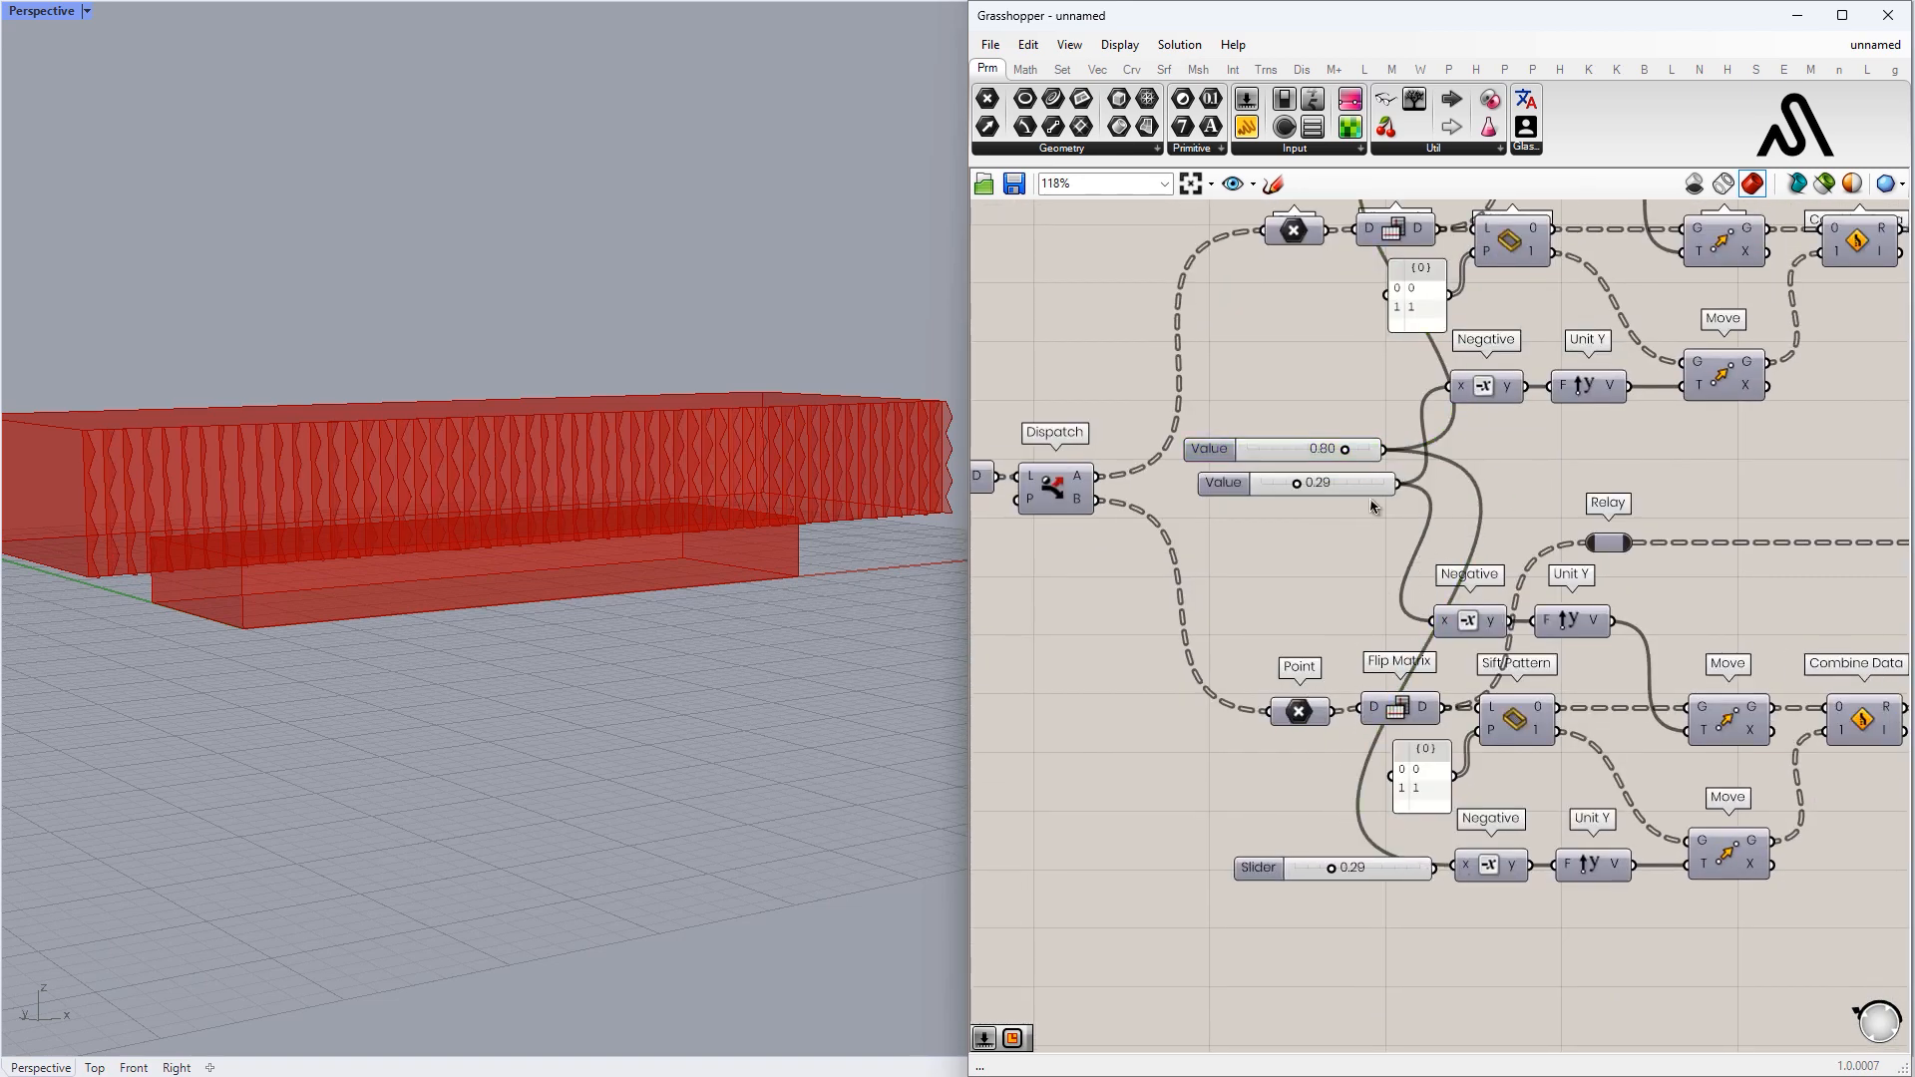
scroll(1371, 507, "up", 3)
right_click_drag(1372, 507, 1455, 617)
left_click_drag(1417, 590, 1397, 585)
left_click_drag(1313, 526, 1312, 539)
- Group the two shared Value sliders
left_click_drag(1421, 728, 1249, 498)
scroll(1276, 510, "up", 1)
left_click(1298, 506)
middle_click(1270, 559)
left_click(1355, 555)
scroll(1364, 544, "down", 1)
- Delete the leftover 0.29 slider beside the lower branch's second Negative
right_click_drag(1364, 538, 1265, 184)
left_click_drag(1292, 745, 1123, 936)
key("Delete")
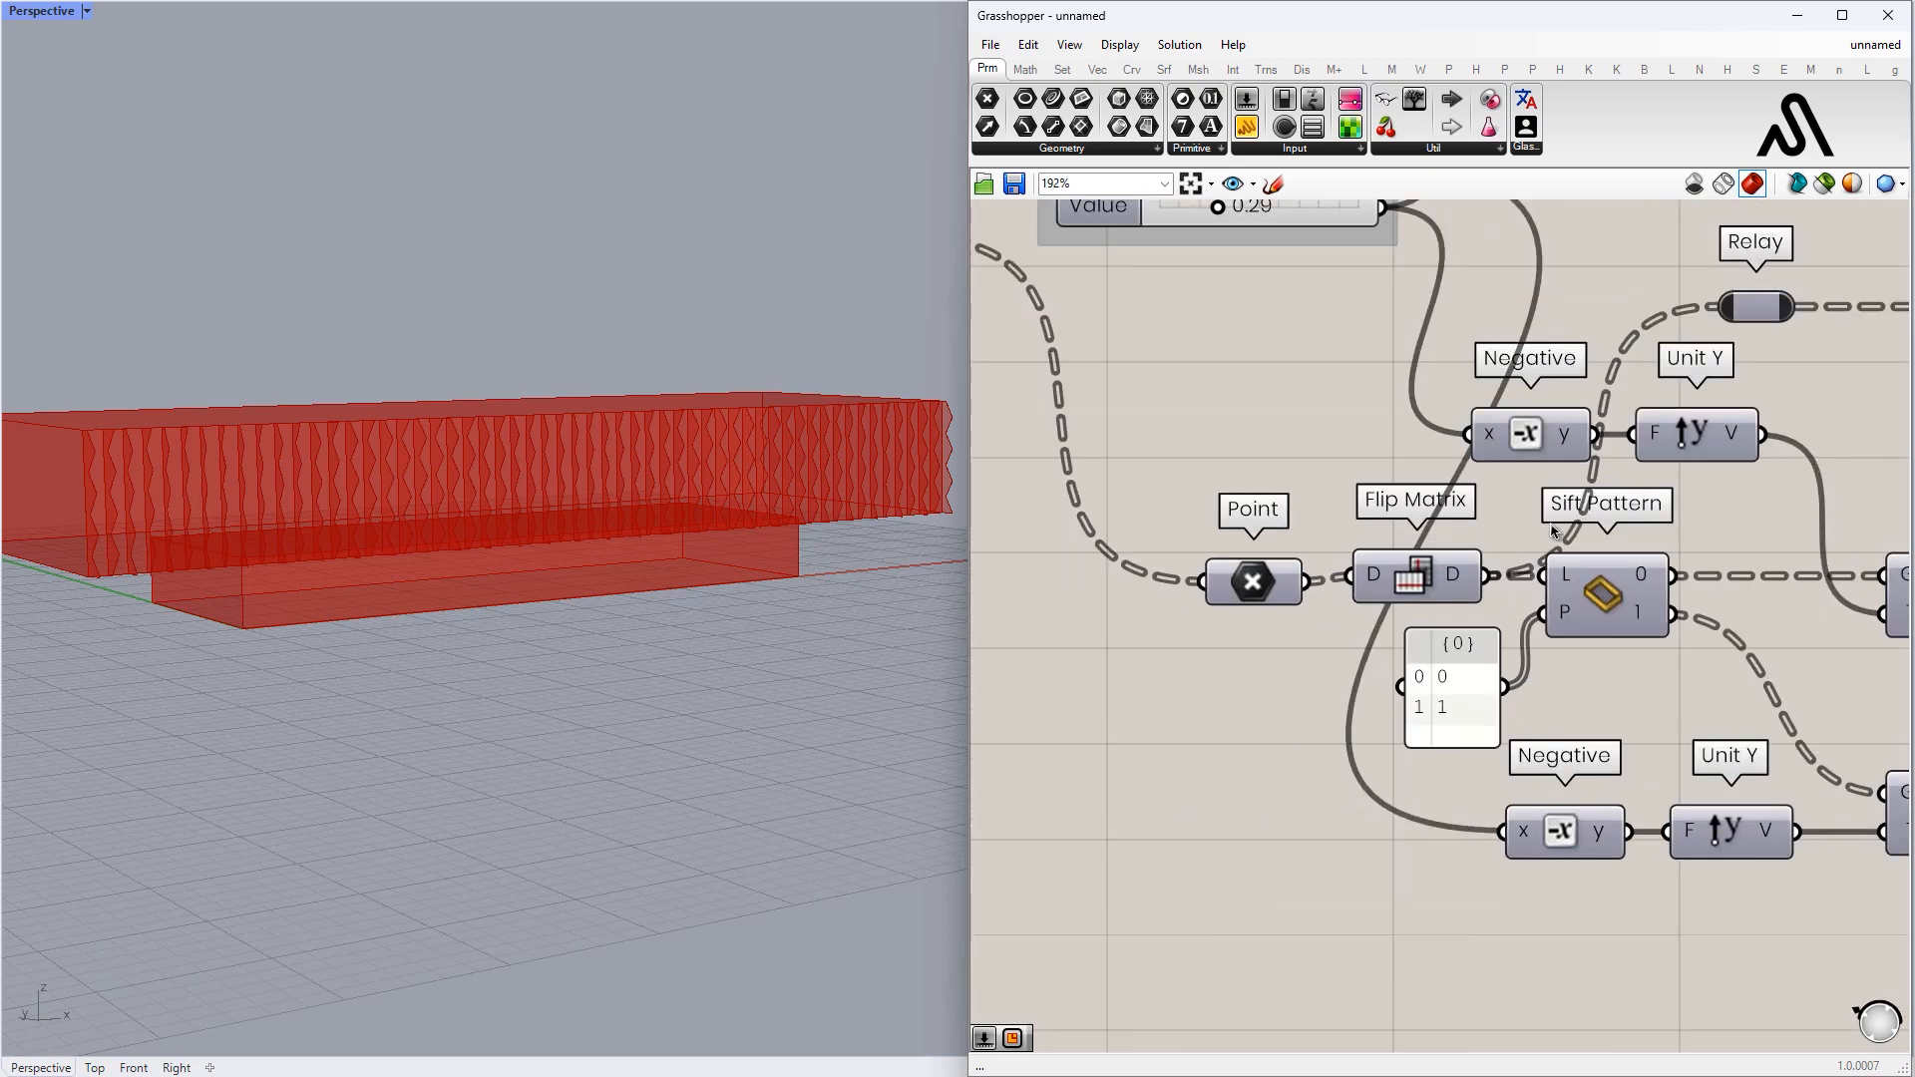
- Connect the upper List Item result to the lower Pull Point's G input, and delete the lower Relay, List Length, Integer Division and List Item
scroll(1551, 532, "down", 6)
right_click_drag(1551, 534, 1057, 634)
scroll(1665, 579, "up", 3)
right_click_drag(1666, 579, 1336, 718)
scroll(1219, 663, "down", 2)
right_click_drag(1470, 597, 1494, 530)
left_click_drag(1476, 445, 1483, 598)
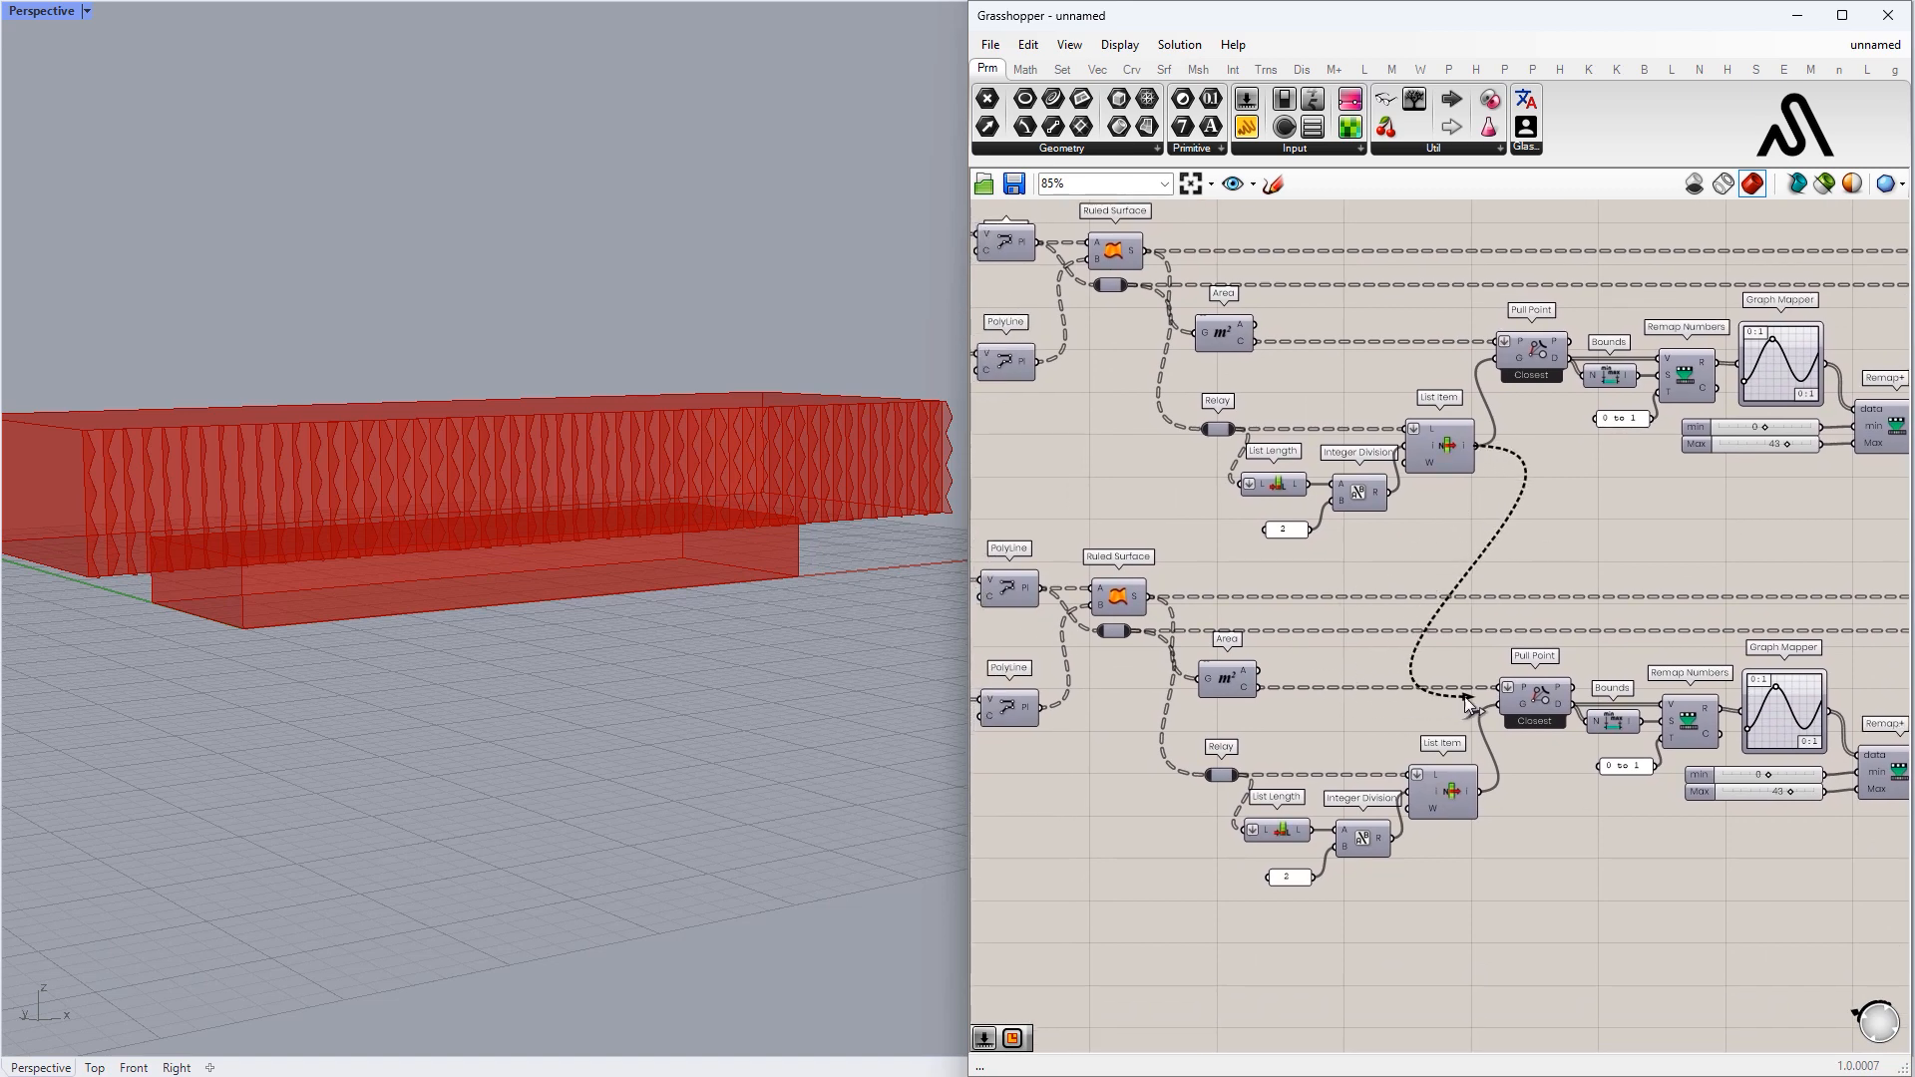
left_click_drag(1524, 898, 1199, 764)
key("Delete")
- Group the remaining Relay, List Length, Integer Division and List Item components that find the middle fin
scroll(1450, 562, "up", 1)
right_click_drag(1450, 561, 1457, 654)
left_click_drag(1458, 660, 1185, 502)
middle_click(1185, 501)
left_click(1262, 493)
middle_click(1326, 478)
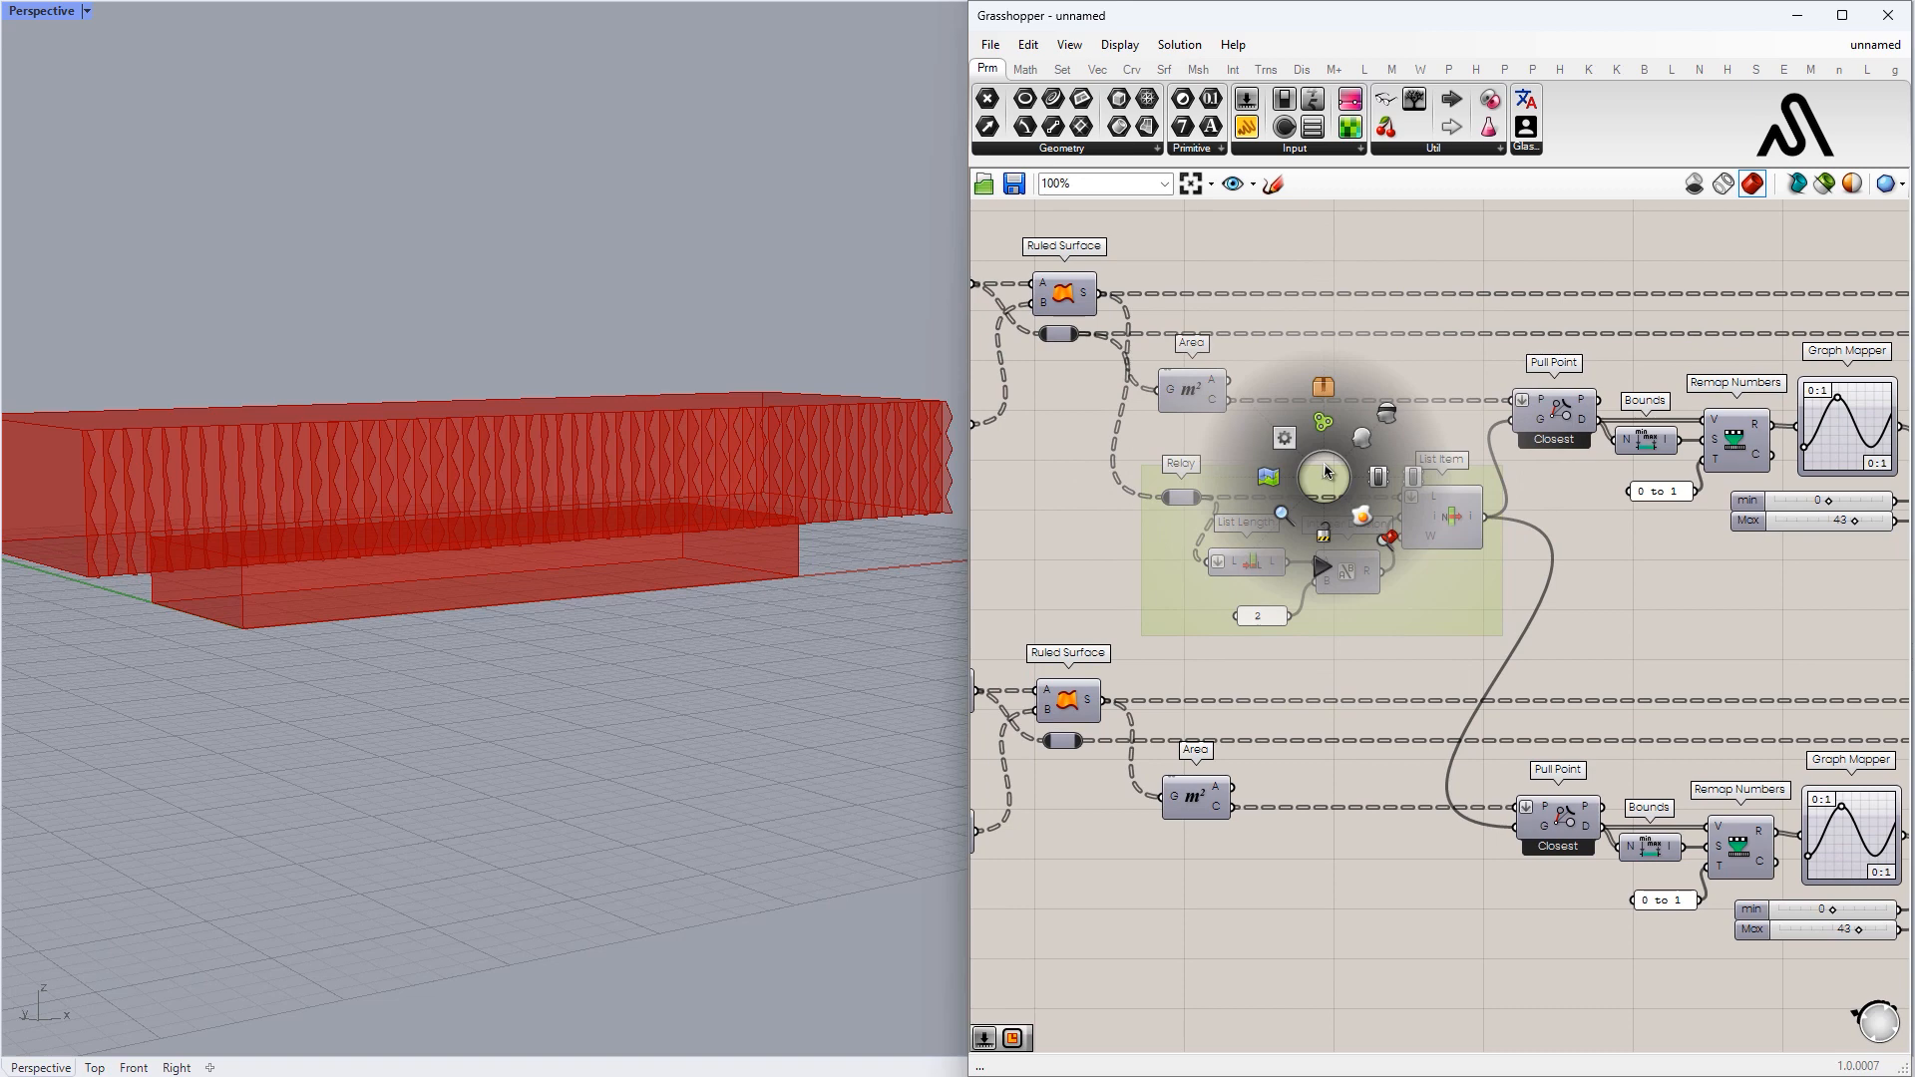
- Give the middle-fin group a blob outline
right_click(1421, 588)
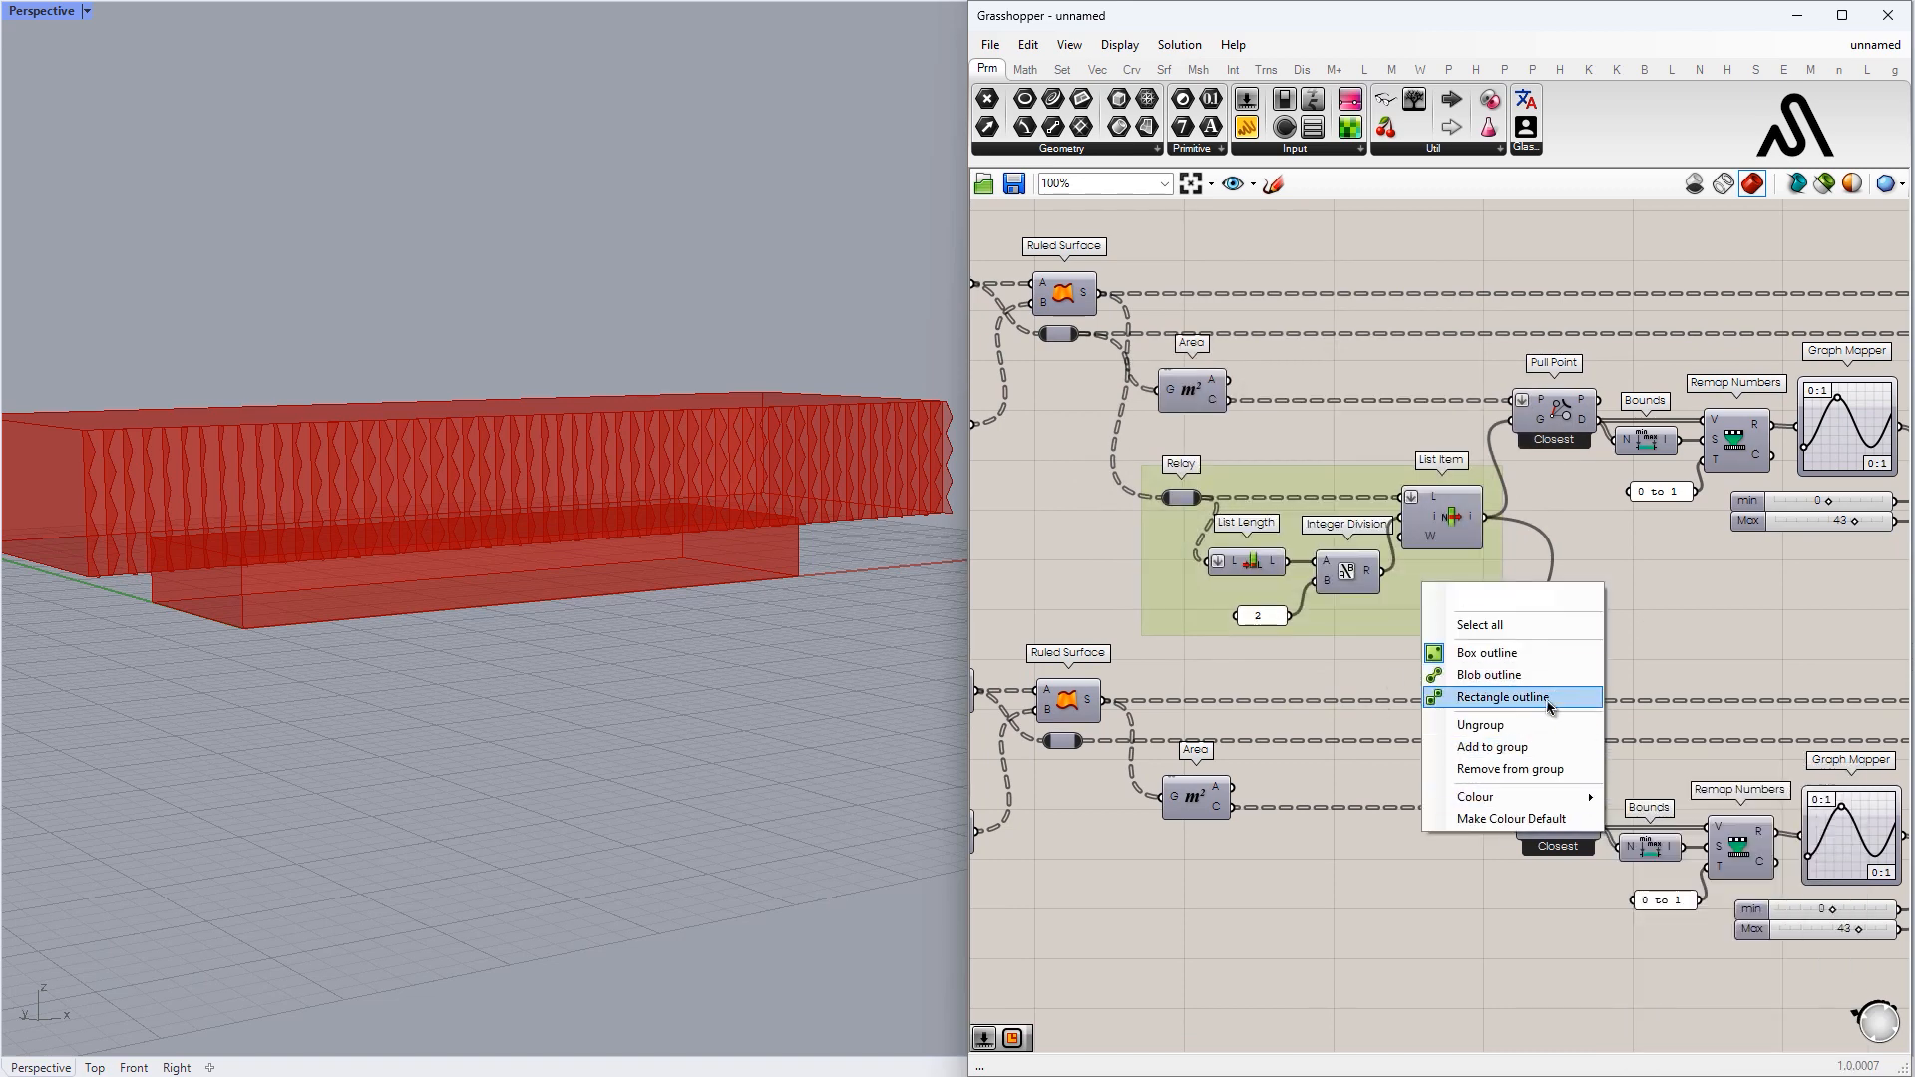
left_click(1441, 678)
right_click(1439, 569)
left_click(1488, 663)
left_click(1589, 599)
left_click_drag(1441, 574, 1412, 589)
left_click(1598, 614)
- Move the upper min and Max sliders between the branches, feed them to the lower Remap+ too, and delete its duplicate sliders
scroll(1604, 617, "down", 2)
right_click_drag(1608, 618, 1322, 534)
scroll(1543, 515, "up", 2)
left_click_drag(1478, 515, 1384, 419)
left_click_drag(1401, 419, 1252, 508)
left_click(1490, 567)
right_click_drag(1490, 567, 1505, 528)
left_click_drag(1490, 702, 1489, 693)
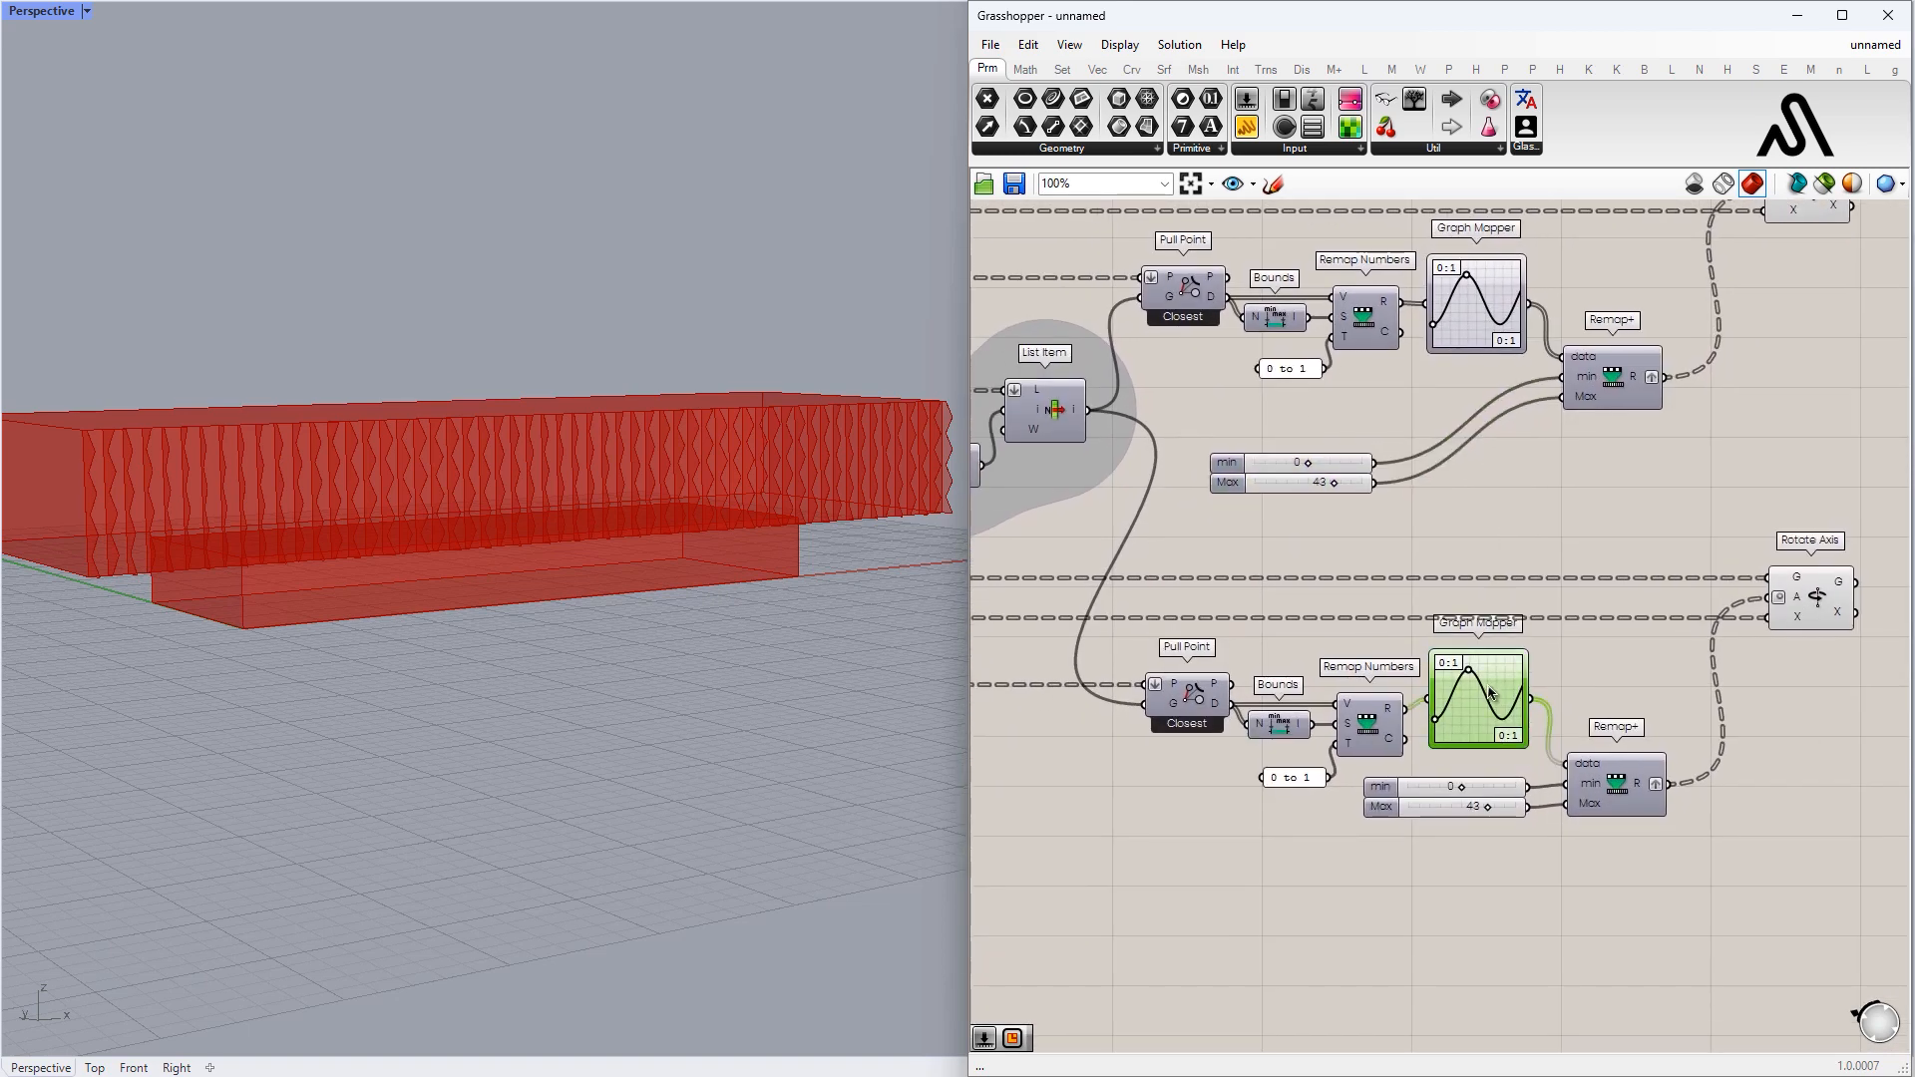
left_click_drag(1608, 813, 1656, 740)
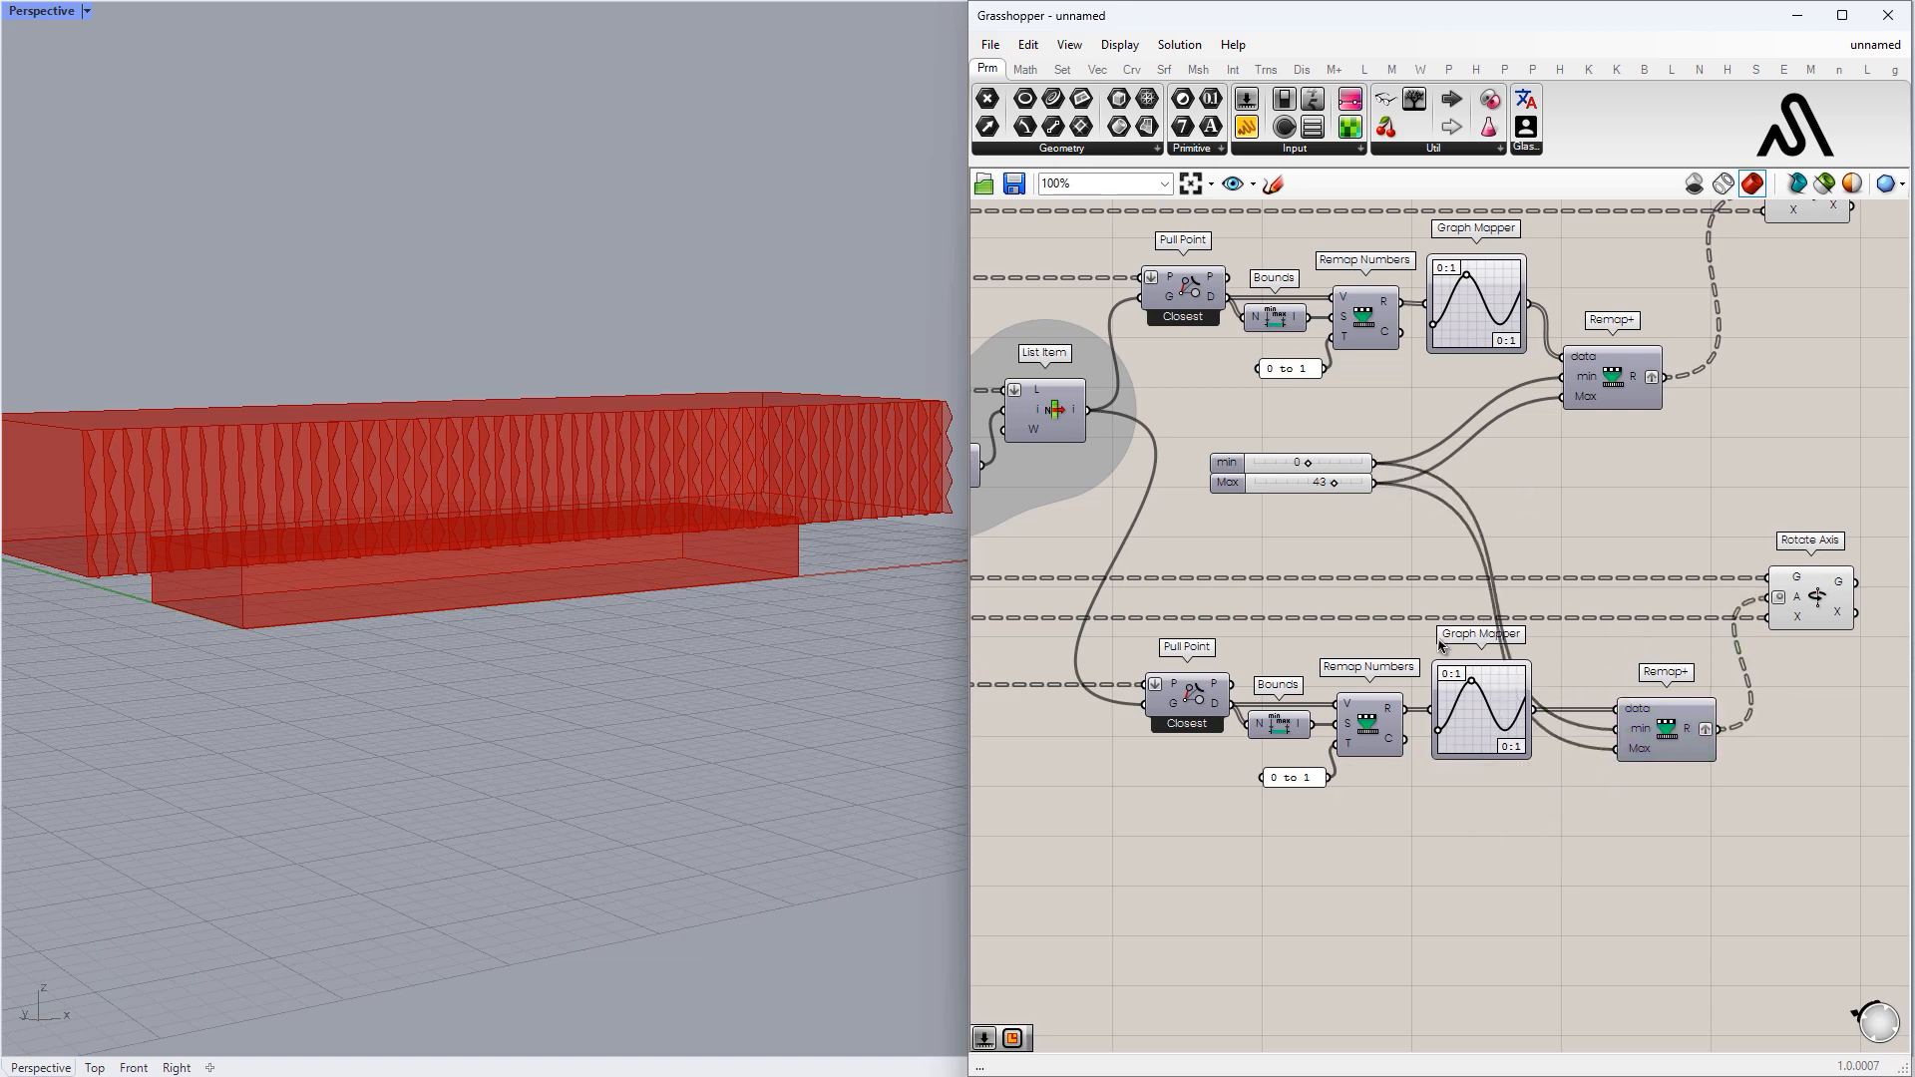
- Group the shared min and Max sliders
right_click_drag(1463, 720, 1628, 827)
scroll(1628, 826, "up", 1)
left_click_drag(1406, 577, 1342, 505)
left_click(1458, 471)
left_click_drag(1448, 596, 1381, 494)
middle_click(1381, 494)
left_click(1383, 438)
right_click(1398, 498)
left_click(1576, 638)
- Examine the cleaned-up definition and the shared Value sliders feeding both fin branches
scroll(1461, 449, "down", 3)
scroll(1616, 514, "up", 2)
right_click_drag(1616, 514, 1704, 542)
scroll(1704, 542, "down", 2)
right_click_drag(1440, 569, 1390, 585)
scroll(1350, 637, "up", 3)
right_click_drag(1047, 659, 1711, 623)
left_click(1346, 625)
left_click(1282, 670)
scroll(1282, 678, "down", 2)
right_click_drag(1202, 524, 1333, 567)
scroll(1334, 566, "up", 5)
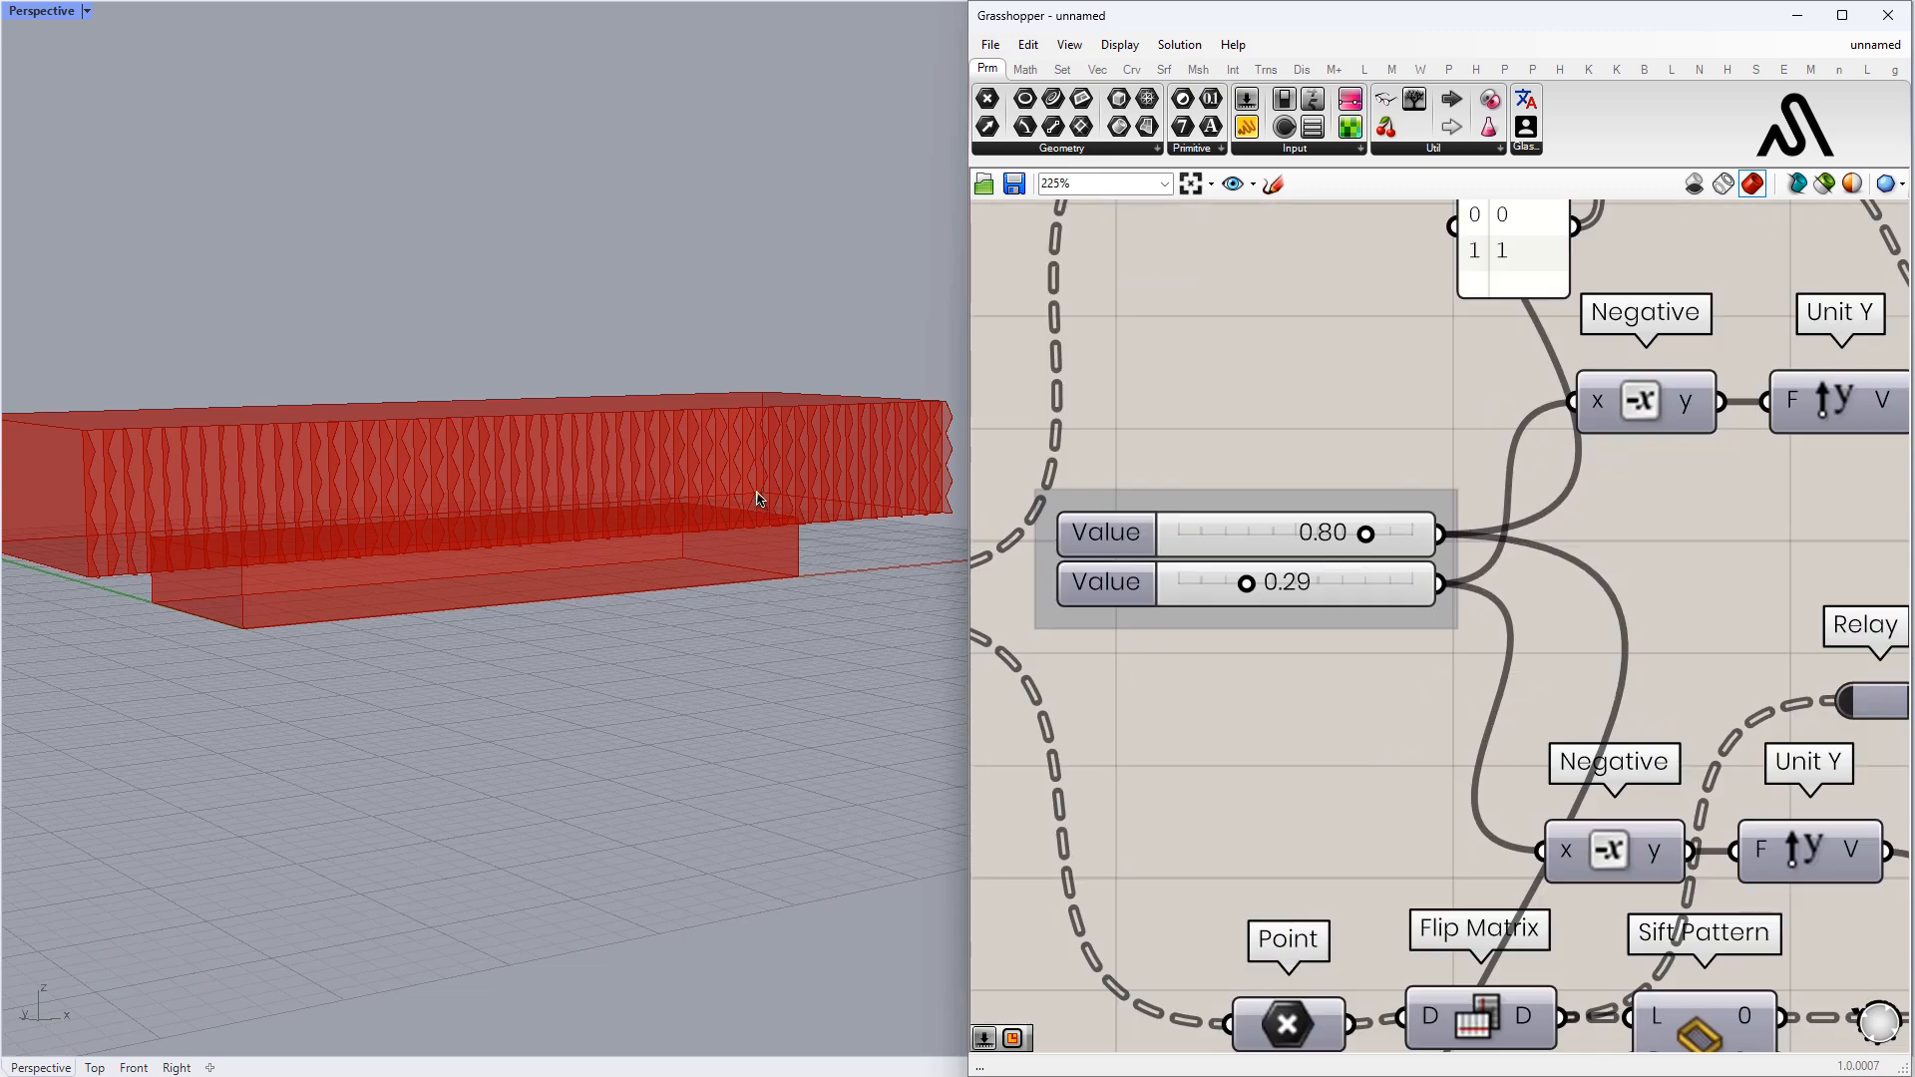
- Select both Rotate Axis components to highlight all rotated fins, and view them from another angle
scroll(1475, 556, "down", 4)
scroll(1389, 547, "up", 2)
left_click_drag(1651, 712, 1436, 323)
right_click_drag(604, 498, 669, 454)
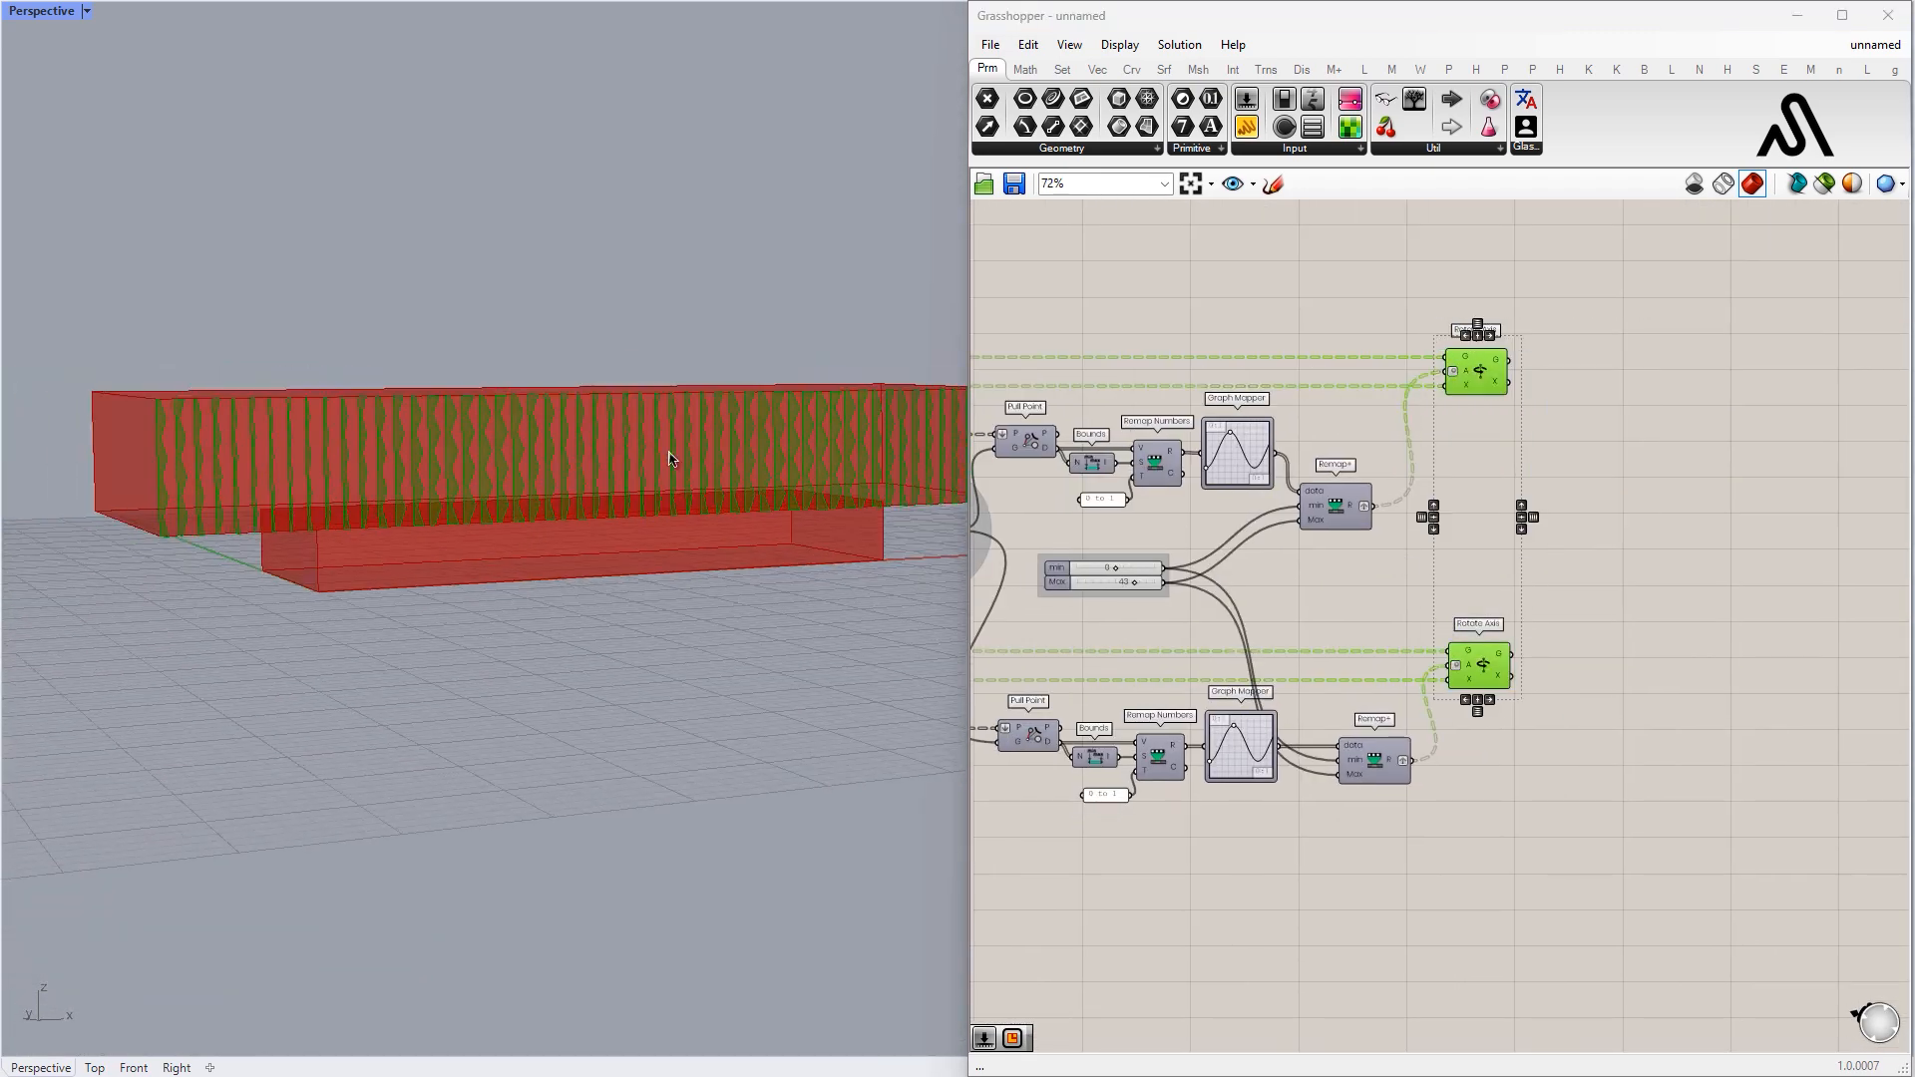
- Try the fin rotation range with the shared min slider at -30 and Max at 23
scroll(1483, 496, "up", 6)
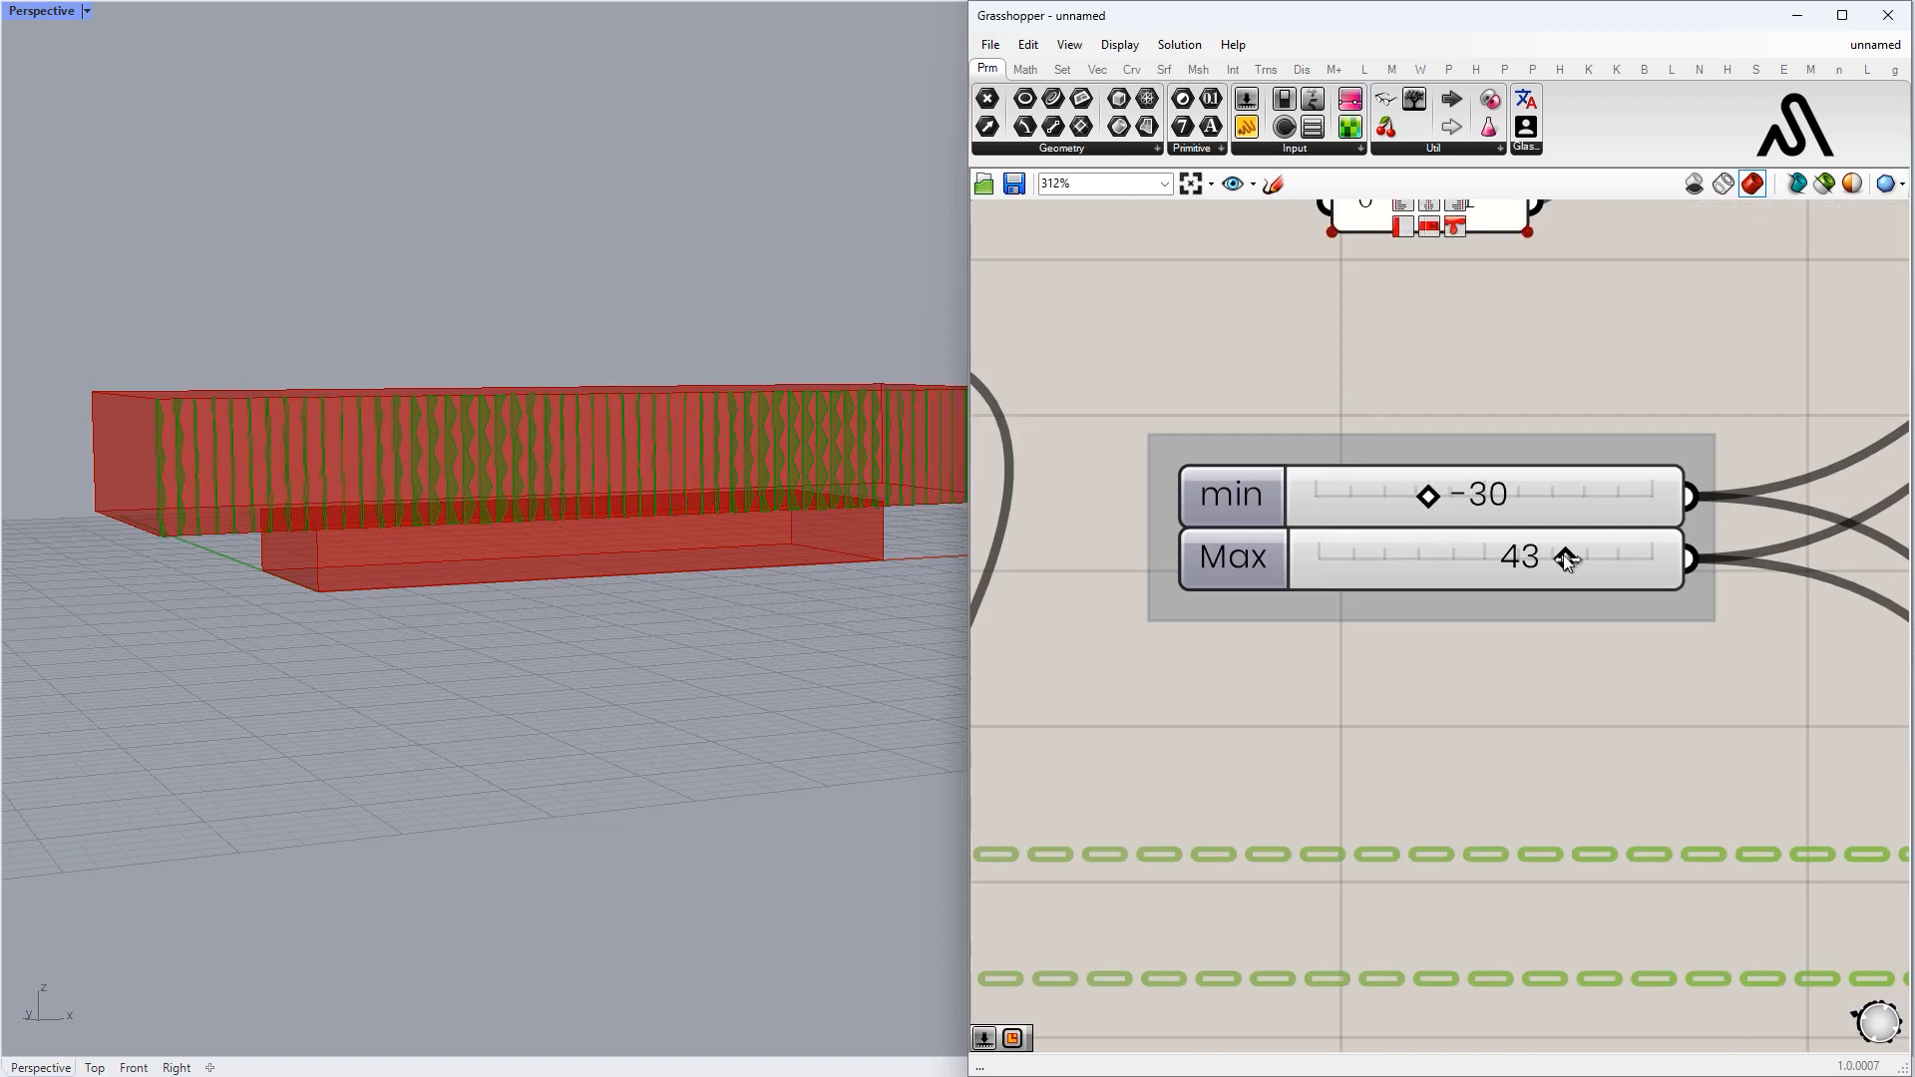
right_click_drag(1529, 558, 1531, 582)
scroll(649, 552, "down", 4)
right_click_drag(649, 551, 678, 552)
scroll(679, 551, "up", 4)
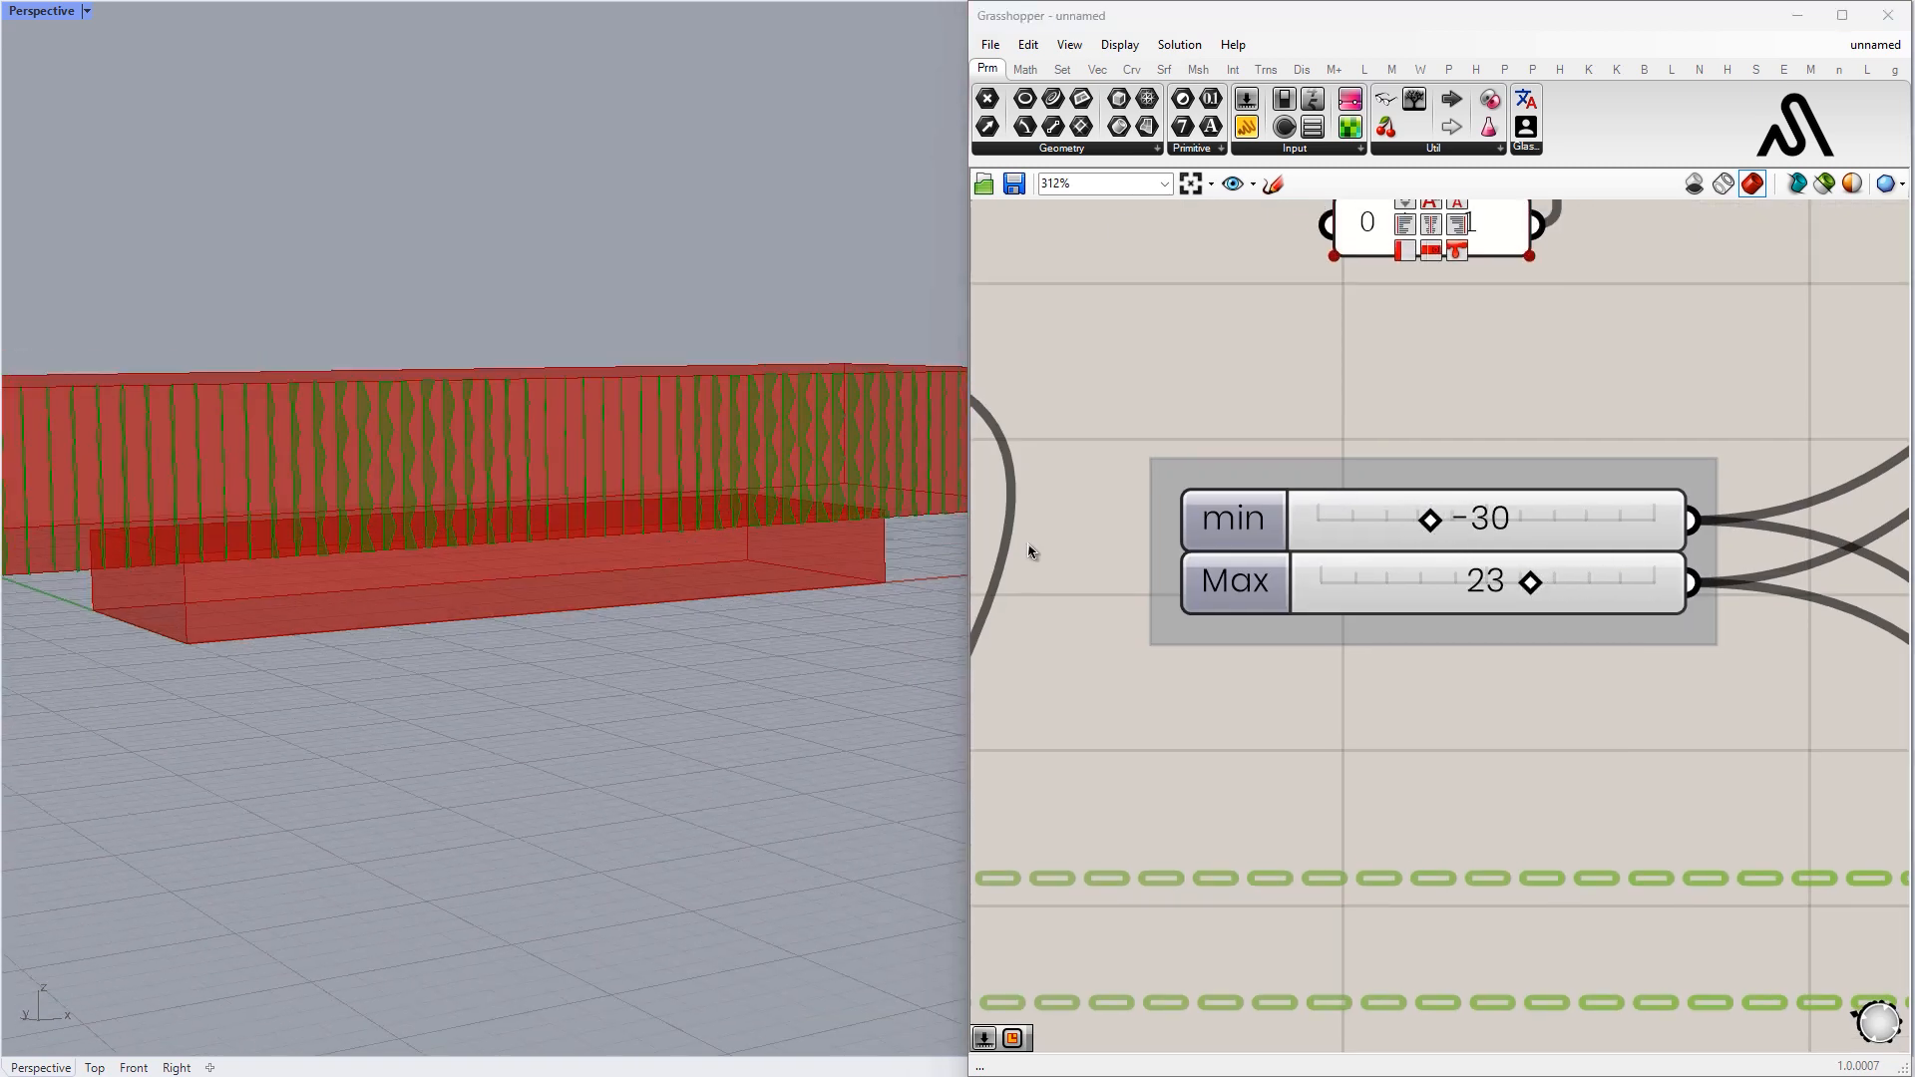
- Set the shared min slider to -71 and Max to 33
scroll(674, 550, "down", 4)
scroll(673, 551, "up", 3)
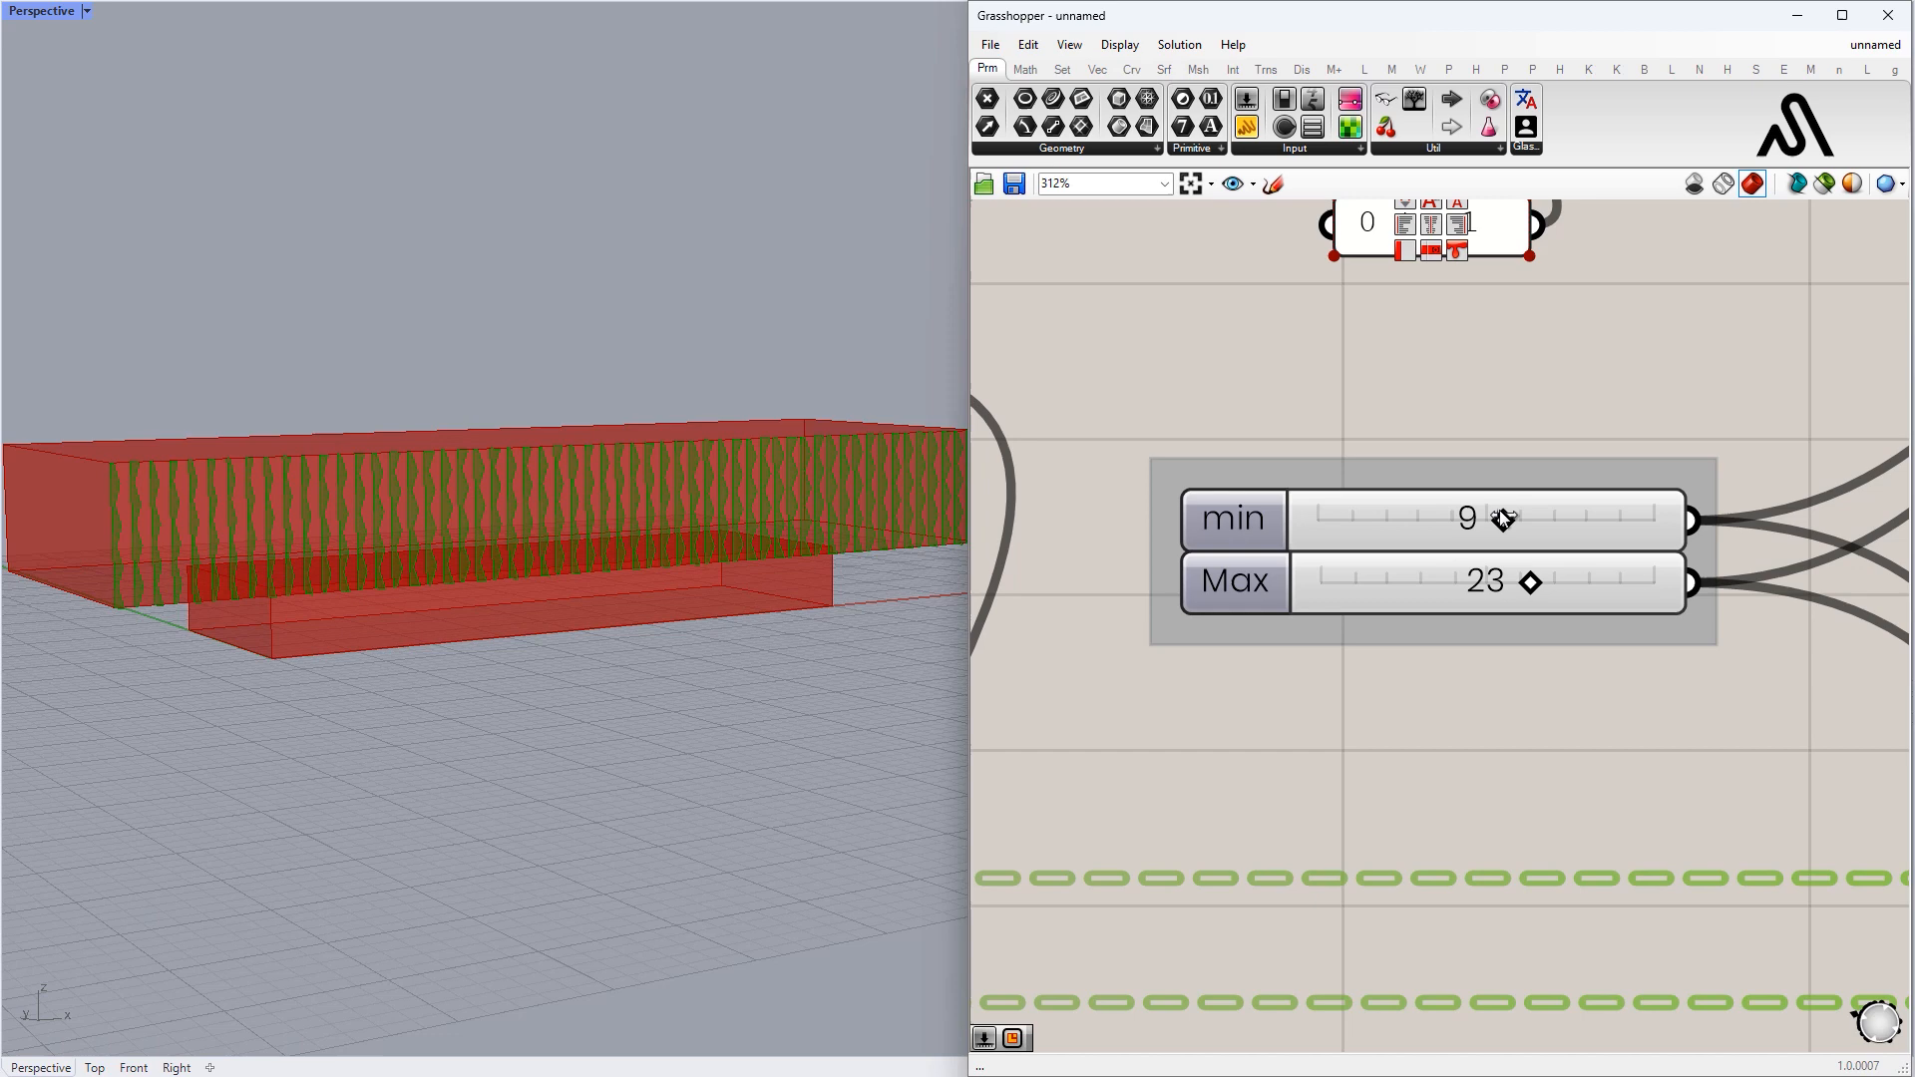
left_click_drag(1554, 517, 1381, 520)
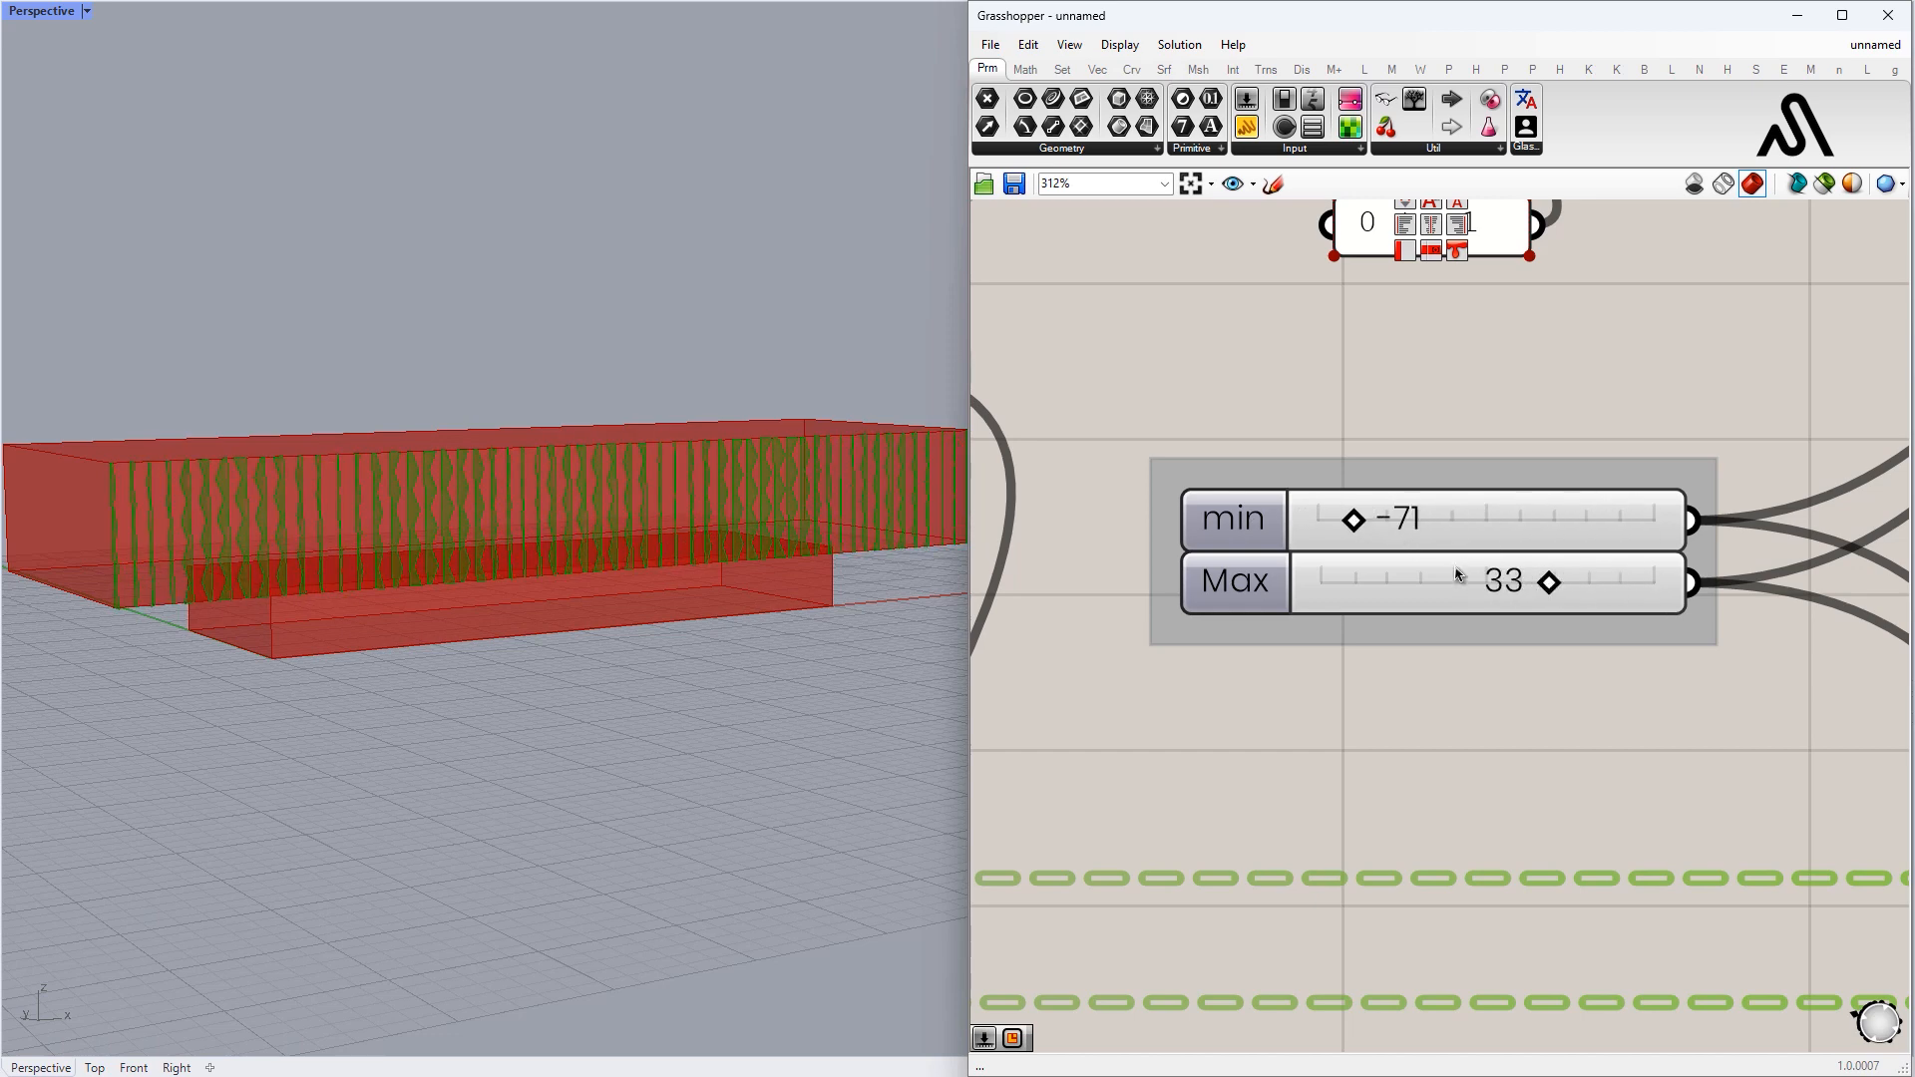
- Examine both fin branches up to their Rotate Axis components and the rotated fins in the model view
scroll(1455, 575, "down", 6)
right_click_drag(1674, 598, 1547, 585)
left_click(1547, 586)
mouse_move(1007, 573)
right_mouse_down()
mouse_move(1830, 591)
mouse_move(987, 589)
right_mouse_up()
scroll(1266, 603, "up", 4)
left_click(1266, 602)
scroll(1341, 600, "down", 3)
scroll(1646, 607, "down", 4)
scroll(1496, 538, "up", 4)
right_click_drag(1504, 535, 1404, 548)
left_click(1320, 403)
left_click(1346, 828)
left_click(1486, 636)
right_click_drag(648, 429, 638, 472)
scroll(618, 428, "up", 5)
scroll(638, 471, "down", 3)
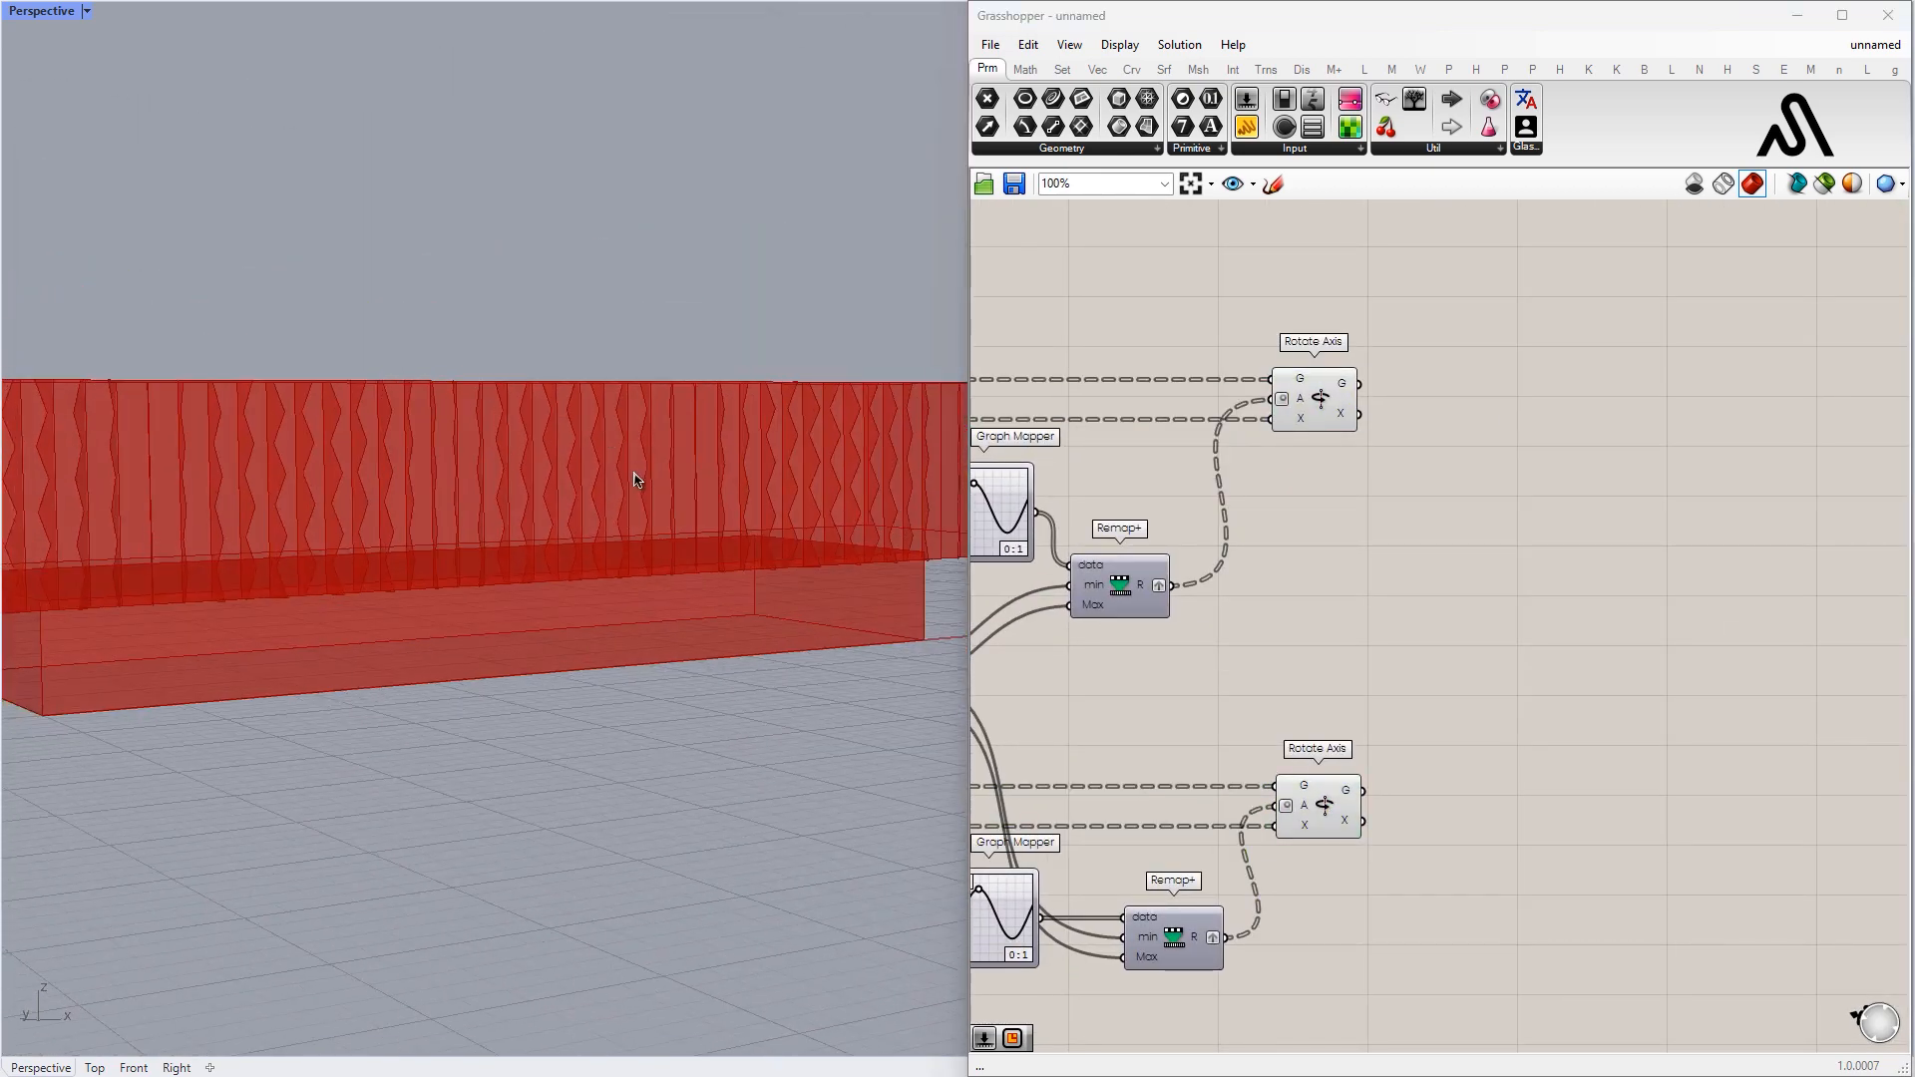
- Add an Evaluate Surface component and feed the upper Rotate Axis geometry into its surface input
scroll(1297, 484, "up", 4)
double_click(1396, 474)
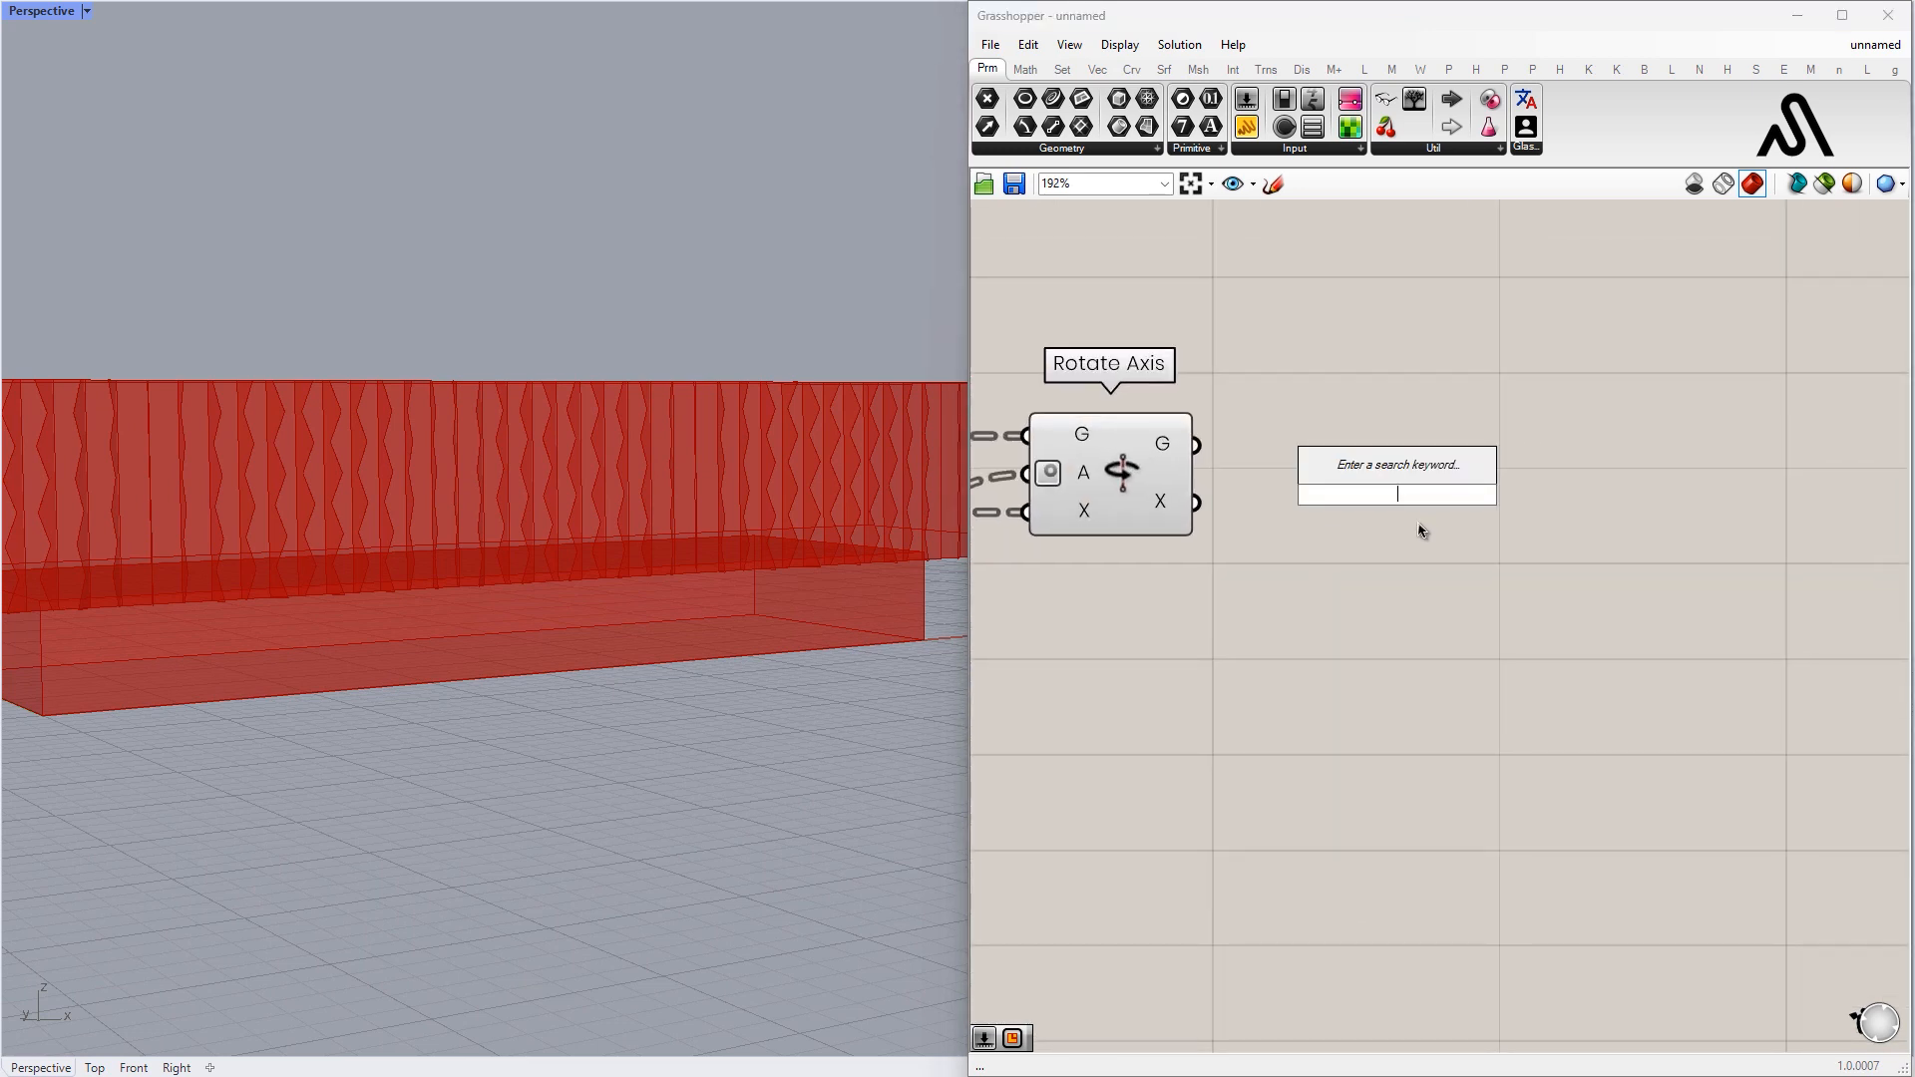
type("eval")
left_click(1375, 444)
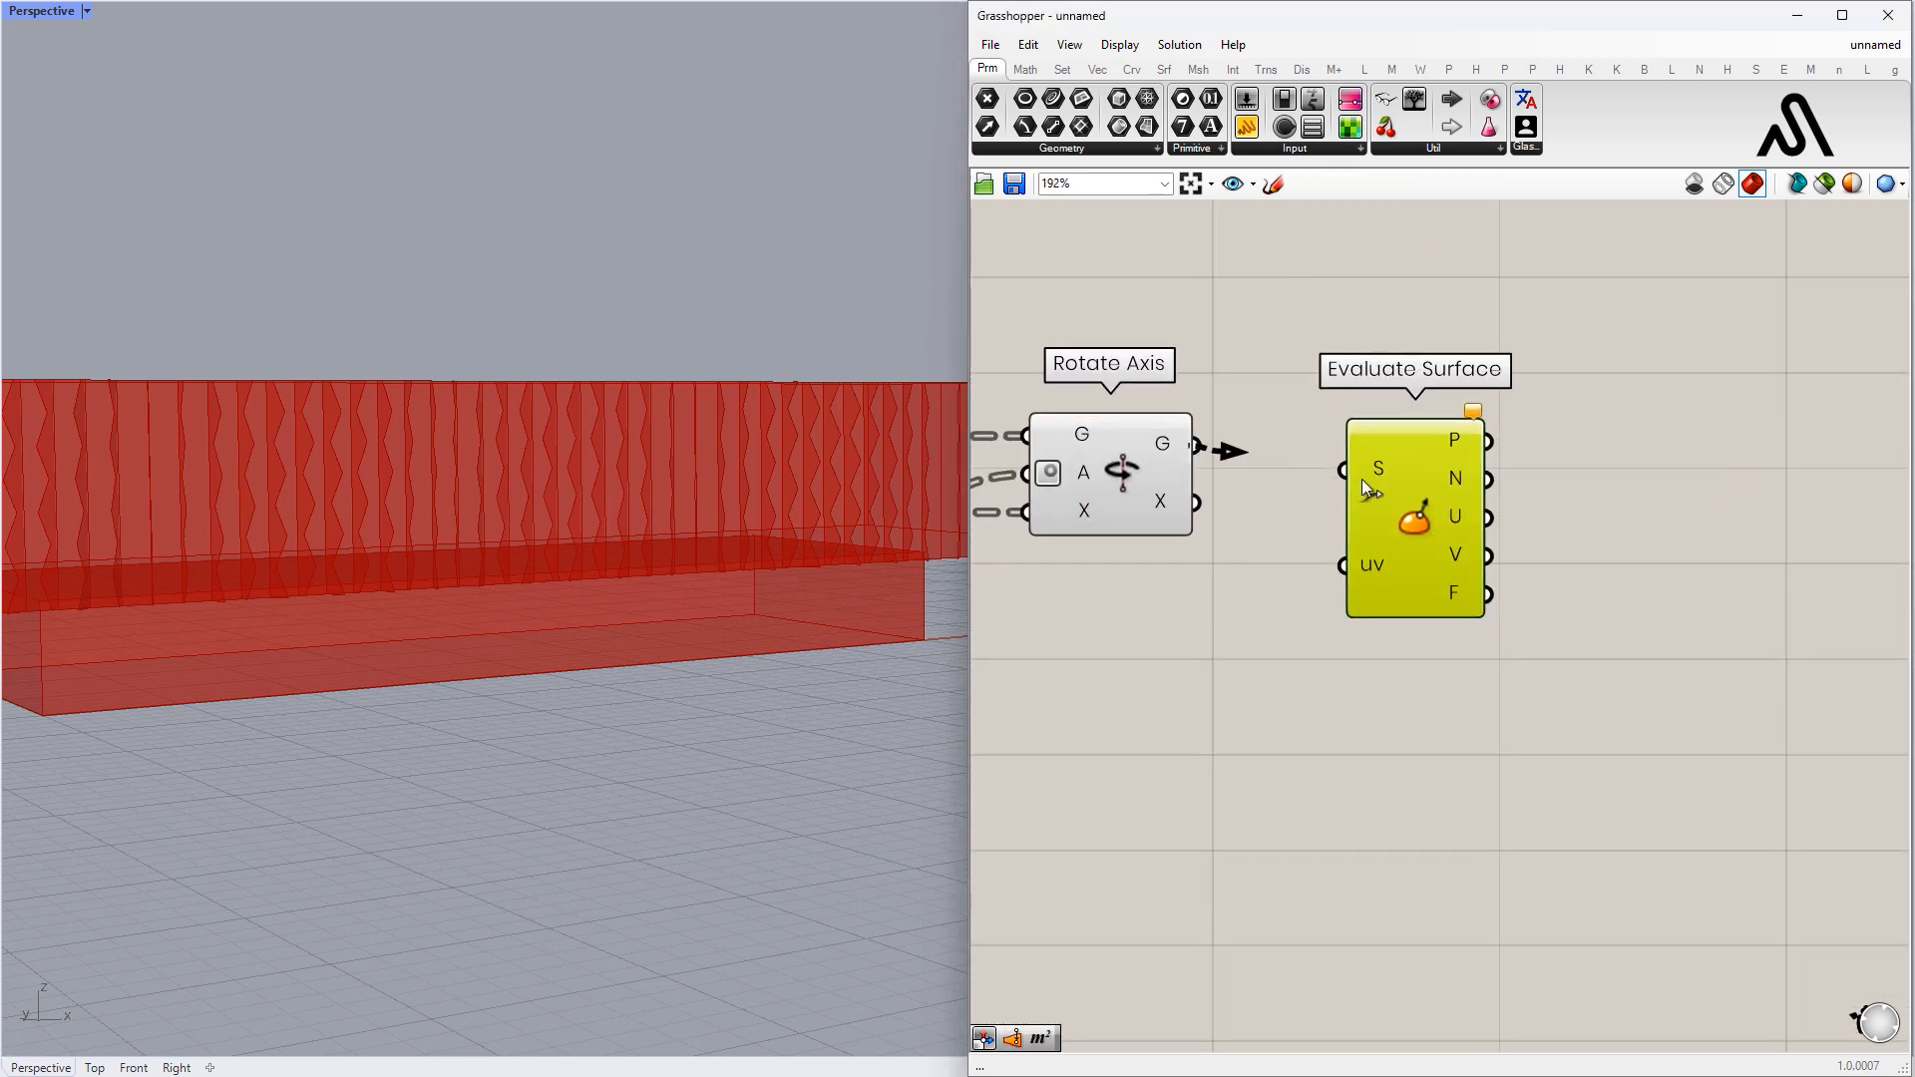
left_click_drag(1197, 445, 1412, 444)
- Add an Area component for the upper Rotate Axis geometry and connect its centroid output to Evaluate Surface's uv input
right_click_drag(1313, 598, 1309, 552)
double_click(1309, 552)
type("area")
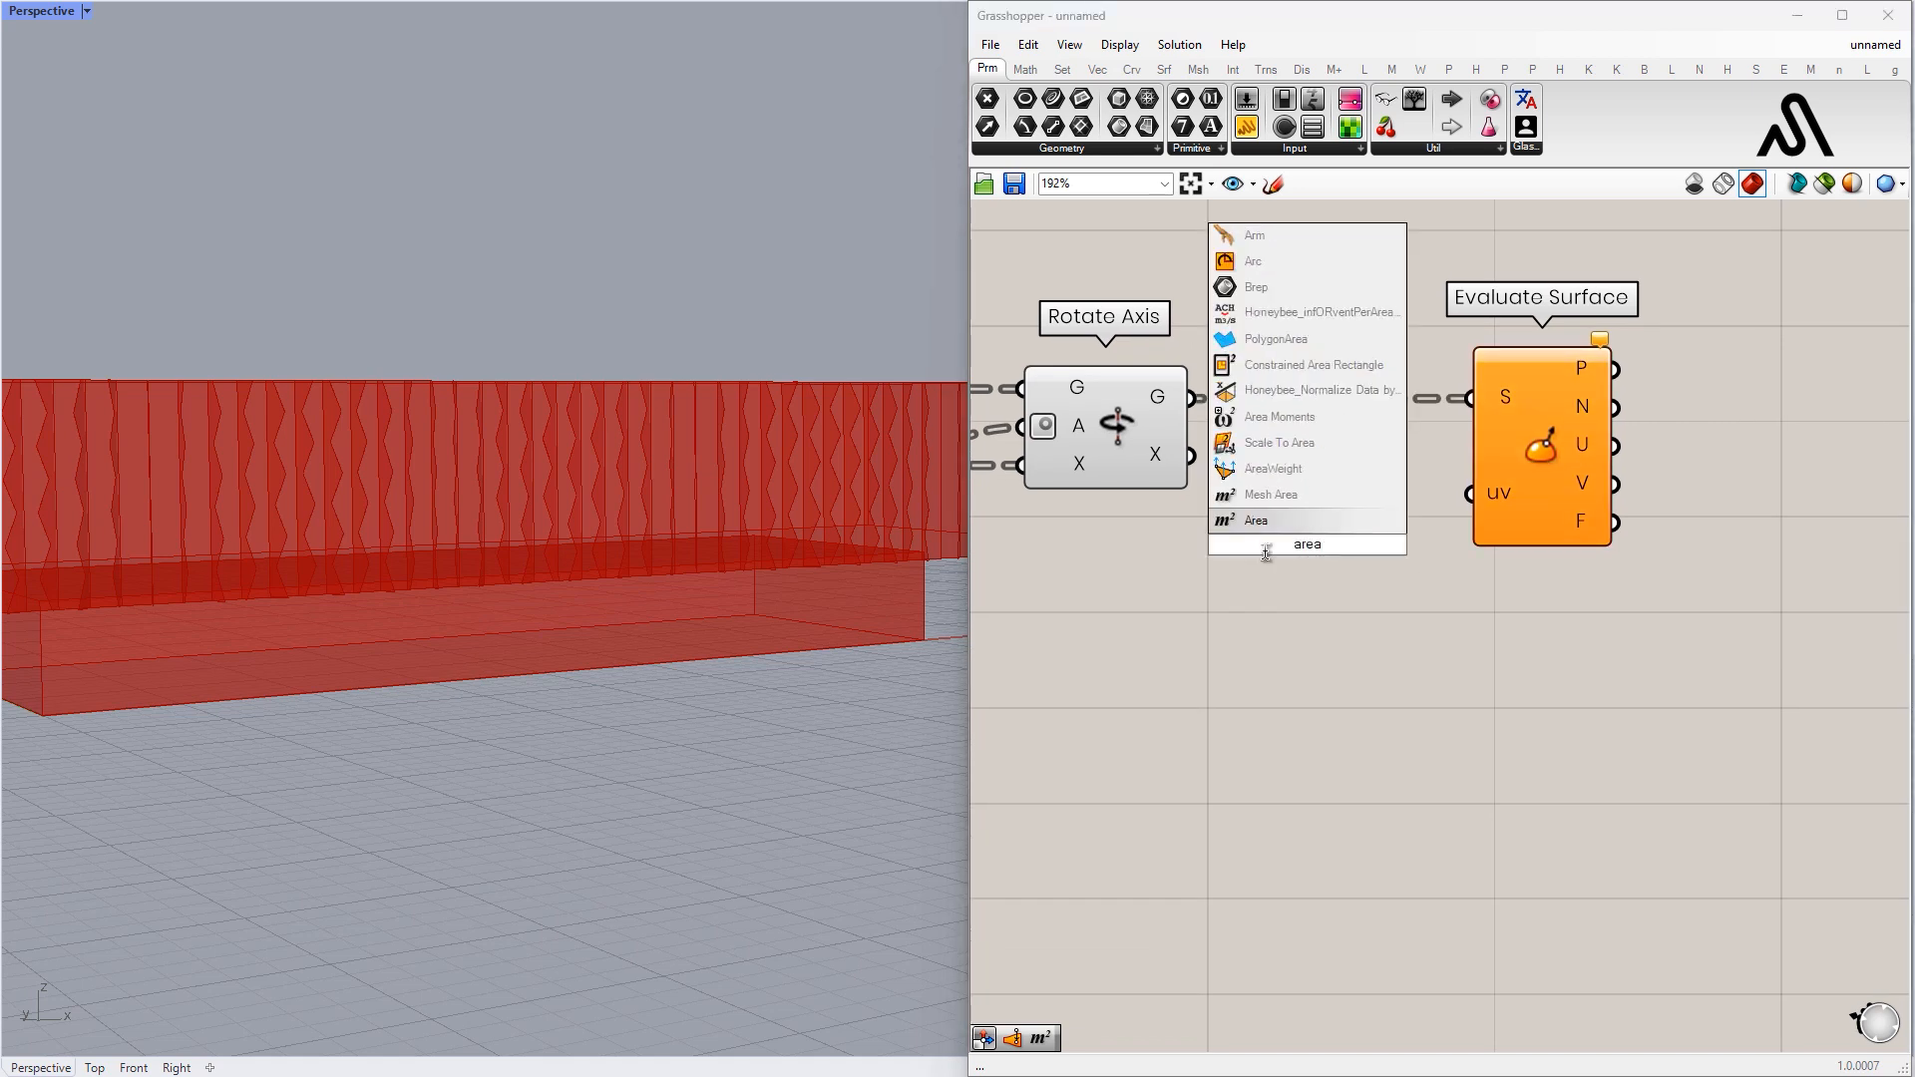
left_click(1274, 522)
left_click_drag(1191, 399, 1261, 575)
left_click_drag(1336, 590, 1468, 495)
left_click_drag(1339, 499, 1362, 470)
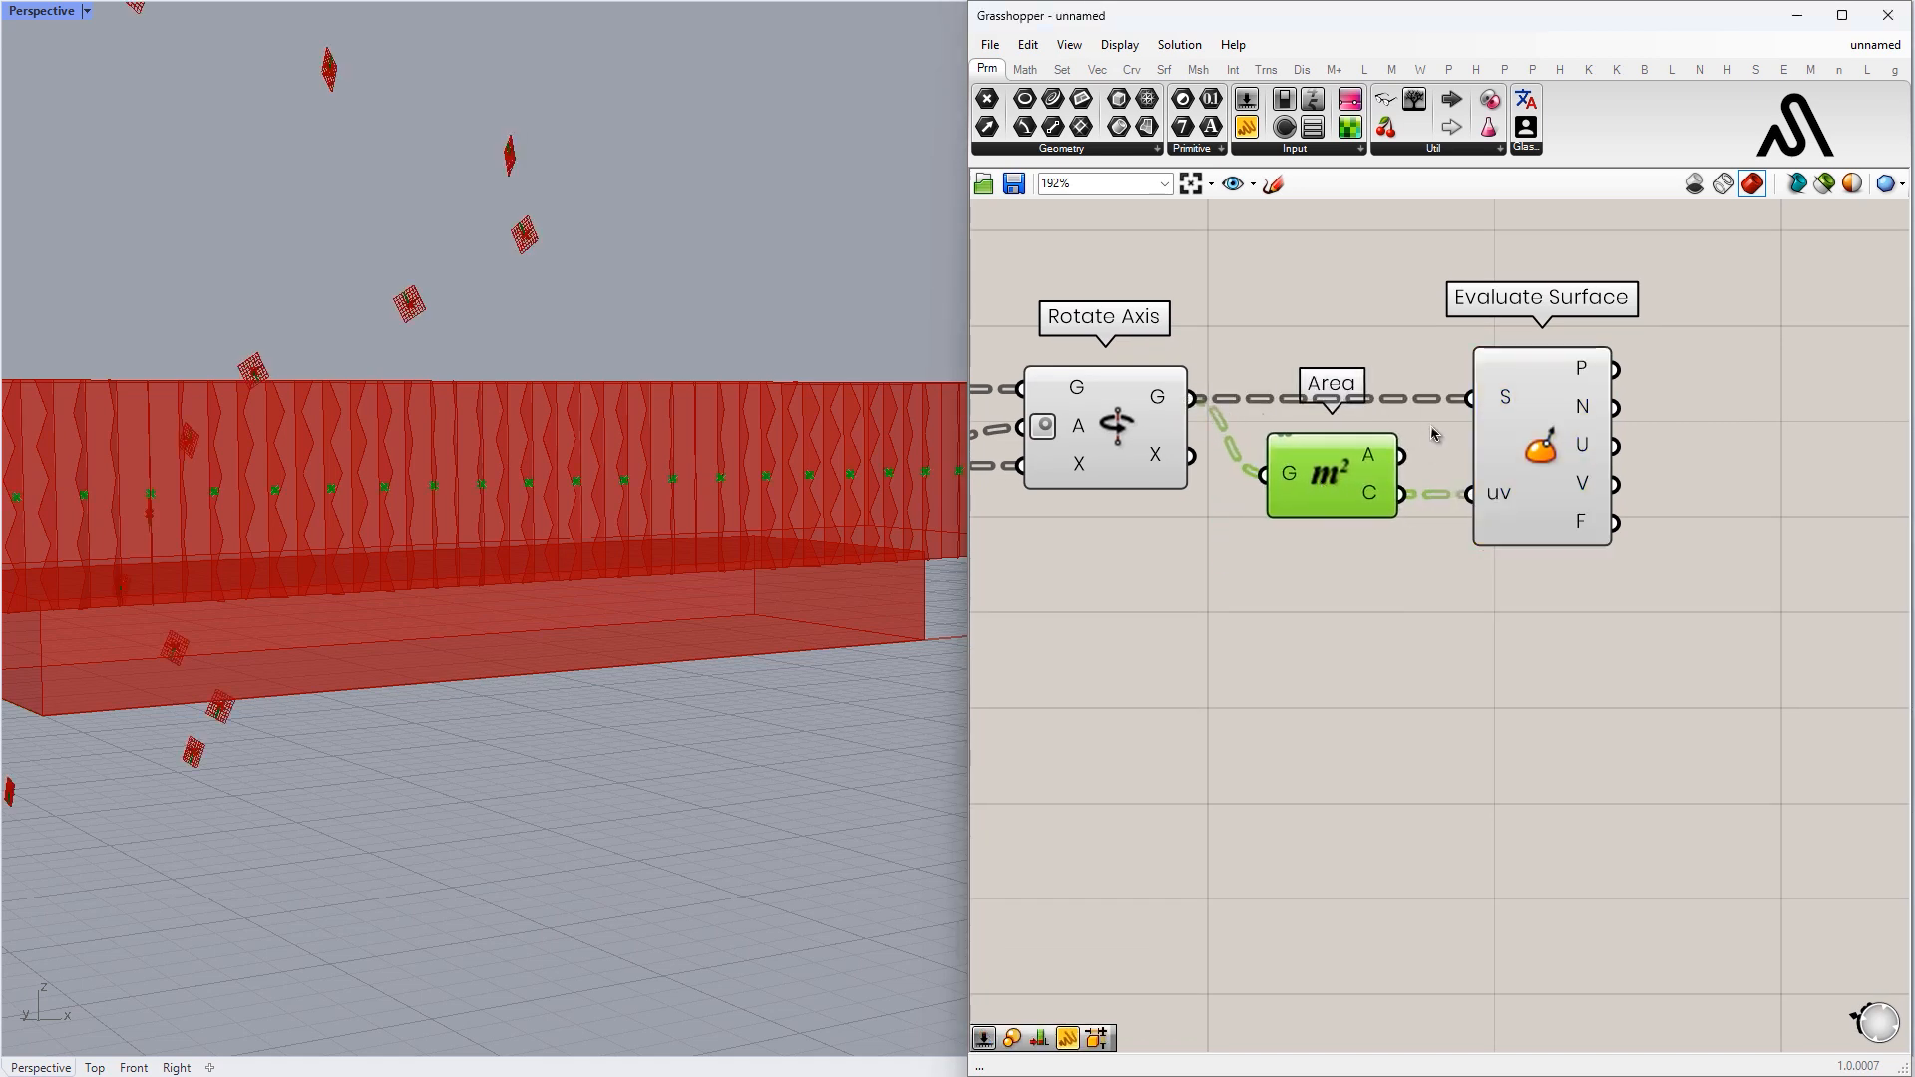
- Reparameterize the surface input of Evaluate Surface
right_click(1494, 398)
left_click(1526, 610)
scroll(1420, 671, "down", 2)
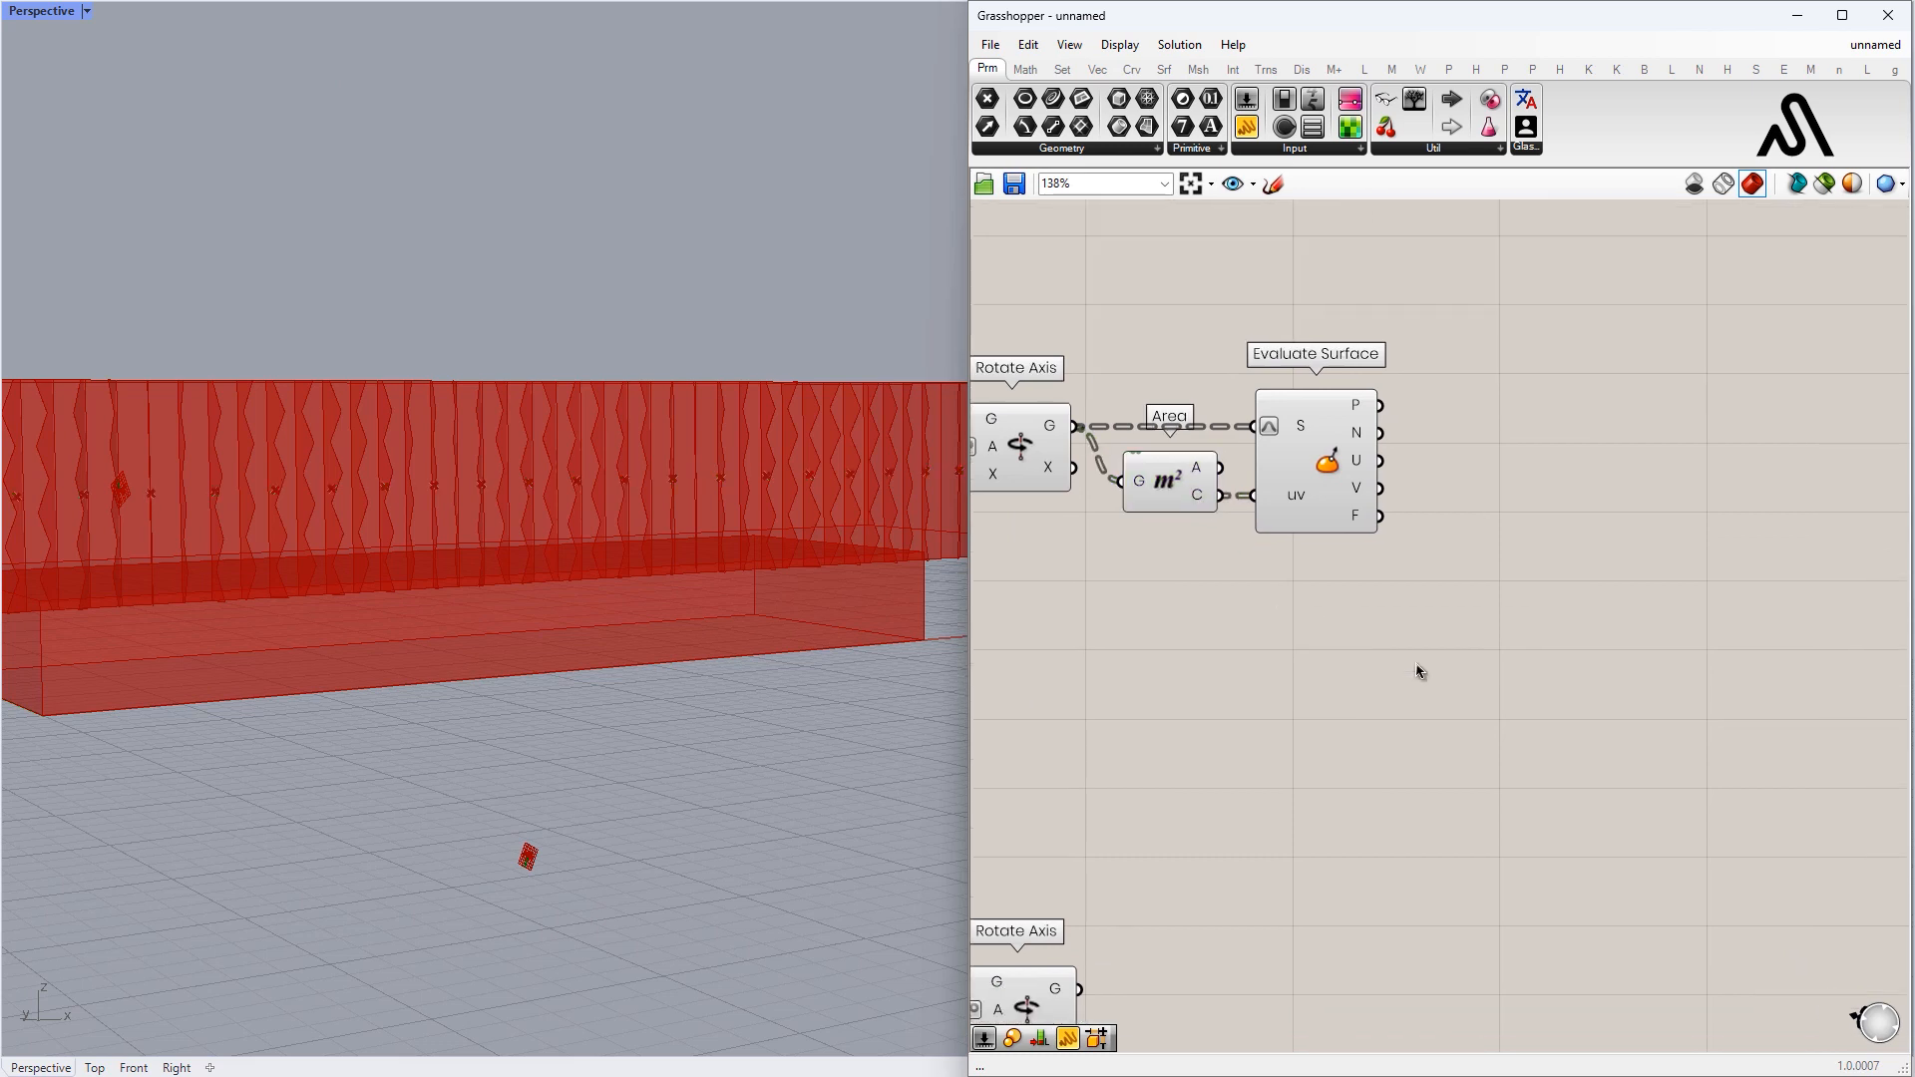
- Add an Extrude component after Evaluate Surface
right_click_drag(1539, 440, 1426, 450)
double_click(1393, 483)
type("extrude")
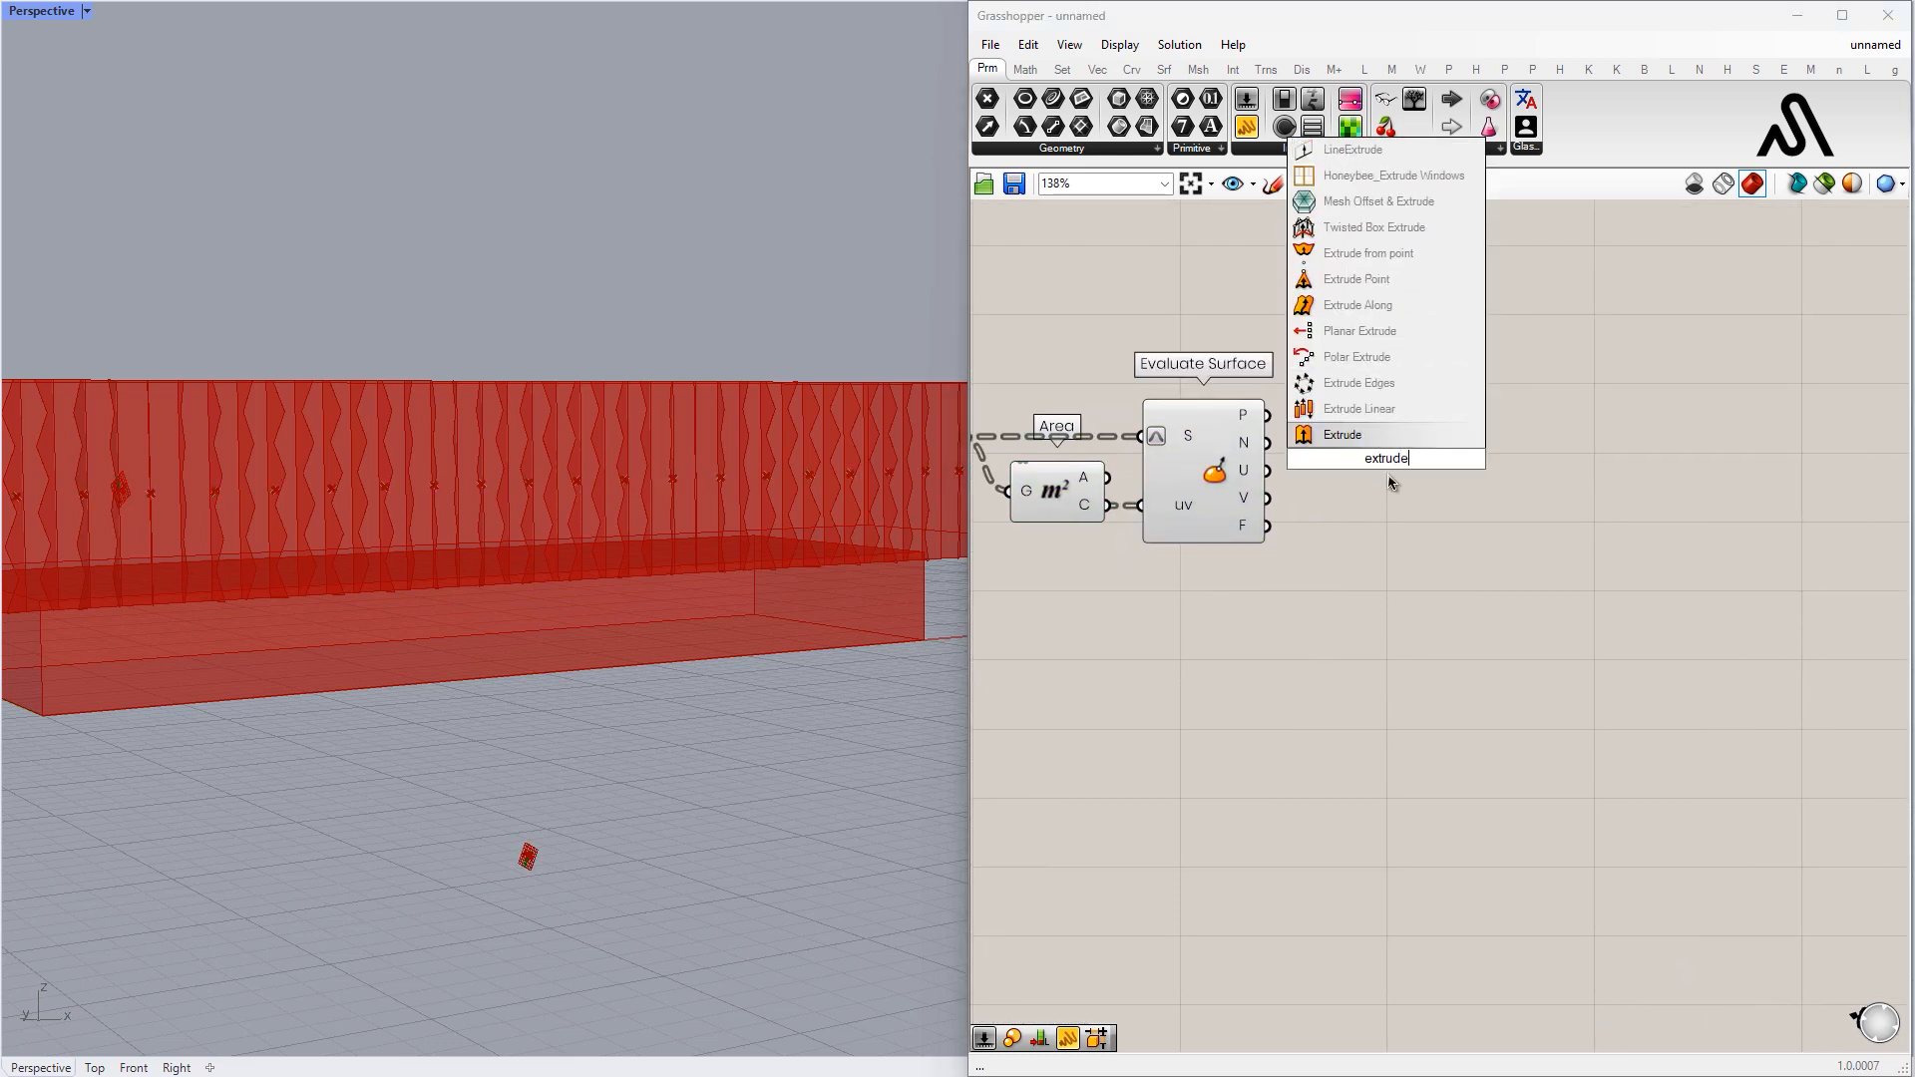
key("Return")
right_click_drag(1273, 418, 1262, 484)
- Insert a Relay on the upper Rotate Axis geometry wire to feed Area and Evaluate Surface, and reposition these components together
right_click_drag(1476, 558, 1771, 507)
left_click_drag(1586, 667, 1354, 487)
left_click_drag(1347, 501, 1501, 608)
left_click(1287, 457)
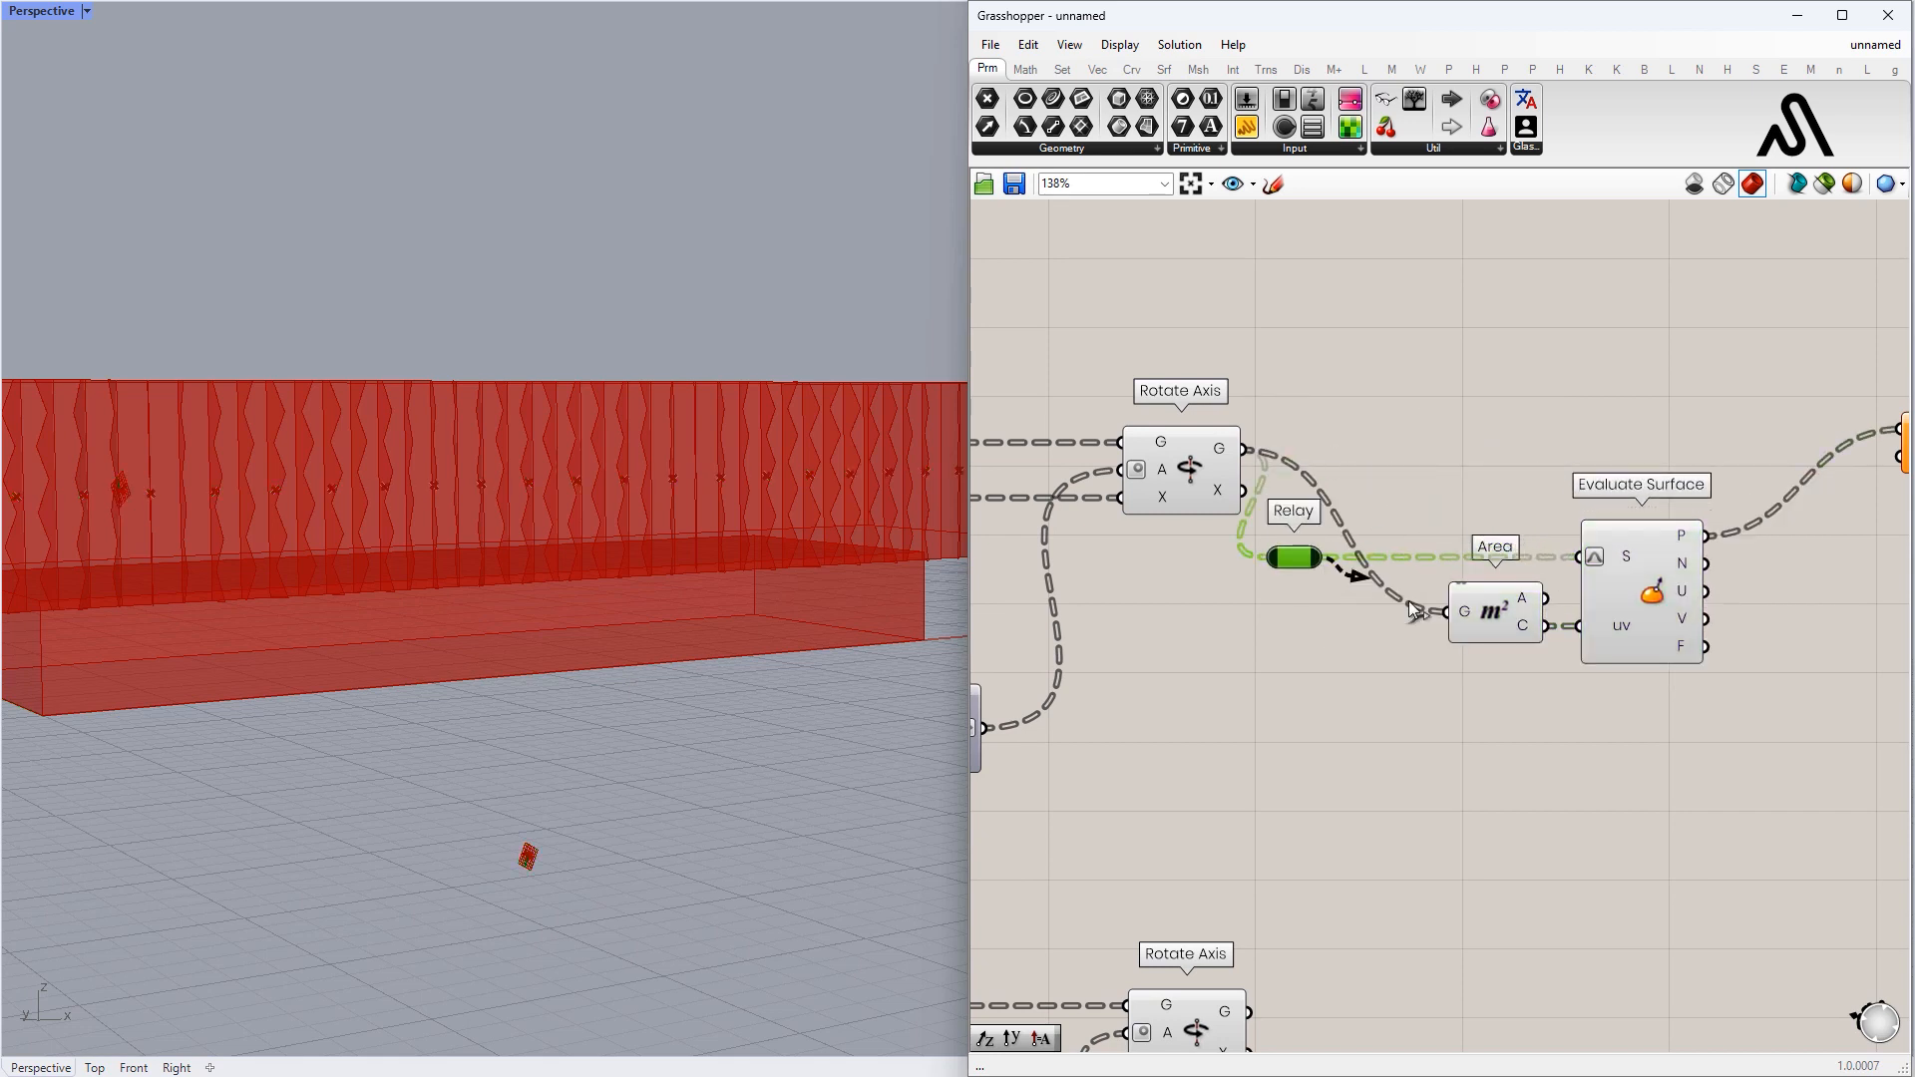
right_click_drag(1436, 483, 1388, 471)
left_click_drag(1686, 688, 1321, 494)
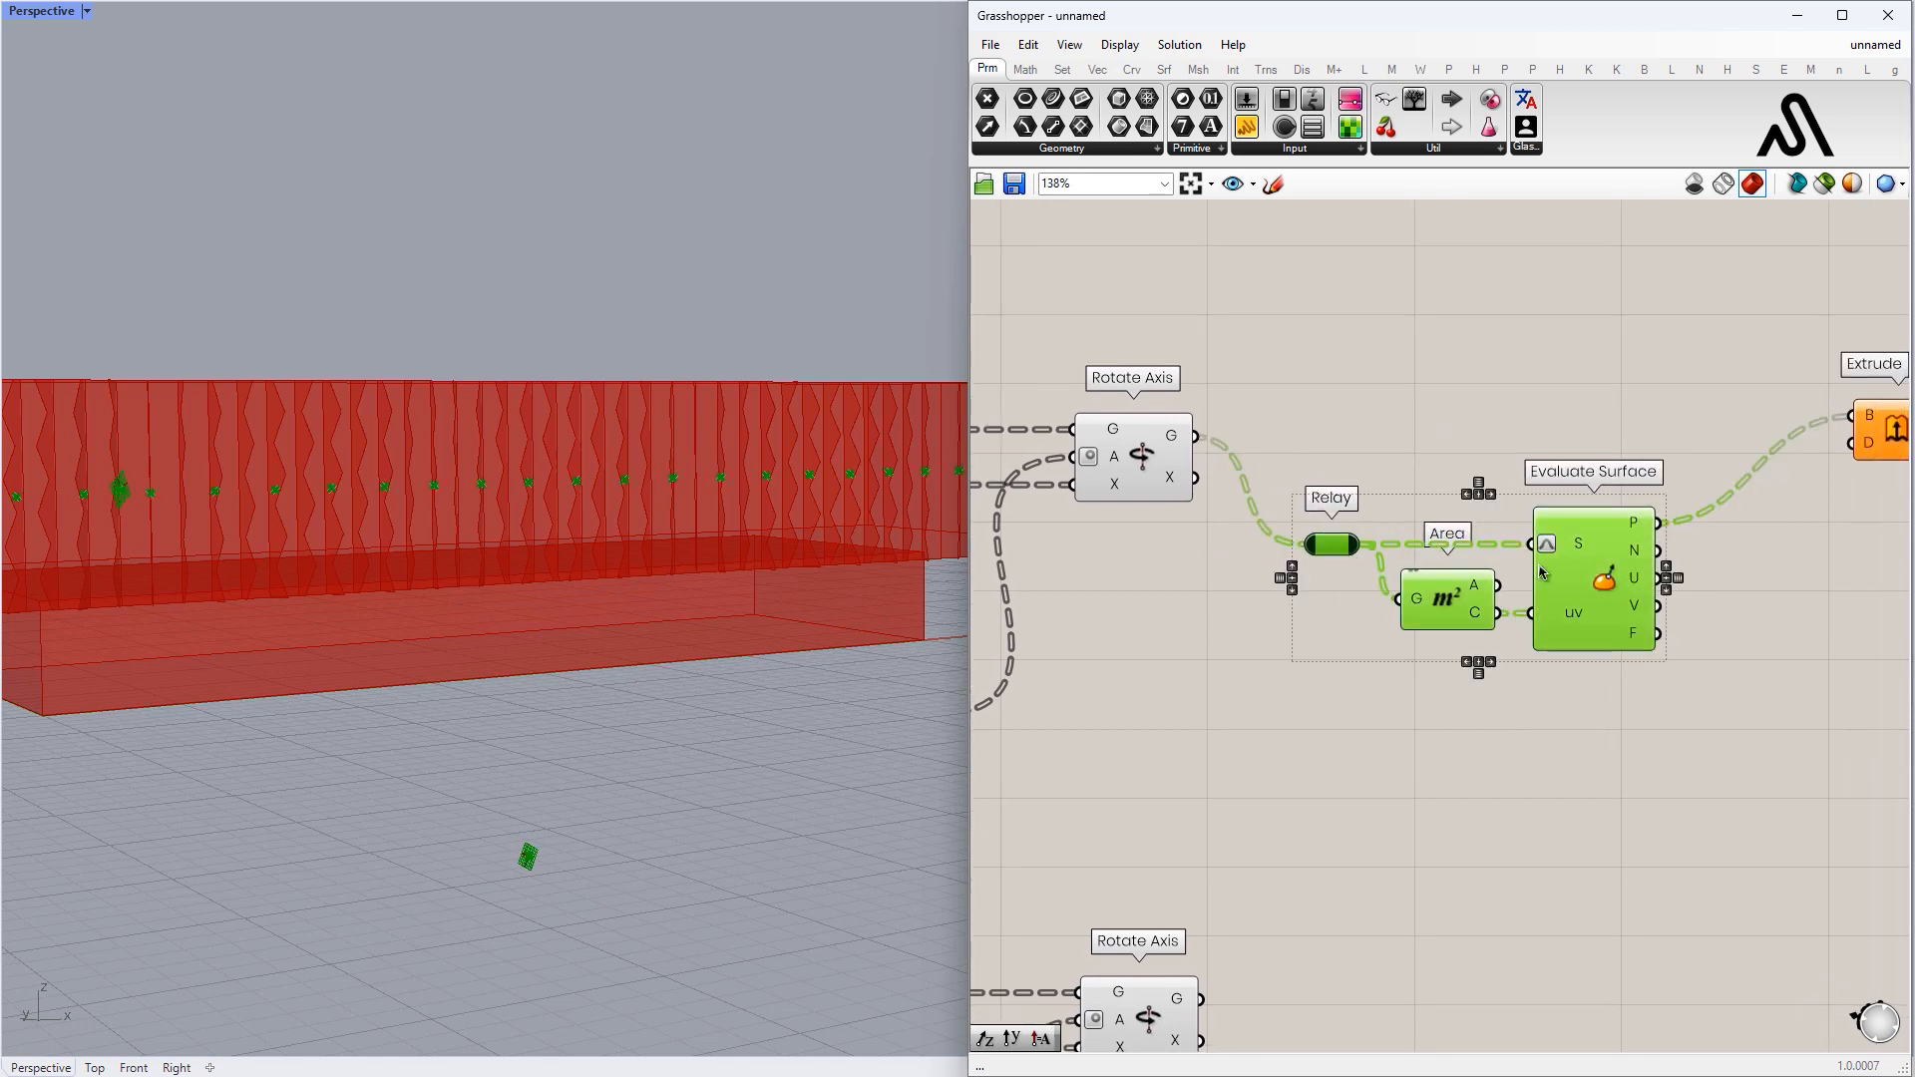
left_click_drag(1543, 573, 1514, 568)
- Feed the upper Rotate Axis geometry into Extrude's base input and move Extrude away to make room for more components
left_click(1286, 469)
left_click_drag(1877, 431, 1877, 432)
left_click_drag(1879, 434, 1709, 456)
right_click_drag(1709, 493, 1500, 513)
left_click_drag(1514, 475, 1785, 471)
right_click_drag(1595, 688, 1594, 645)
left_click_drag(1452, 708, 1126, 544)
- Add a Plane Normal component with its origin and Z inputs fed by Evaluate Surface's point and normal outputs
right_click_drag(1514, 552, 1369, 539)
double_click(1368, 540)
type("normal surface")
key("BackSpace")
key("BackSpace")
key("BackSpace")
key("BackSpace")
key("BackSpace")
key("BackSpace")
key("BackSpace")
type("plane")
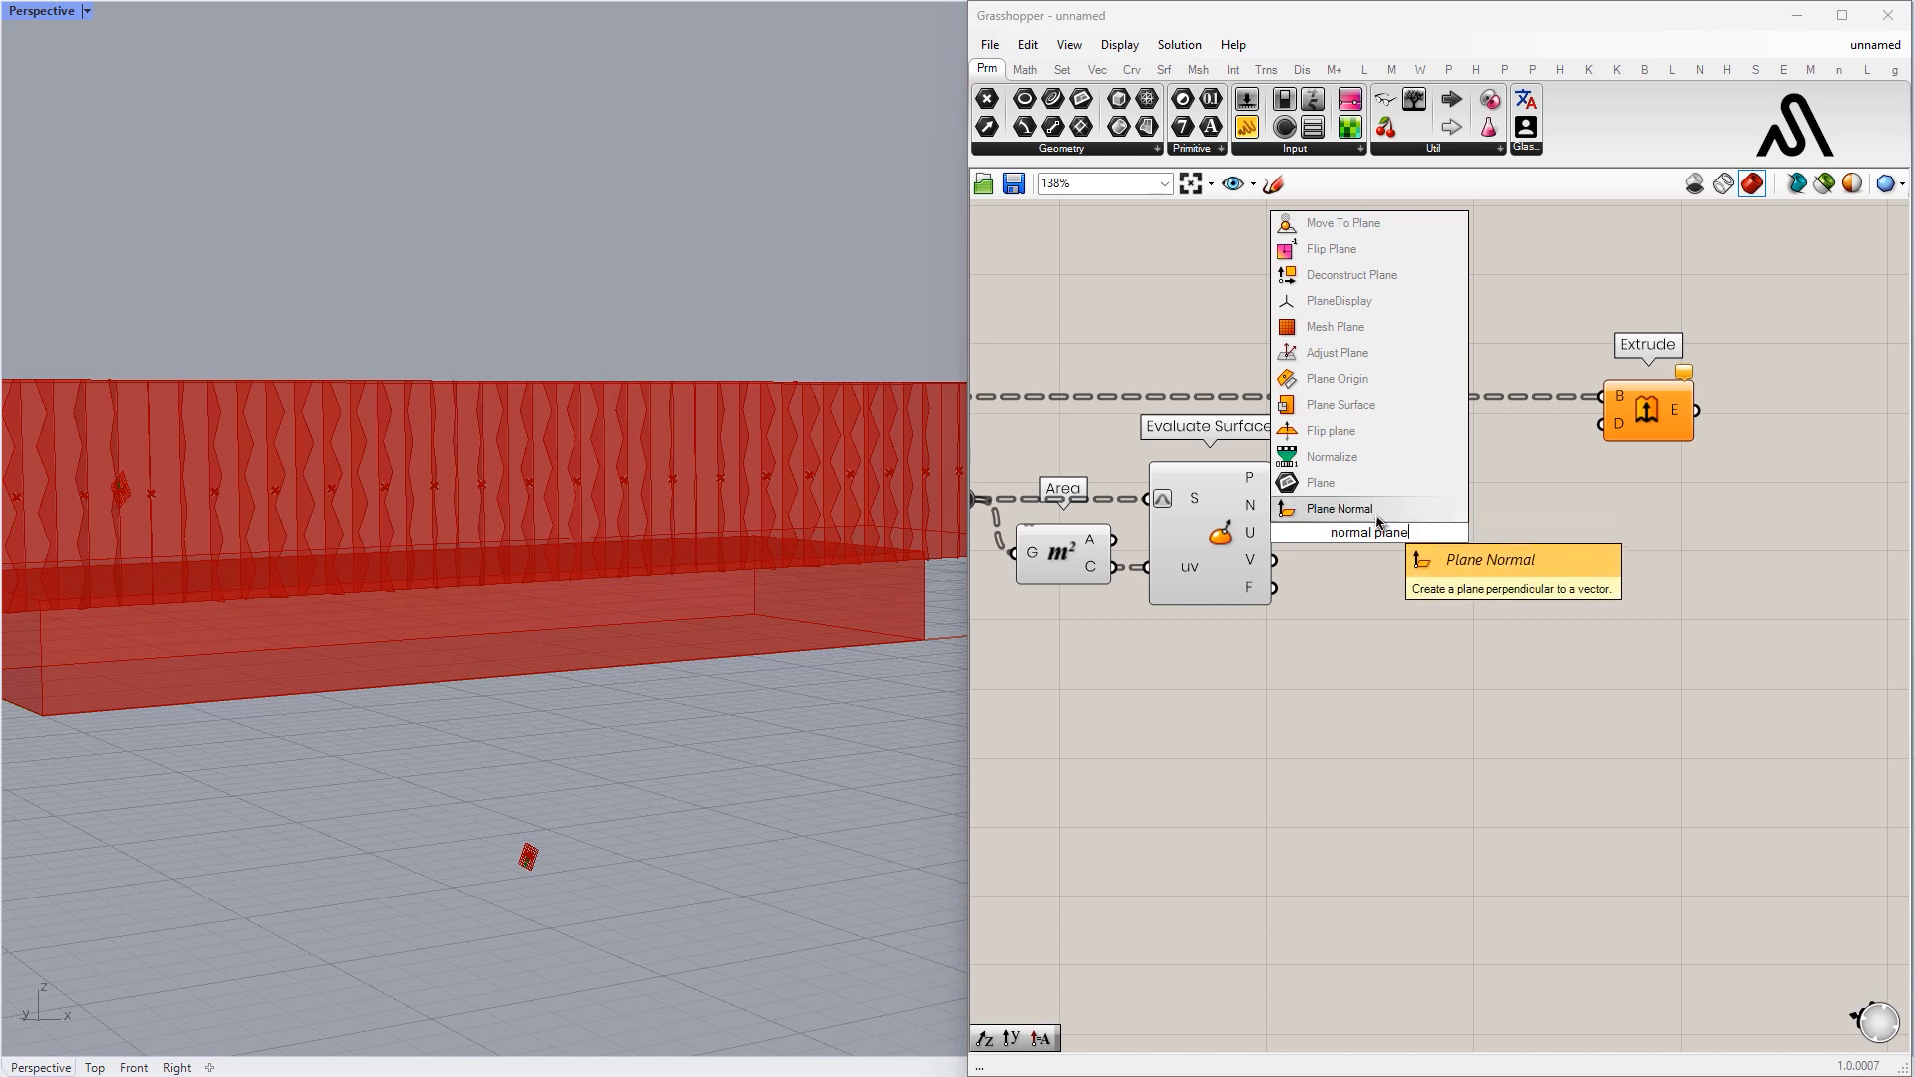
left_click(1379, 521)
scroll(1353, 507, "up", 3)
left_click_drag(1308, 507, 1326, 507)
- Add an Amplitude component and connect the Plane Normal output to its vector input
double_click(1522, 504)
type("amt")
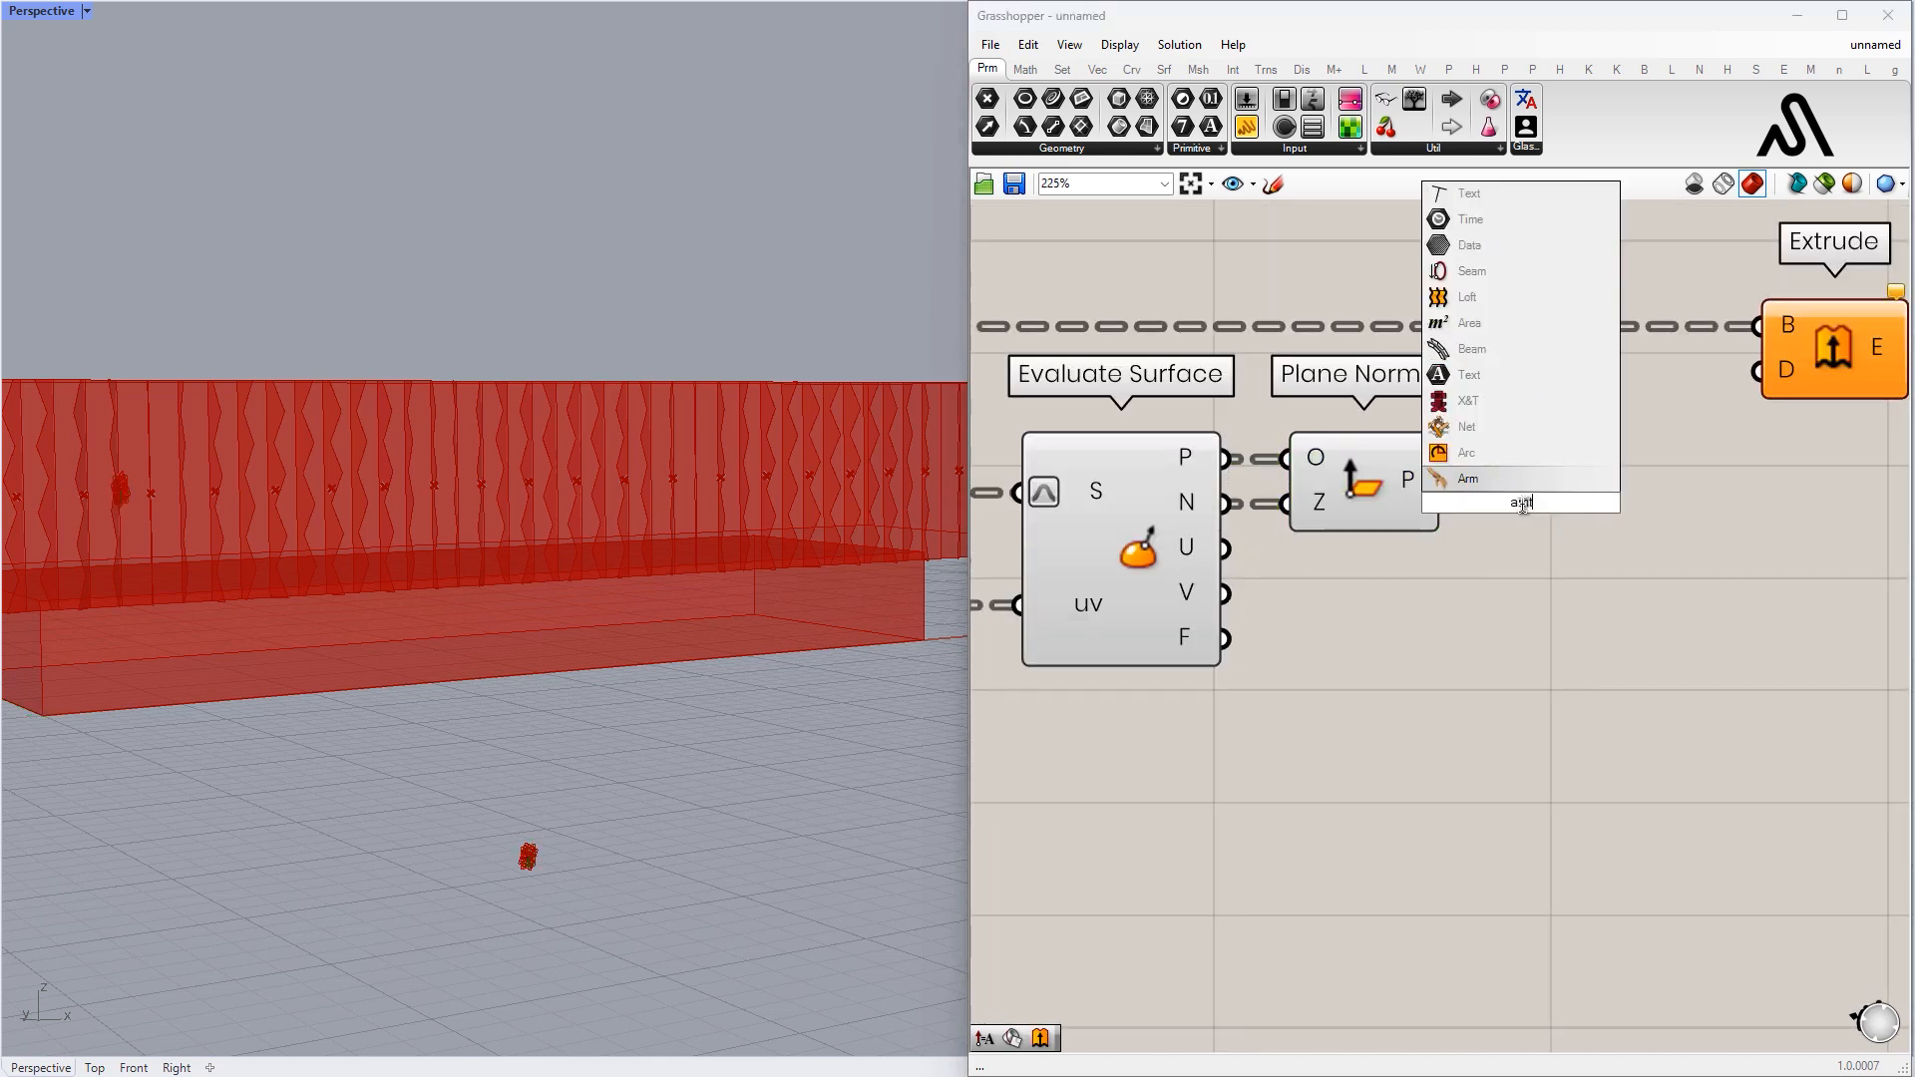
key("Return")
left_click_drag(1523, 506, 1568, 507)
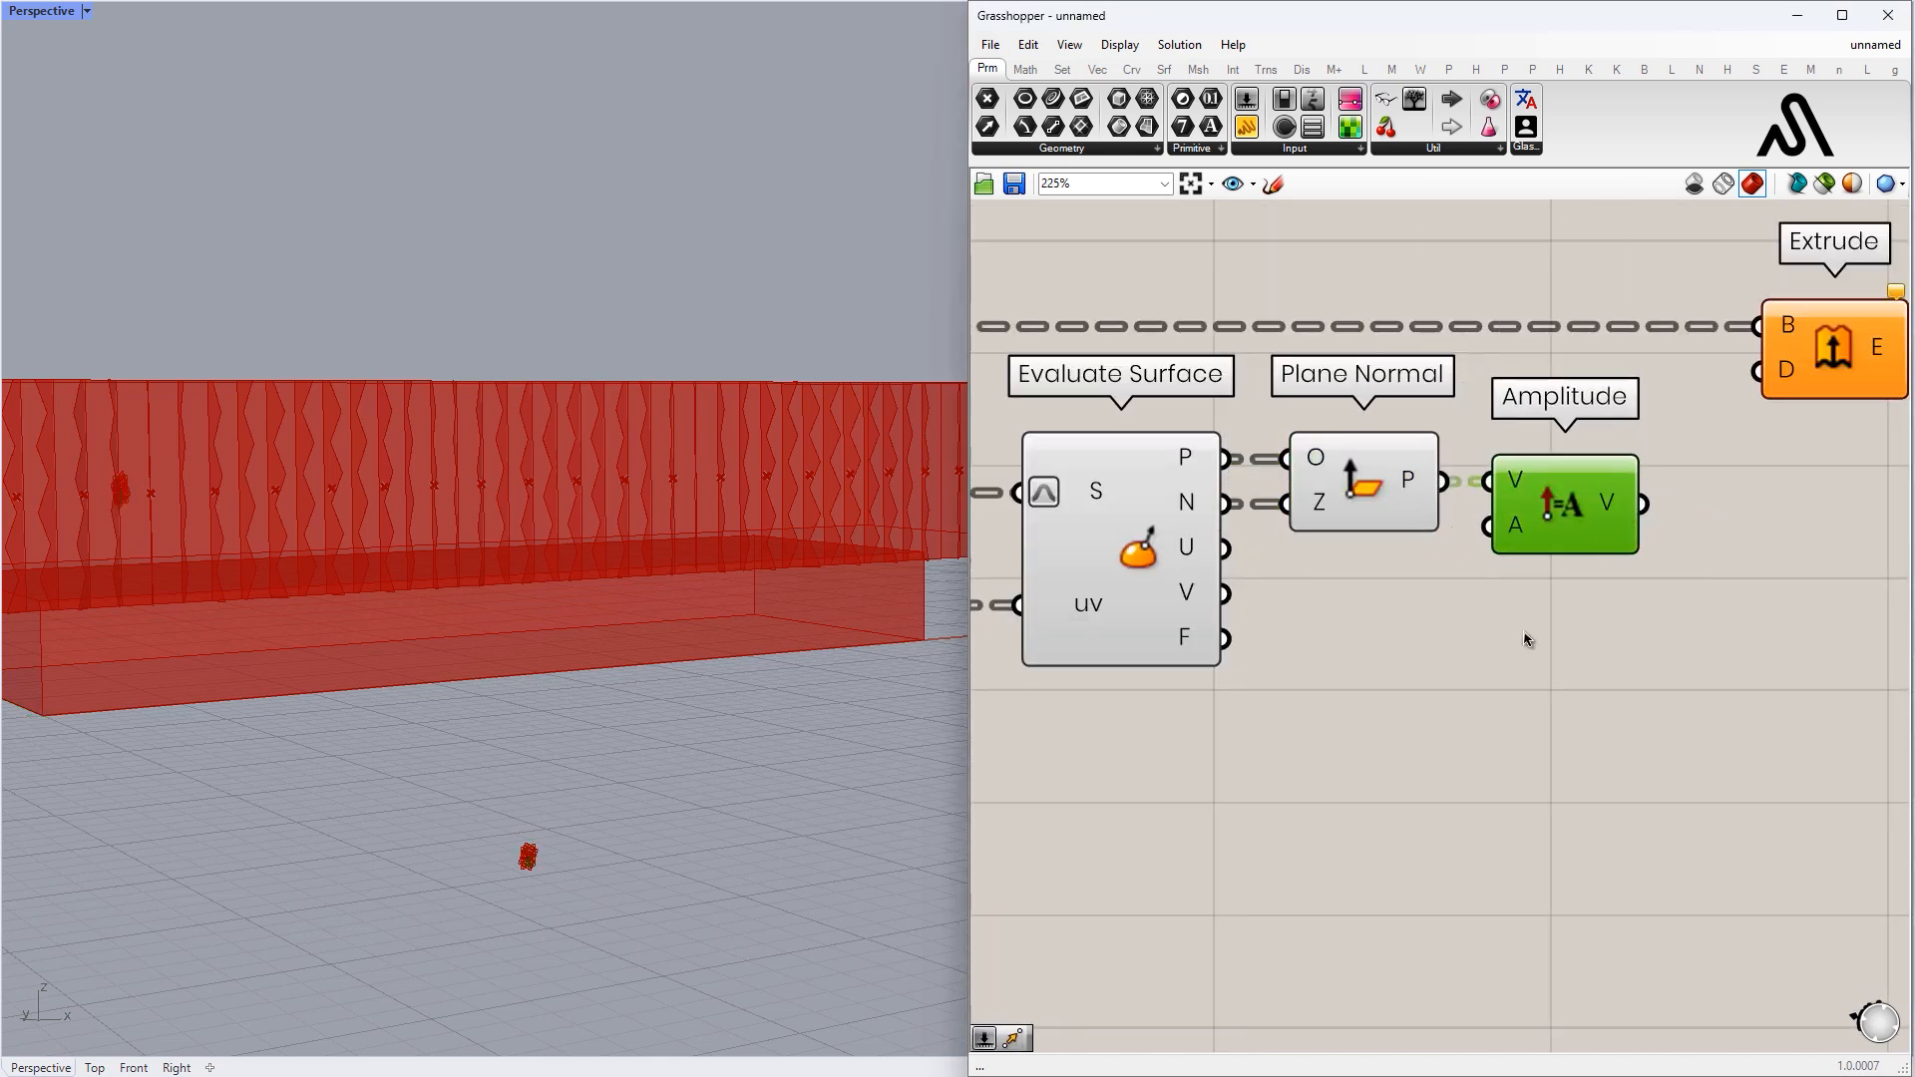
- Add a two-decimal number slider set to 0.10 and connect it to Amplitude's A input
double_click(1358, 663)
type("1.00")
key("Return")
left_click_drag(1344, 676, 1270, 722)
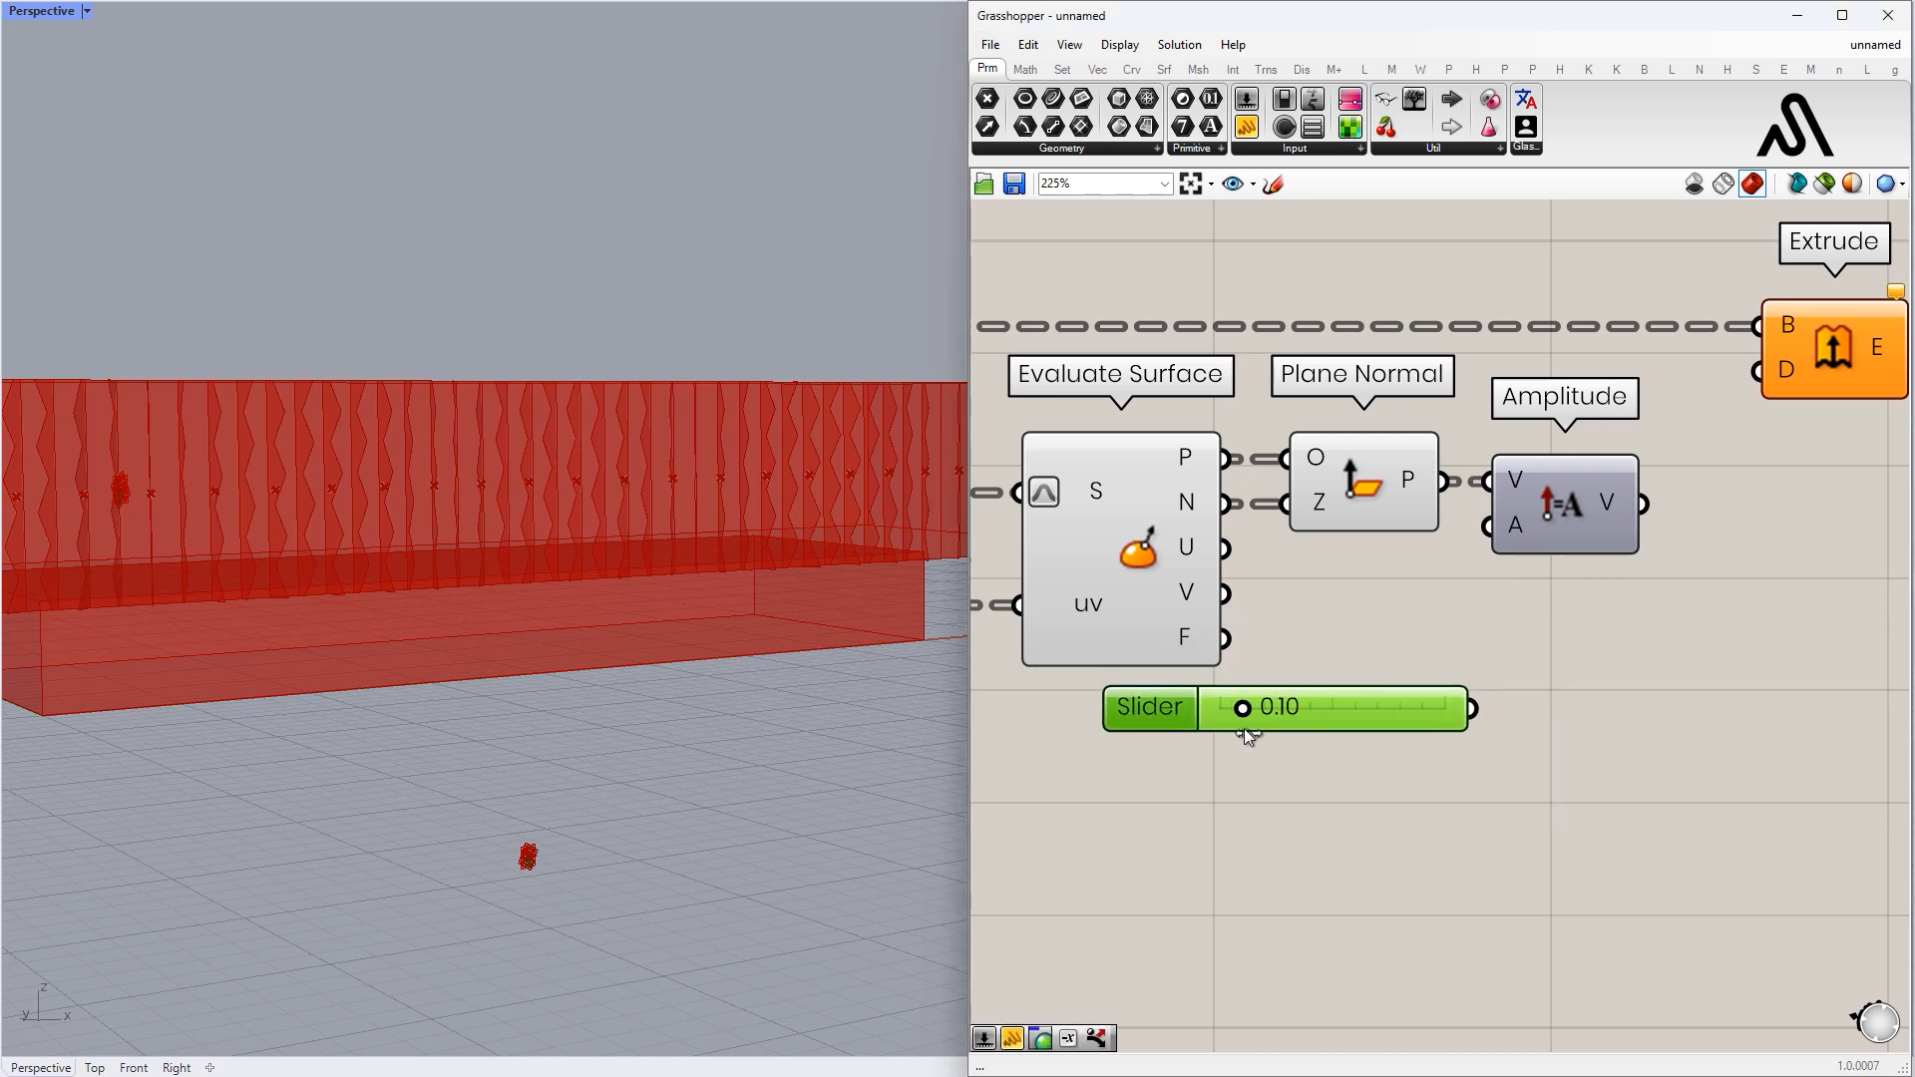
left_click_drag(1407, 720, 1244, 712)
right_click_drag(1596, 599, 1453, 713)
- Connect the Amplitude vector to Extrude's direction input and tidy the layout of the extrusion components
left_click_drag(1502, 619, 1614, 486)
left_click_drag(1687, 471, 1626, 471)
left_click(1628, 614)
scroll(1607, 605, "down", 6)
right_click_drag(1644, 561, 1583, 610)
left_click_drag(1610, 683, 1253, 533)
scroll(1352, 527, "up", 2)
left_click_drag(1436, 558, 1421, 558)
scroll(1576, 472, "down", 3)
- Duplicate the extrusion components from Relay to Extrude and place the copy beside the lower Rotate Axis
left_click_drag(1766, 720, 1322, 372)
key("ctrl+c")
key("ctrl+v")
right_click_drag(1313, 539, 1255, 393)
left_click_drag(1254, 393, 1278, 739)
right_click_drag(1239, 684, 1188, 564)
- Feed the lower Rotate Axis geometry into the copied Relay and the copied Extrude's base input, and tidy the Extrude components
scroll(1182, 560, "up", 3)
left_click_drag(1206, 623, 1228, 651)
scroll(1149, 579, "down", 2)
right_click_drag(1149, 578, 1060, 586)
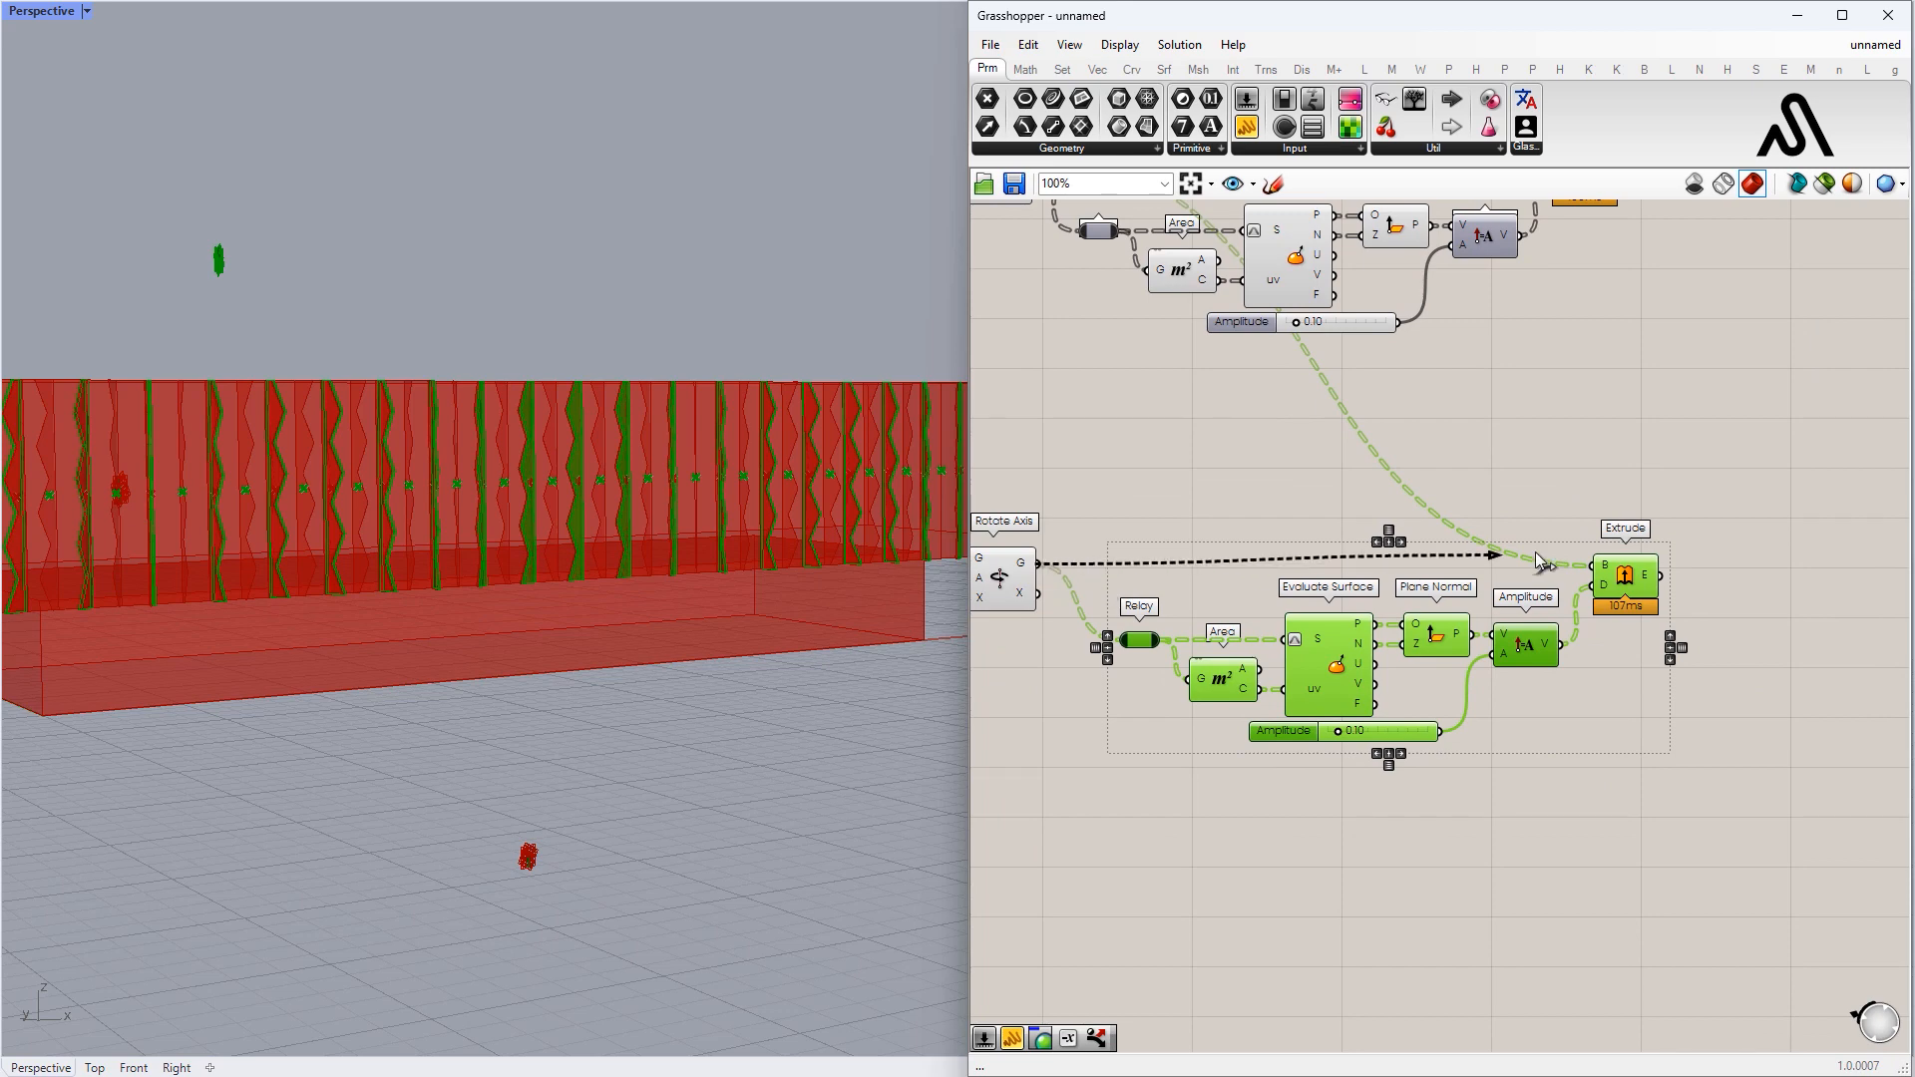
left_click_drag(1535, 553, 1592, 565)
left_click(1577, 458)
scroll(1736, 608, "down", 2)
left_click_drag(1717, 781, 1330, 522)
left_click(1586, 467)
right_click_drag(1596, 466, 1402, 543)
left_click_drag(1431, 375, 1455, 377)
- Add a Merge component and connect the upper Extrude output to D1 and the lower one to D2
double_click(1583, 432)
type("merge")
key("Return")
scroll(1554, 418, "up", 3)
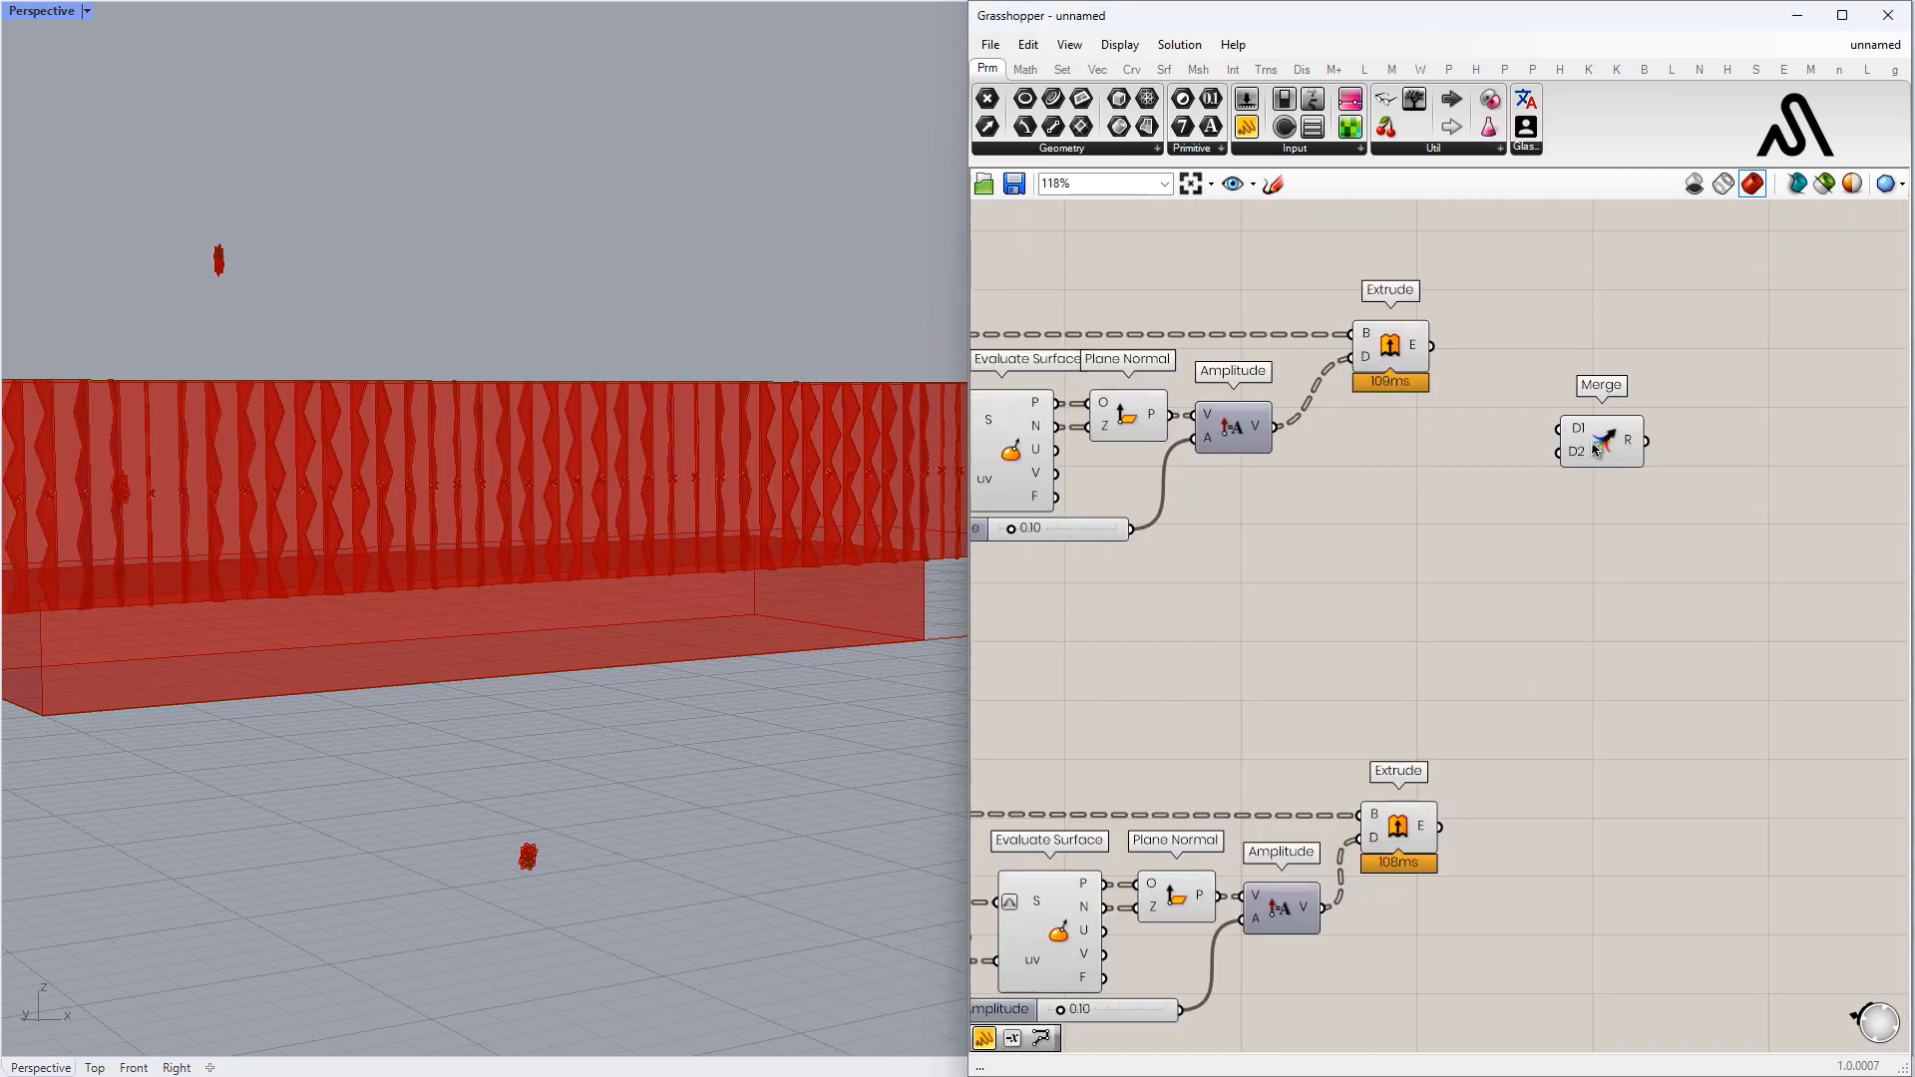
left_click_drag(1571, 432, 1574, 626)
left_click_drag(1439, 827, 1562, 644)
scroll(1453, 534, "up", 3)
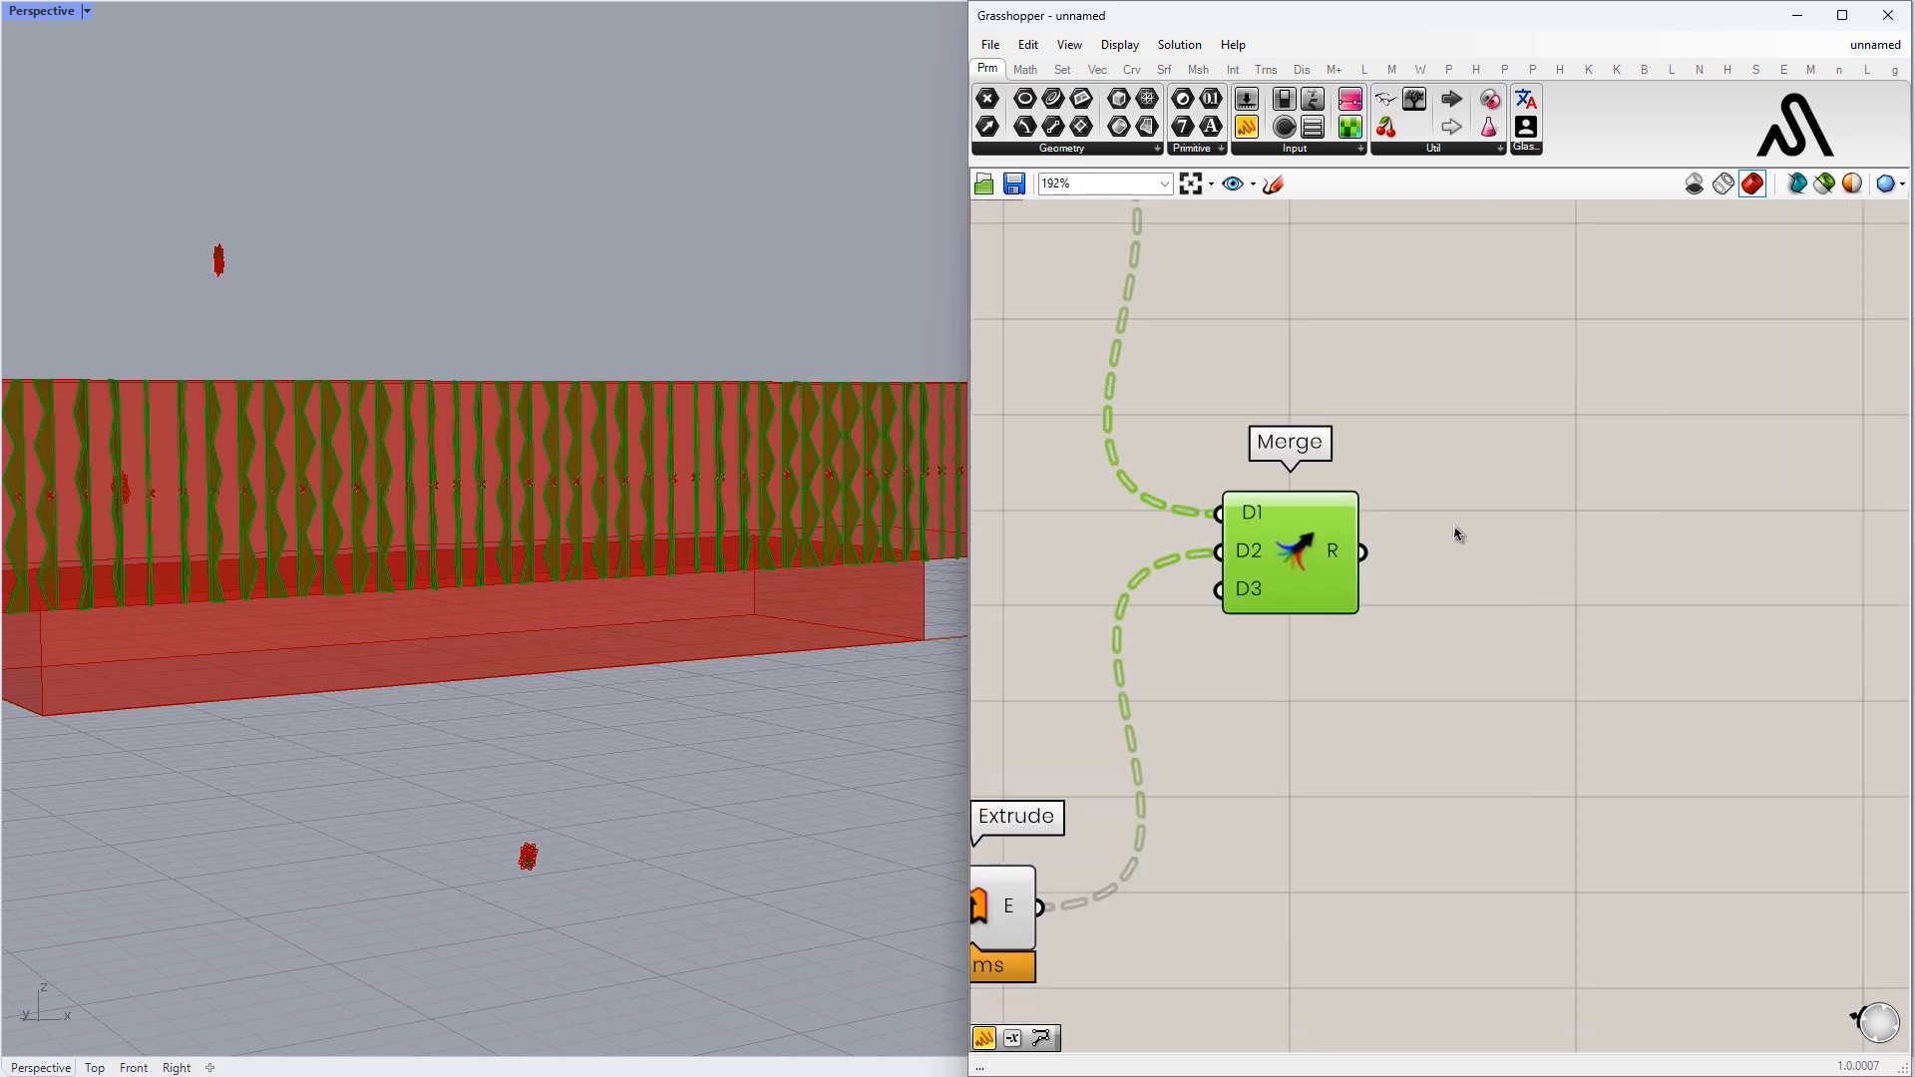
- Add a Custom Preview component and connect the merged fins to its geometry input
double_click(1454, 528)
type("custom pre")
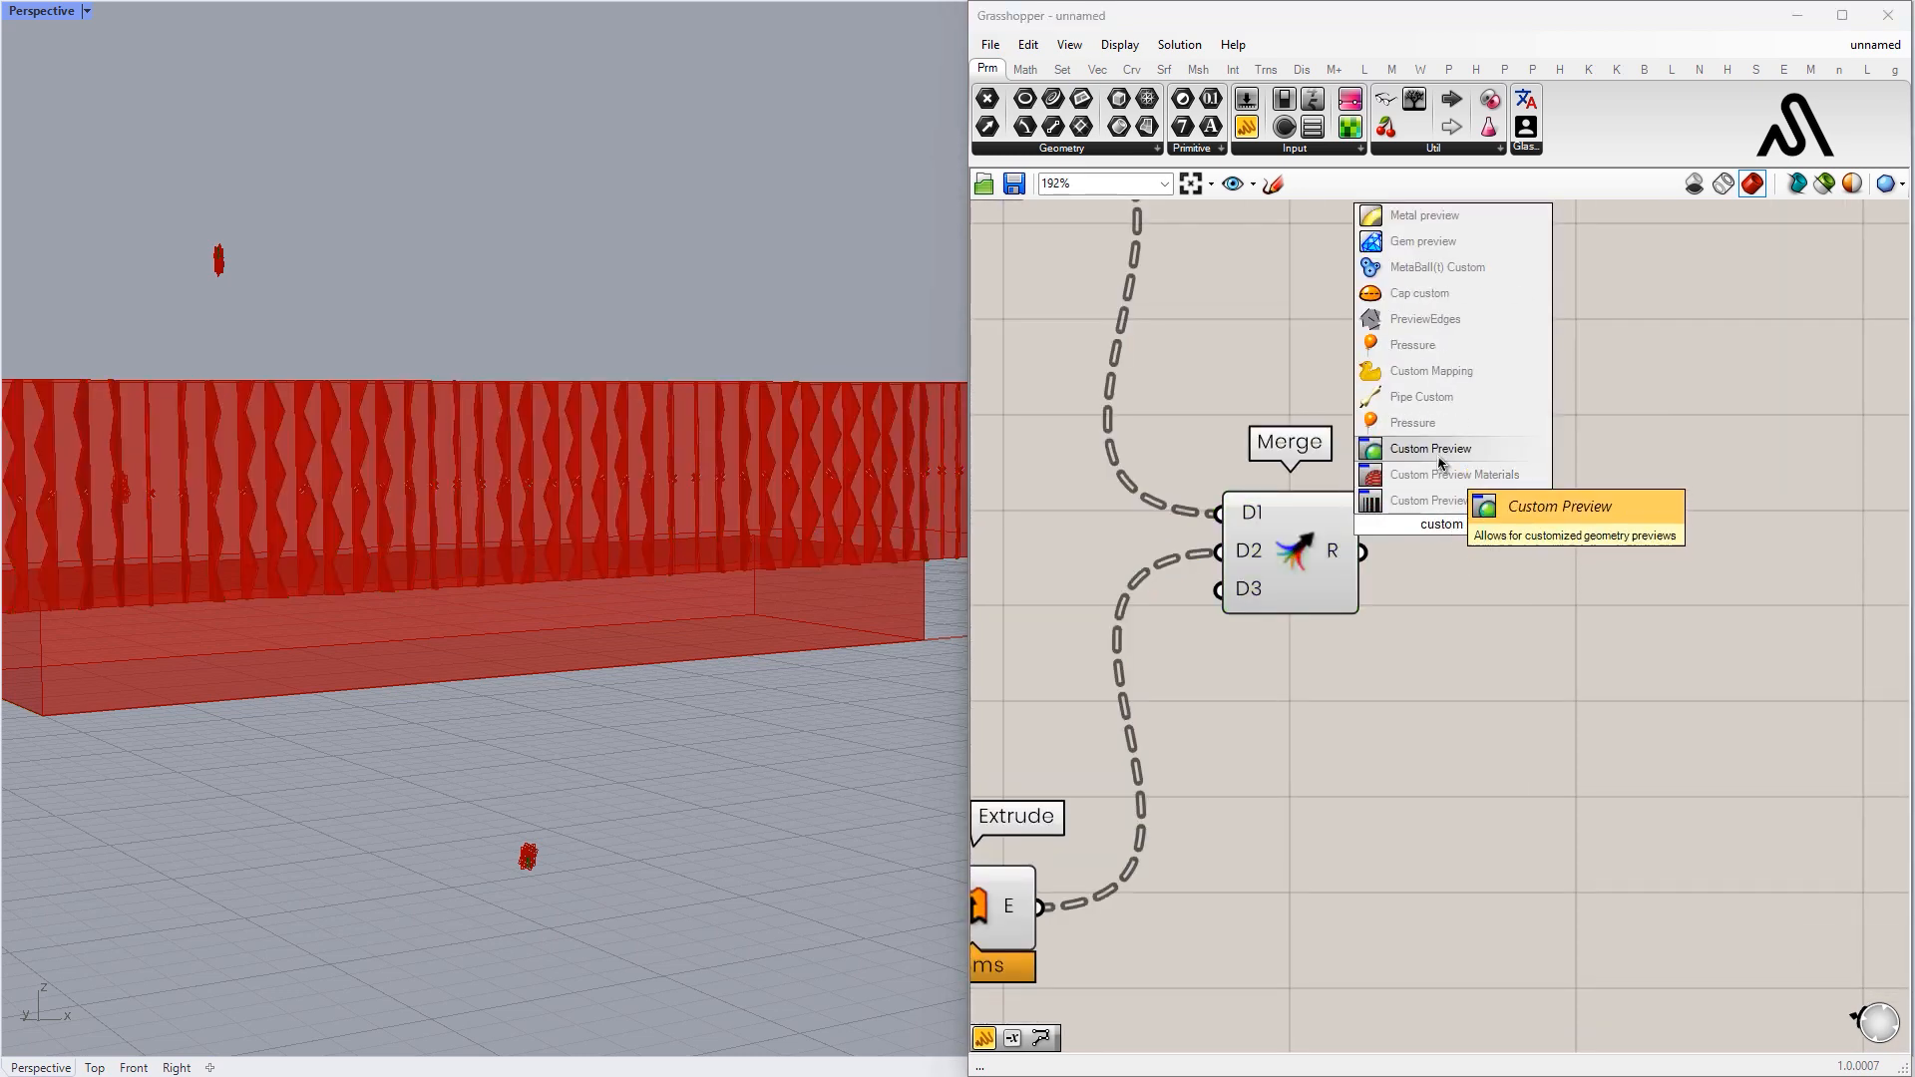
left_click(1442, 456)
scroll(1443, 456, "up", 2)
left_click_drag(1330, 591, 1416, 564)
left_click_drag(1442, 586, 1556, 613)
- Add a white Colour Swatch and connect it to Custom Preview's material input
right_click_drag(1324, 823, 1323, 609)
double_click(1324, 608)
type("colr")
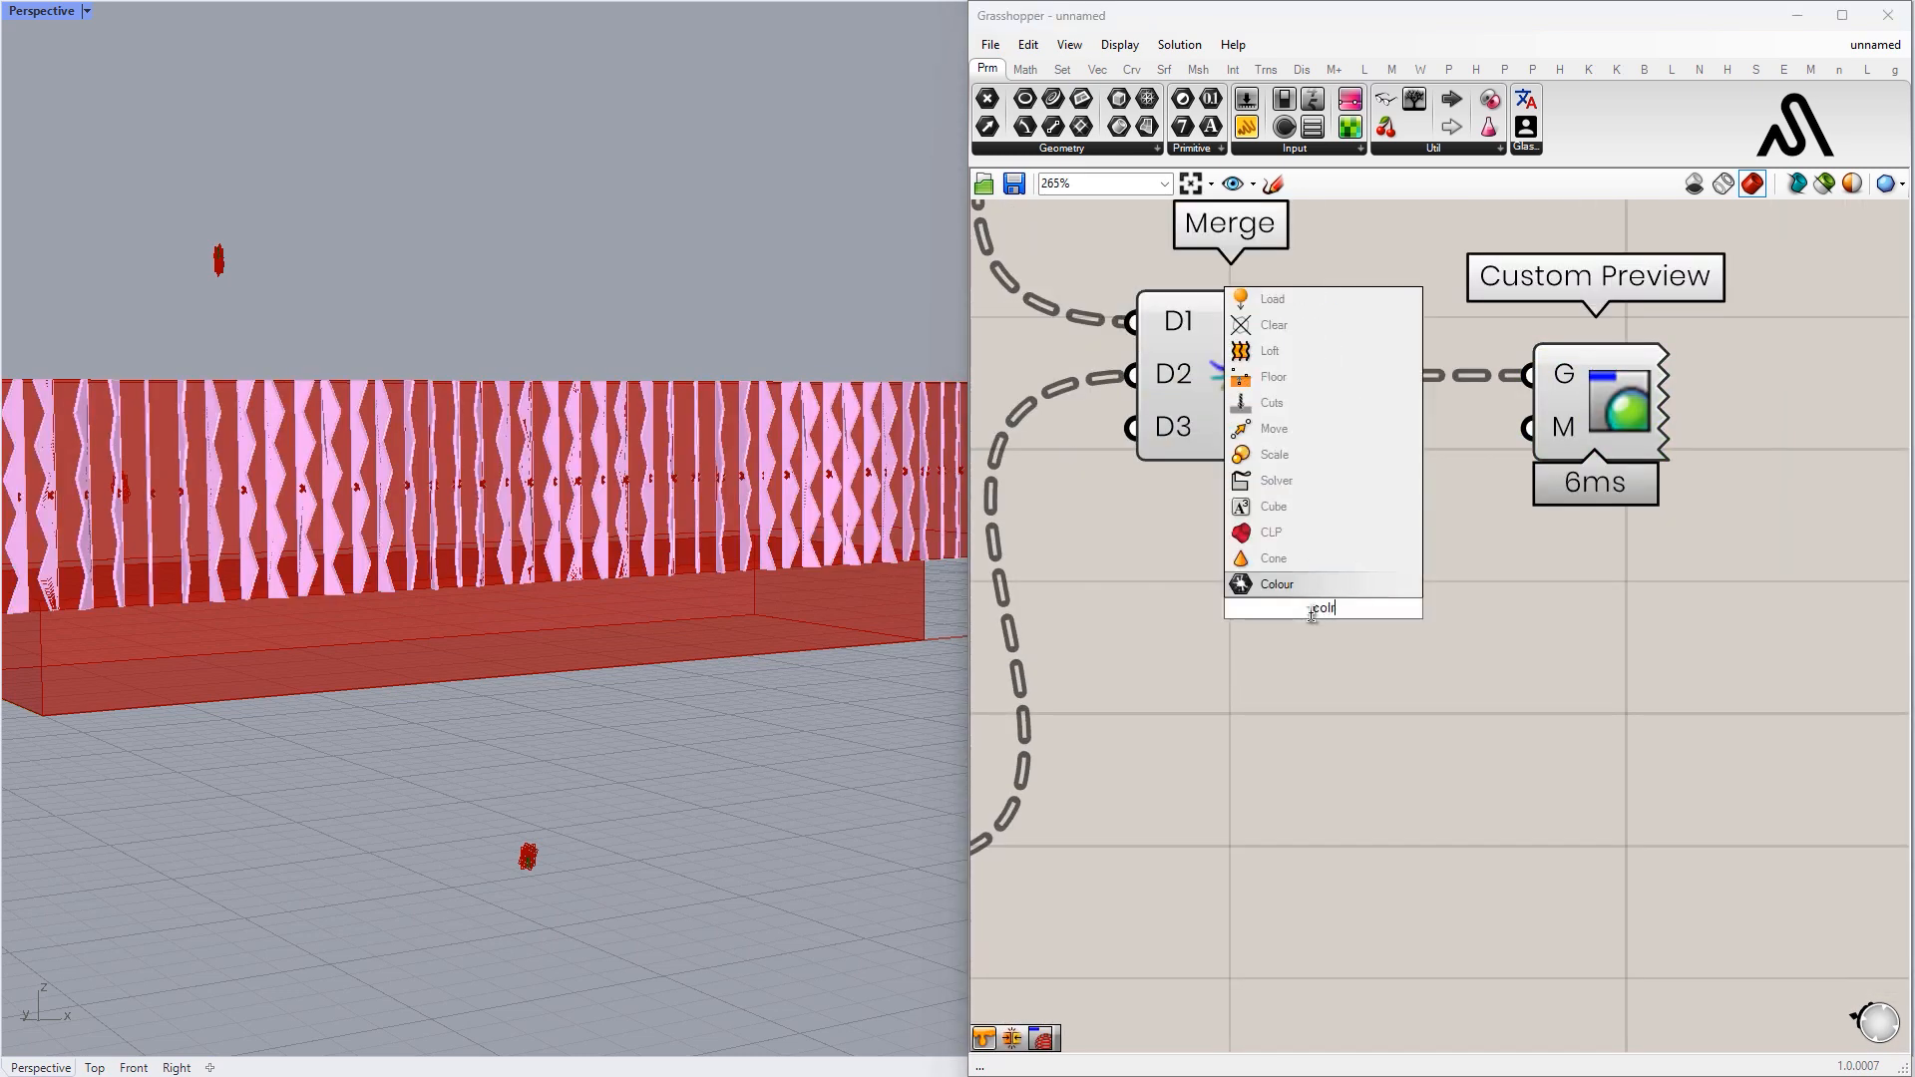
type("oloure")
key("BackSpace")
left_click(1299, 532)
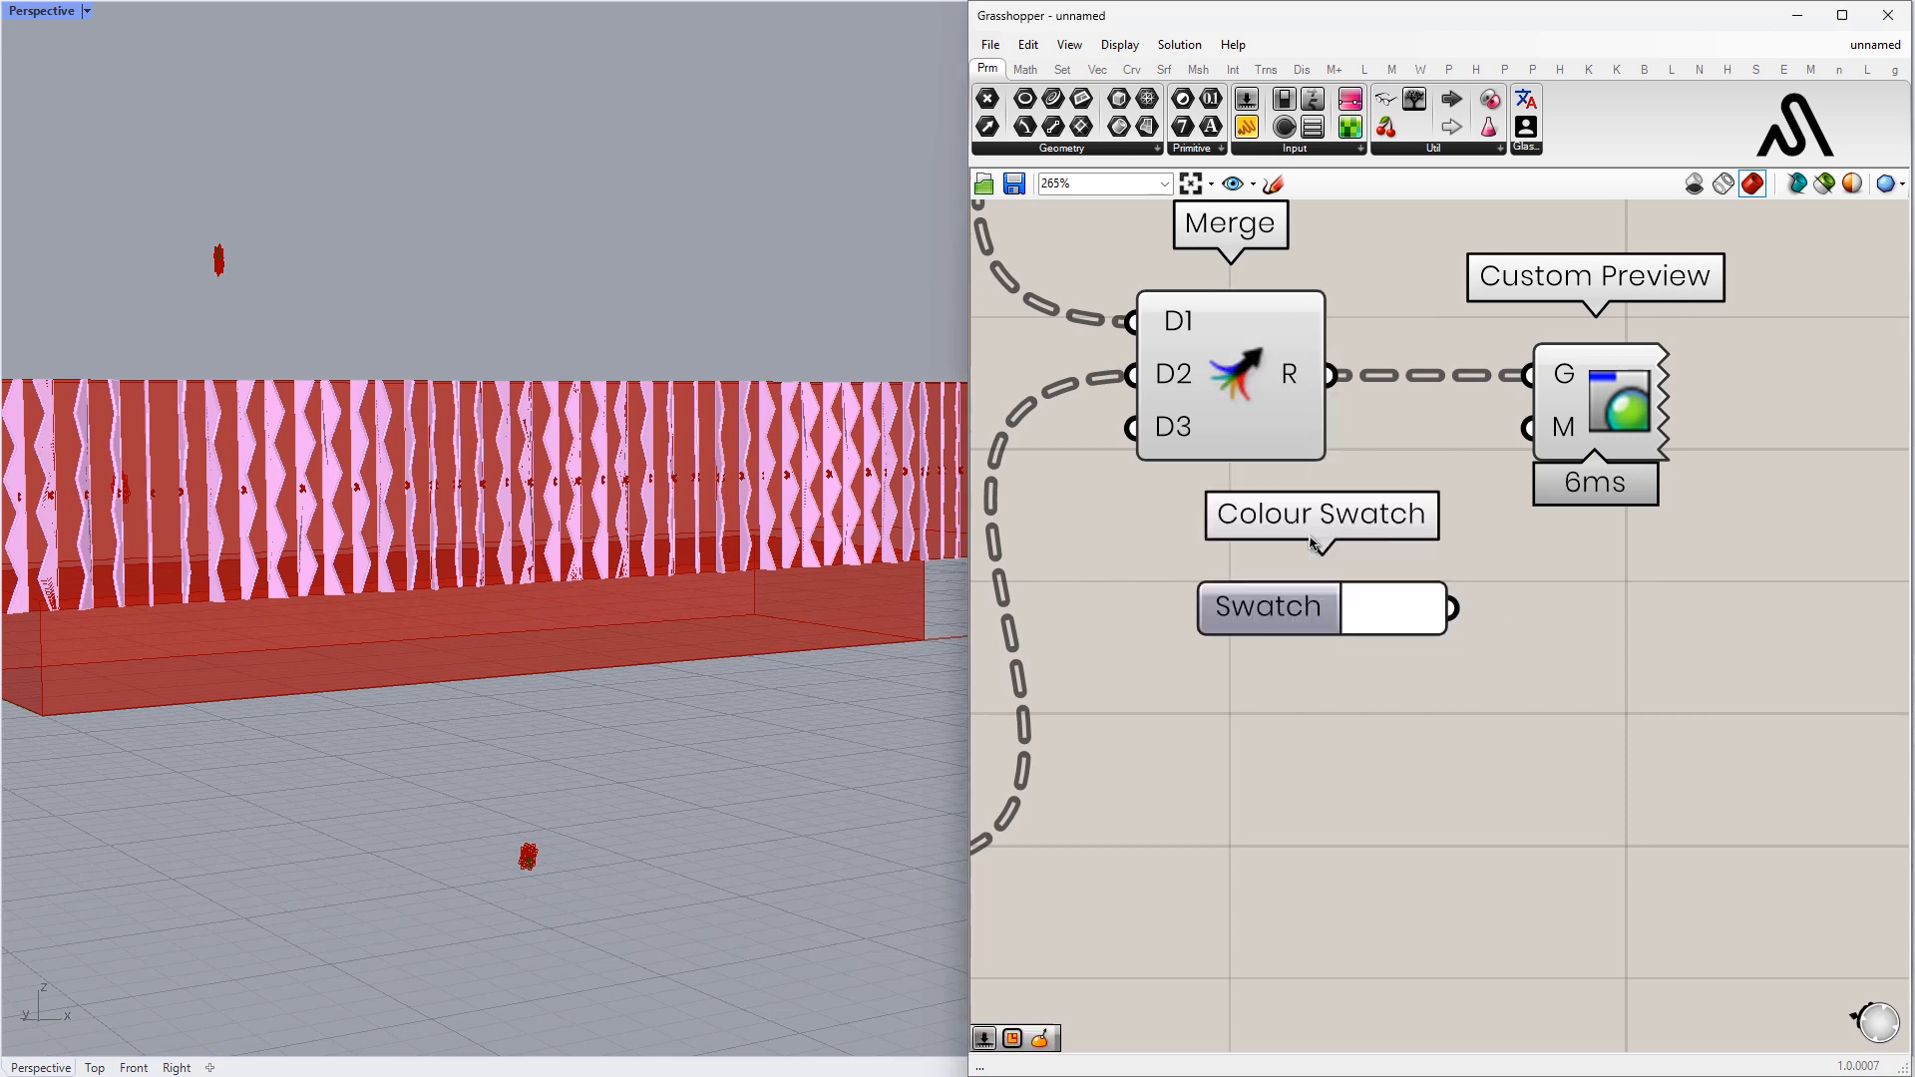
left_click_drag(1276, 606, 1221, 584)
left_click_drag(1400, 587, 1527, 427)
mouse_move(1593, 430)
left_mouse_down()
mouse_move(1543, 431)
mouse_move(1569, 431)
left_mouse_up()
left_click(1534, 598)
- Turn off the default preview of the fin components from both Rotate Axis components through Merge
scroll(1534, 598, "down", 6)
scroll(698, 558, "down", 5)
right_click_drag(649, 688, 638, 628)
scroll(1442, 453, "down", 5)
right_click_drag(1504, 456, 1601, 467)
left_click_drag(1587, 731, 1182, 308)
middle_click(1238, 261)
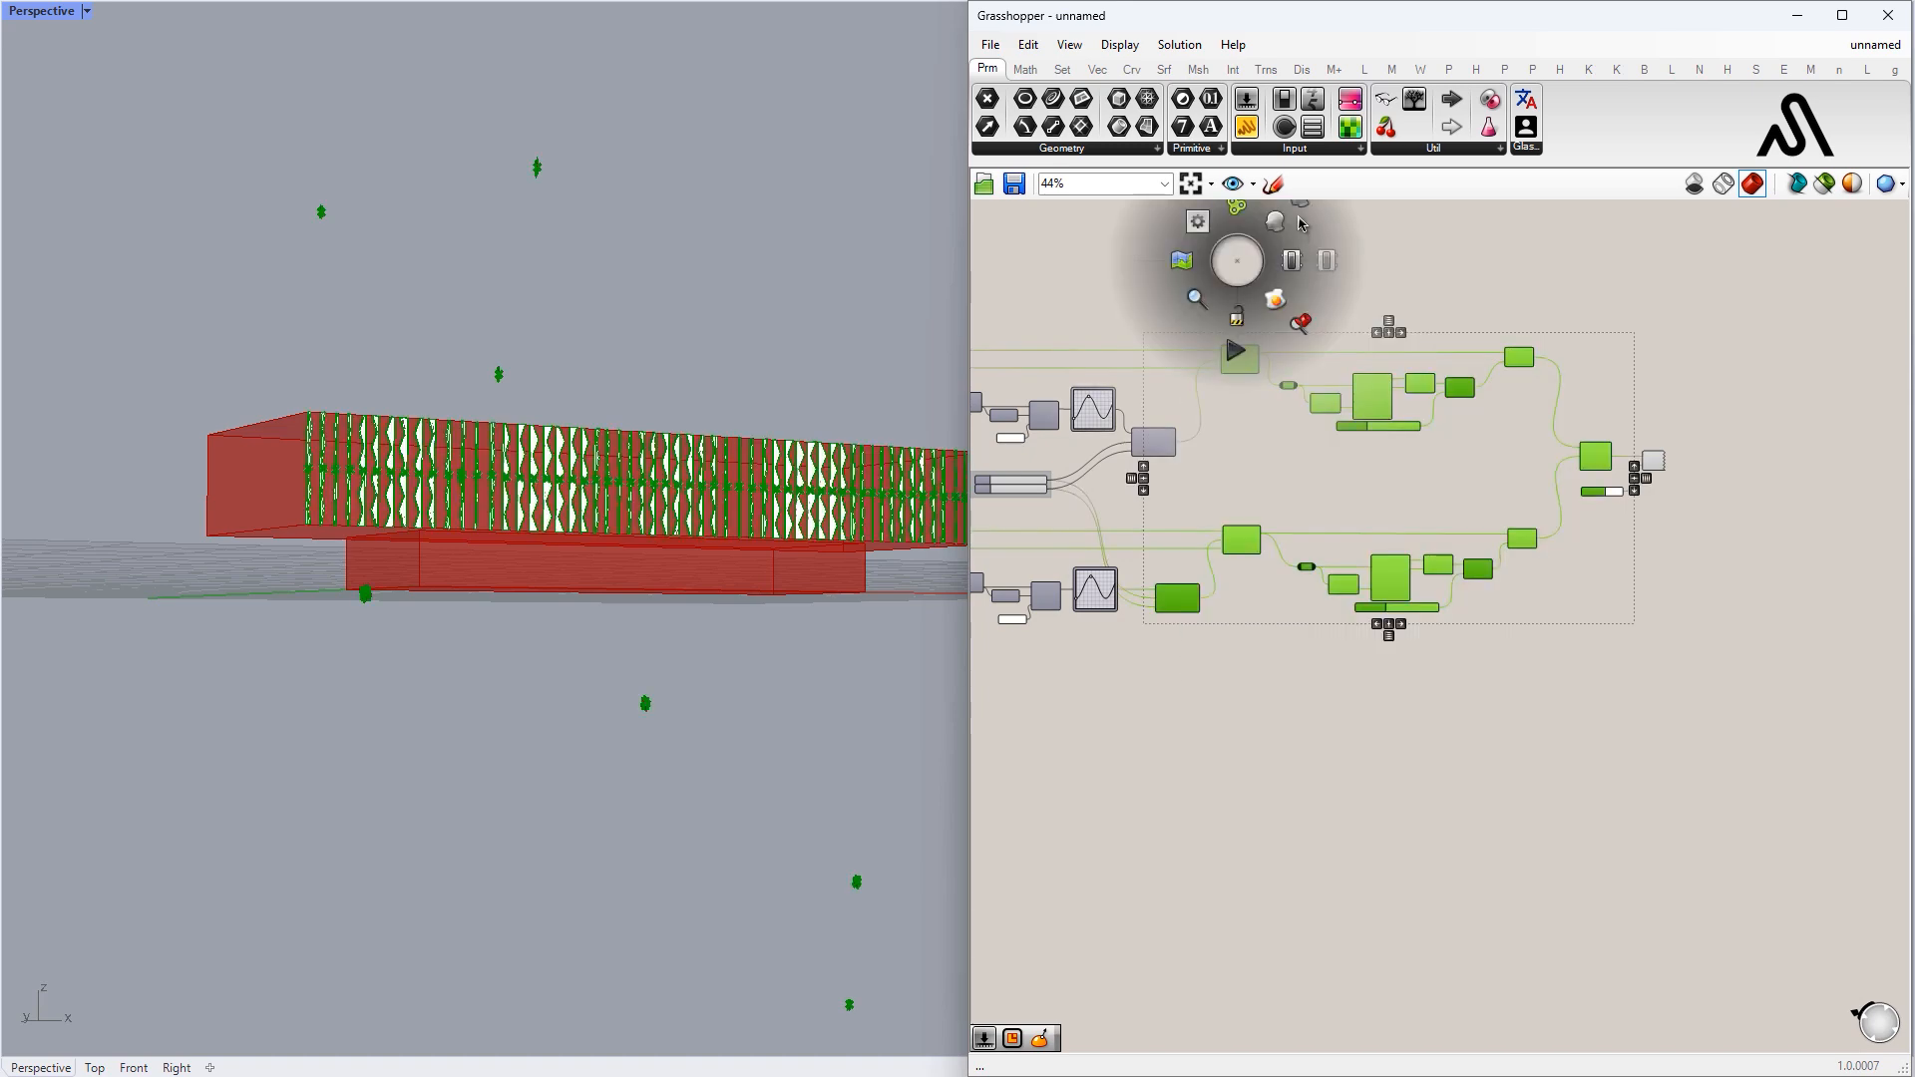
left_click(1303, 221)
left_click(1380, 513)
- Examine the white extruded fins on the facade from closer and different angles
scroll(1646, 449, "up", 5)
left_click(1681, 490)
right_click_drag(638, 468, 543, 477)
left_click(1188, 500)
right_click_drag(1188, 500, 1537, 428)
scroll(726, 510, "up", 4)
right_click_drag(726, 511, 783, 510)
scroll(1386, 478, "down", 4)
- Try several rotation ranges with the shared sliders, settling on min 15 and Max 60
right_click_drag(1360, 518, 1775, 523)
scroll(1338, 536, "up", 3)
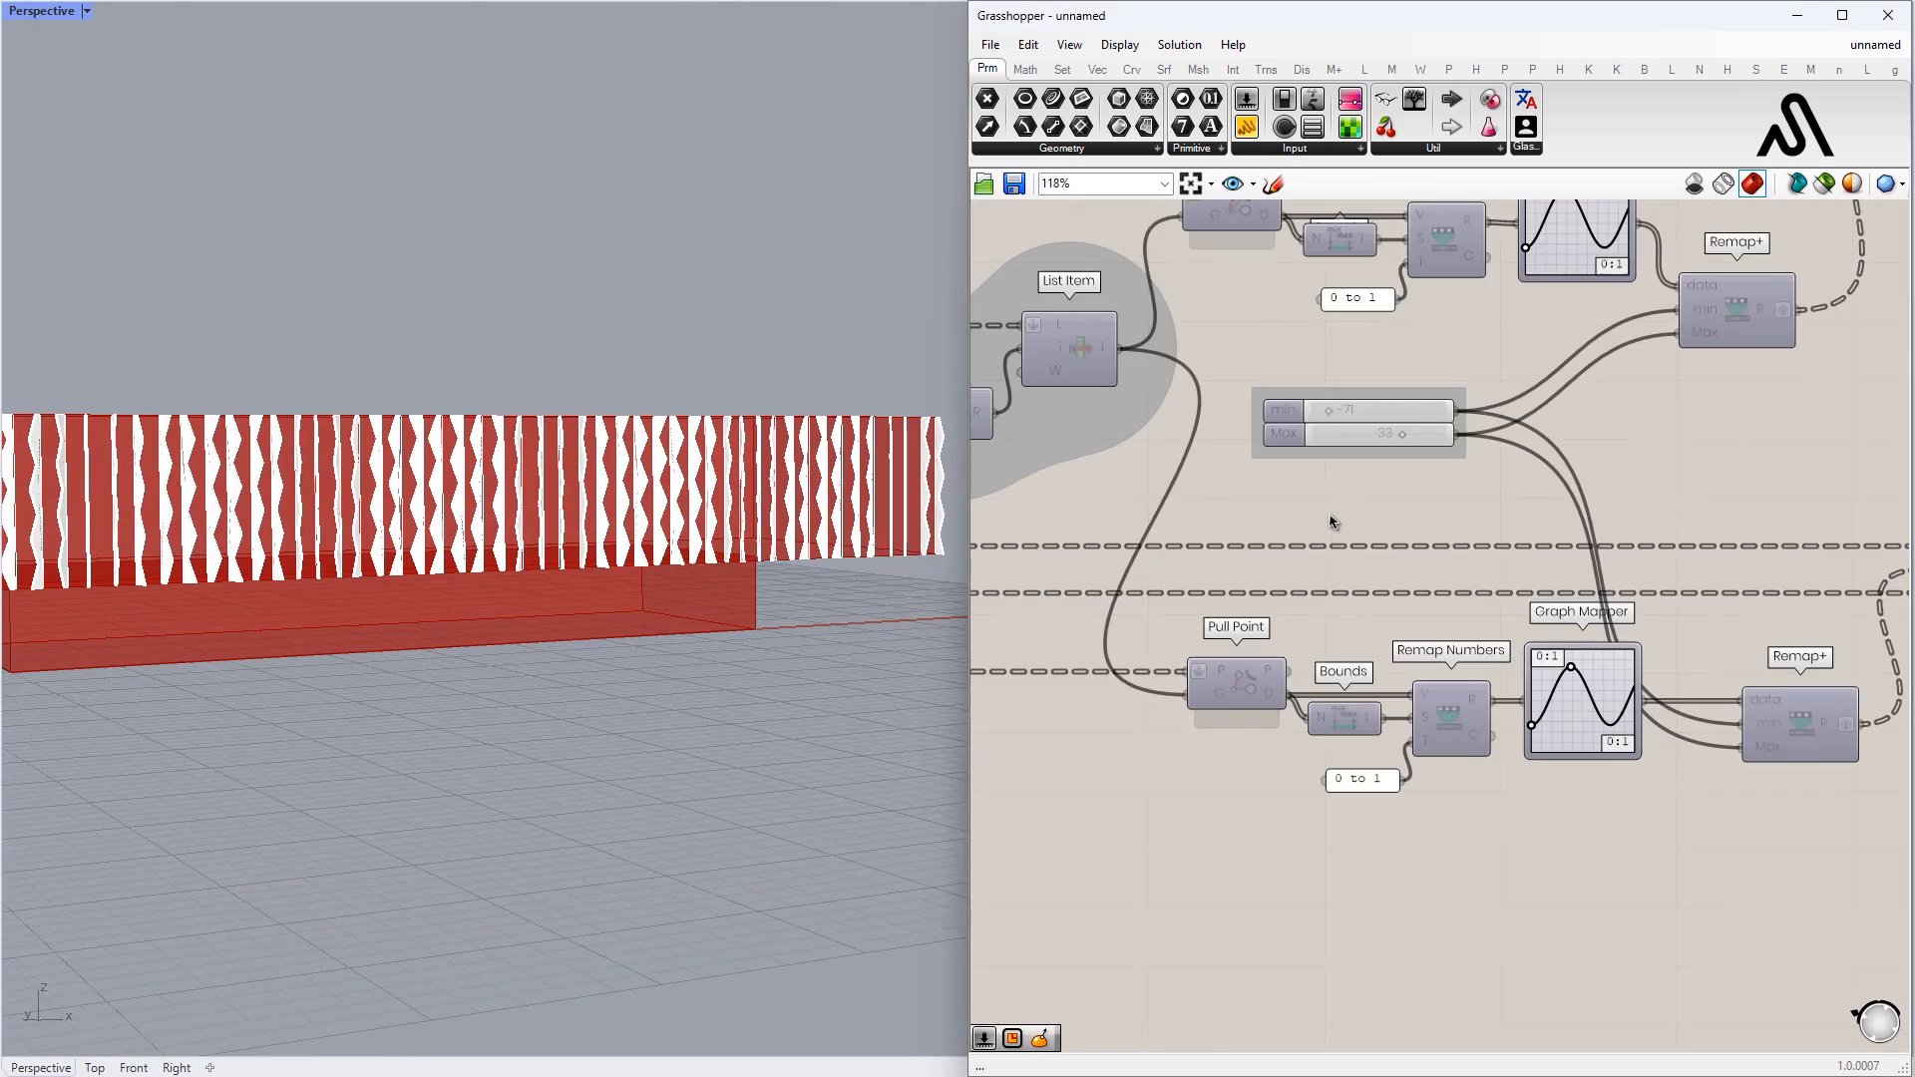
scroll(1344, 399, "up", 4)
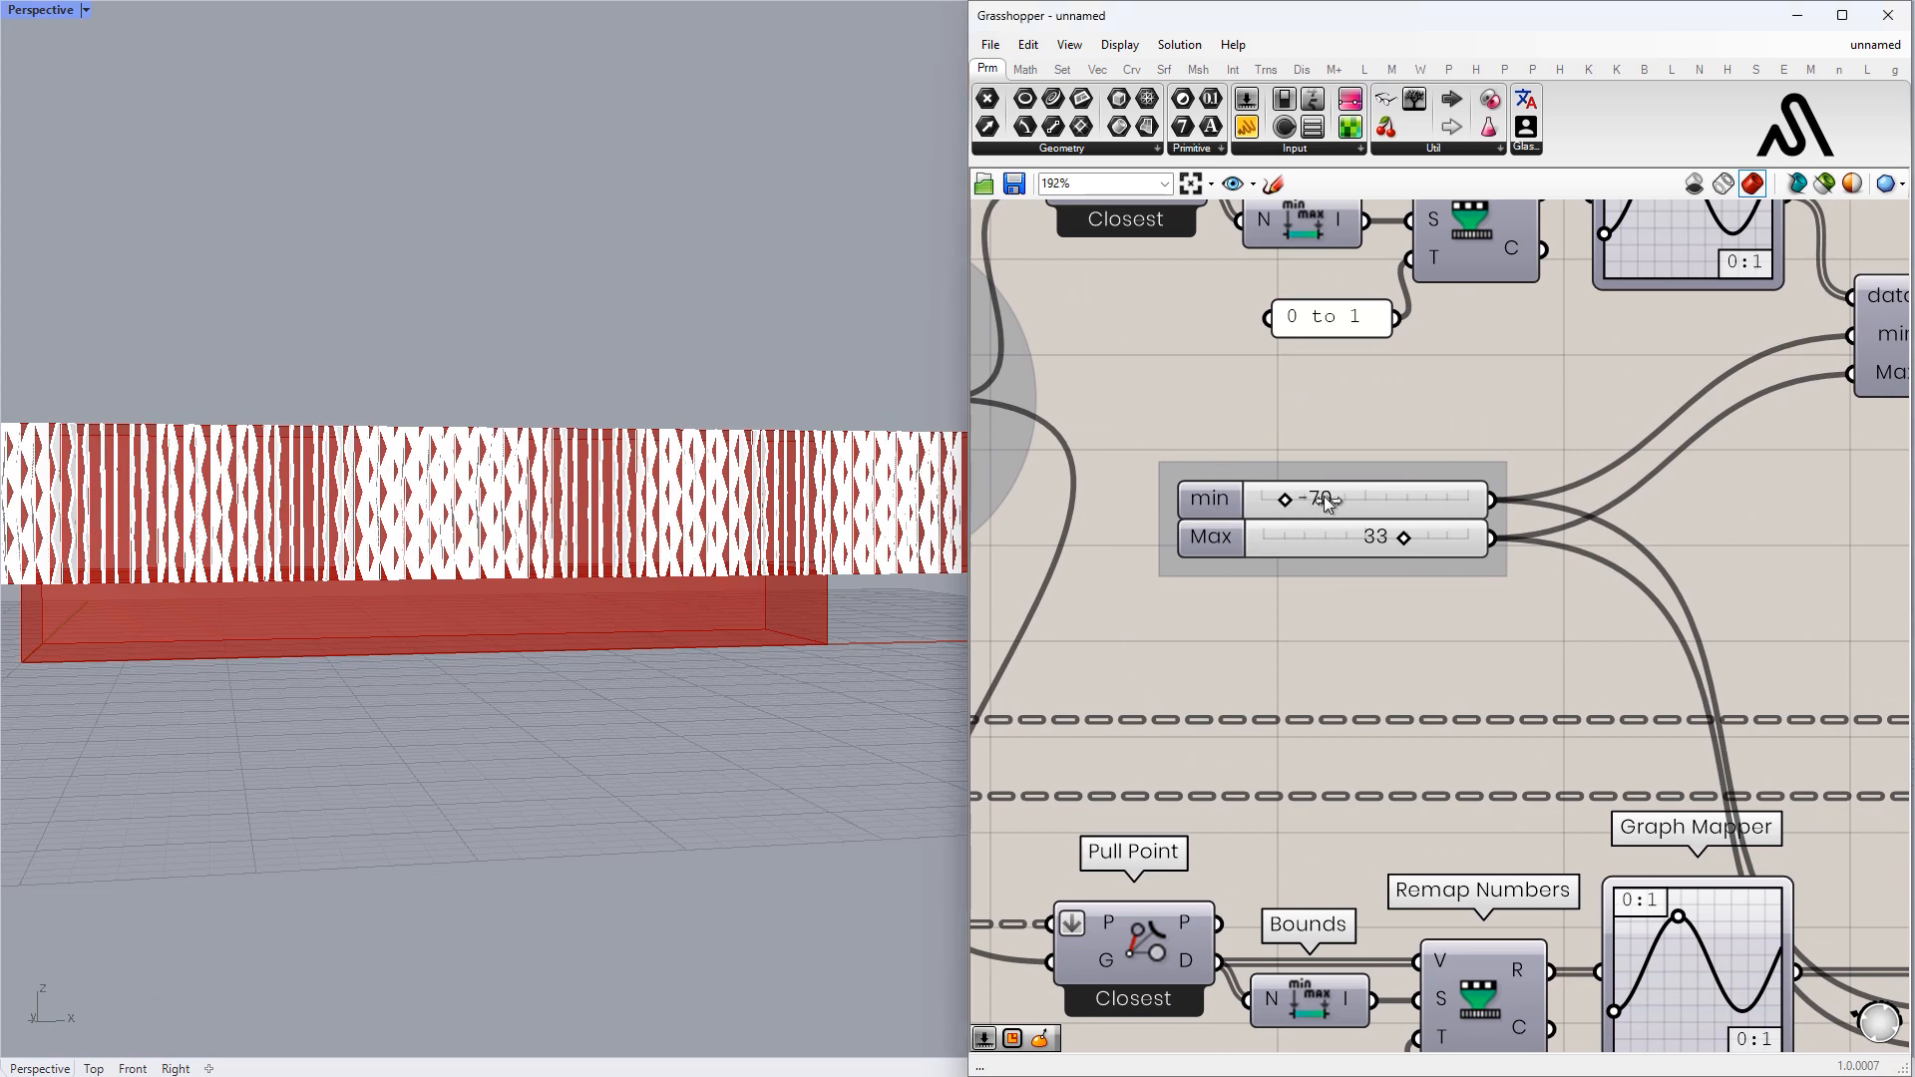
left_click_drag(1328, 502, 1416, 541)
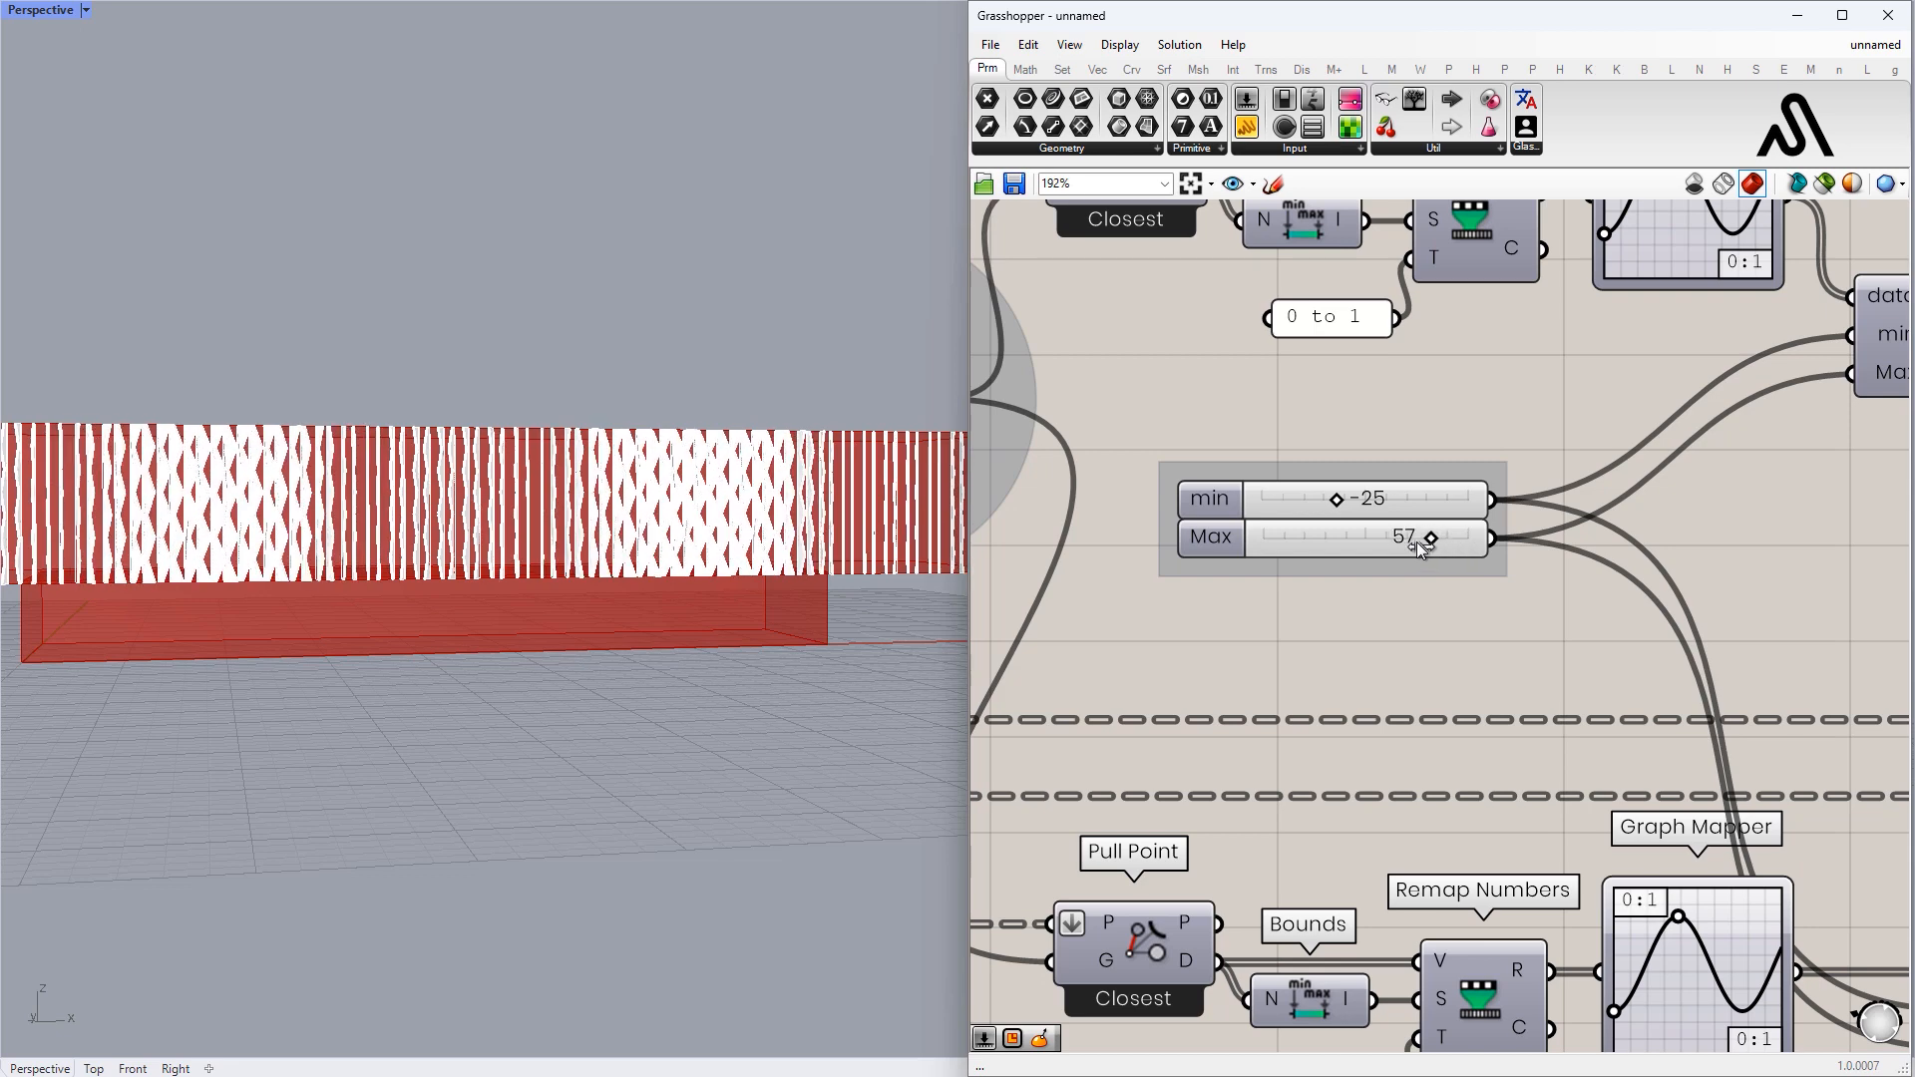
double_click(1407, 535)
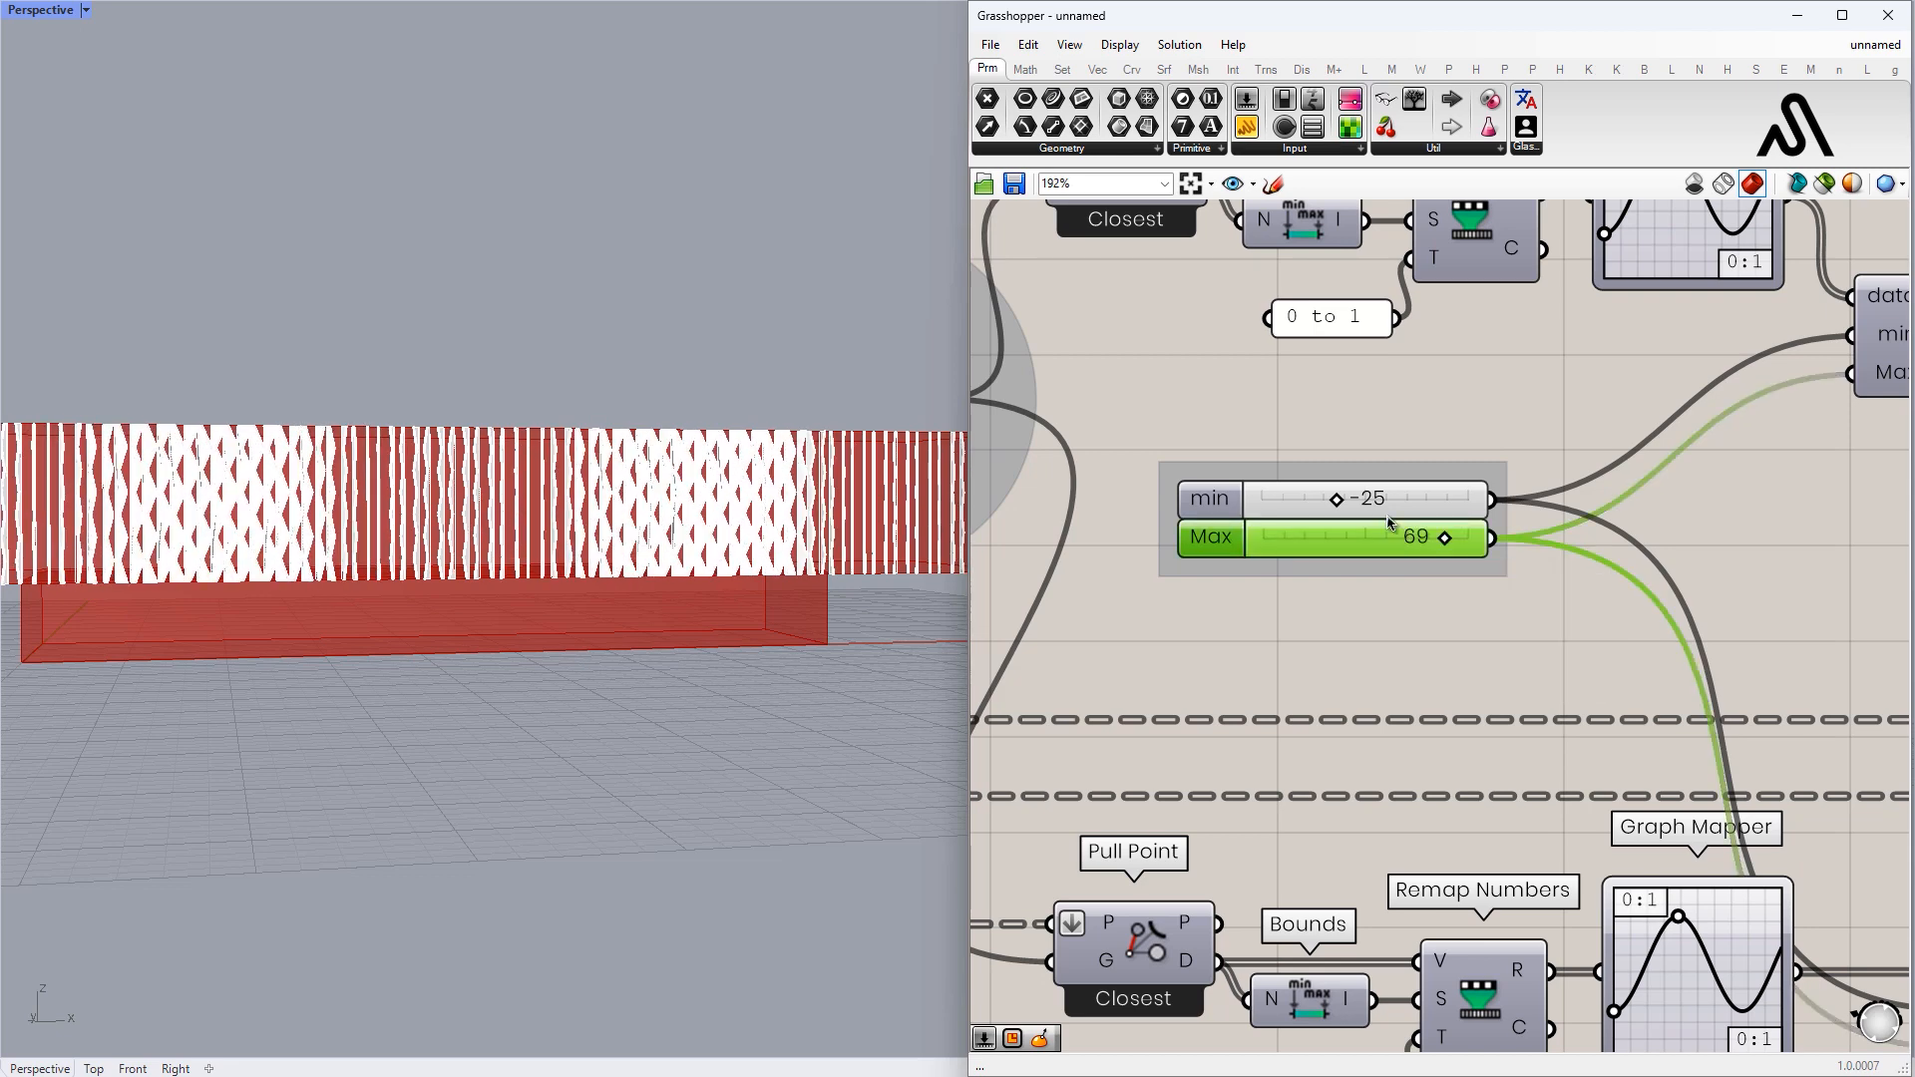
double_click(1349, 497)
double_click(1404, 536)
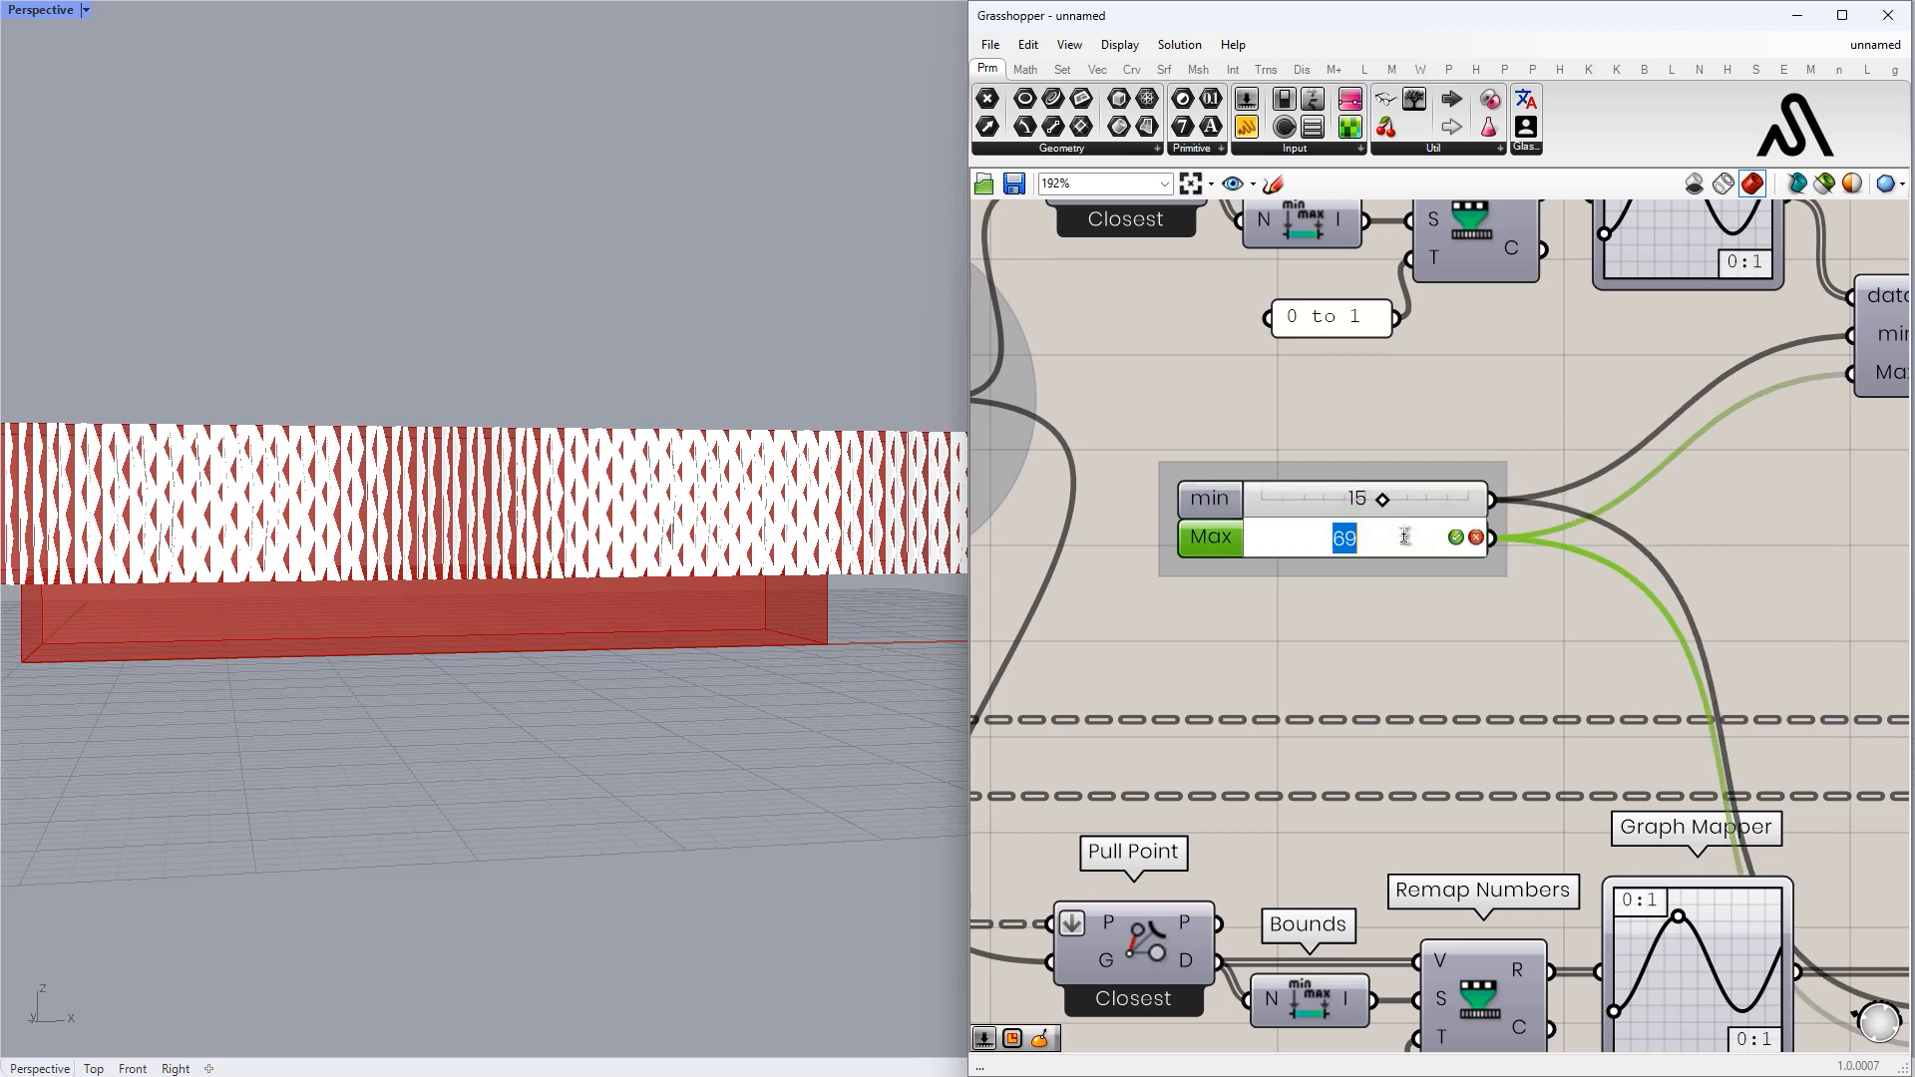
- Reshape the upper Graph Mapper's sine curve with its peak at the top and its start point slightly above the bottom
scroll(1446, 544, "down", 3)
scroll(1317, 399, "up", 5)
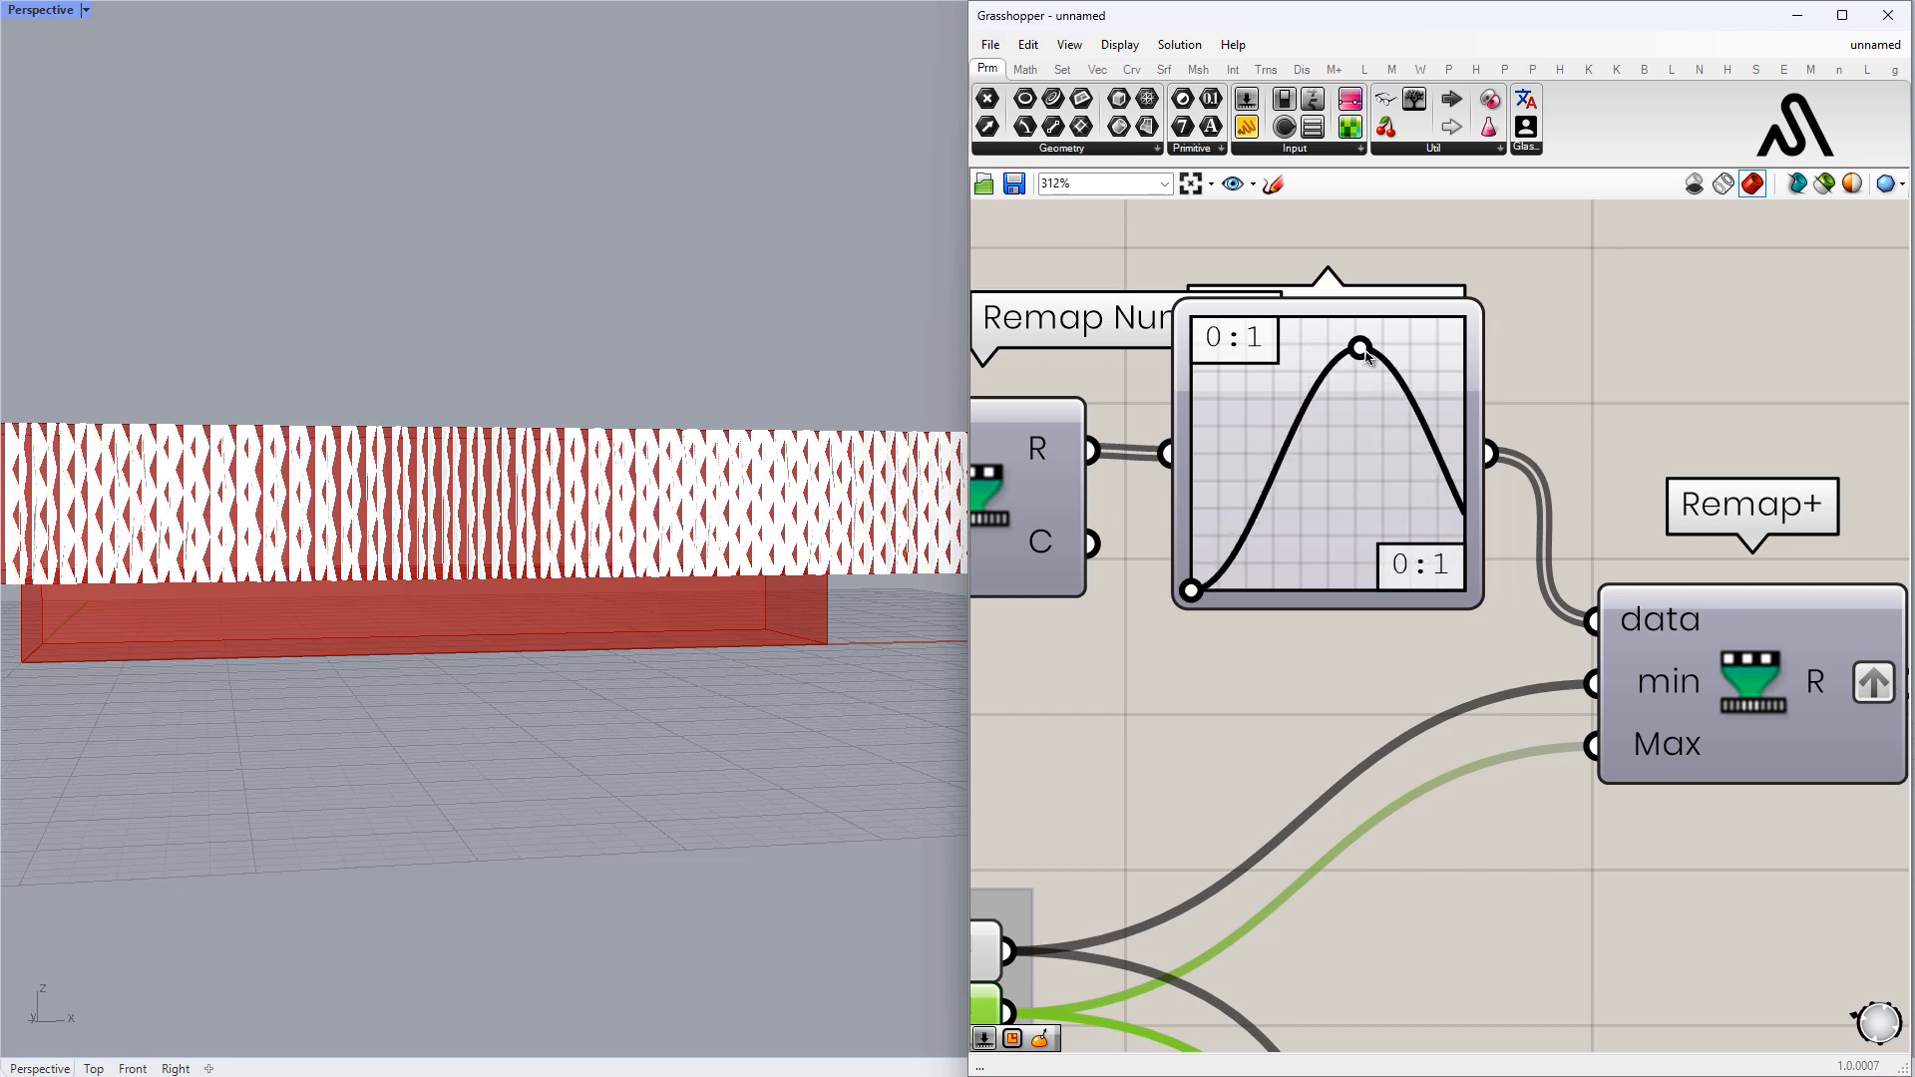
mouse_move(1295, 357)
left_mouse_down()
mouse_move(1222, 344)
mouse_move(1315, 371)
left_mouse_up()
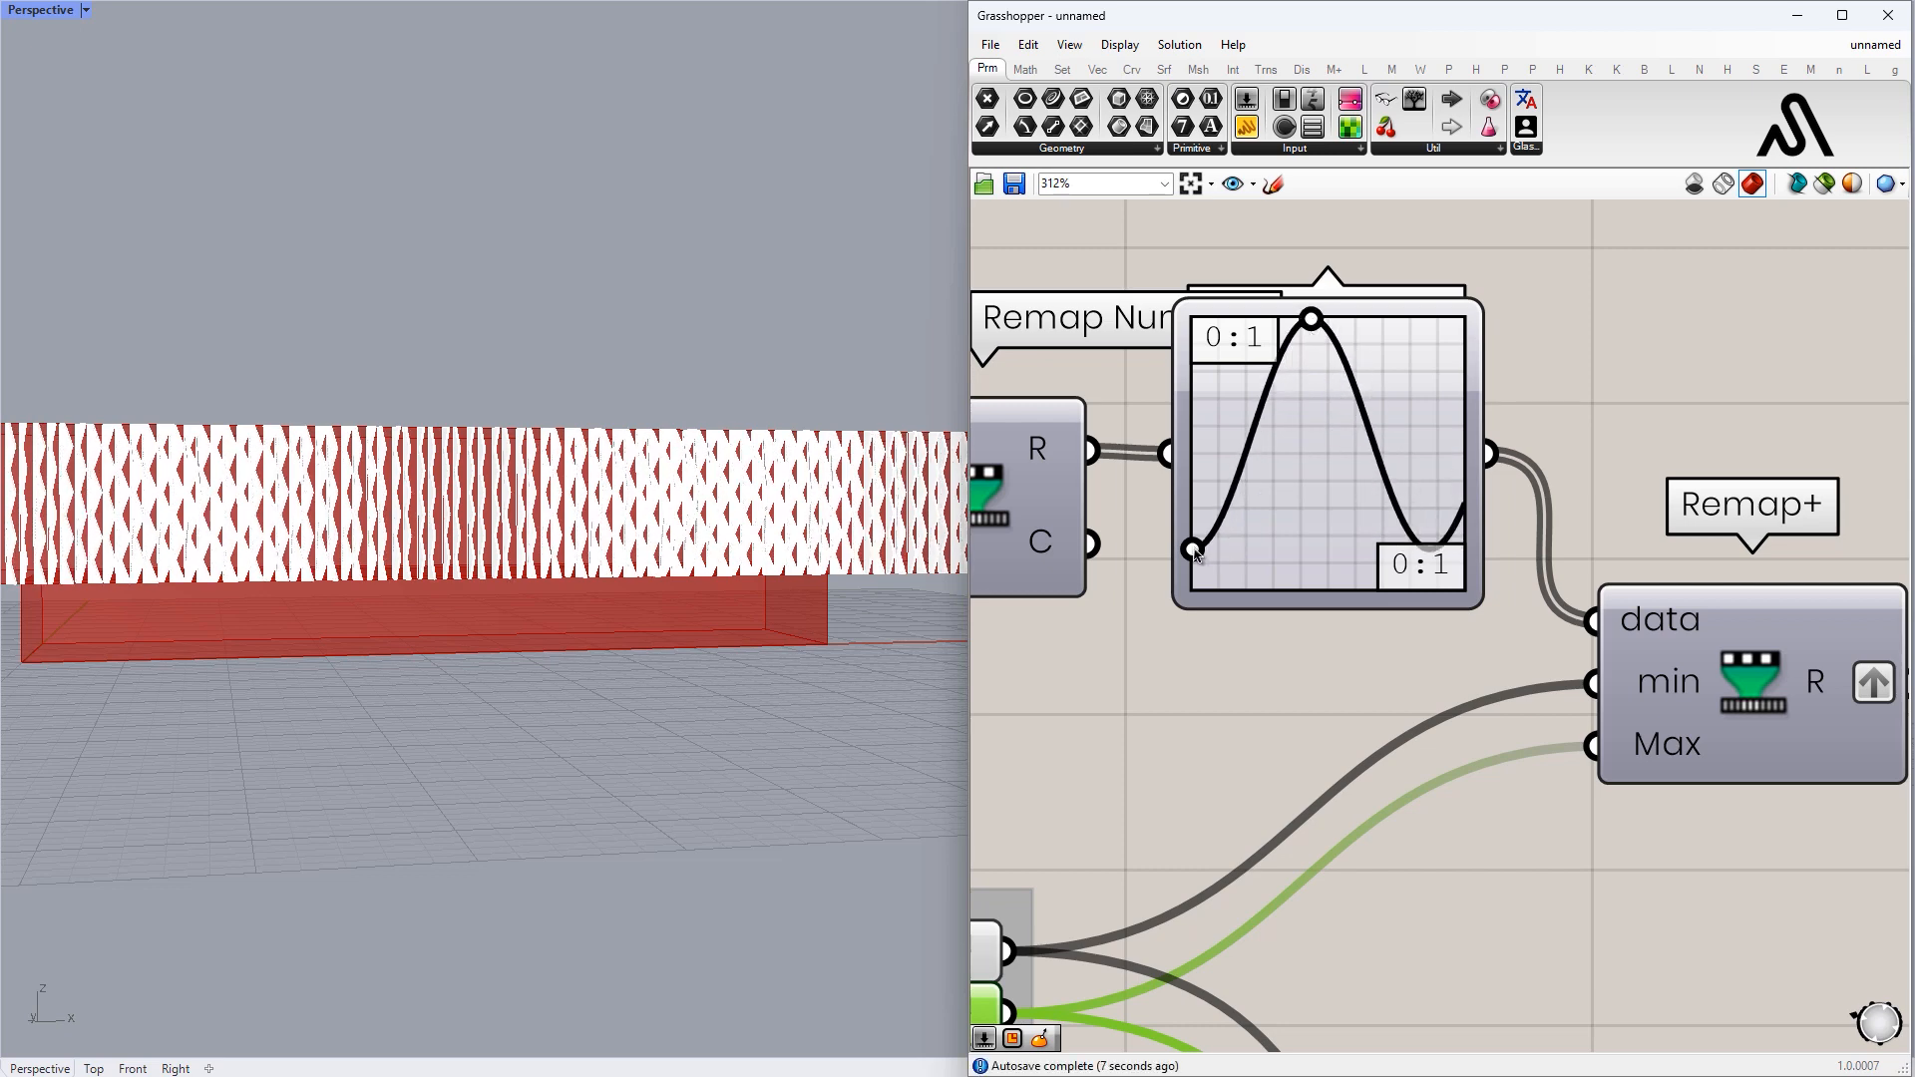
- Replace the lower Graph Mapper with a copy of the reshaped upper one, wired between Remap Numbers and the Remap+ data input
scroll(1273, 519, "down", 4)
left_click(1301, 500)
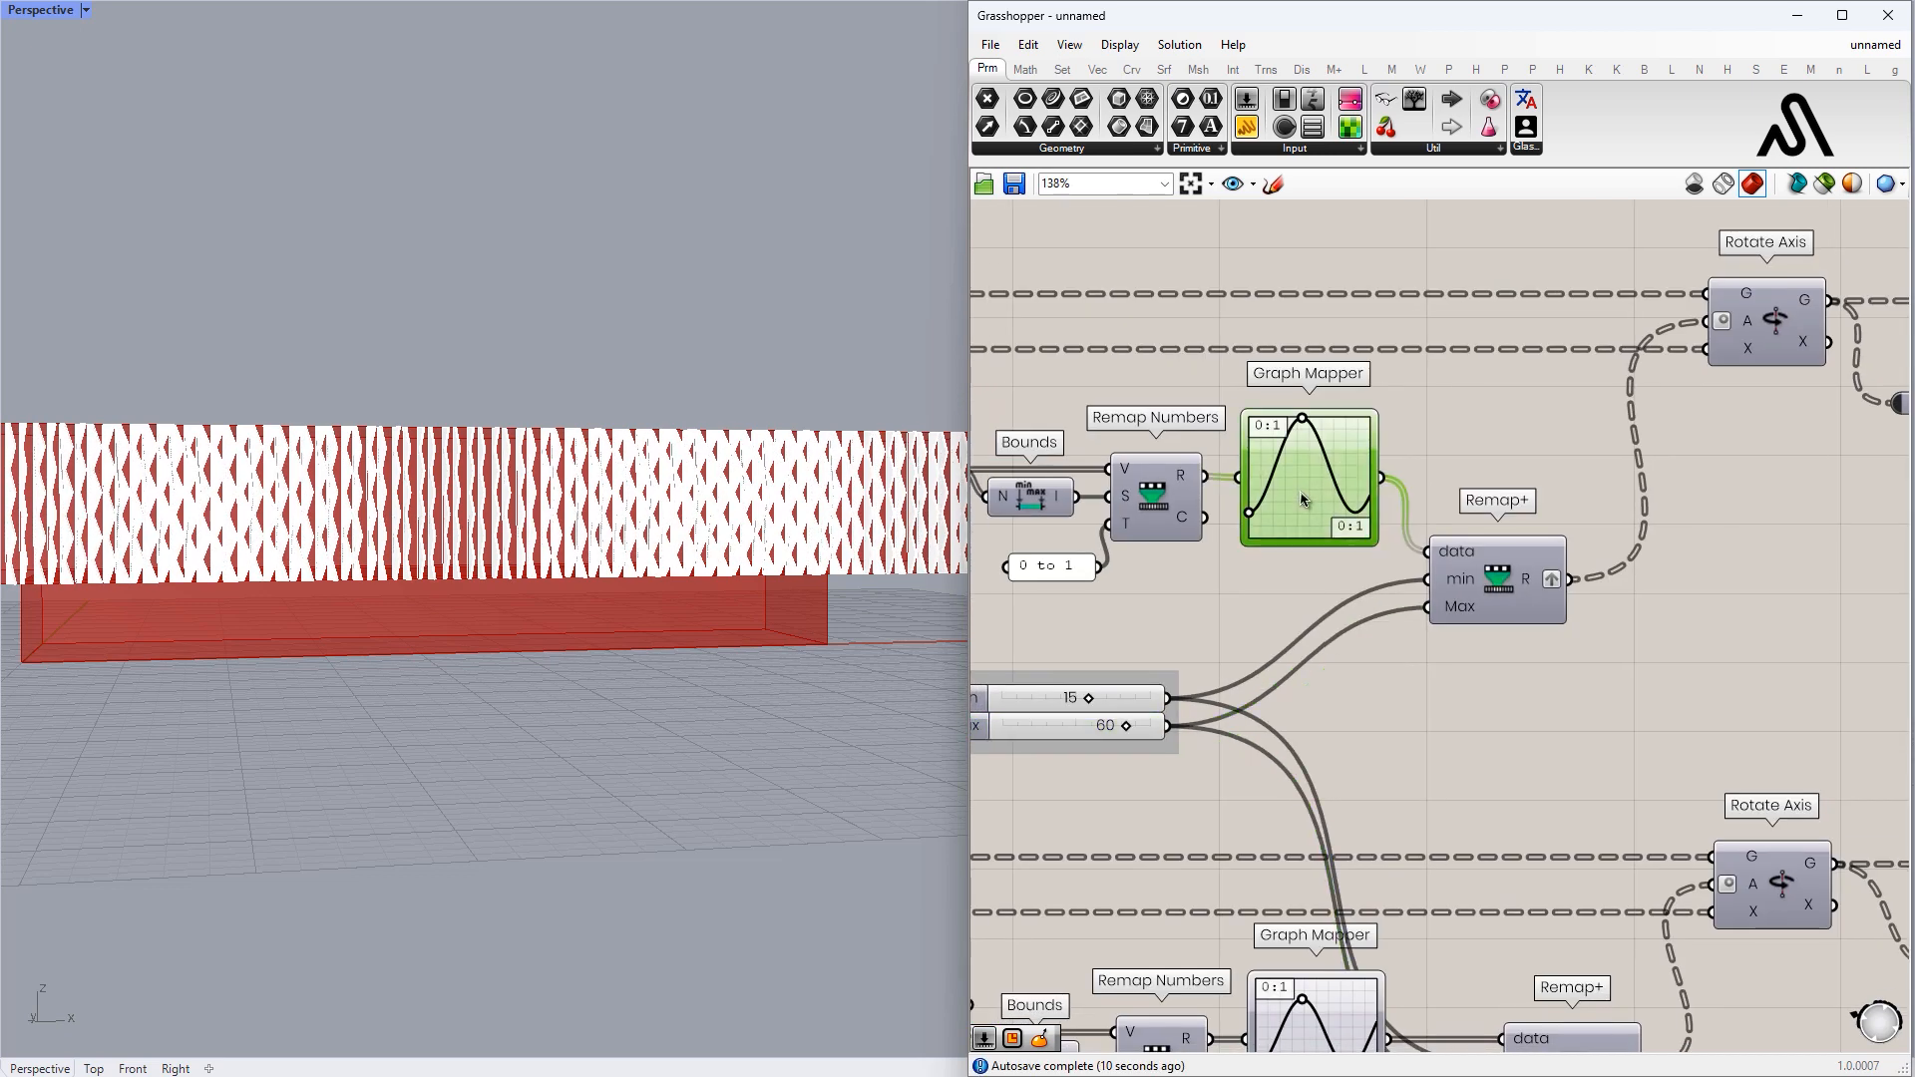
scroll(1297, 504, "down", 2)
right_click_drag(1296, 503, 1276, 370)
left_click_drag(1275, 370, 1373, 694, "alt")
scroll(1372, 693, "up", 3)
right_click_drag(1372, 693, 1454, 529)
left_click_drag(1496, 507, 1432, 529)
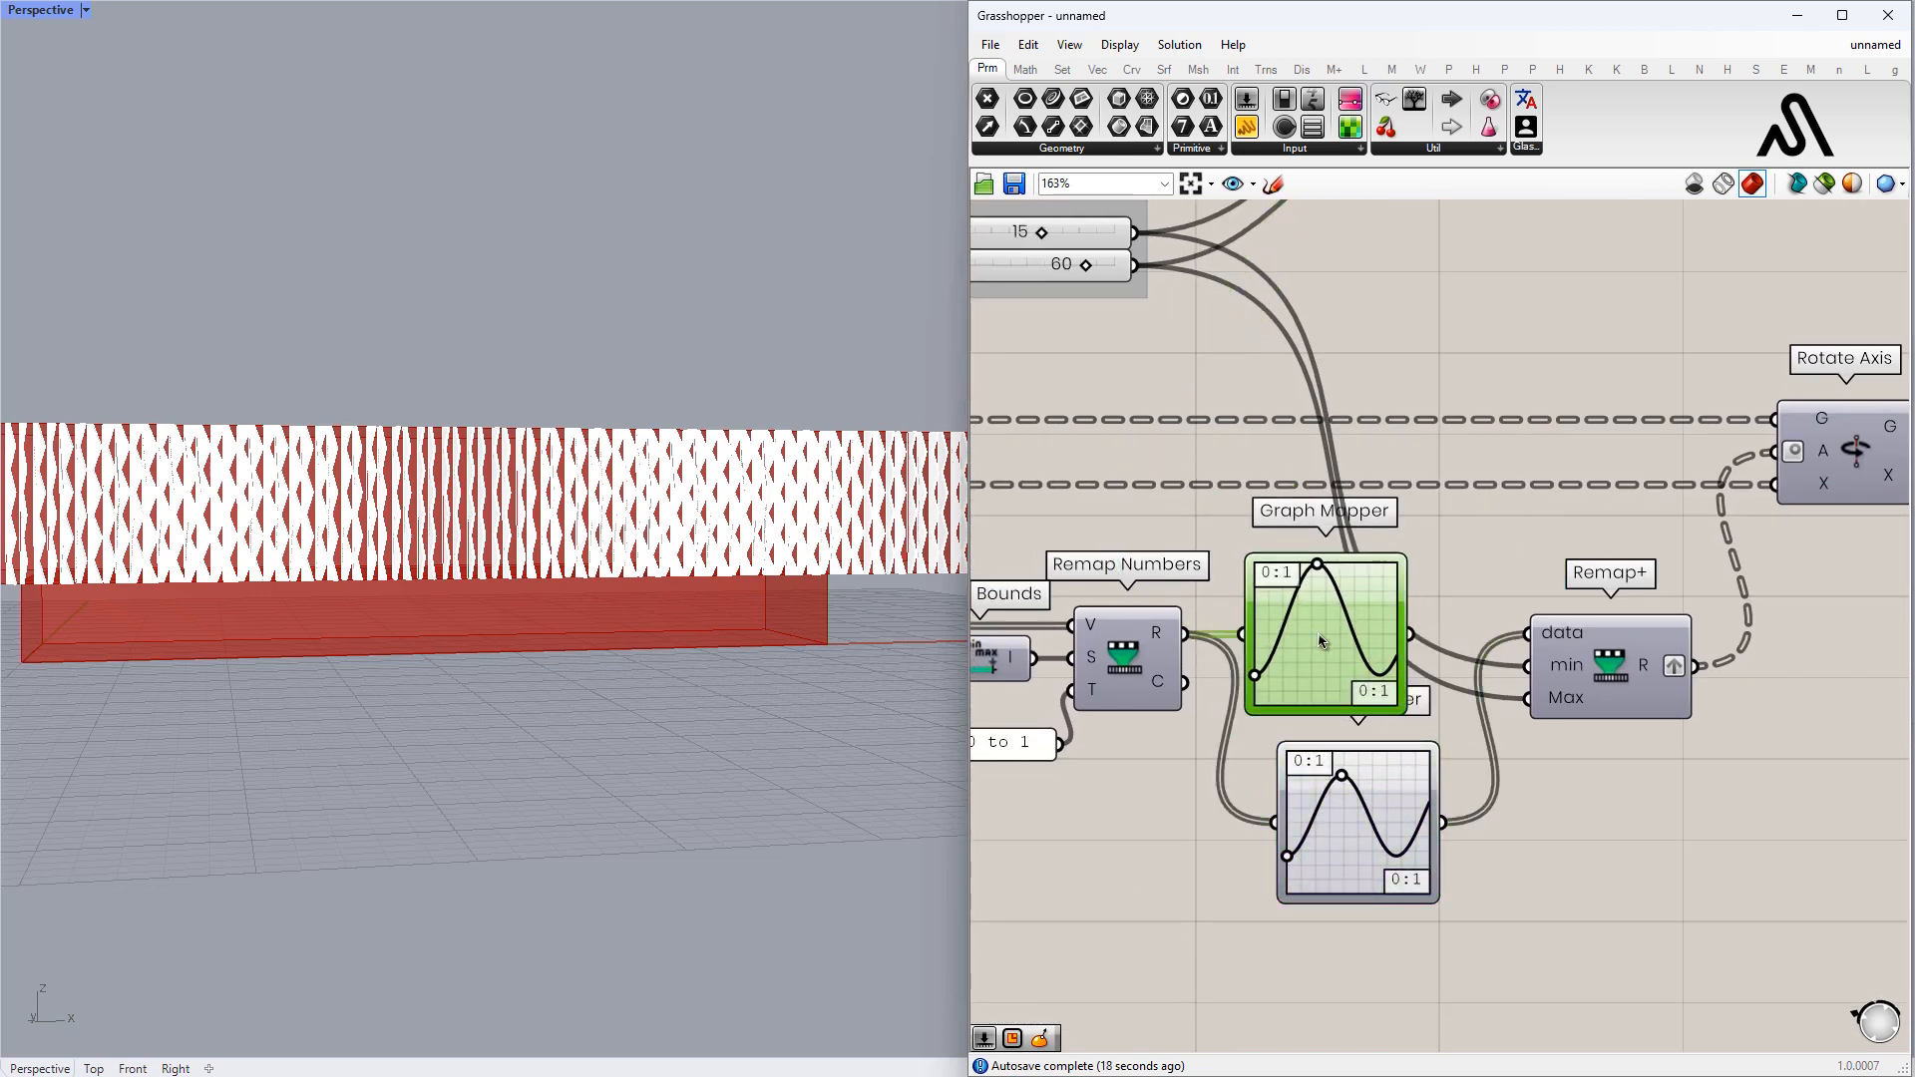
right_click_drag(1517, 640, 1505, 532)
left_click_drag(1474, 838, 1282, 728)
- Bake the first Box Rectangle, the lower box with height 4.2, into the Rhino model
scroll(1269, 723, "down", 5)
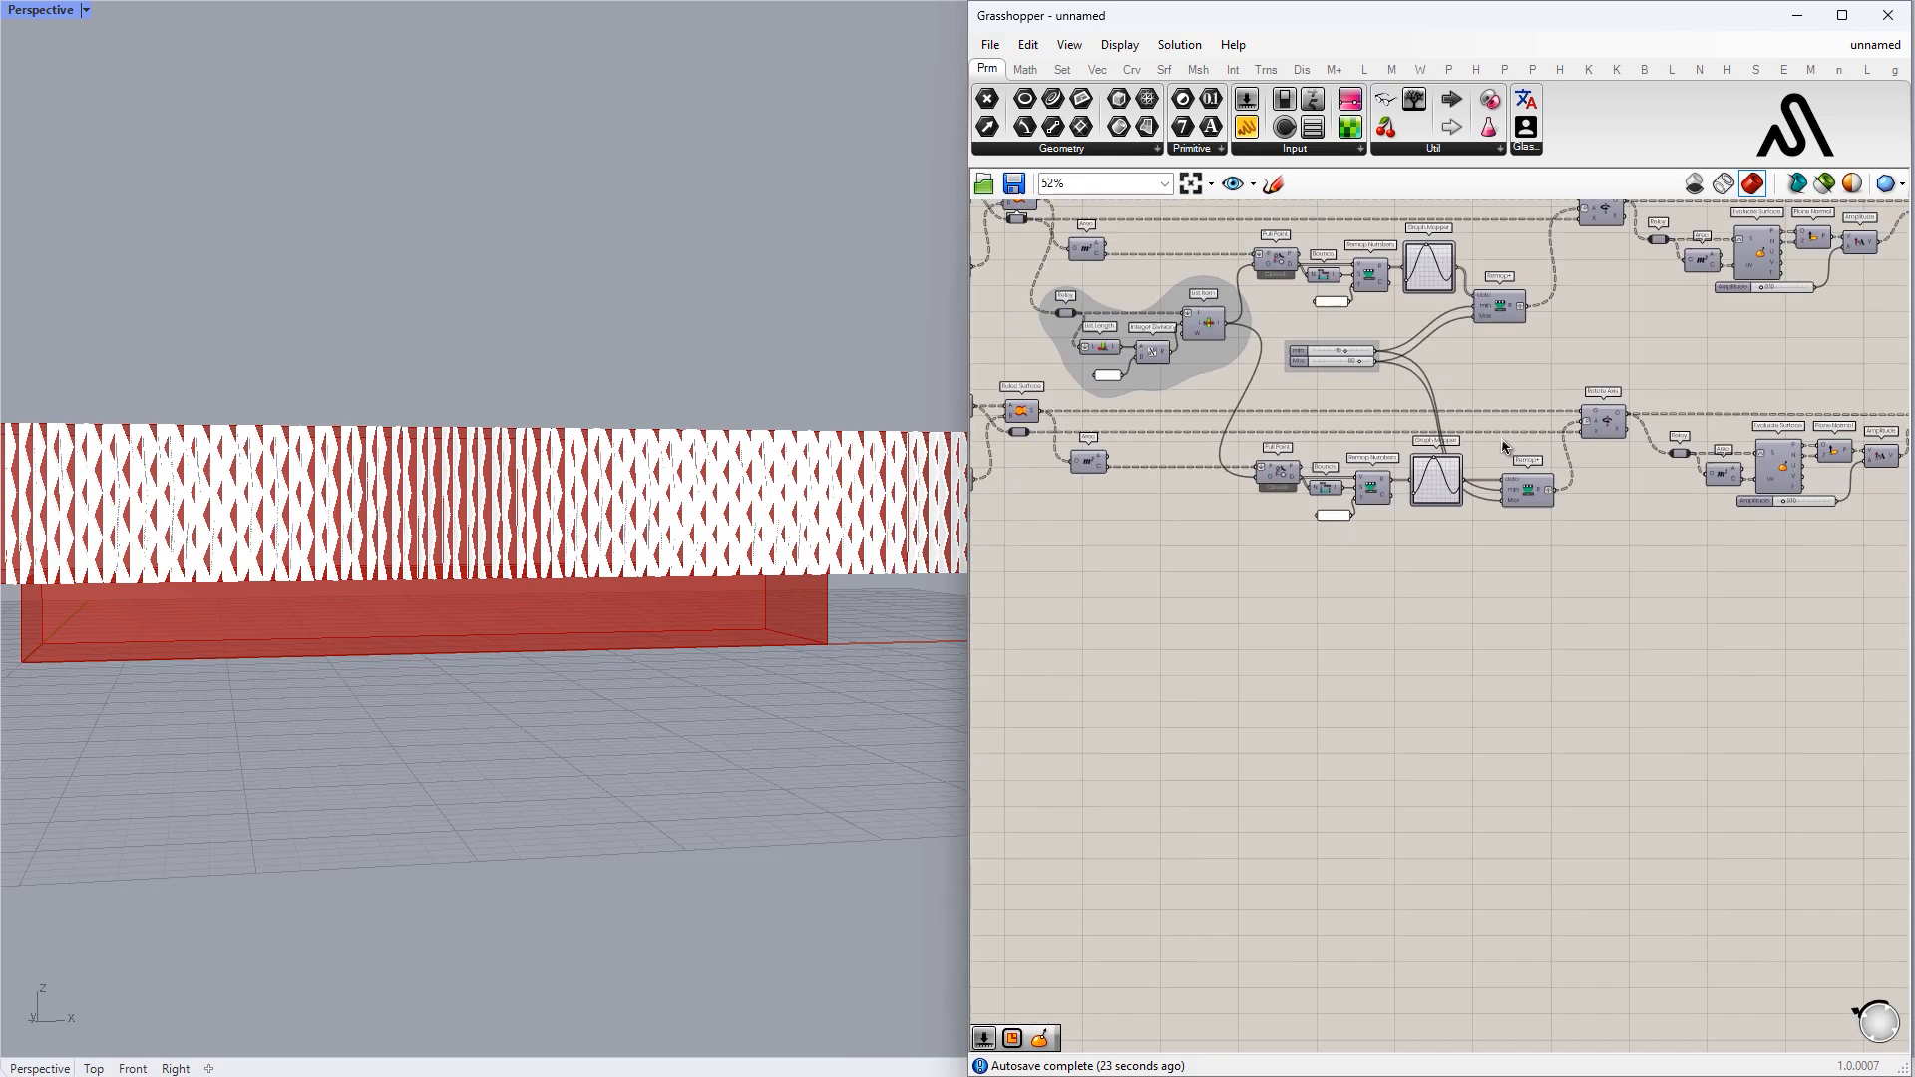
scroll(1249, 452, "up", 5)
left_click(1250, 451)
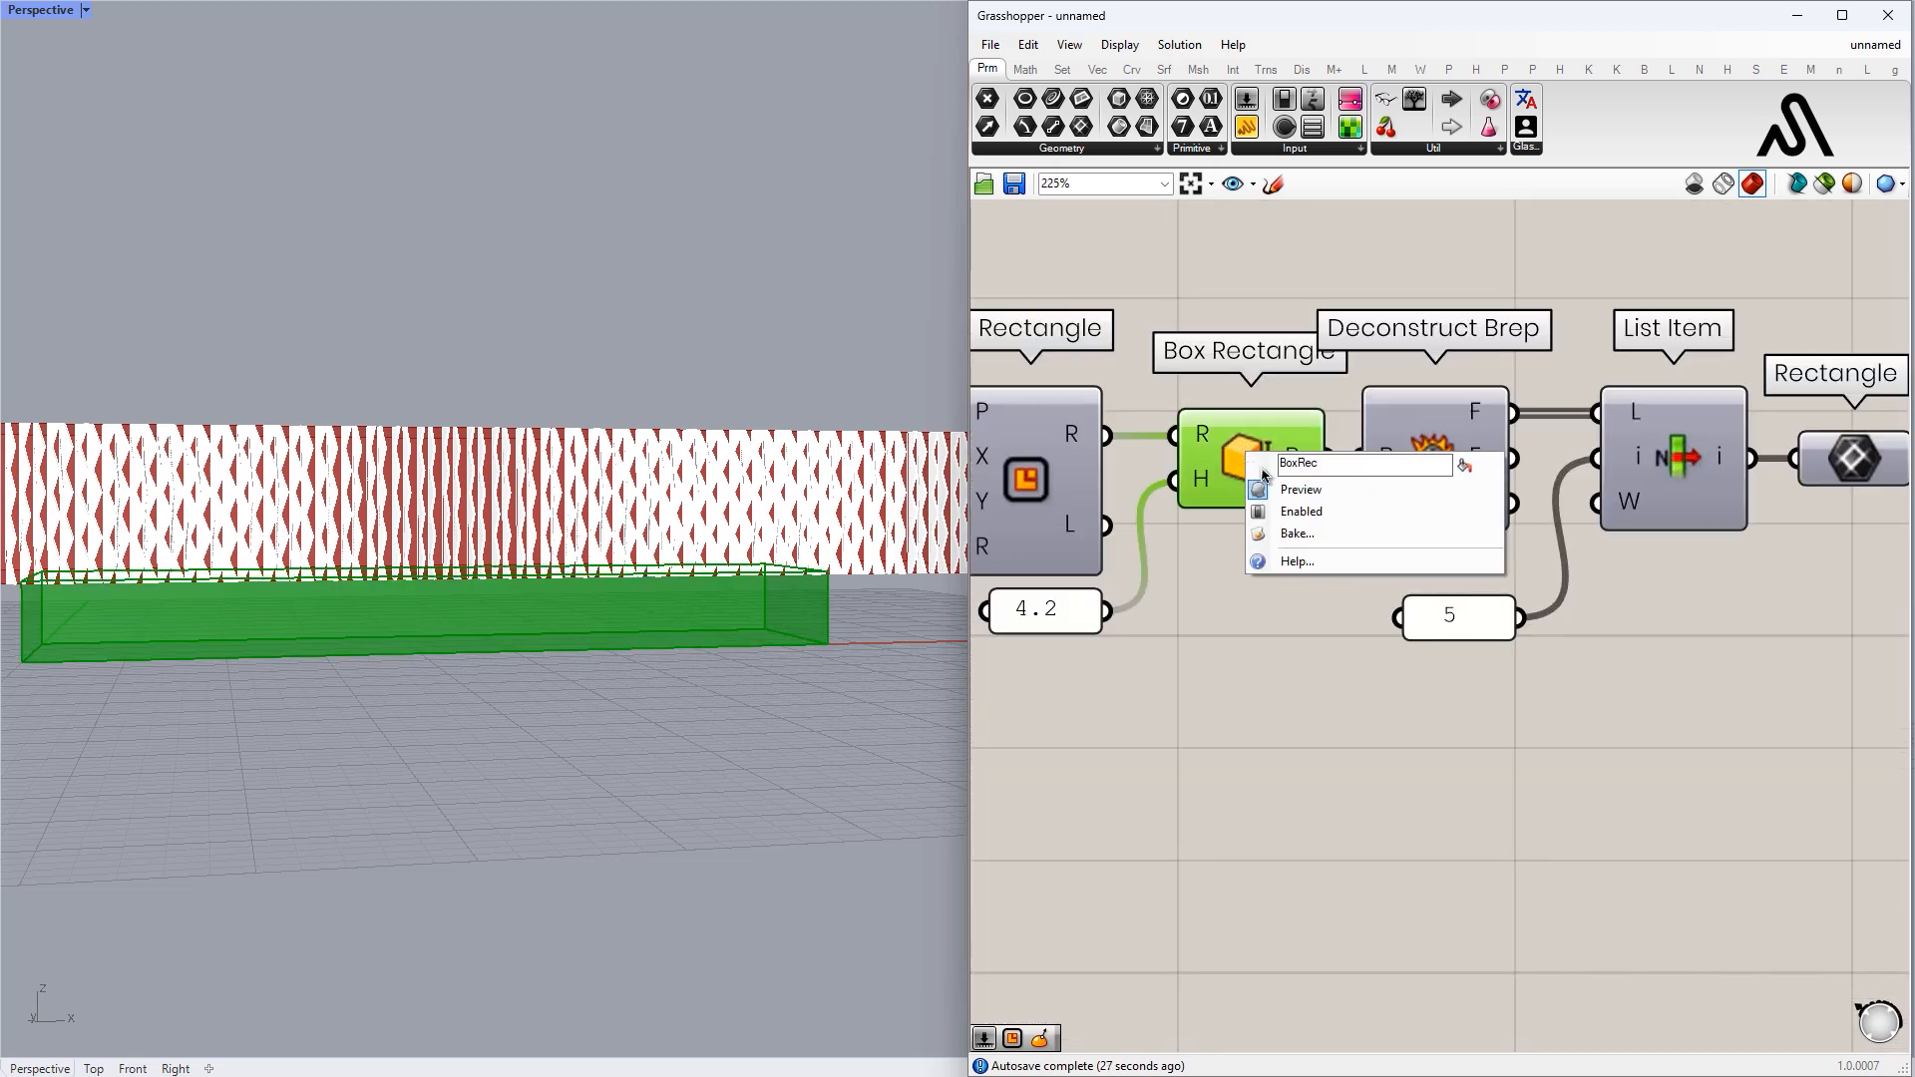
left_click(1292, 533)
left_click(1305, 724)
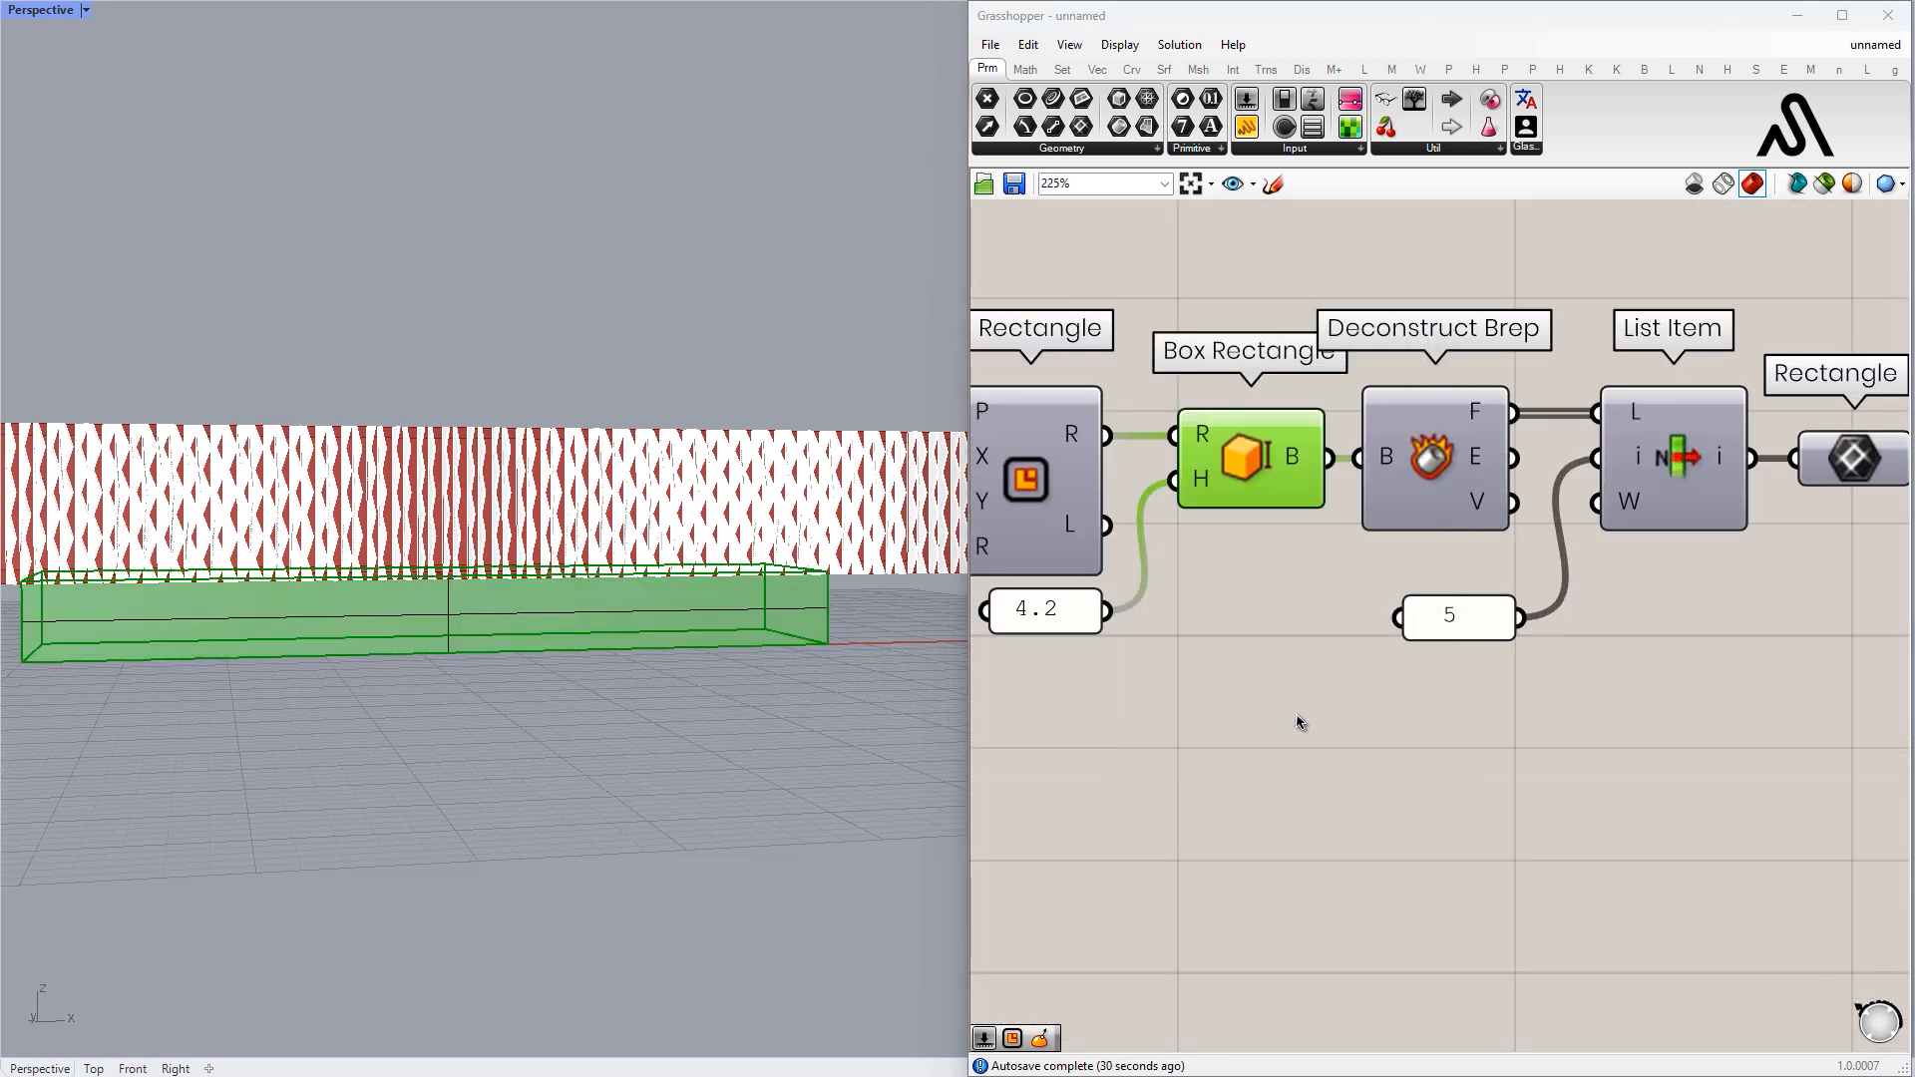
left_click(1360, 534)
- Bake the second Box Rectangle, the scaled upper box with height 8, into the Rhino model
scroll(1200, 491, "down", 5)
left_click_drag(1475, 673, 1313, 542)
right_click_drag(1765, 495, 1519, 475)
right_click(1520, 476)
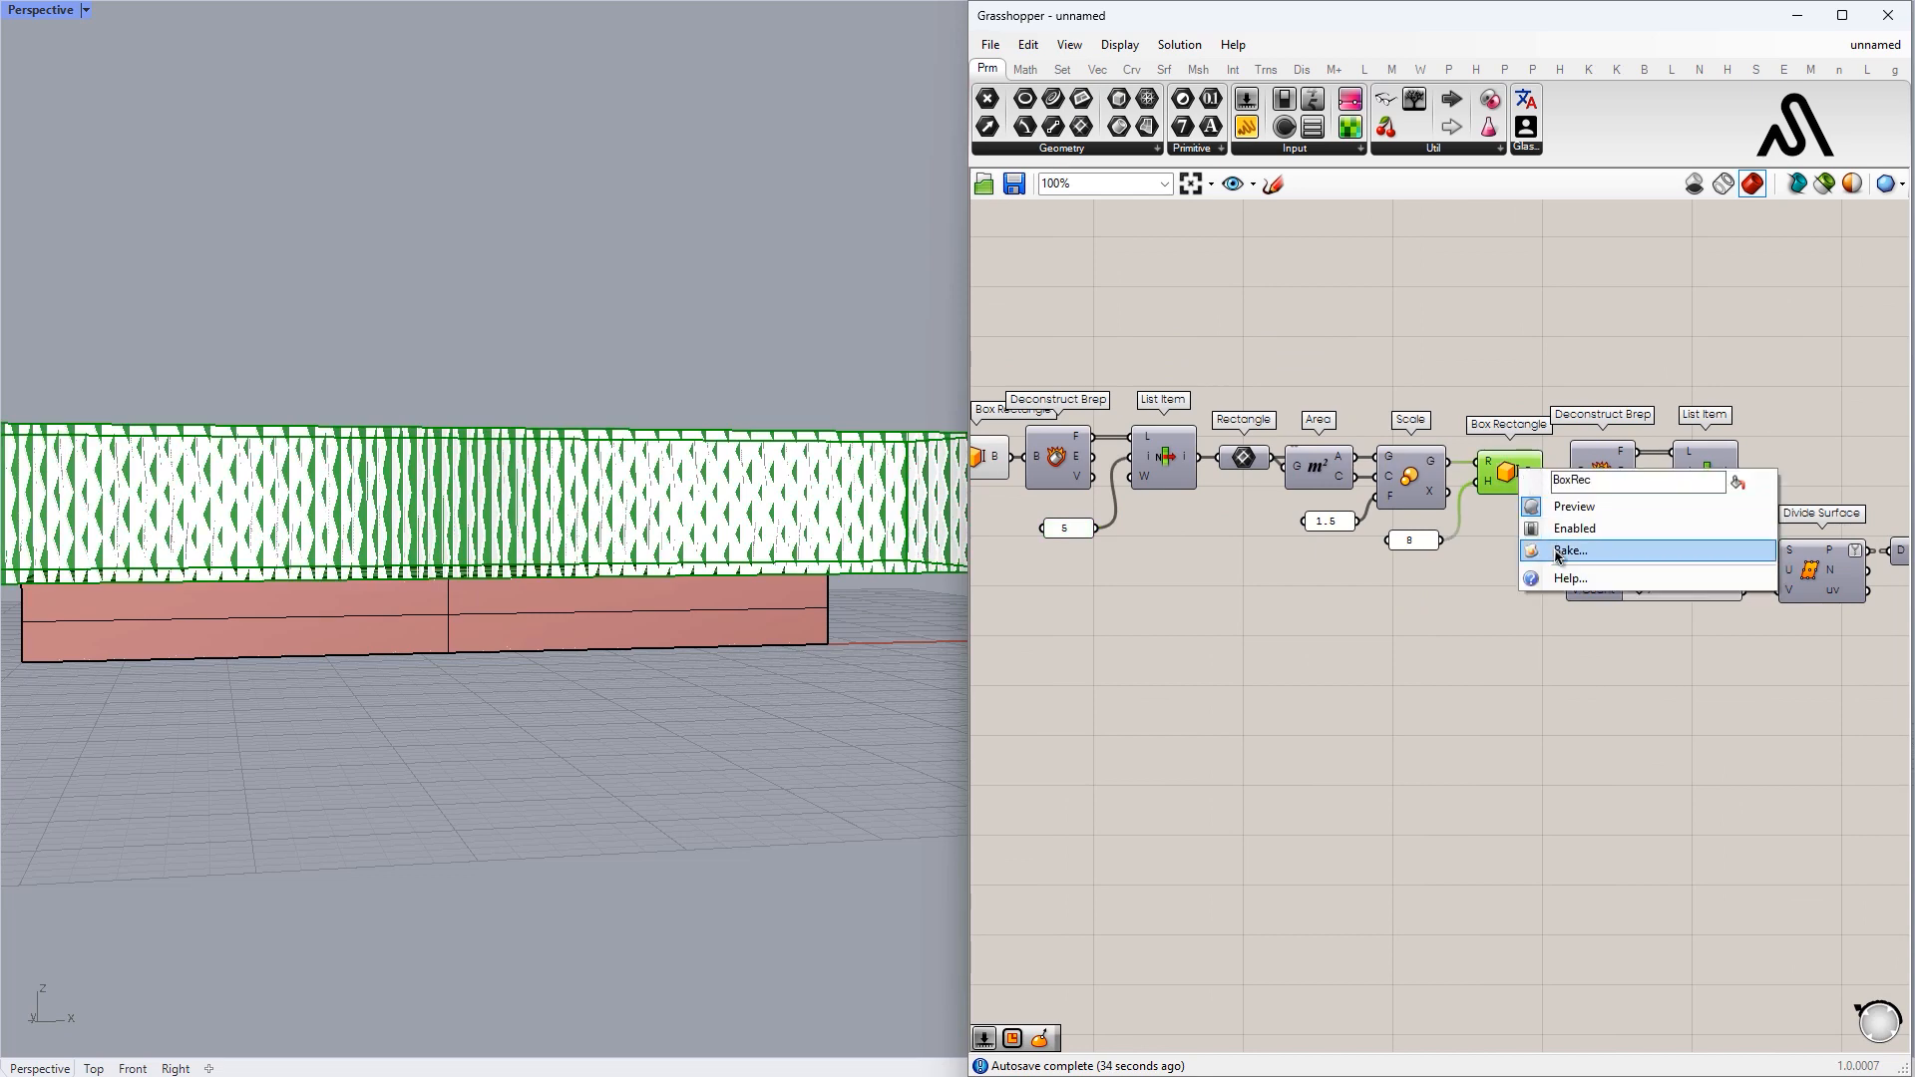
left_click(1562, 555)
left_click(1582, 742)
left_click(1349, 619)
- Turn off the preview of the box components from the first Box Rectangle through the second one
right_click_drag(1344, 617, 1491, 618)
left_click_drag(1816, 769, 1113, 359)
middle_click(1119, 343)
left_click(1178, 279)
left_click(1474, 314)
- Switch the Perspective viewport to a rendered display and examine the fin facade up close from different angles
left_click(86, 9)
left_click(64, 128)
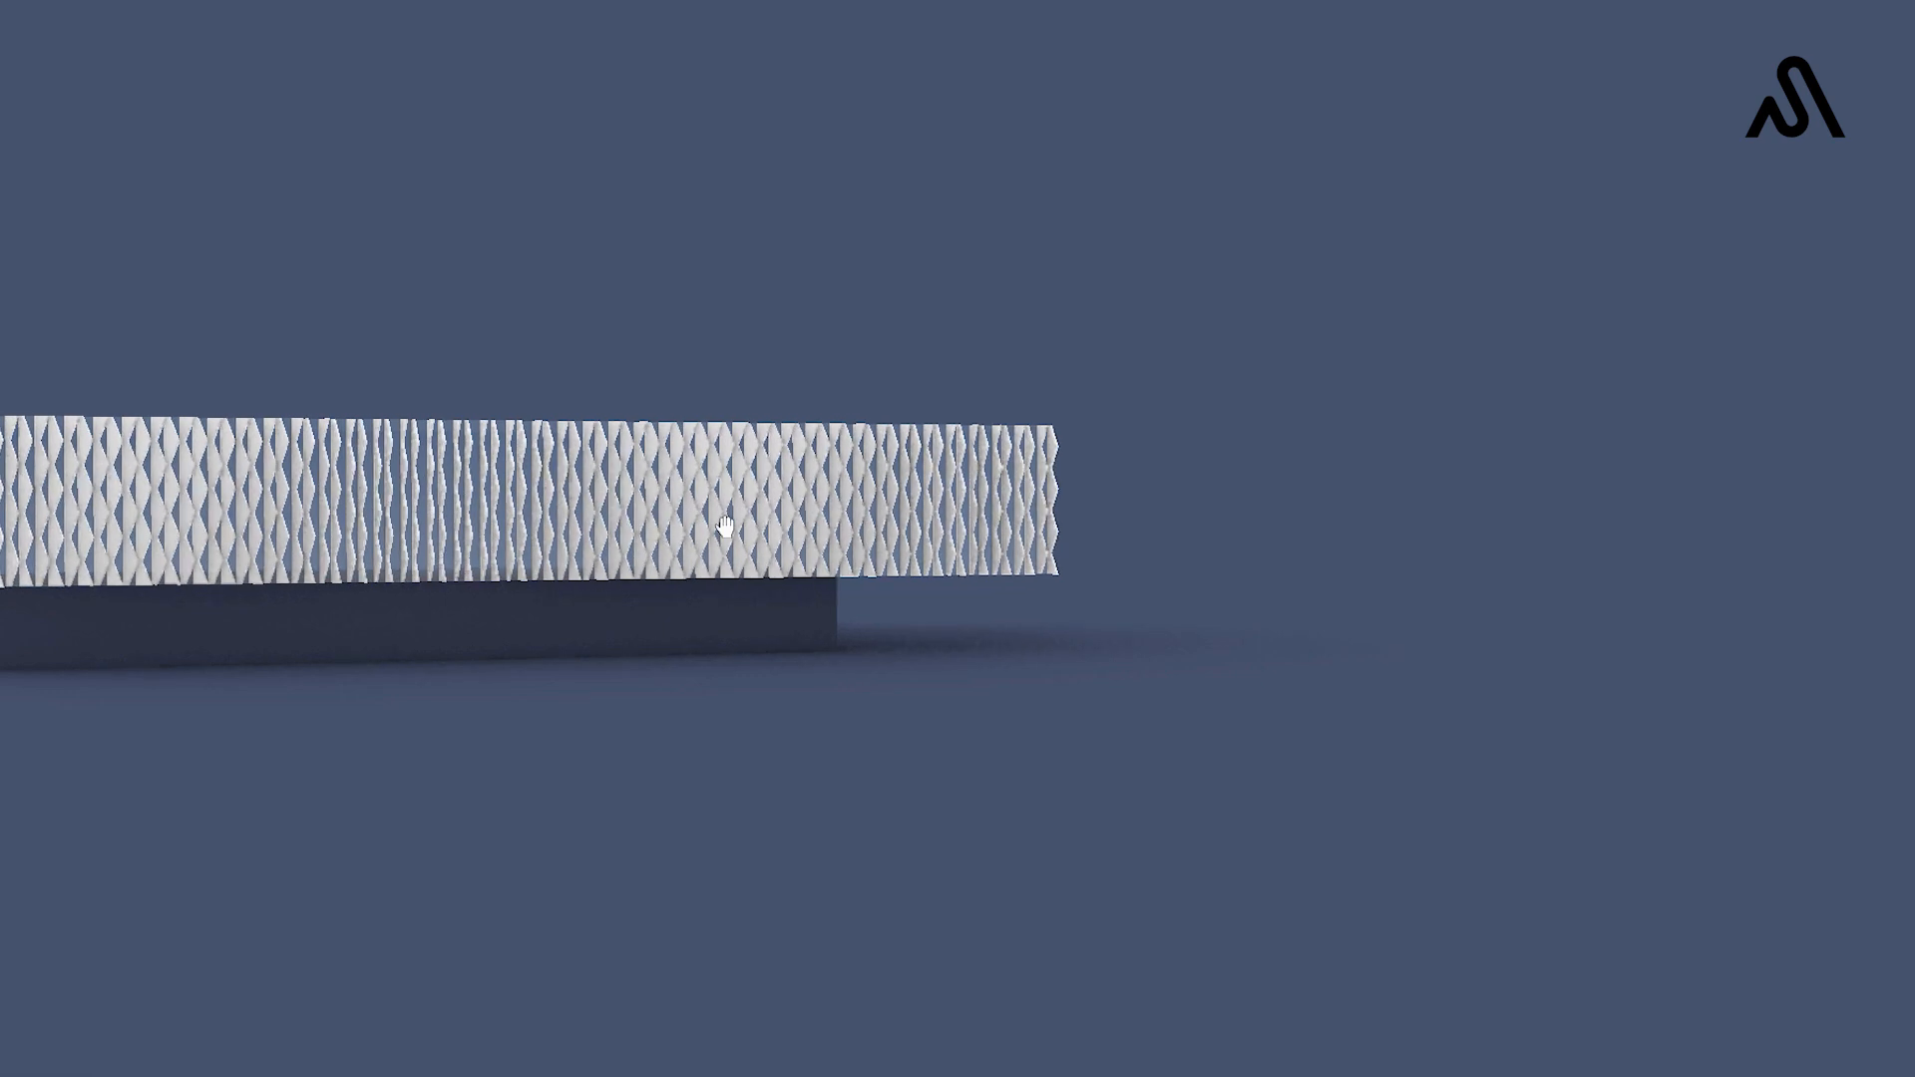
right_click_drag(727, 521, 1009, 509)
scroll(902, 550, "up", 9)
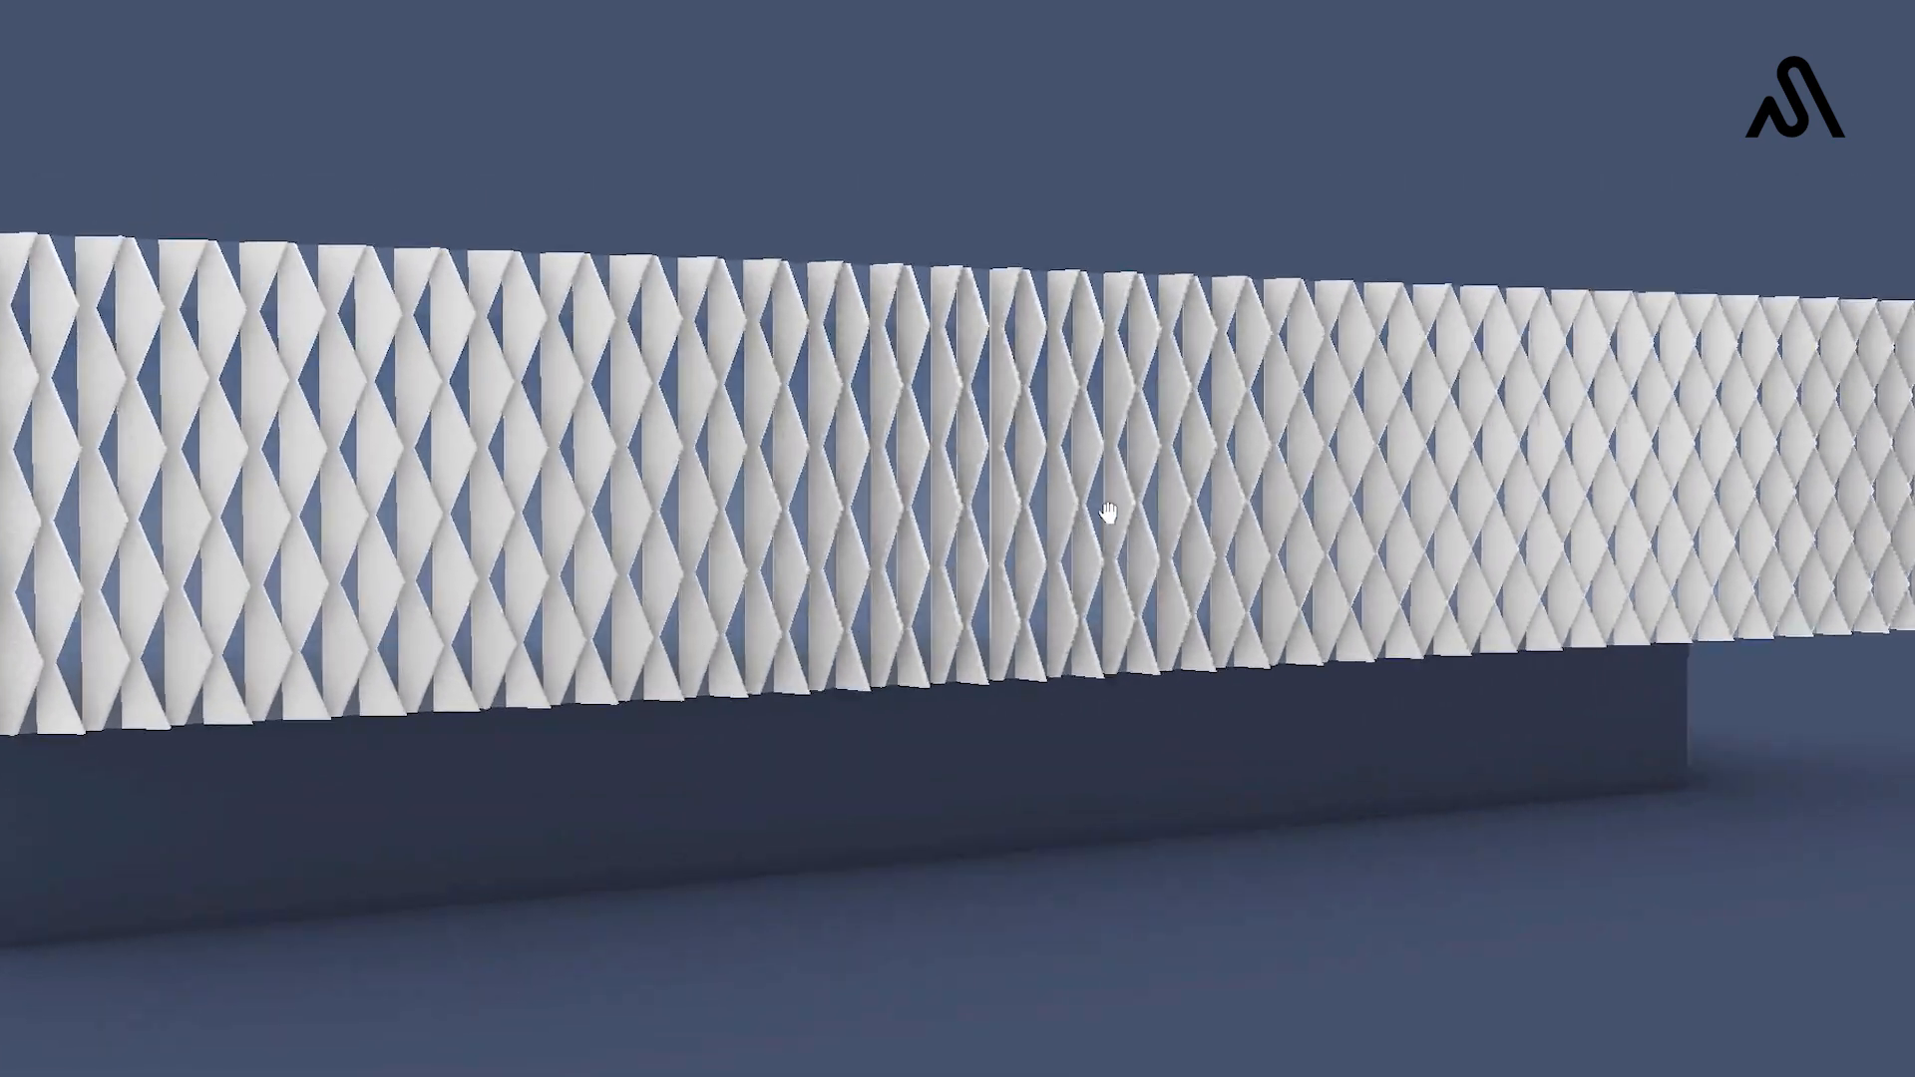
scroll(1288, 482, "up", 5)
scroll(795, 495, "down", 7)
scroll(795, 480, "up", 4)
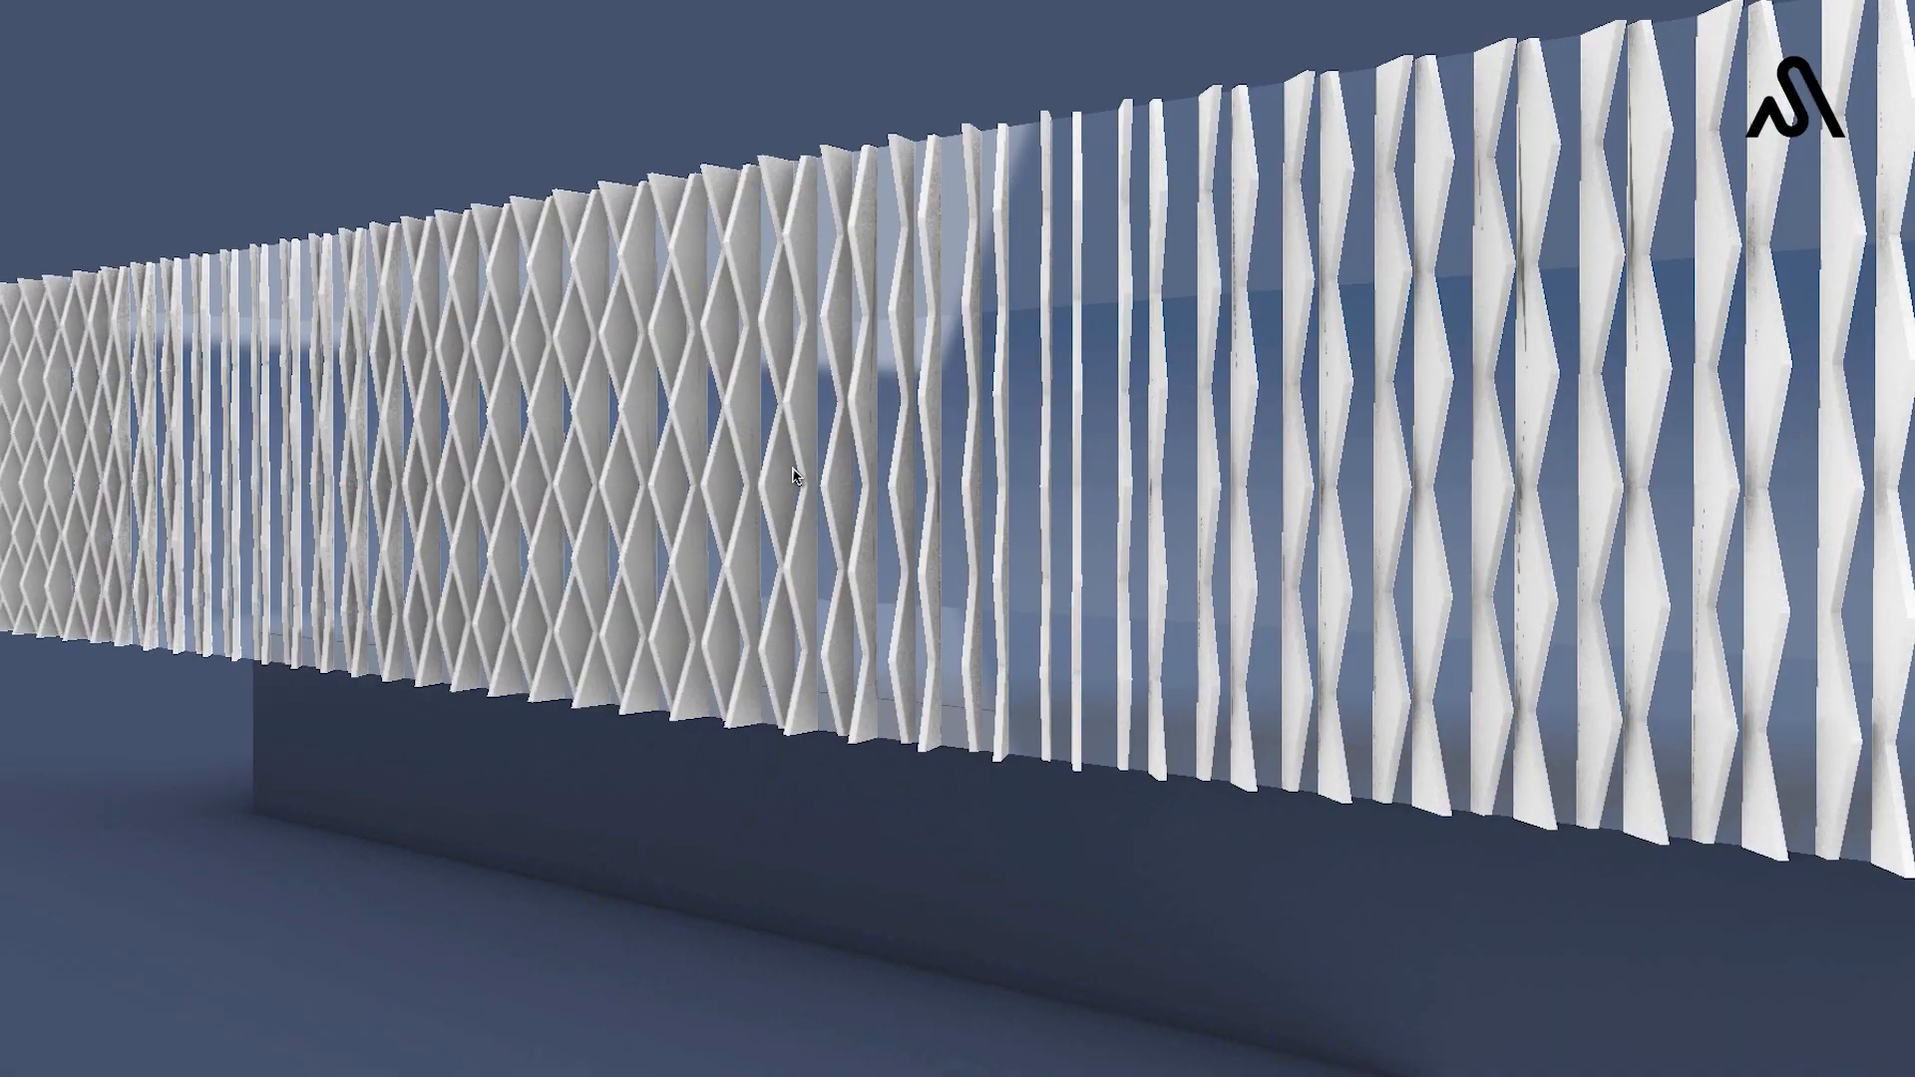